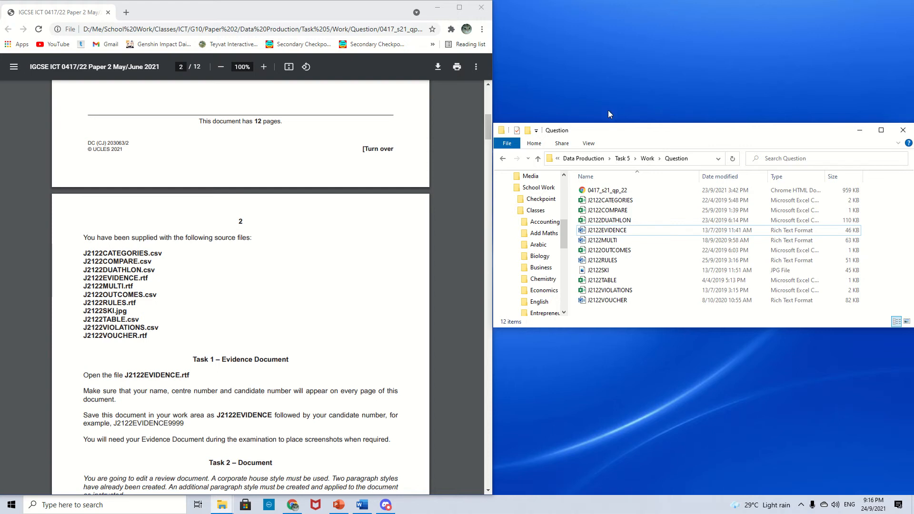
- Read the exam paper's list of source files and the Task 1 evidence document instructions
{"action": "scroll", "coordinate": [251, 187], "scroll_direction": "up", "scroll_amount": 9}
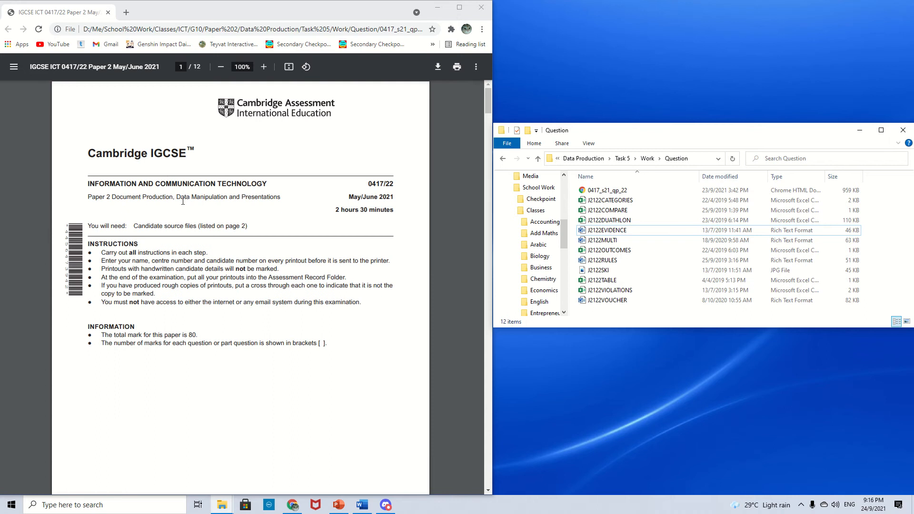
{"action": "scroll", "coordinate": [355, 295], "scroll_direction": "down", "scroll_amount": 10}
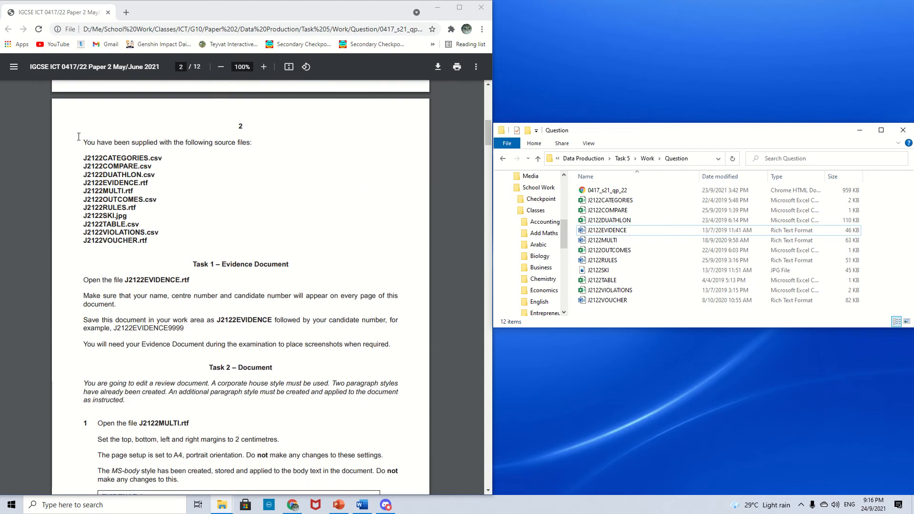
{"action": "left_click_drag", "start_coordinate": [76, 141], "coordinate": [278, 152]}
{"action": "left_click_drag", "start_coordinate": [268, 224], "coordinate": [154, 234]}
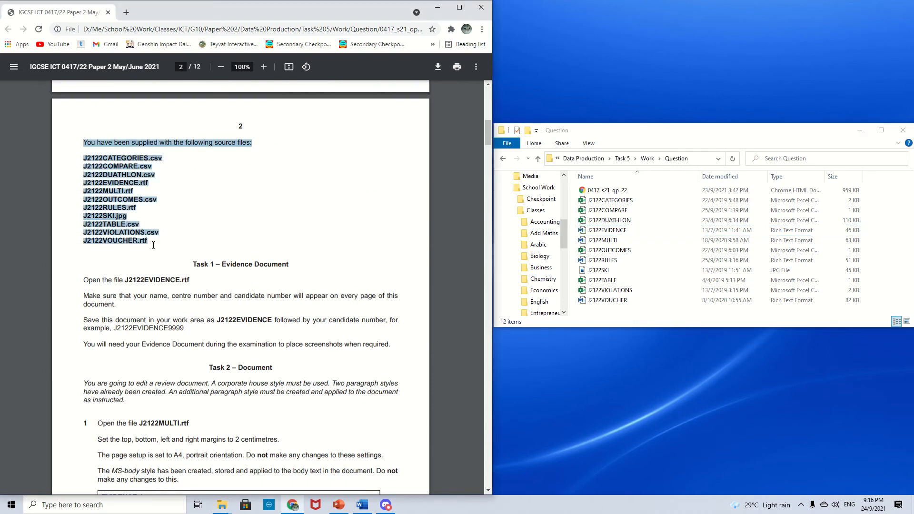
{"action": "left_click", "coordinate": [193, 246]}
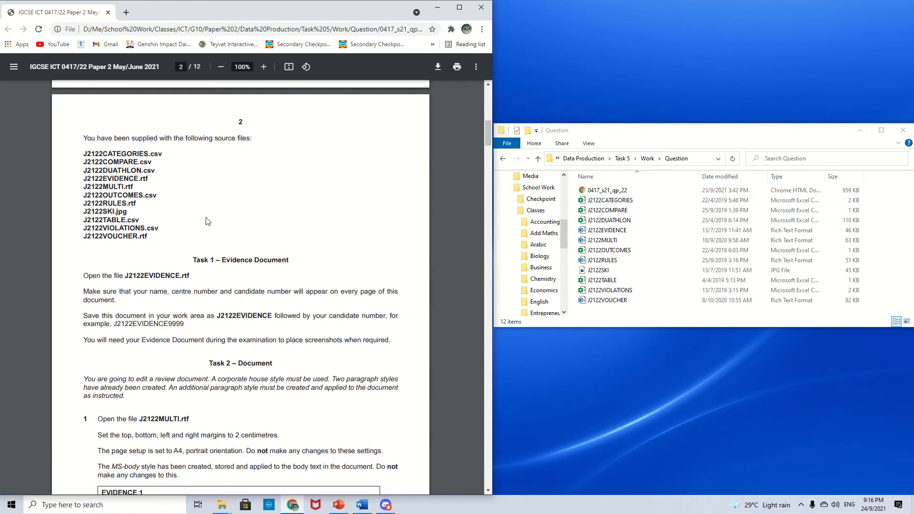
{"action": "scroll", "coordinate": [200, 216], "scroll_direction": "down", "scroll_amount": 1}
{"action": "left_click_drag", "start_coordinate": [192, 217], "coordinate": [288, 217]}
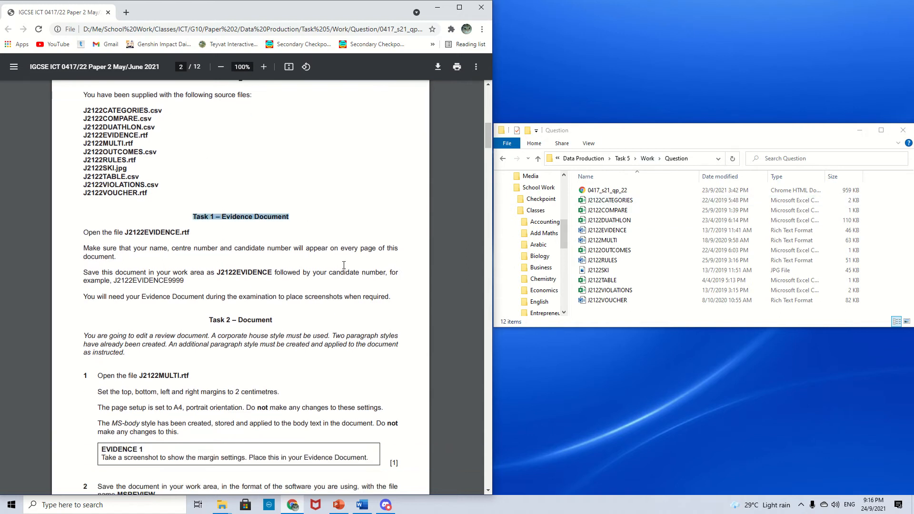
{"action": "left_click", "coordinate": [330, 213]}
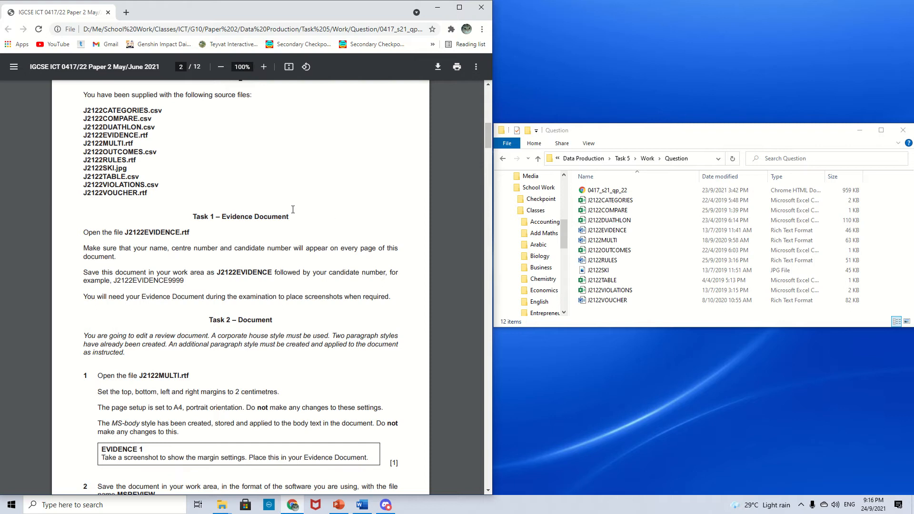
{"action": "scroll", "coordinate": [308, 225], "scroll_direction": "down", "scroll_amount": 1}
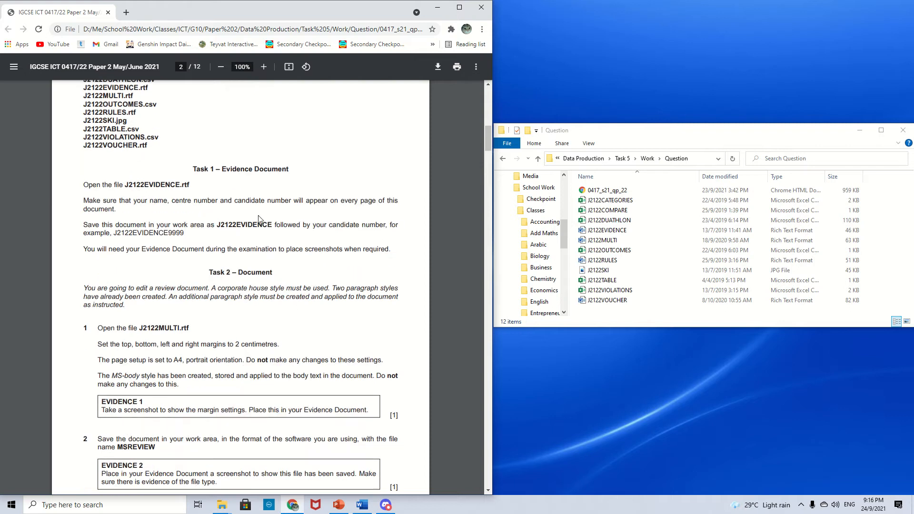
- Open J2122EVIDENCE.rtf from the Question folder and place its window beside the exam paper
{"action": "double_click", "coordinate": [613, 231]}
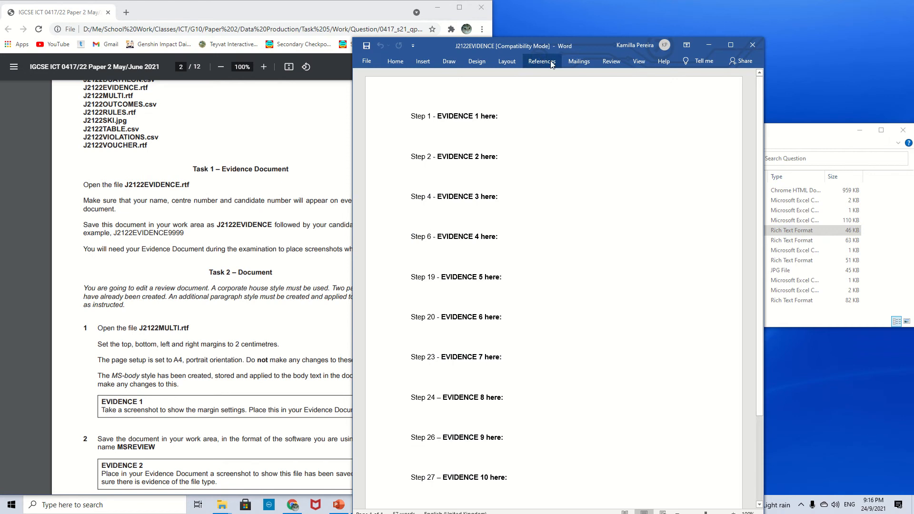
{"action": "left_click_drag", "start_coordinate": [580, 47], "coordinate": [687, 9]}
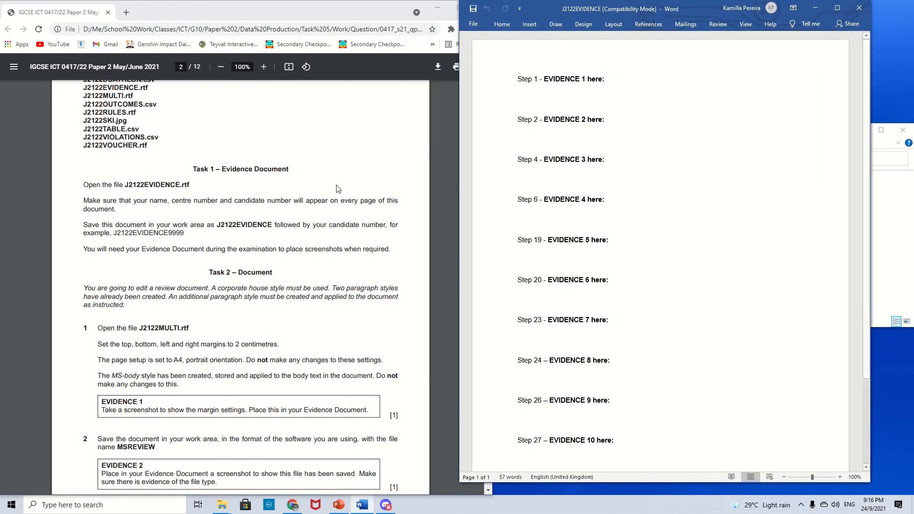
{"action": "left_click_drag", "start_coordinate": [150, 201], "coordinate": [289, 197]}
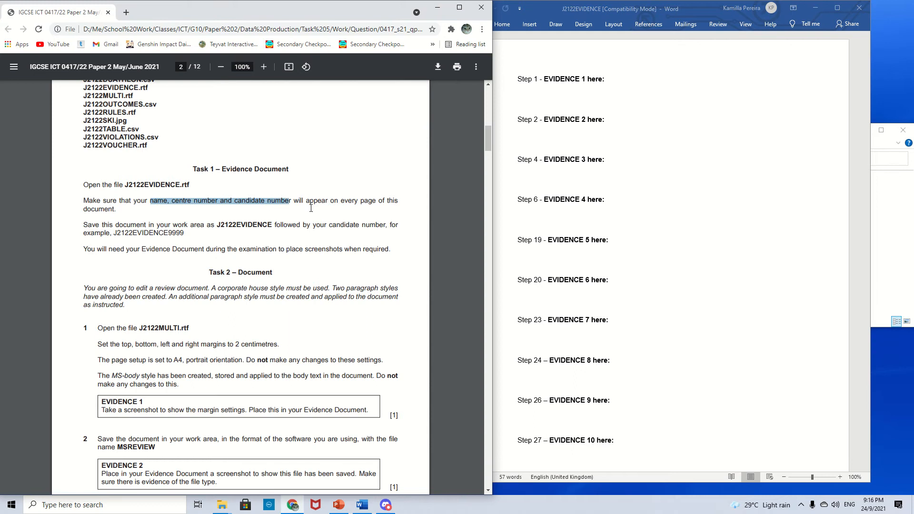
{"action": "left_click", "coordinate": [372, 206]}
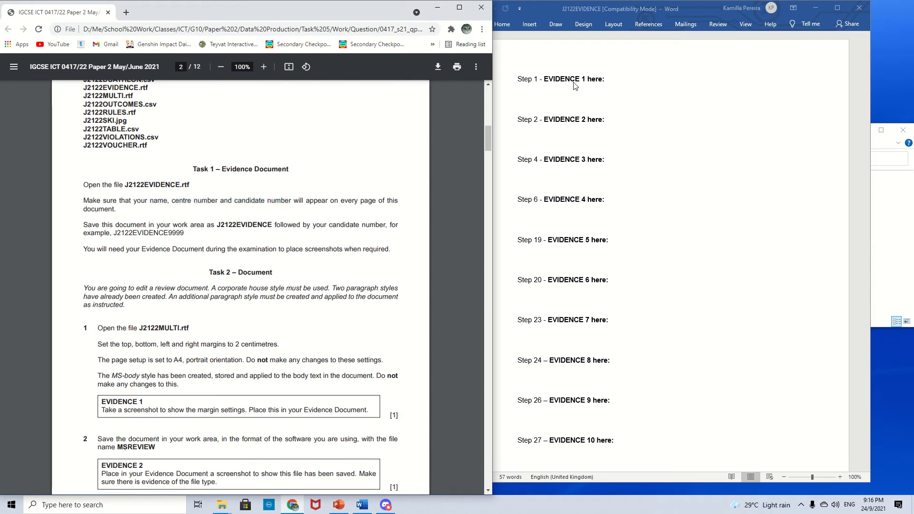
- Add a header containing the candidate's name, centre number and candidate number, then close the header
{"action": "double_click", "coordinate": [566, 59]}
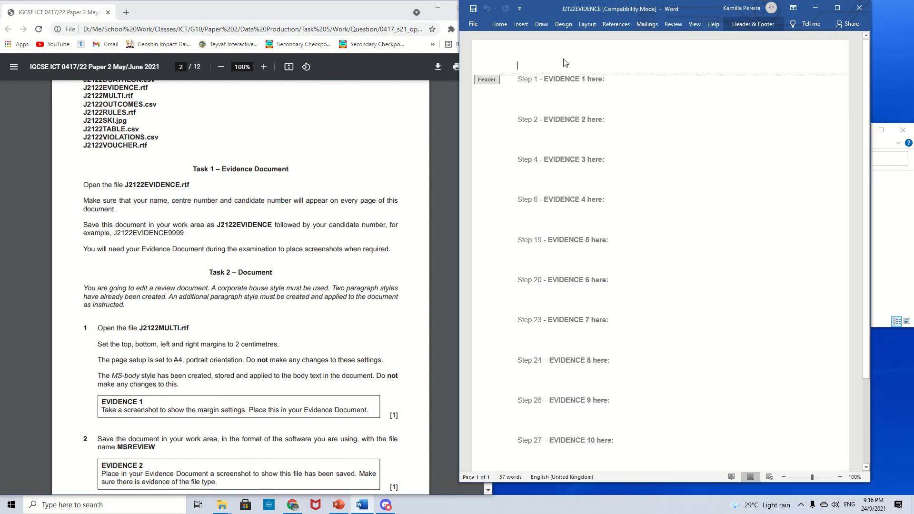
{"action": "type", "text": "Kamil"}
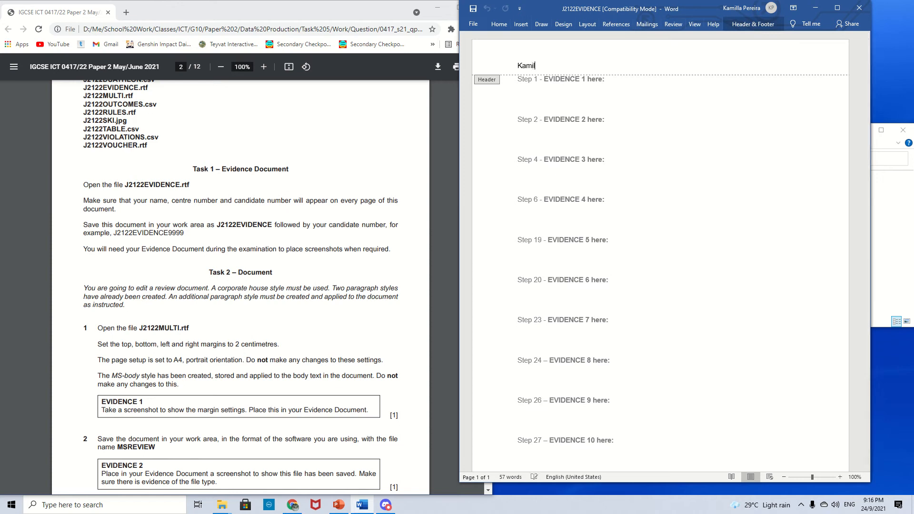
{"action": "type", "text": "la, ABC, 1234"}
{"action": "left_click", "coordinate": [752, 24]}
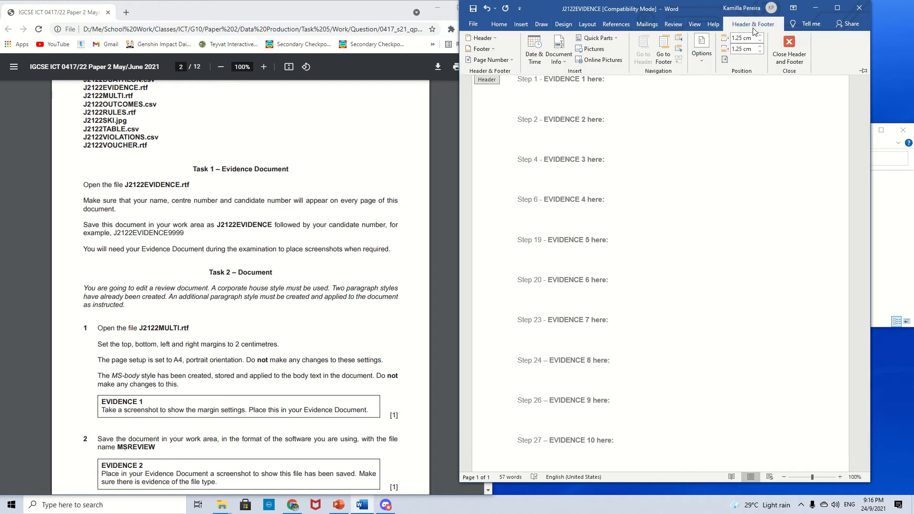
{"action": "left_click", "coordinate": [802, 44]}
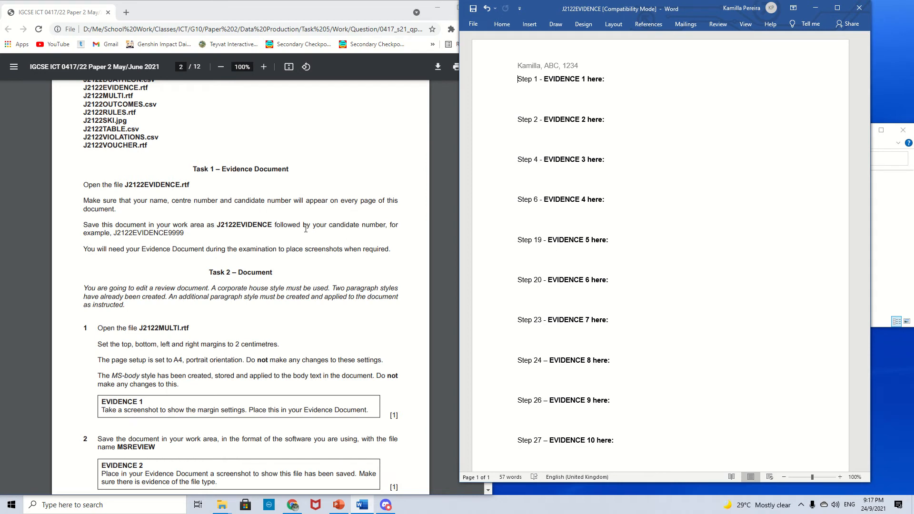
- Start saving the evidence document and choose the Task 5 Work Answers folder as its location
{"action": "left_click_drag", "start_coordinate": [331, 224], "coordinate": [384, 223]}
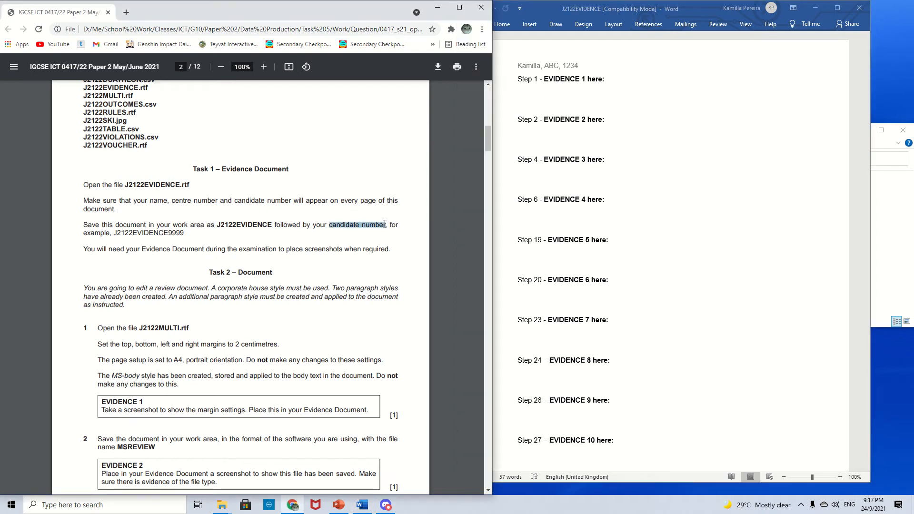
{"action": "left_click", "coordinate": [673, 254]}
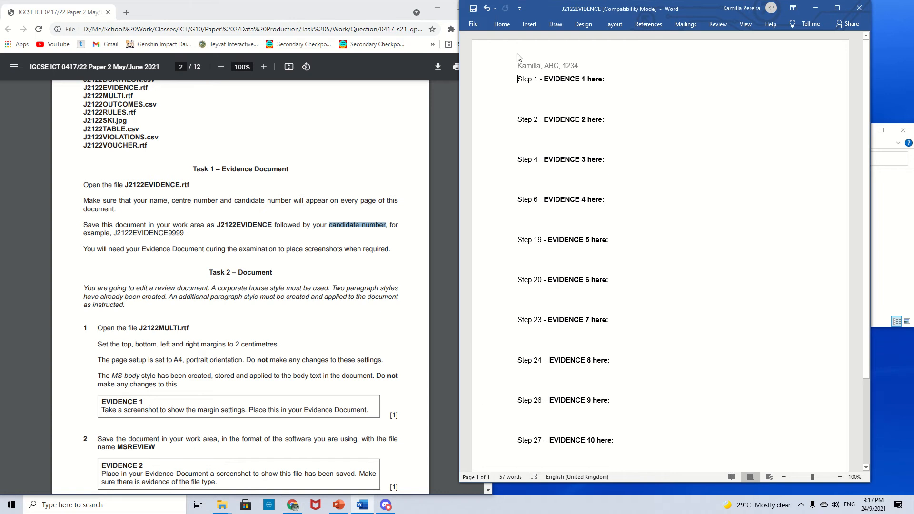
{"action": "left_click", "coordinate": [475, 24]}
{"action": "left_click", "coordinate": [507, 150]}
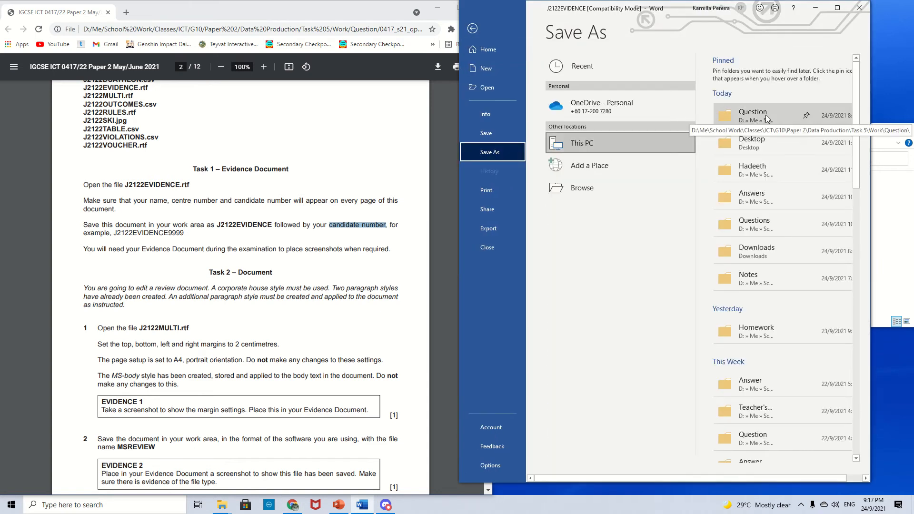
{"action": "left_click", "coordinate": [770, 124]}
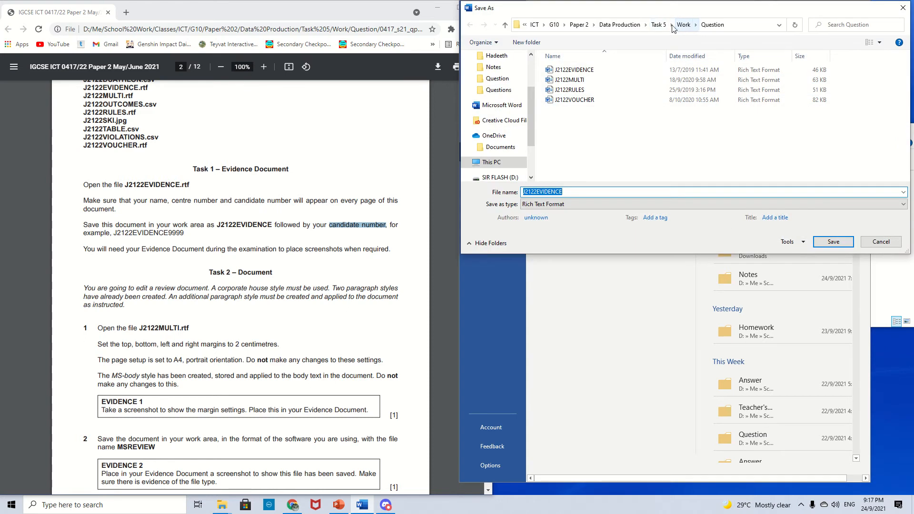
{"action": "left_click", "coordinate": [658, 25]}
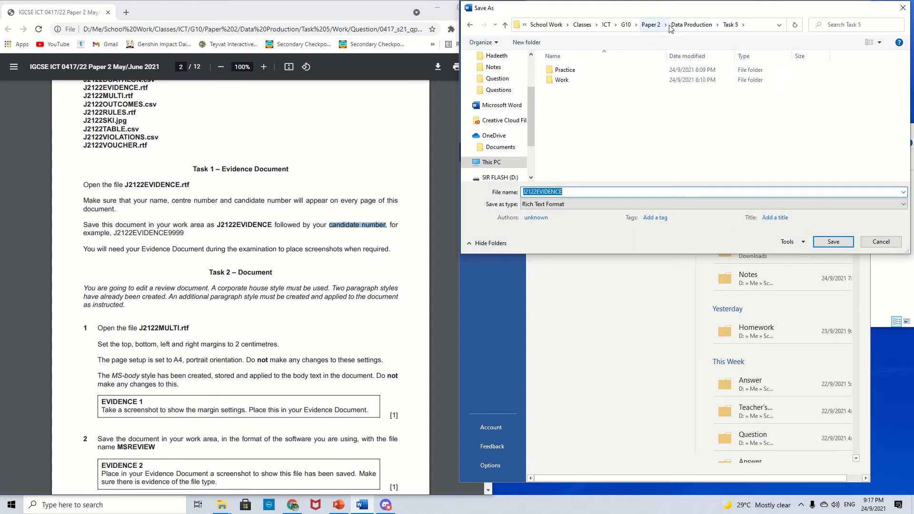
{"action": "left_click", "coordinate": [710, 70]}
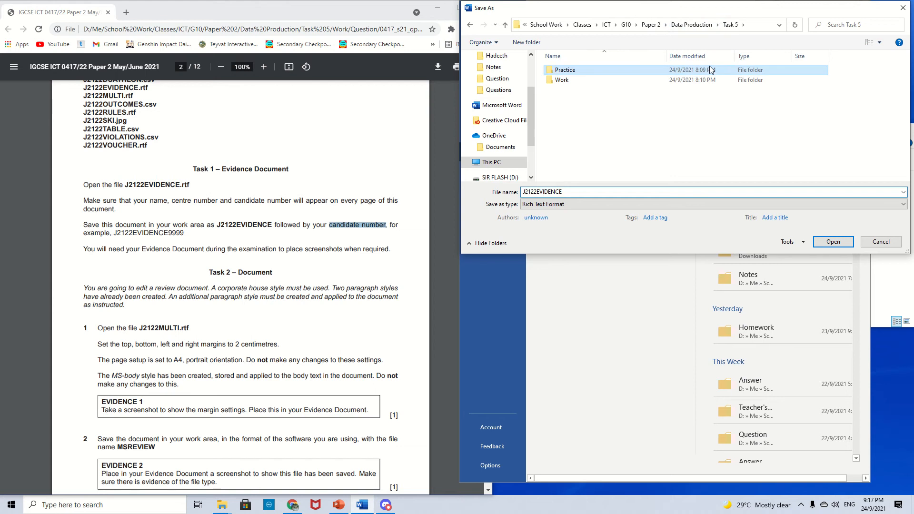
{"action": "left_click", "coordinate": [637, 81]}
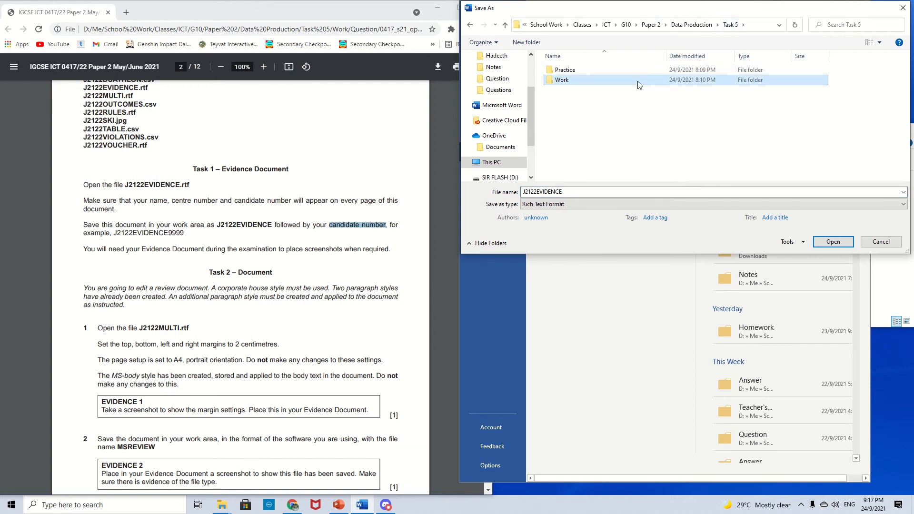
{"action": "double_click", "coordinate": [637, 85]}
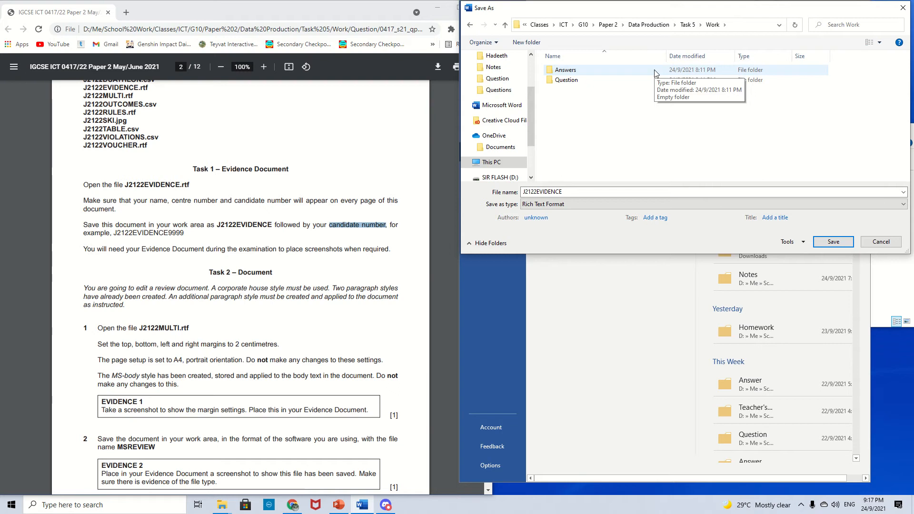
{"action": "double_click", "coordinate": [654, 73]}
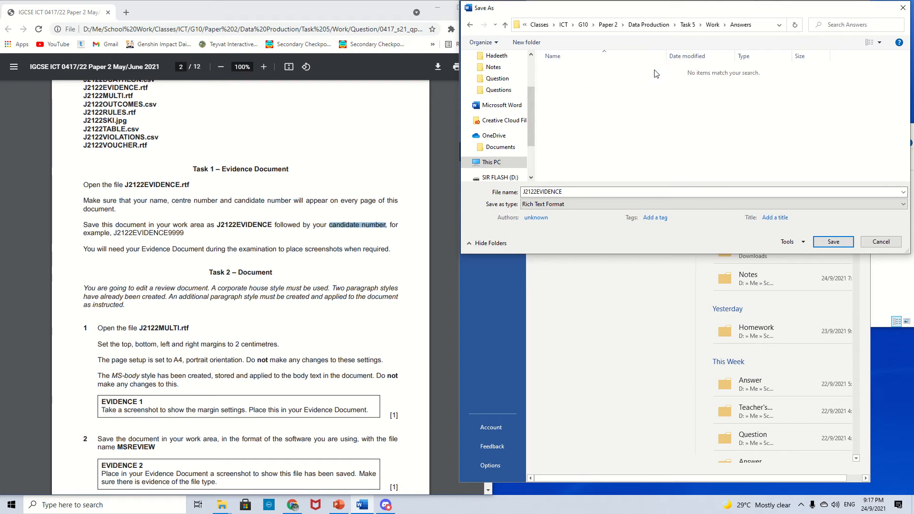
- Save it as a Word Document named J2122EVIDENCE followed by the candidate number, accepting the format upgrade
{"action": "left_click", "coordinate": [588, 191]}
{"action": "left_click", "coordinate": [570, 193]}
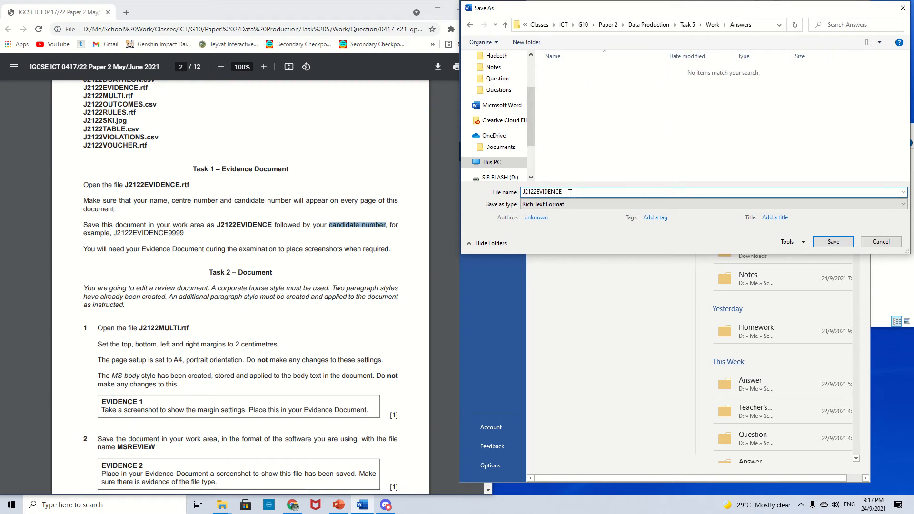
{"action": "type", "text": "1234"}
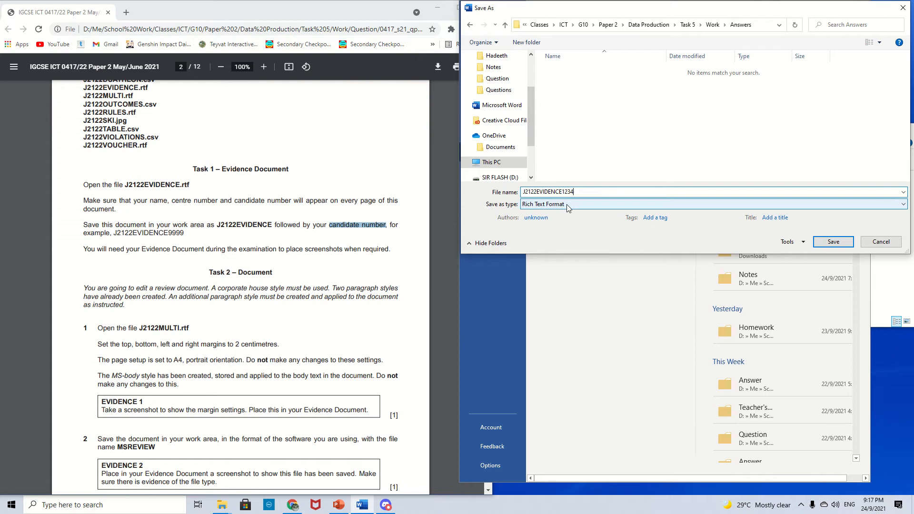
{"action": "left_click", "coordinate": [566, 204]}
{"action": "left_click", "coordinate": [570, 215]}
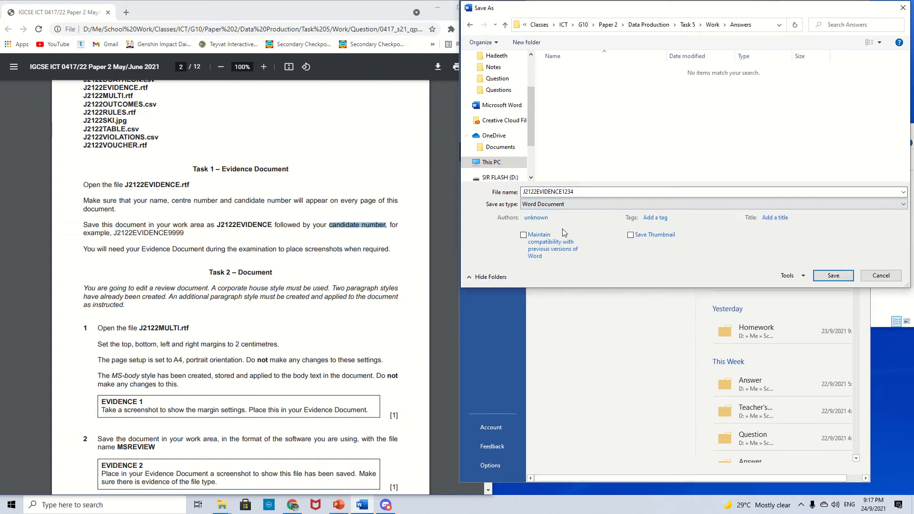
{"action": "left_click", "coordinate": [827, 275]}
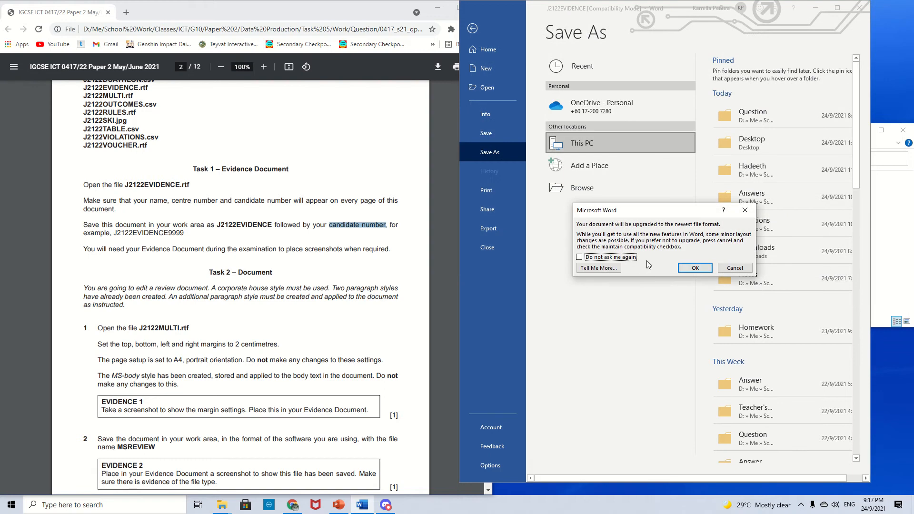
{"action": "left_click", "coordinate": [692, 270]}
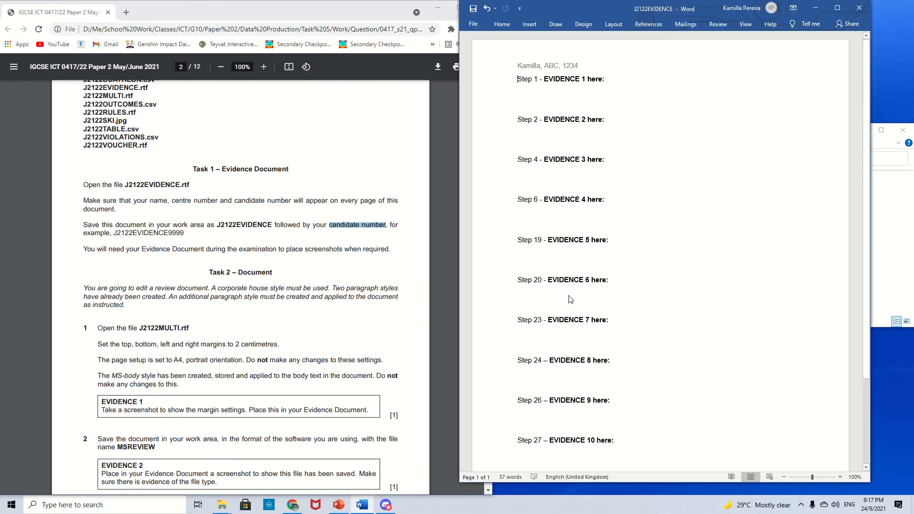
- Read the Task 2 instructions, then open J2122MULTI.rtf from the Question folder and maximise its window
{"action": "left_click", "coordinate": [329, 297]}
{"action": "scroll", "coordinate": [198, 297], "scroll_direction": "down", "scroll_amount": 2}
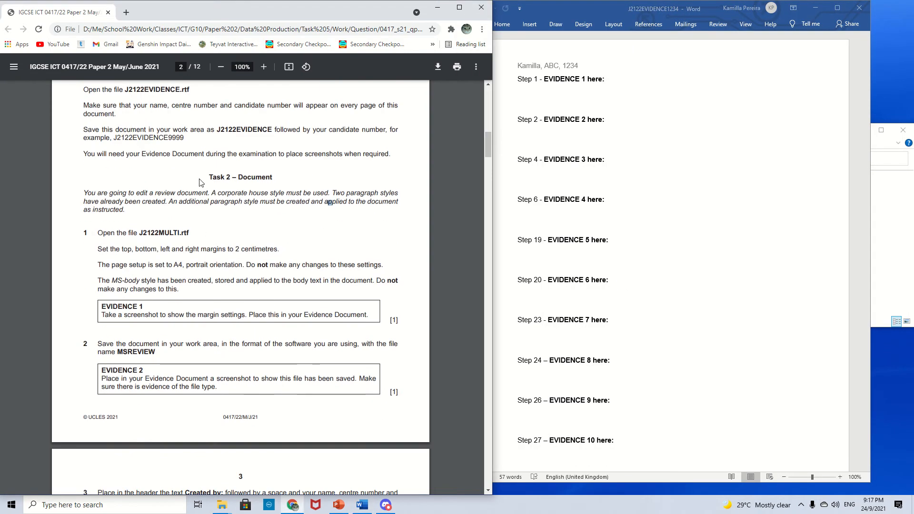
{"action": "left_click_drag", "start_coordinate": [203, 181], "coordinate": [341, 307]}
{"action": "left_click", "coordinate": [147, 191]}
{"action": "left_click", "coordinate": [884, 221]}
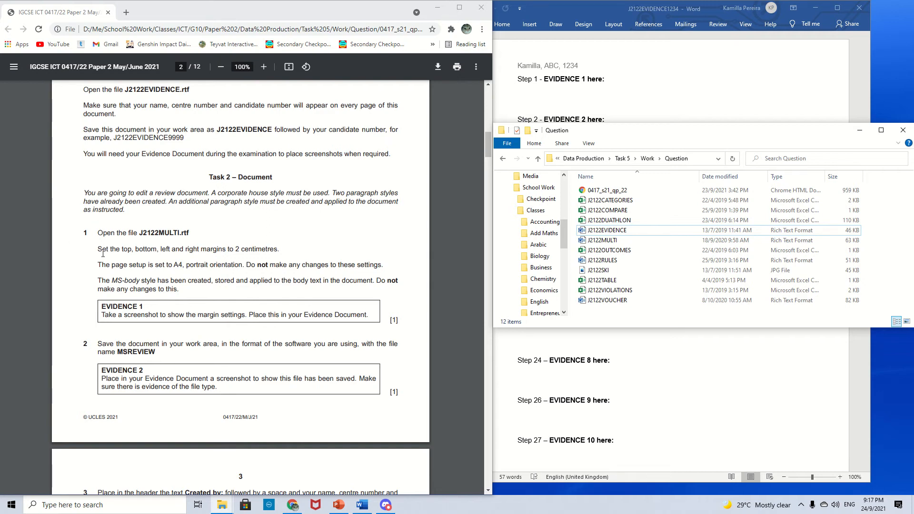
{"action": "left_click_drag", "start_coordinate": [139, 233], "coordinate": [190, 228]}
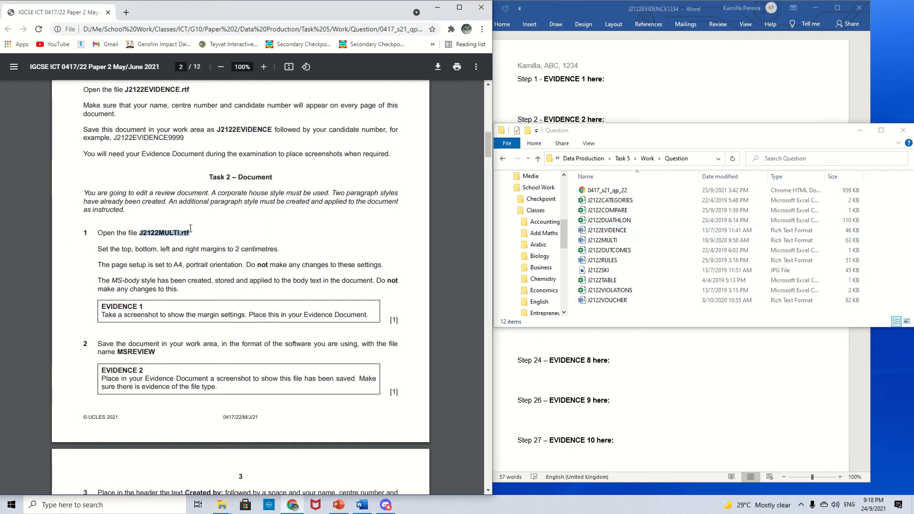
{"action": "left_click", "coordinate": [285, 253]}
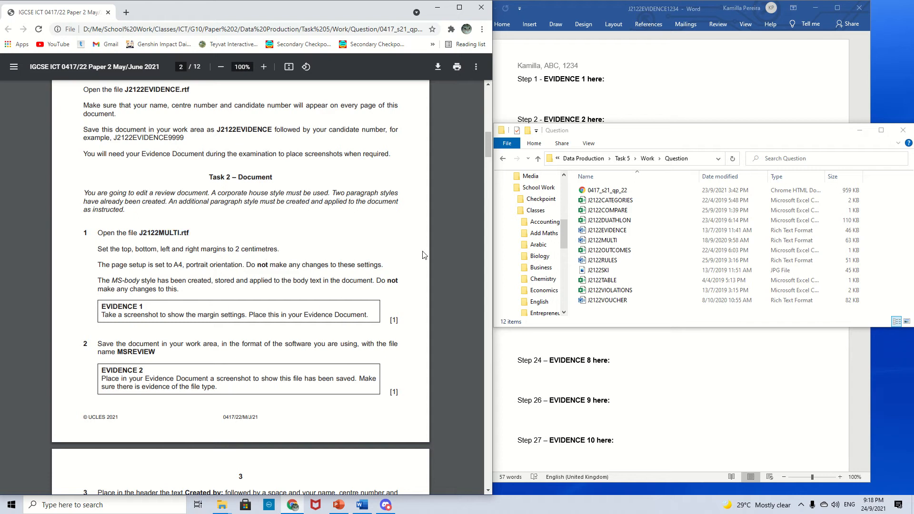
{"action": "double_click", "coordinate": [673, 242]}
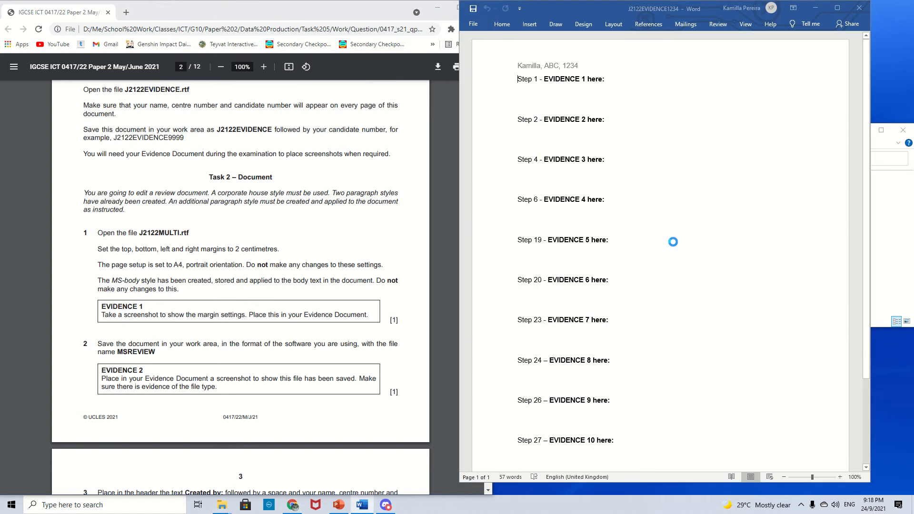
{"action": "left_click", "coordinate": [846, 19]}
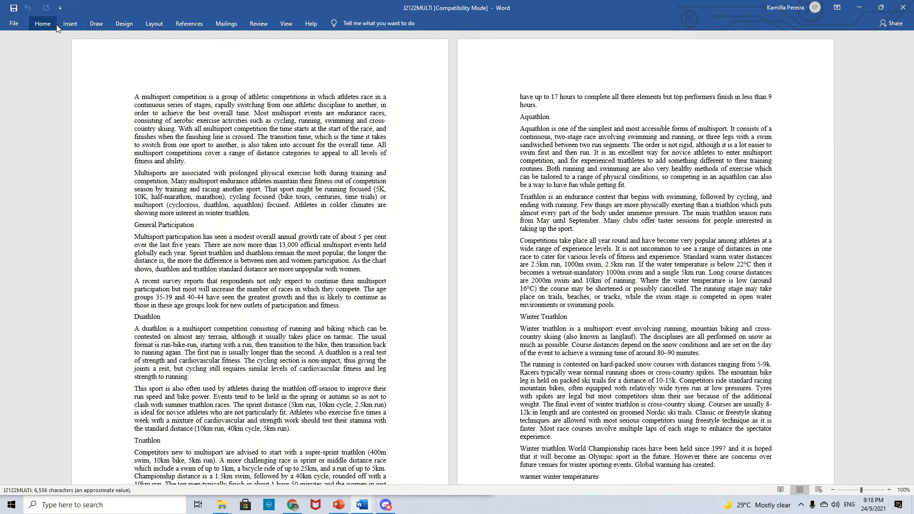
- Set the top, bottom, left and right page margins of the report to 2 cm
{"action": "left_click", "coordinate": [156, 25]}
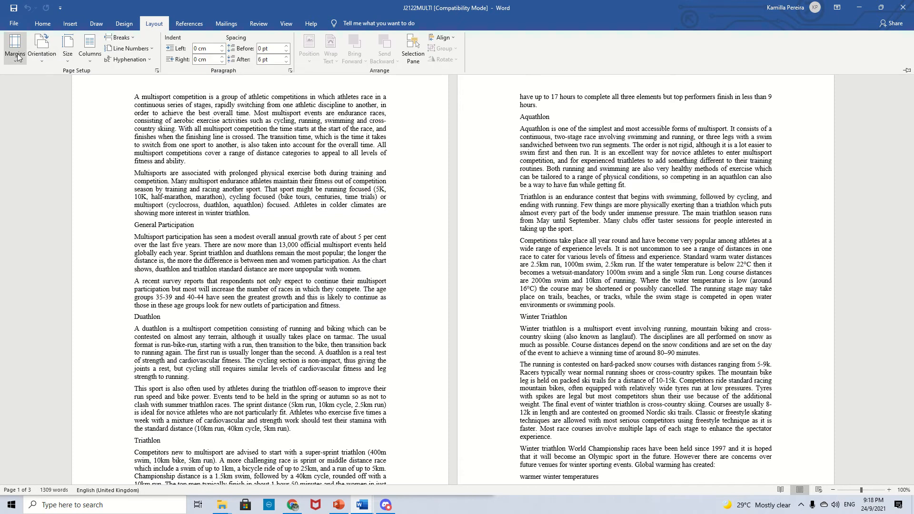
{"action": "left_click", "coordinate": [157, 71]}
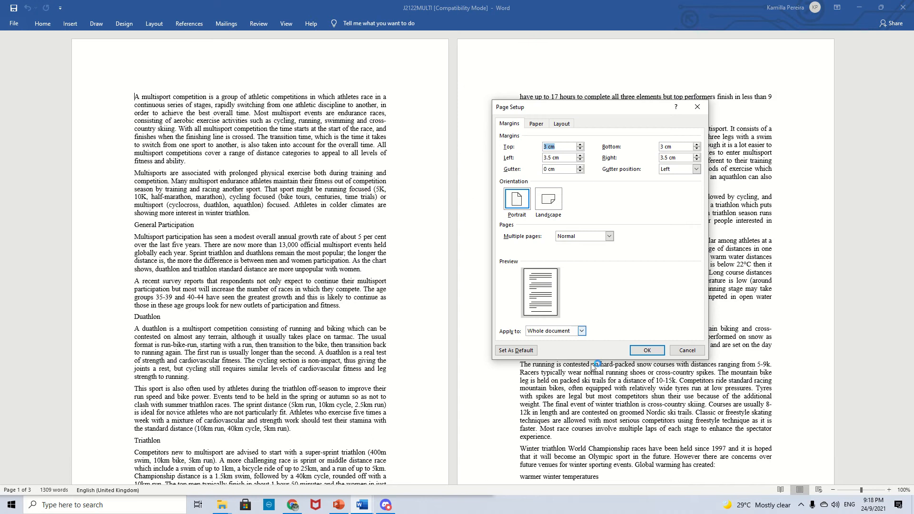
{"action": "left_click", "coordinate": [544, 146]}
{"action": "double_click", "coordinate": [544, 147]}
{"action": "type", "text": "2"}
{"action": "left_click", "coordinate": [552, 157]}
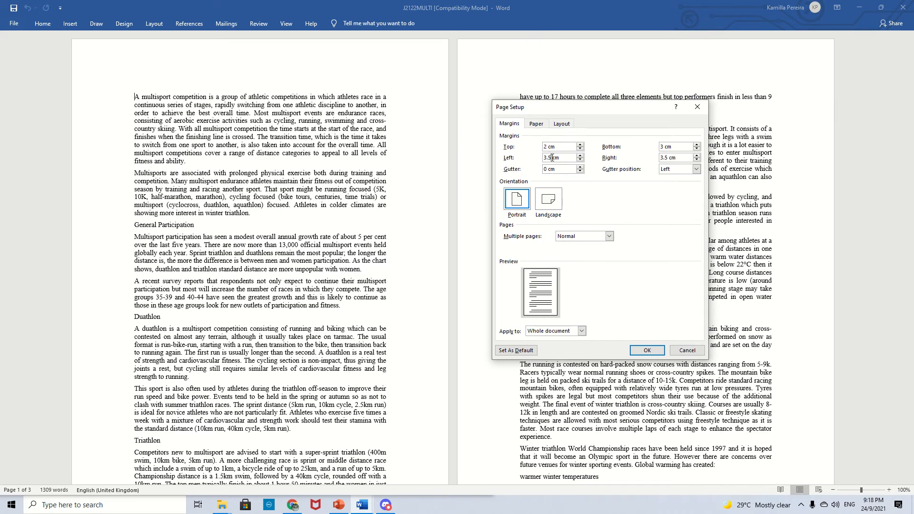
{"action": "double_click", "coordinate": [552, 157]}
{"action": "type", "text": "2"}
{"action": "double_click", "coordinate": [666, 147]}
{"action": "type", "text": "2"}
{"action": "double_click", "coordinate": [667, 157]}
{"action": "type", "text": "2"}
{"action": "left_click", "coordinate": [650, 355]}
- Arrange the report beside the question paper, reopen Page Setup and capture a screenshot of the margin settings
{"action": "left_click_drag", "start_coordinate": [629, 4], "coordinate": [740, 14]}
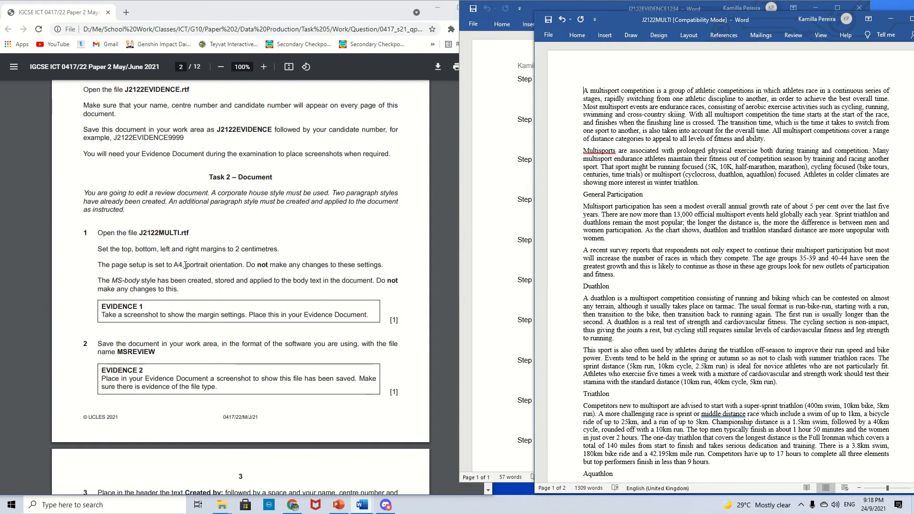
{"action": "left_click_drag", "start_coordinate": [185, 265], "coordinate": [238, 262]}
{"action": "left_click", "coordinate": [292, 277]}
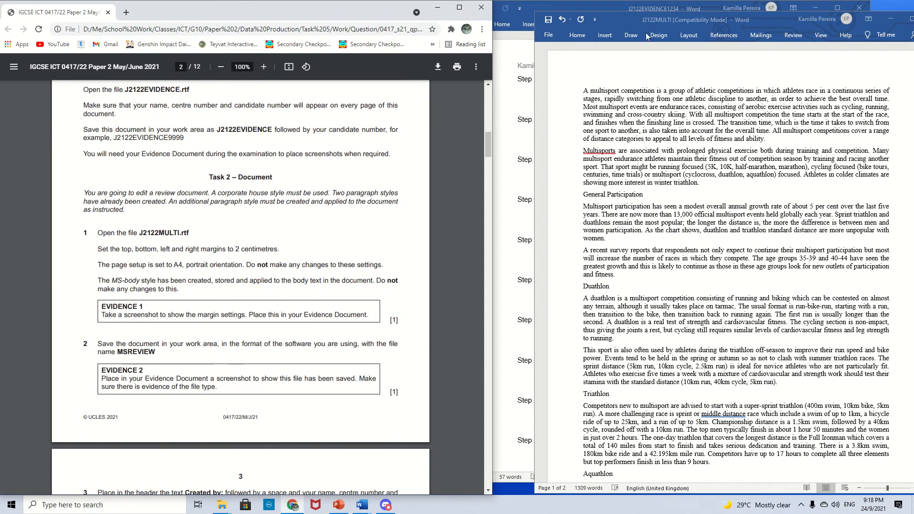
{"action": "left_click", "coordinate": [687, 37]}
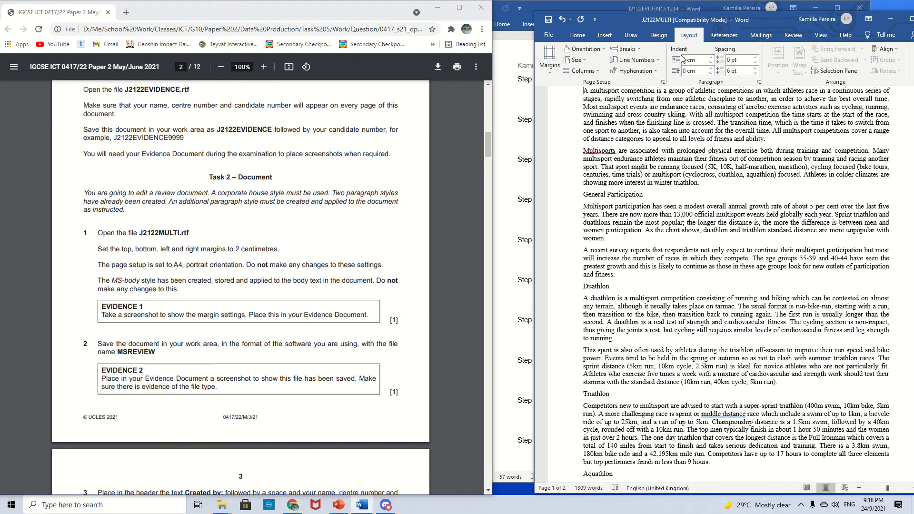
{"action": "left_click", "coordinate": [662, 83]}
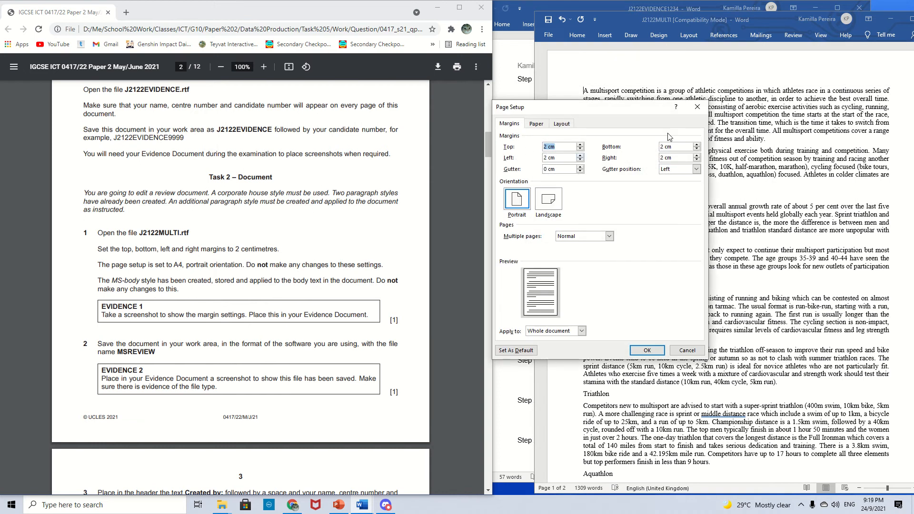
{"action": "key", "text": "super+shift+s"}
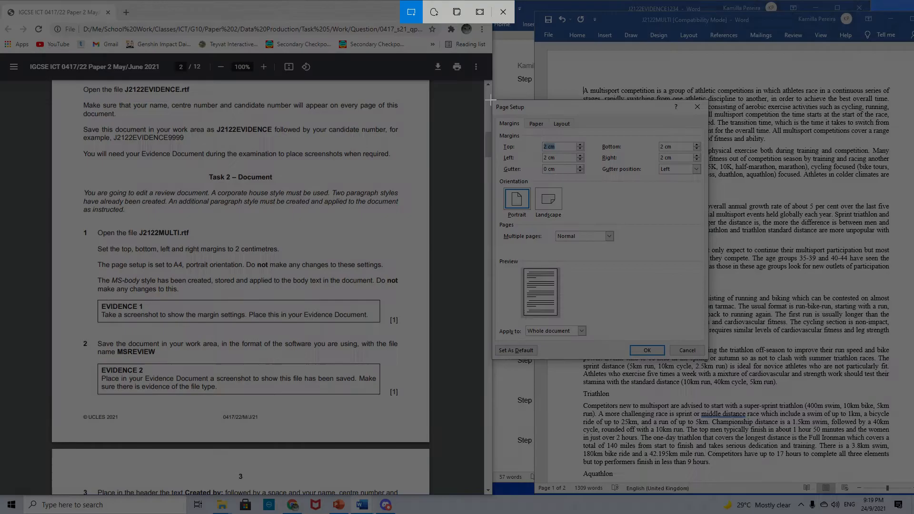
{"action": "mouse_move", "coordinate": [490, 100]}
{"action": "left_mouse_down"}
{"action": "mouse_move", "coordinate": [662, 191]}
{"action": "mouse_move", "coordinate": [717, 195]}
{"action": "mouse_move", "coordinate": [709, 367]}
{"action": "left_mouse_up"}
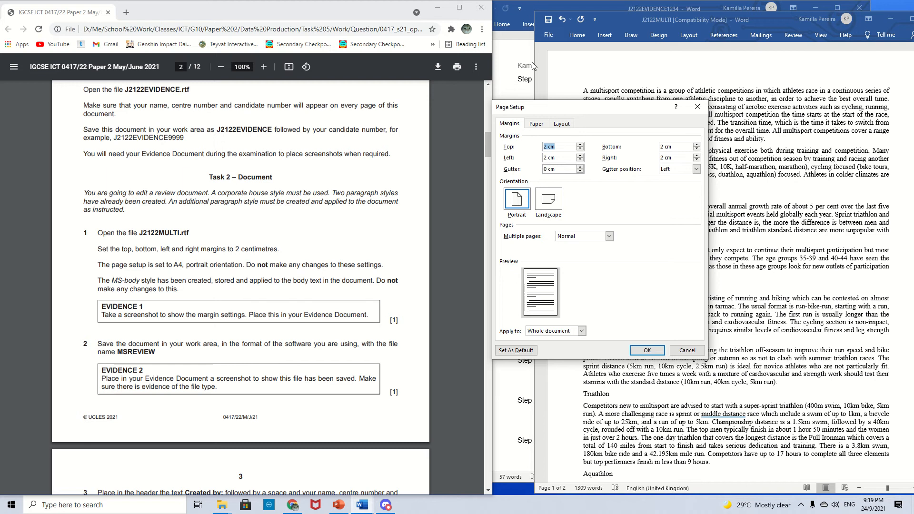
- Close the Page Setup dialog and paste the margin screenshot under Evidence 1 in the evidence document
{"action": "left_click", "coordinate": [648, 350]}
{"action": "left_click", "coordinate": [520, 103]}
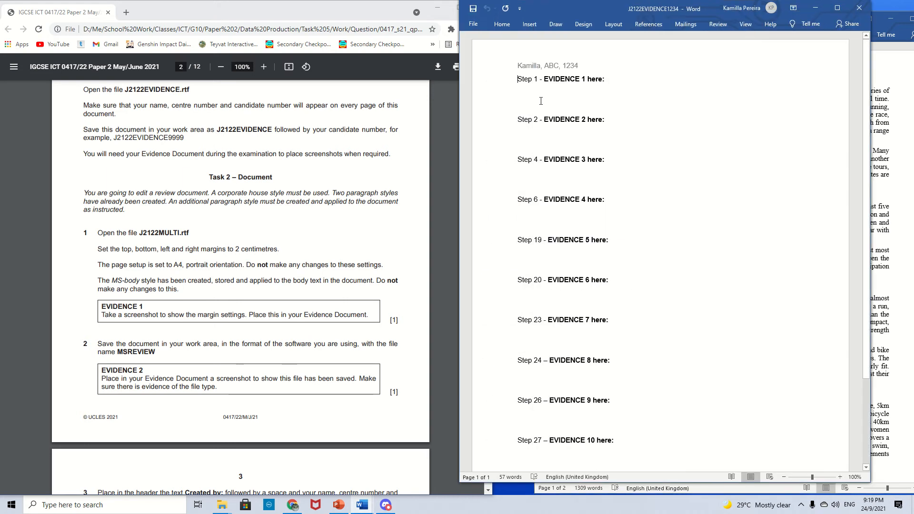
{"action": "key", "text": "ctrl+v"}
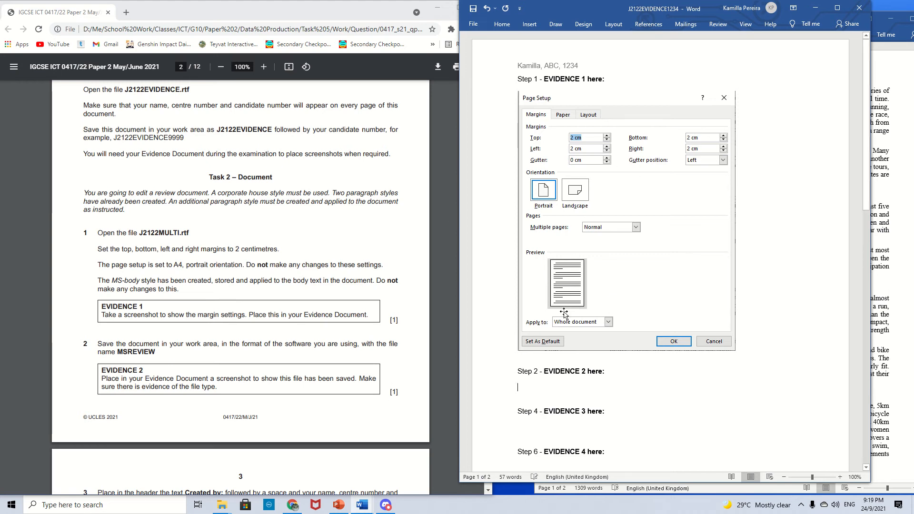
- Save the report in the Answers folder as a Word Document named MSREVIEW
{"action": "scroll", "coordinate": [228, 224], "scroll_direction": "down", "scroll_amount": 3}
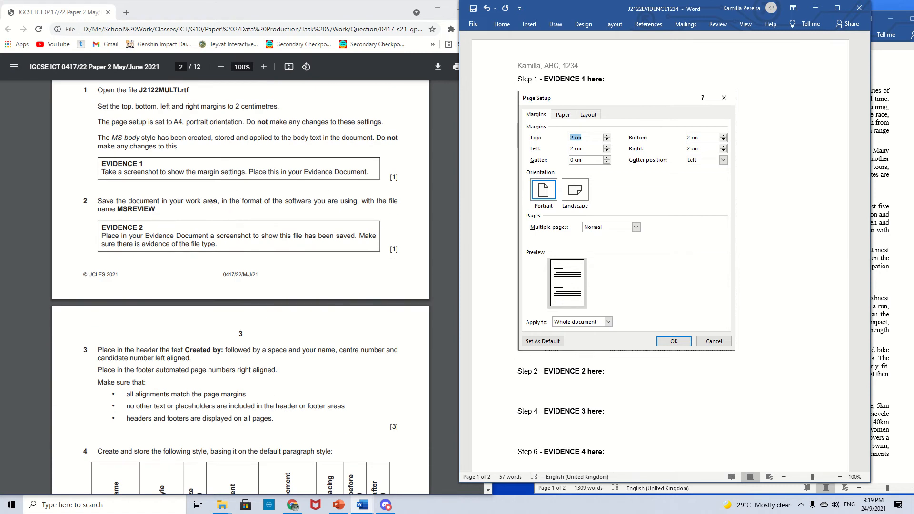
{"action": "left_click_drag", "start_coordinate": [240, 203], "coordinate": [312, 200]}
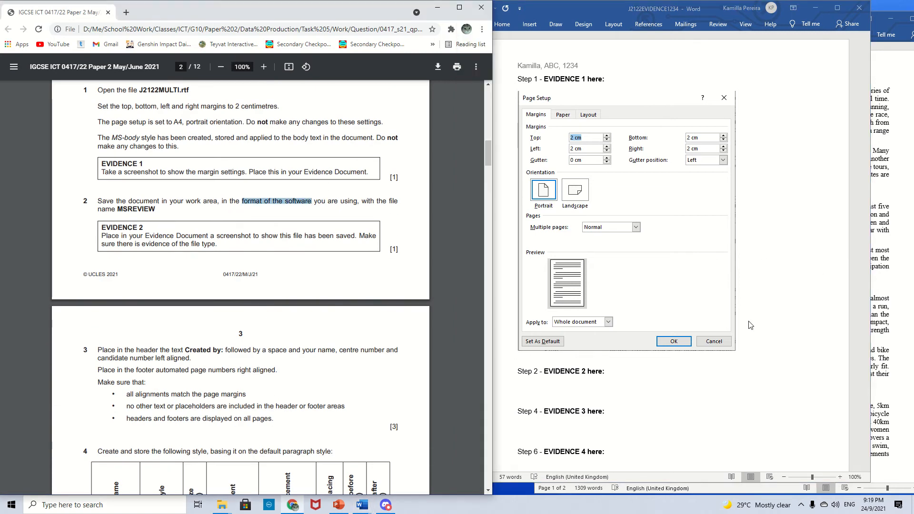
{"action": "left_click", "coordinate": [888, 358]}
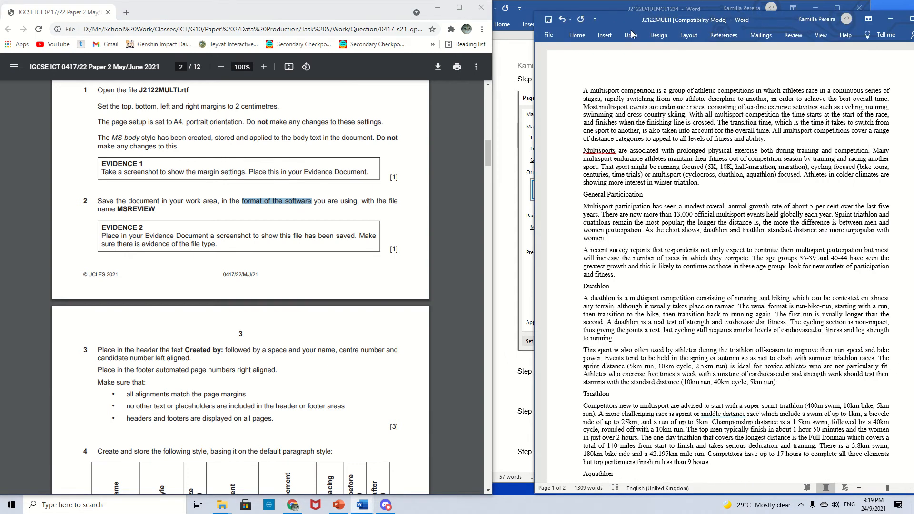
{"action": "left_click_drag", "start_coordinate": [621, 22], "coordinate": [576, 11]}
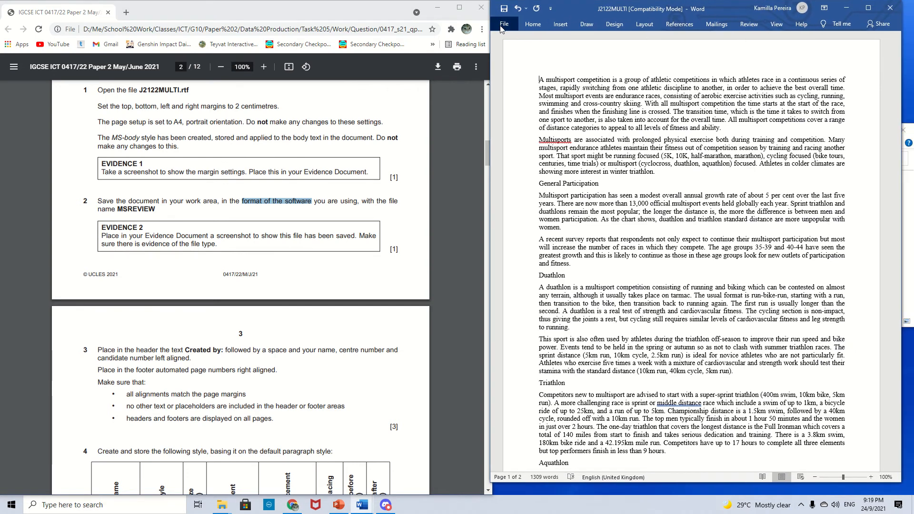
{"action": "left_click", "coordinate": [504, 23]}
{"action": "left_click", "coordinate": [526, 153]}
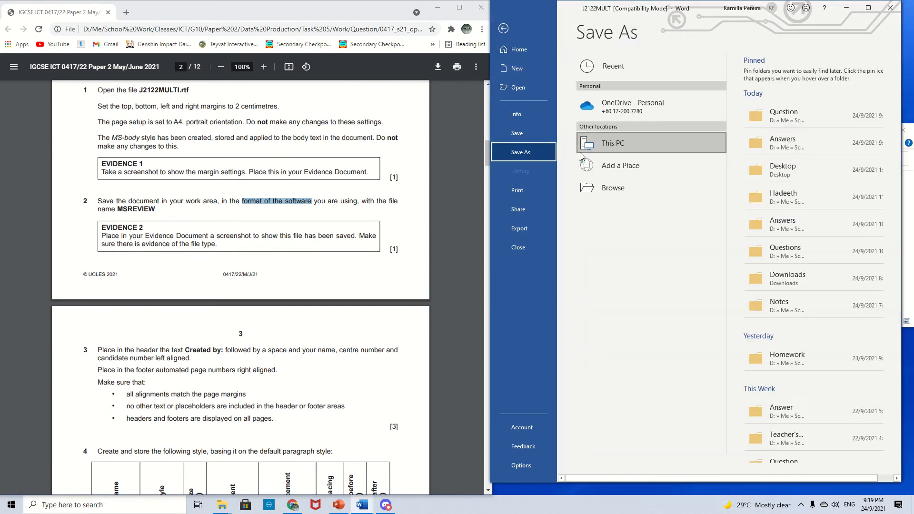
{"action": "left_click", "coordinate": [795, 145]}
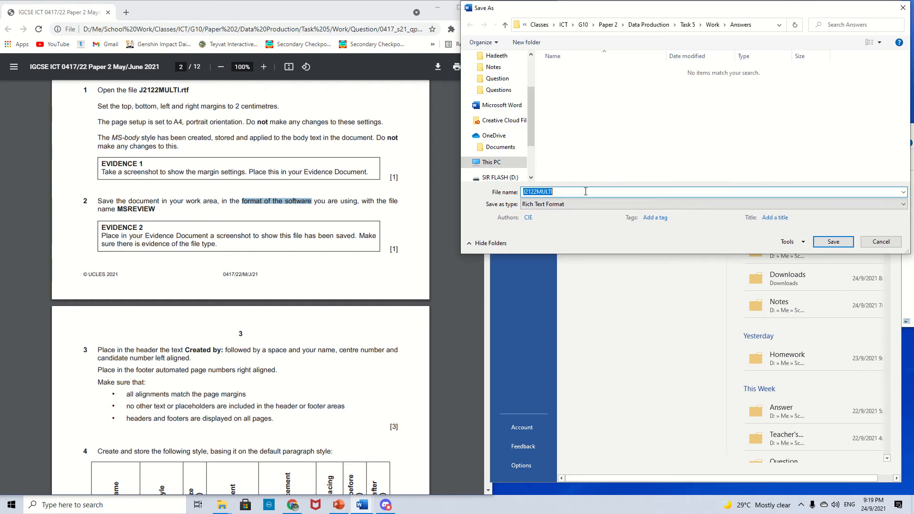
{"action": "left_click", "coordinate": [585, 191]}
{"action": "left_click", "coordinate": [574, 204]}
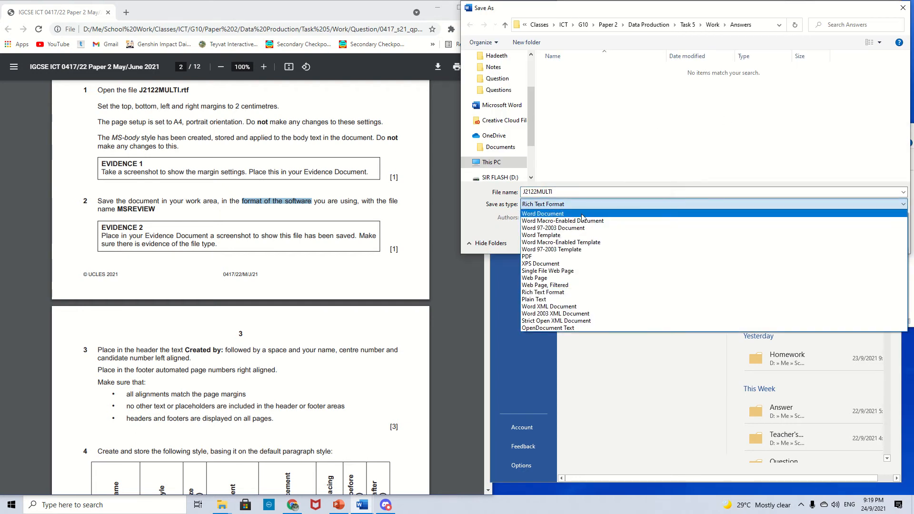
{"action": "left_click", "coordinate": [578, 212]}
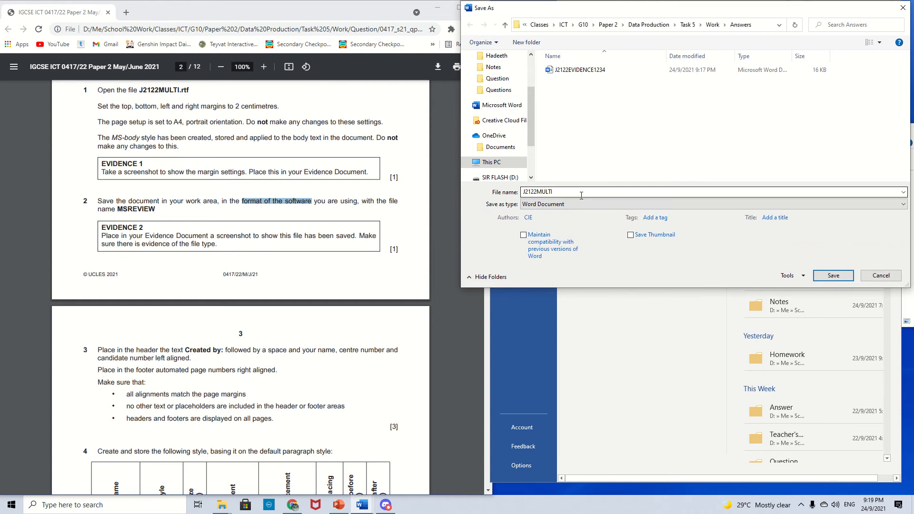
{"action": "scroll", "coordinate": [387, 246], "scroll_direction": "down", "scroll_amount": 1}
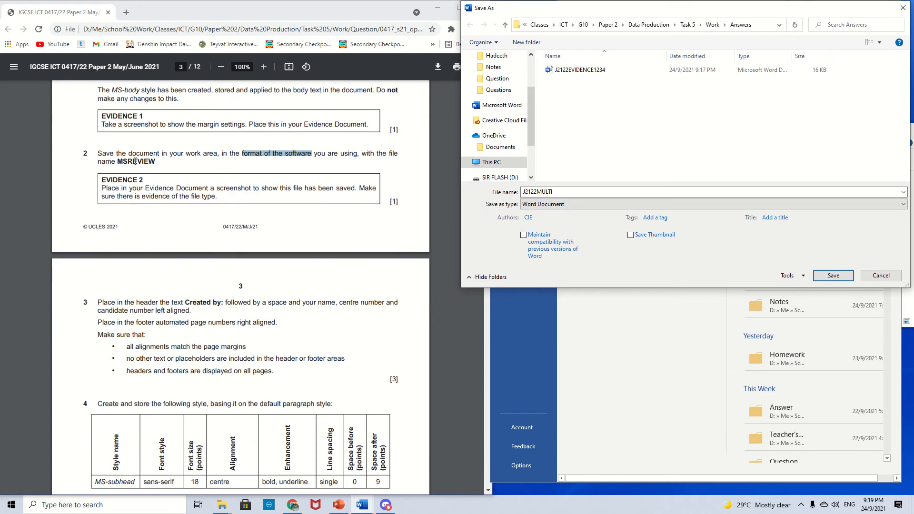
{"action": "left_click_drag", "start_coordinate": [552, 192], "coordinate": [513, 197]}
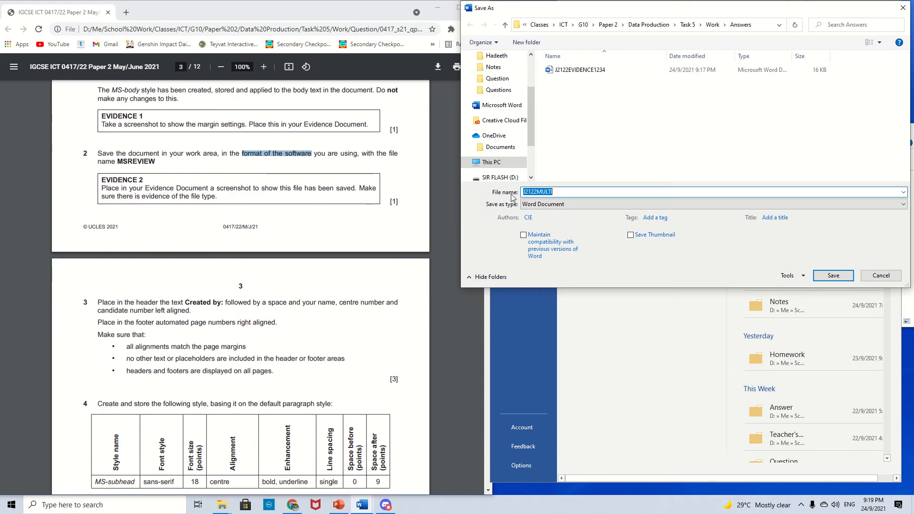
{"action": "type", "text": "MSREVIEW"}
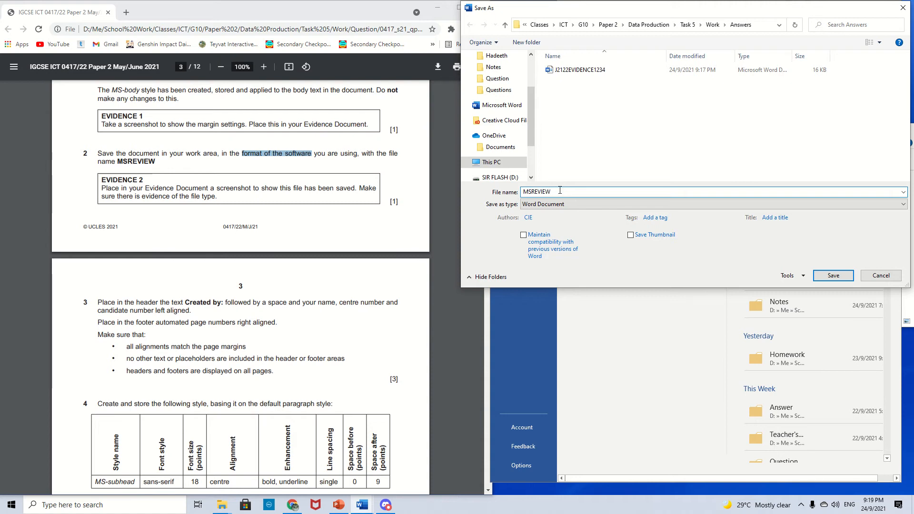
{"action": "left_click", "coordinate": [833, 275]}
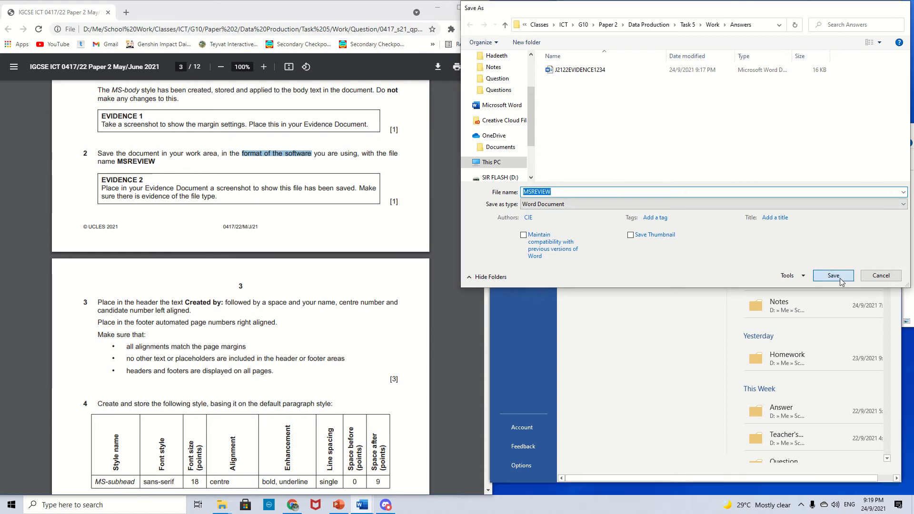
{"action": "left_click", "coordinate": [725, 267]}
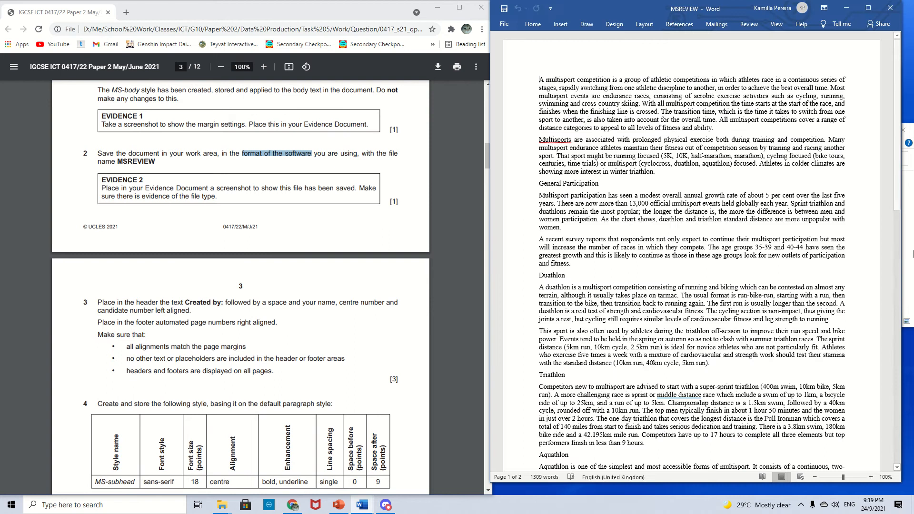
- Open the Answers folder in File Explorer, widen the Type column, and capture a screenshot of the MSREVIEW file entry
{"action": "left_click_drag", "start_coordinate": [103, 176], "coordinate": [193, 199]}
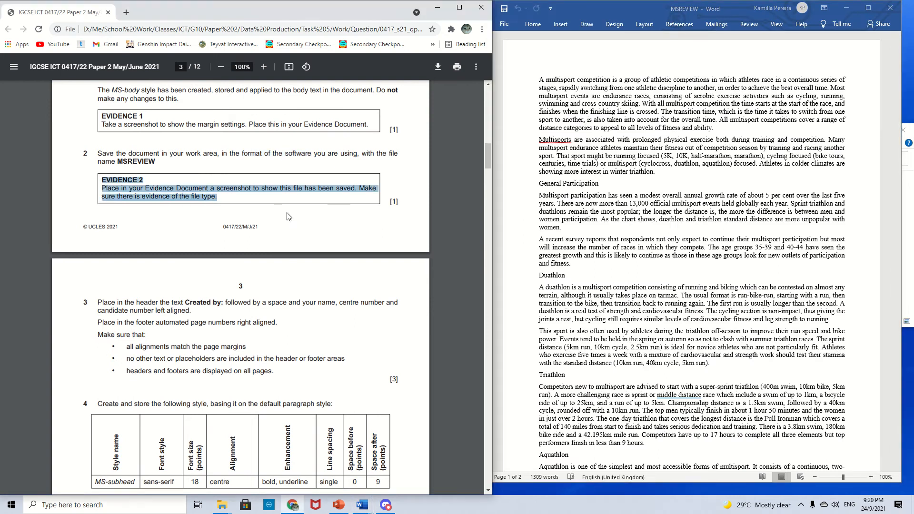
{"action": "left_click", "coordinate": [297, 202]}
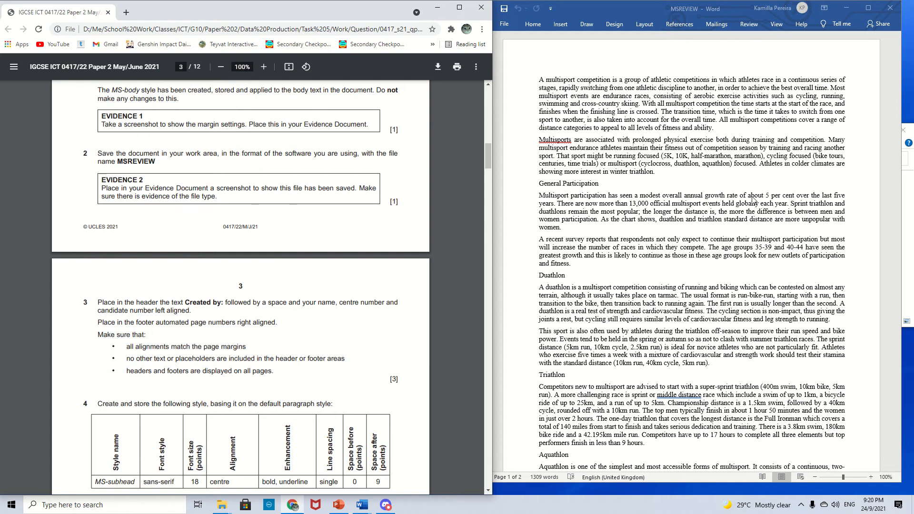
{"action": "left_click", "coordinate": [912, 228]}
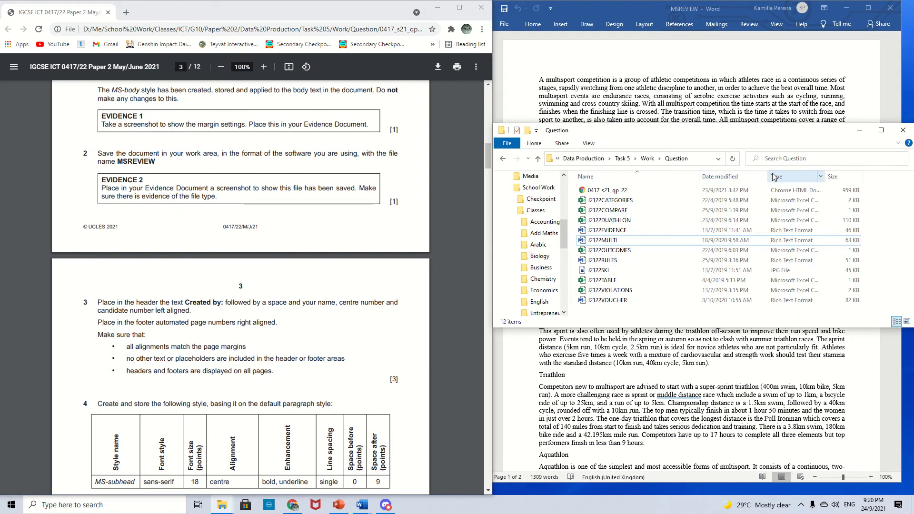
{"action": "left_click", "coordinate": [647, 159]}
{"action": "double_click", "coordinate": [735, 190]}
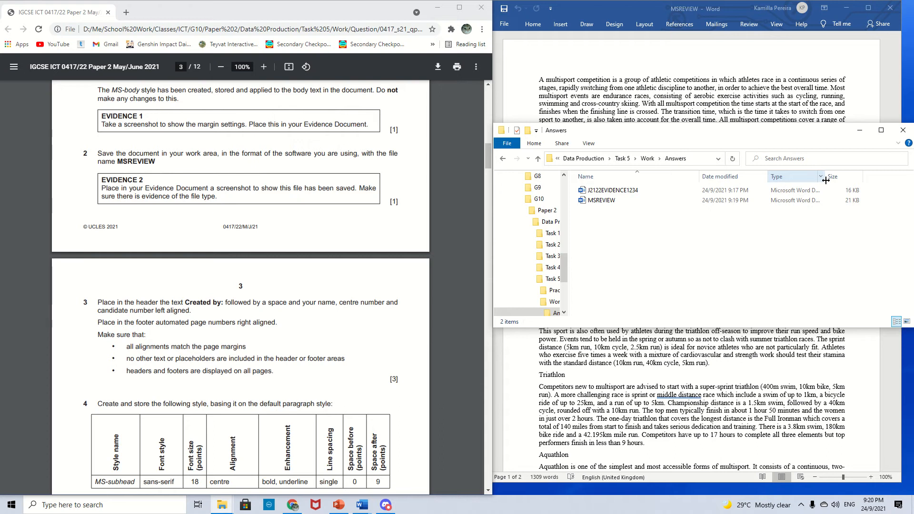
{"action": "left_click_drag", "start_coordinate": [825, 180], "coordinate": [863, 181]}
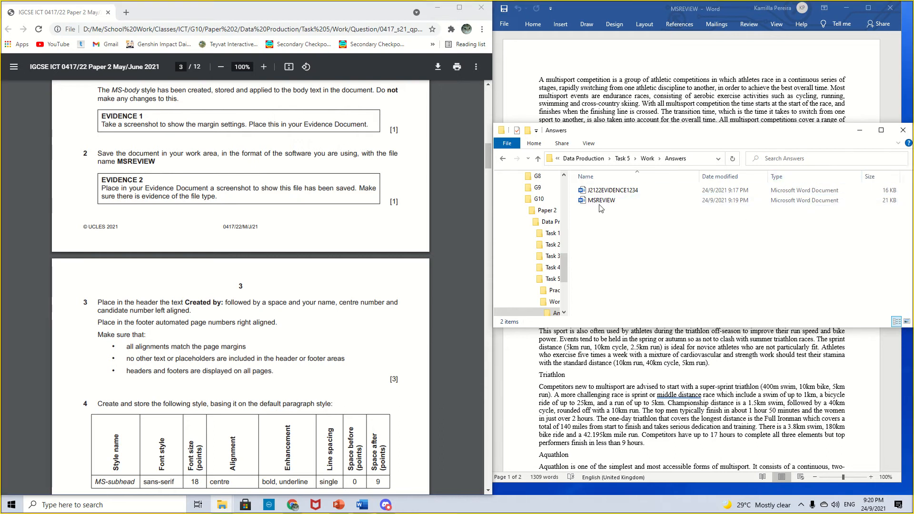
{"action": "key", "text": "super+shift+s"}
{"action": "left_click_drag", "start_coordinate": [577, 192], "coordinate": [905, 208]}
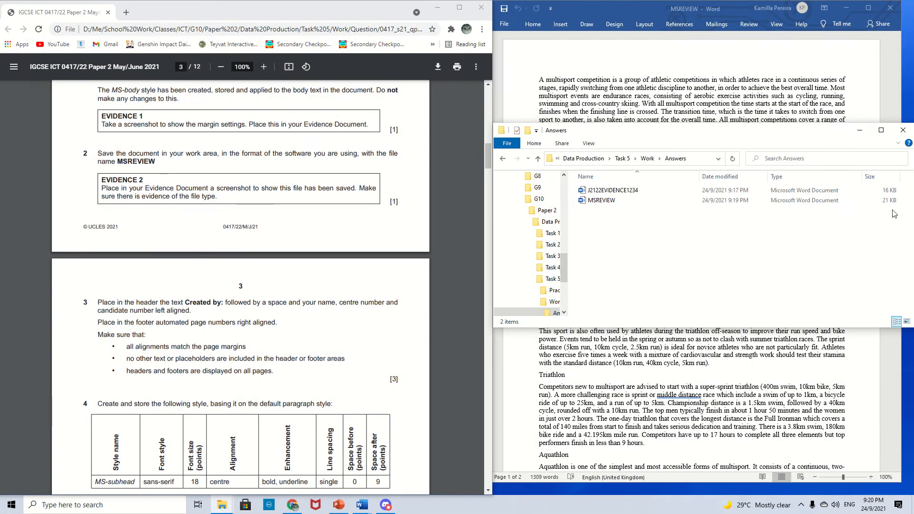
{"action": "left_click", "coordinate": [903, 130]}
- Paste the file screenshot under Evidence 2 in the evidence document and return to the MSREVIEW report
{"action": "left_click_drag", "start_coordinate": [656, 11], "coordinate": [703, 17]}
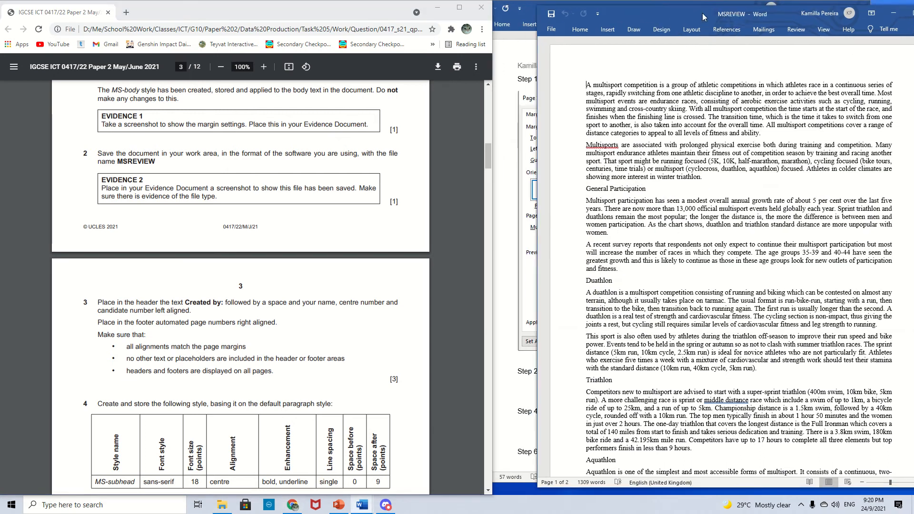
{"action": "left_click", "coordinate": [507, 71]}
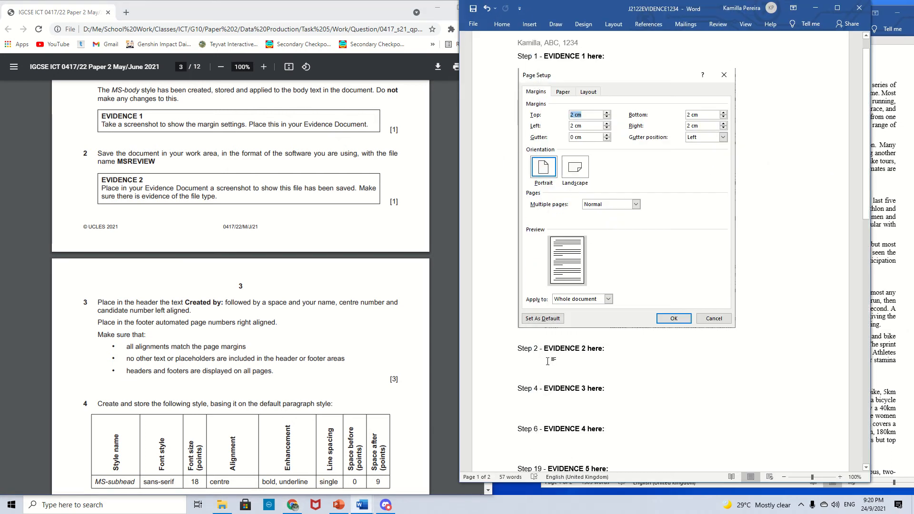
{"action": "key", "text": "ctrl+v"}
{"action": "scroll", "coordinate": [758, 352], "scroll_direction": "down", "scroll_amount": 3}
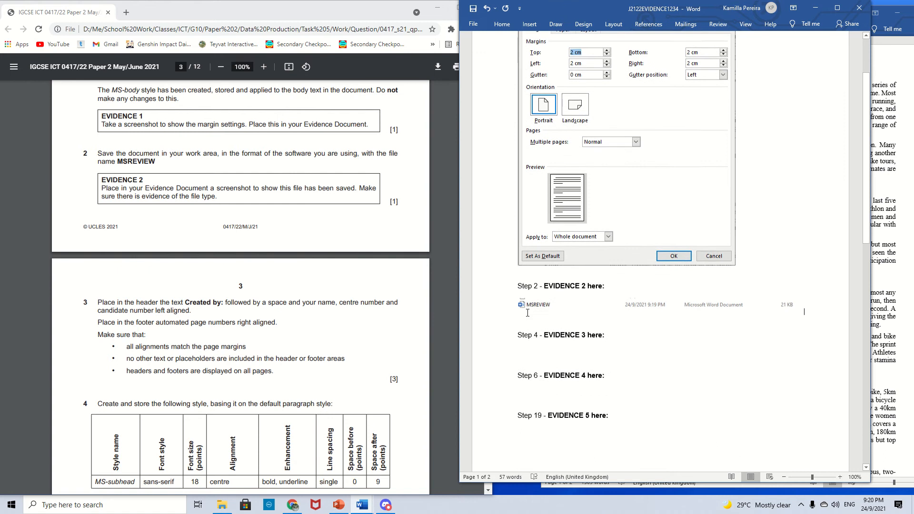
{"action": "scroll", "coordinate": [307, 223], "scroll_direction": "down", "scroll_amount": 2}
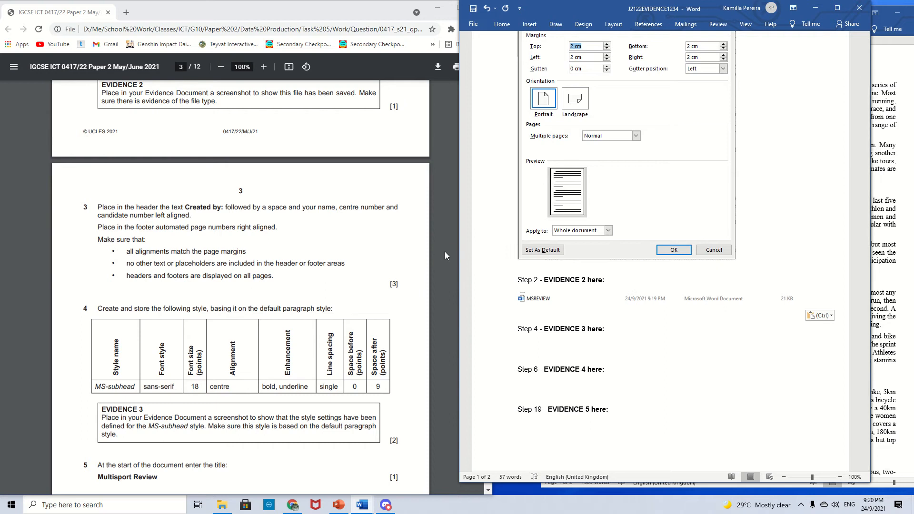
{"action": "left_click", "coordinate": [894, 68]}
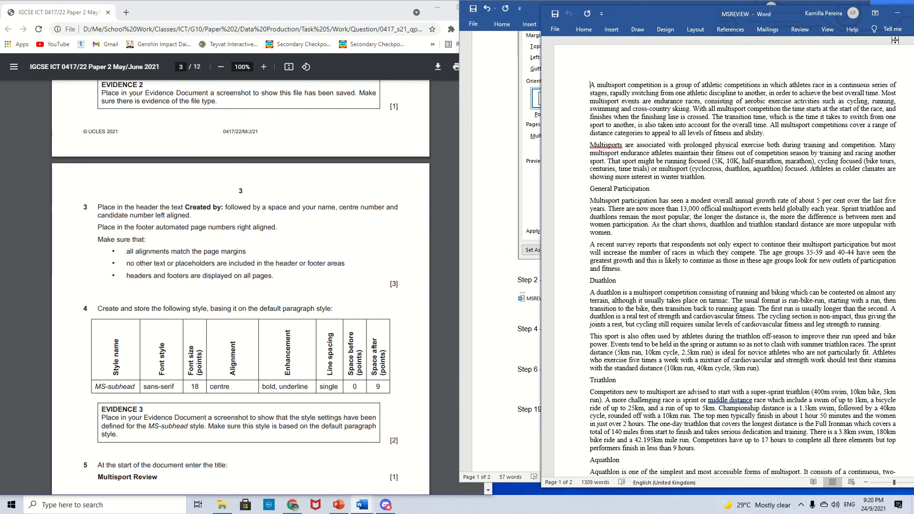
- Maximize the report window and insert a Blank (Three Columns) header
{"action": "left_click_drag", "start_coordinate": [672, 13], "coordinate": [519, 8]}
{"action": "left_click", "coordinate": [765, 11]}
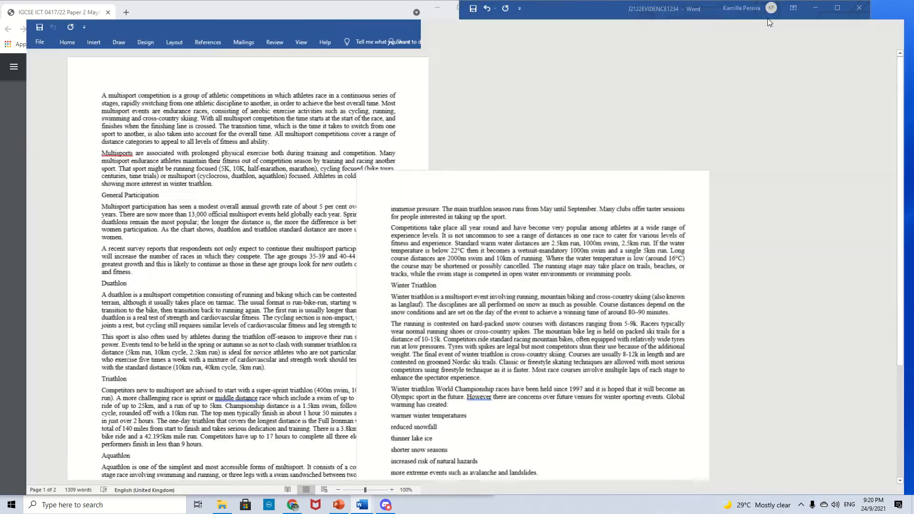
{"action": "left_click", "coordinate": [70, 23]}
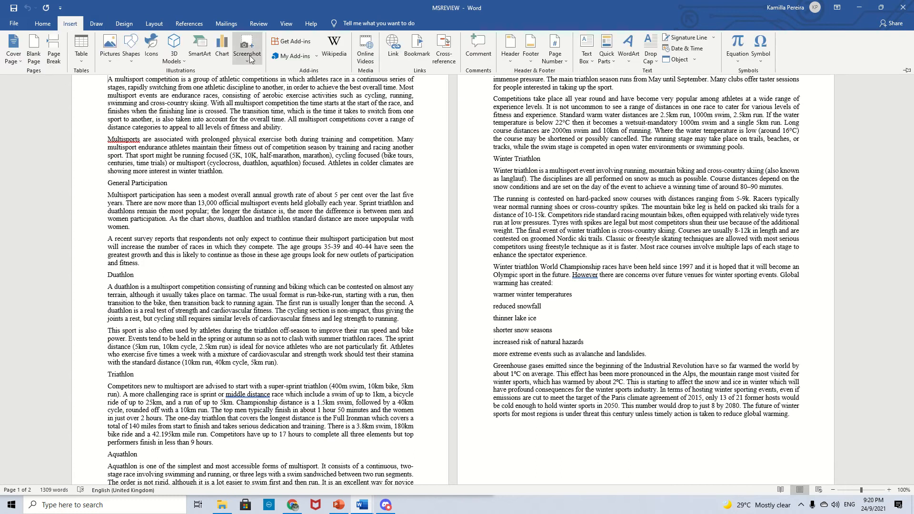
{"action": "left_click", "coordinate": [511, 60]}
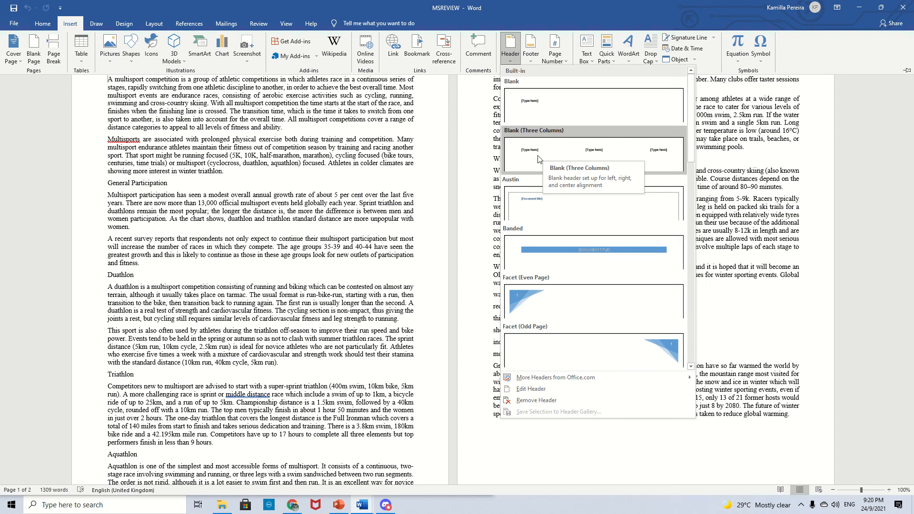
{"action": "left_click", "coordinate": [645, 155]}
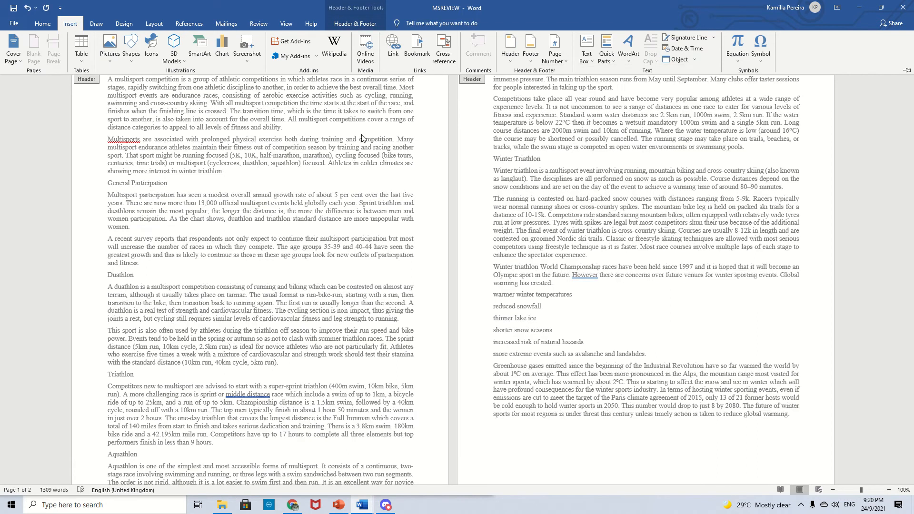
- In the left header placeholder enter Created by: followed by your name, centre number and candidate number, and delete the other two placeholders
{"action": "scroll", "coordinate": [395, 156], "scroll_direction": "down", "scroll_amount": 2}
{"action": "scroll", "coordinate": [395, 156], "scroll_direction": "up", "scroll_amount": 3}
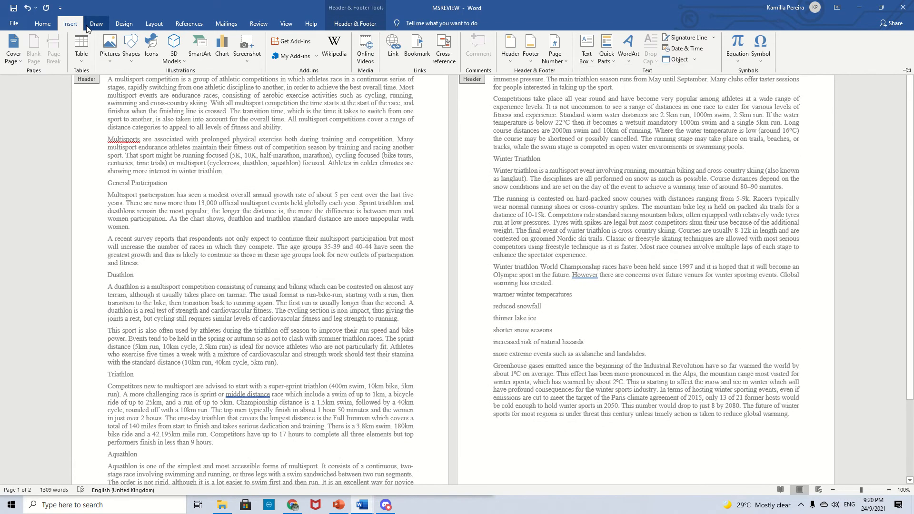
{"action": "left_click", "coordinate": [43, 24]}
{"action": "left_click", "coordinate": [193, 132]}
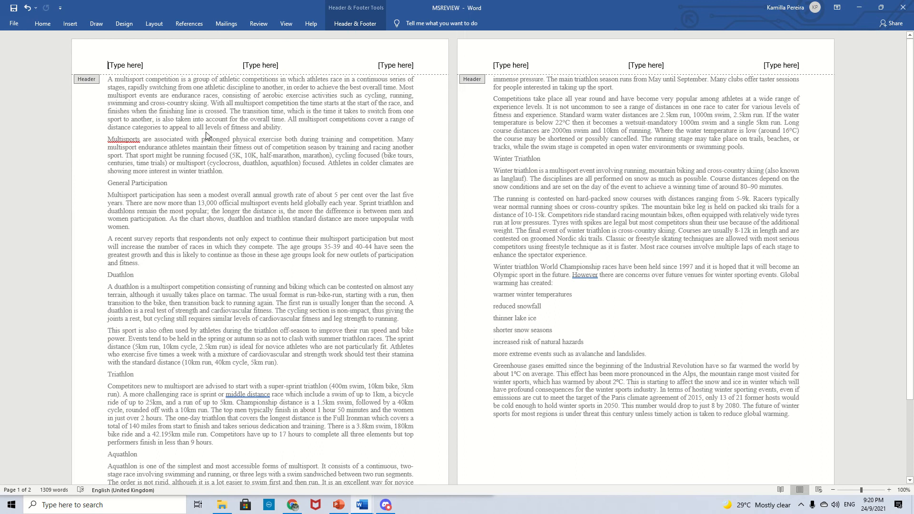
{"action": "left_click", "coordinate": [144, 66]}
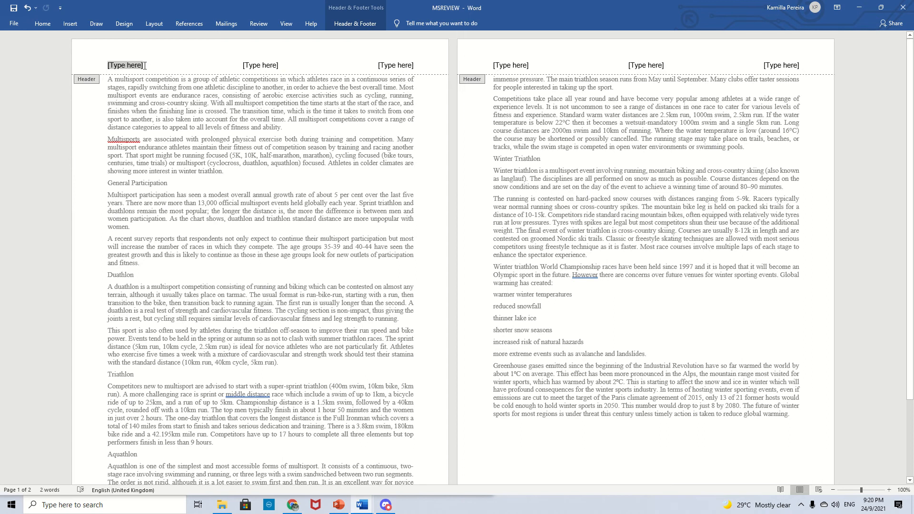
{"action": "type", "text": "c"}
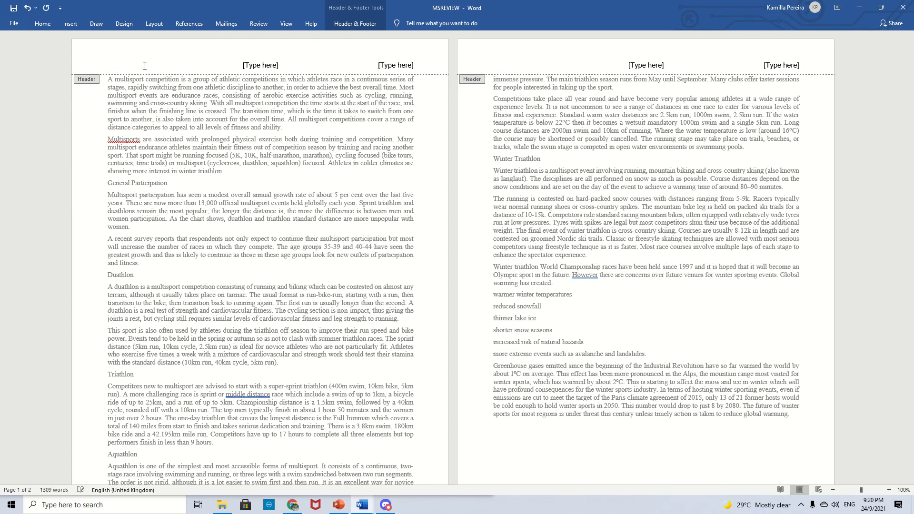
{"action": "type", "text": "reated by: Kamilla"}
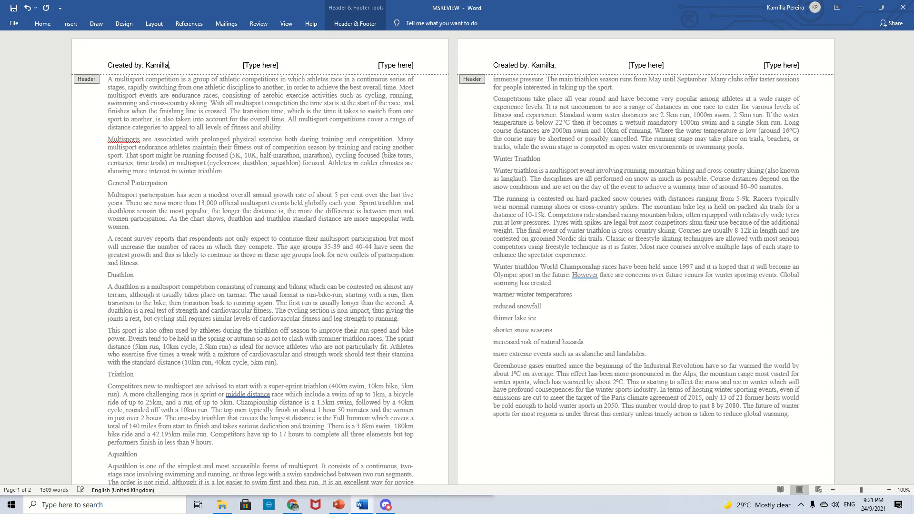
{"action": "type", "text": ", AC, 1234"}
{"action": "left_click_drag", "start_coordinate": [241, 65], "coordinate": [422, 72]}
{"action": "key", "text": "Delete"}
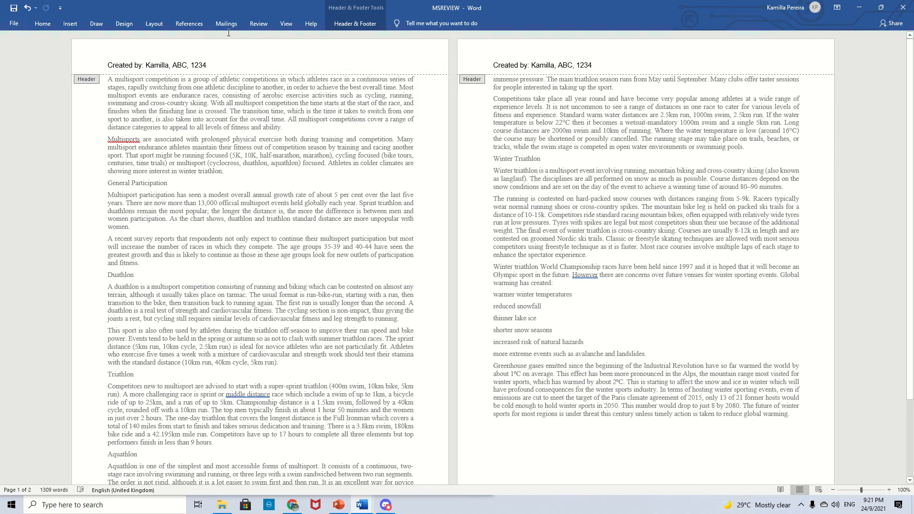
- Close header editing and place the report window back beside the question paper
{"action": "left_click", "coordinate": [354, 24]}
{"action": "left_click", "coordinate": [518, 47]}
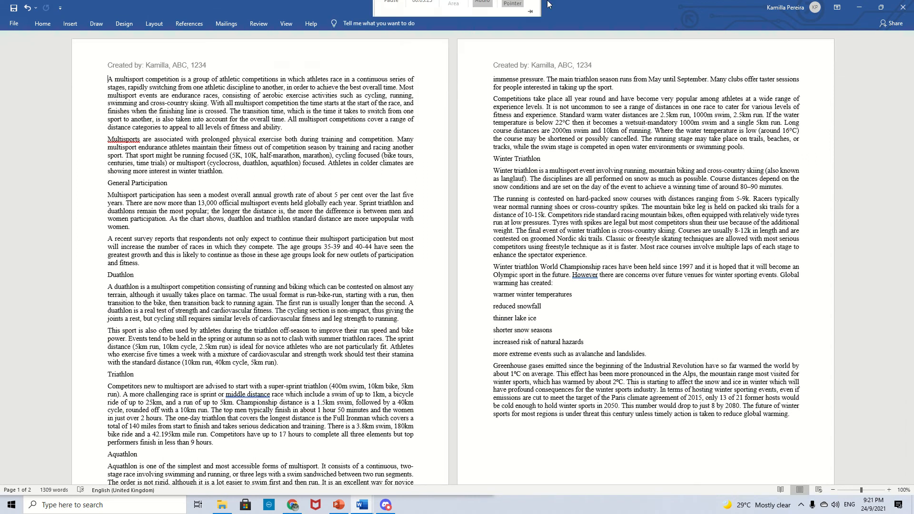
{"action": "left_click_drag", "start_coordinate": [670, 8], "coordinate": [698, 27]}
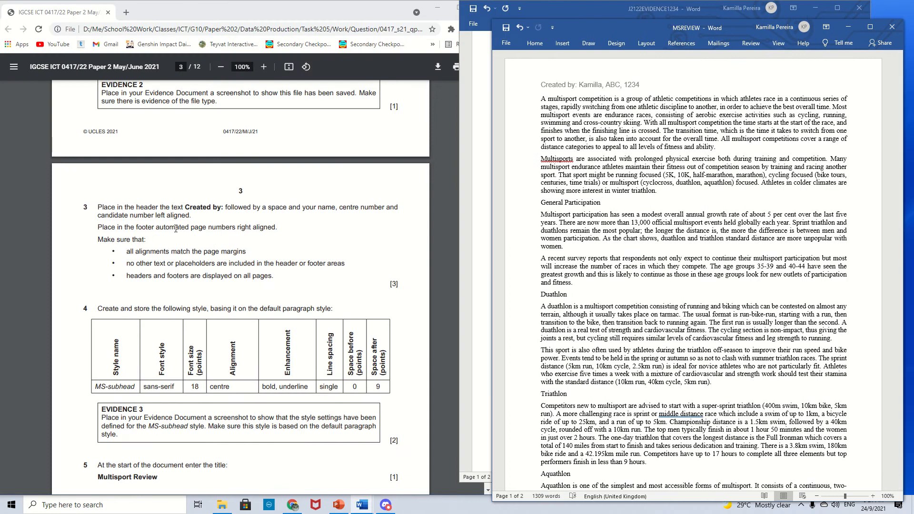
- Insert a Blank (Three Columns) footer in the report
{"action": "left_click_drag", "start_coordinate": [131, 227], "coordinate": [277, 225]}
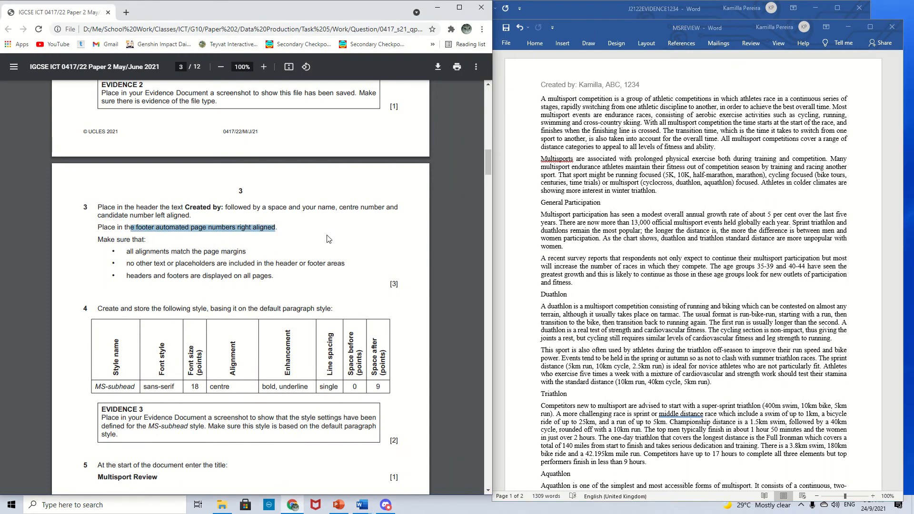
{"action": "scroll", "coordinate": [360, 248], "scroll_direction": "down", "scroll_amount": 2}
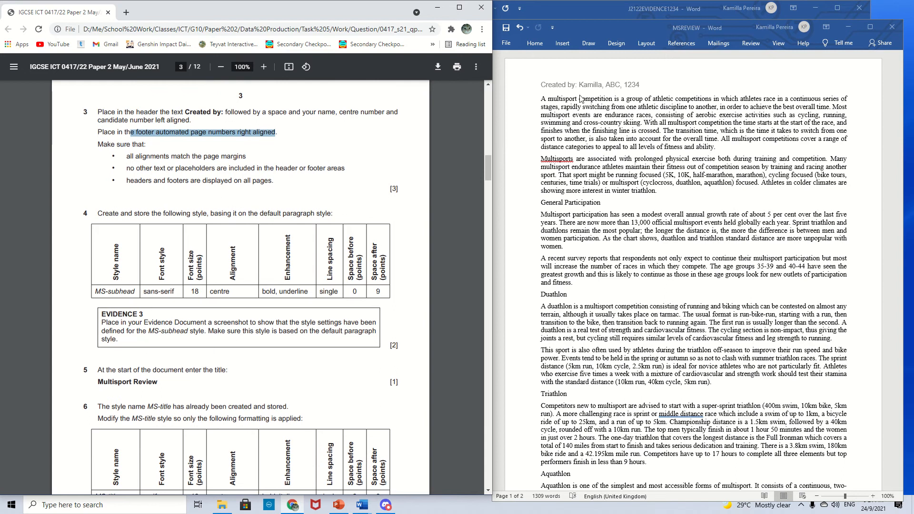
{"action": "left_click", "coordinate": [541, 45]}
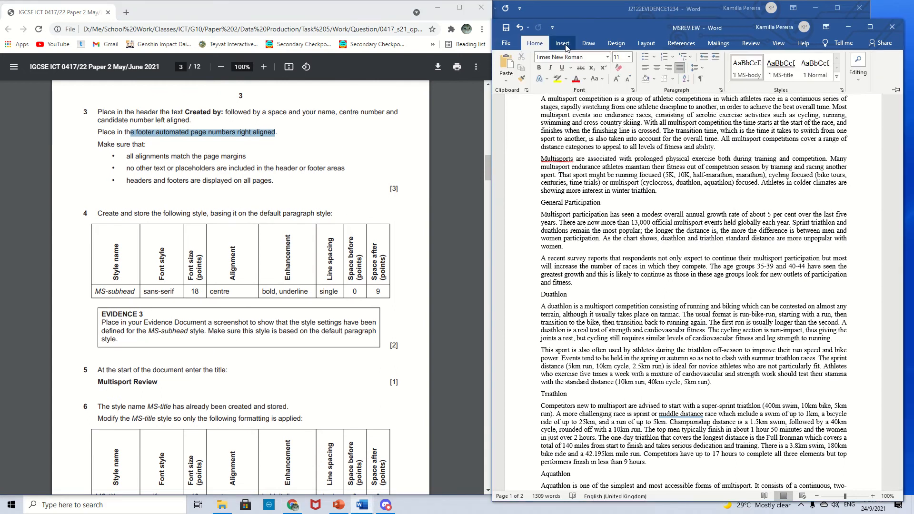
{"action": "left_click", "coordinate": [564, 46]}
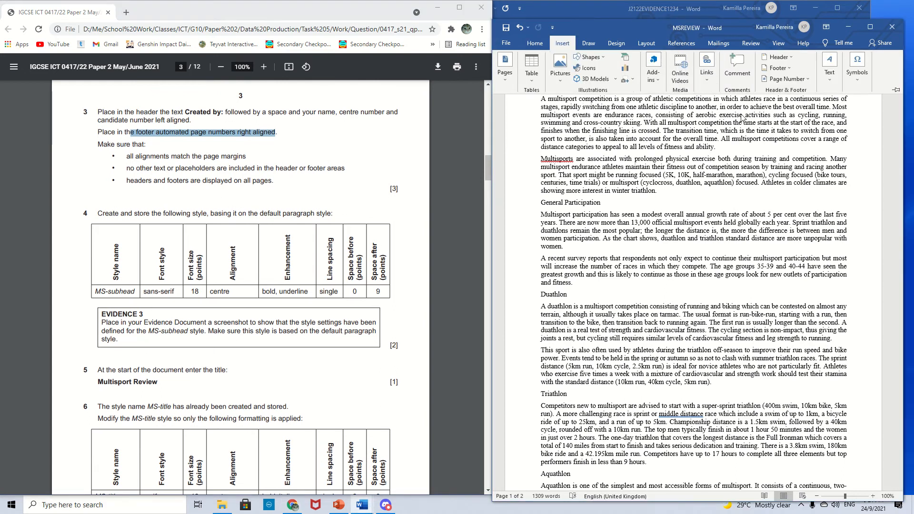
{"action": "left_click", "coordinate": [773, 70]}
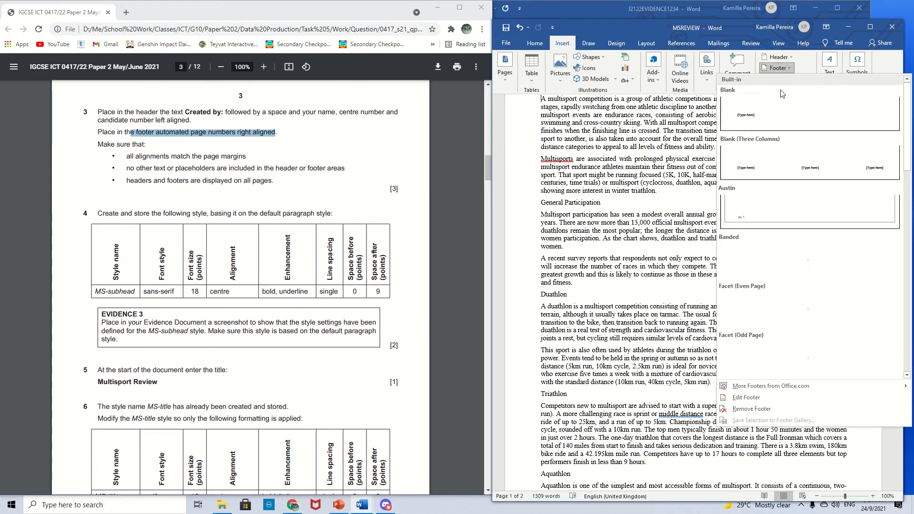
{"action": "left_click", "coordinate": [786, 175]}
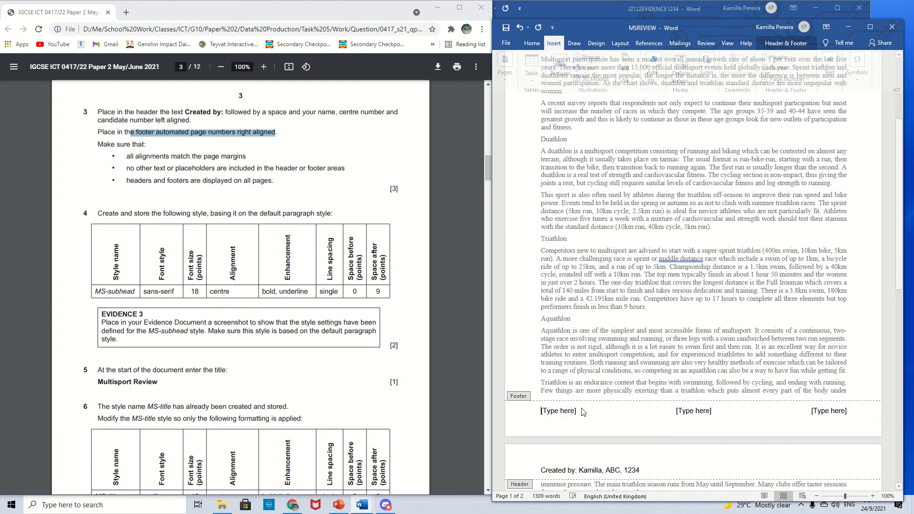
- Delete all three placeholders from the footer
{"action": "left_click", "coordinate": [575, 409]}
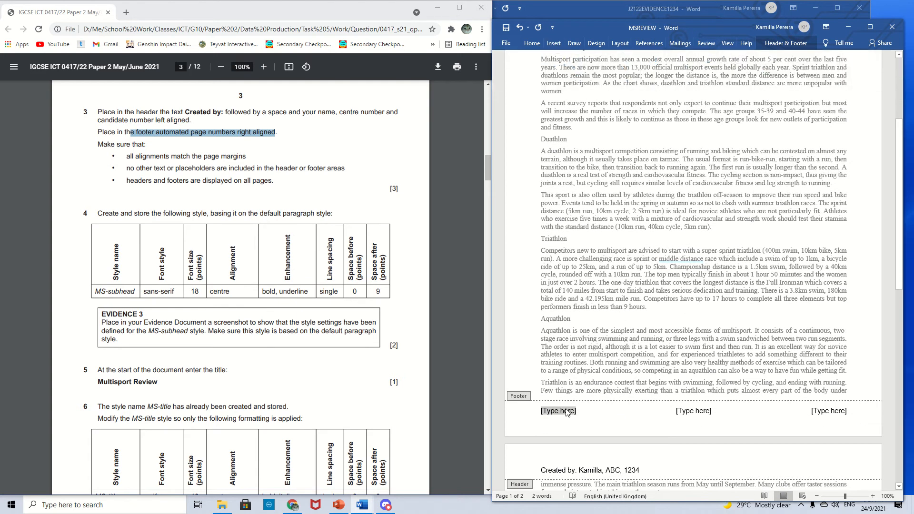
{"action": "key", "text": "Delete"}
{"action": "left_click", "coordinate": [689, 416]}
{"action": "key", "text": "Delete"}
{"action": "left_click", "coordinate": [843, 415]}
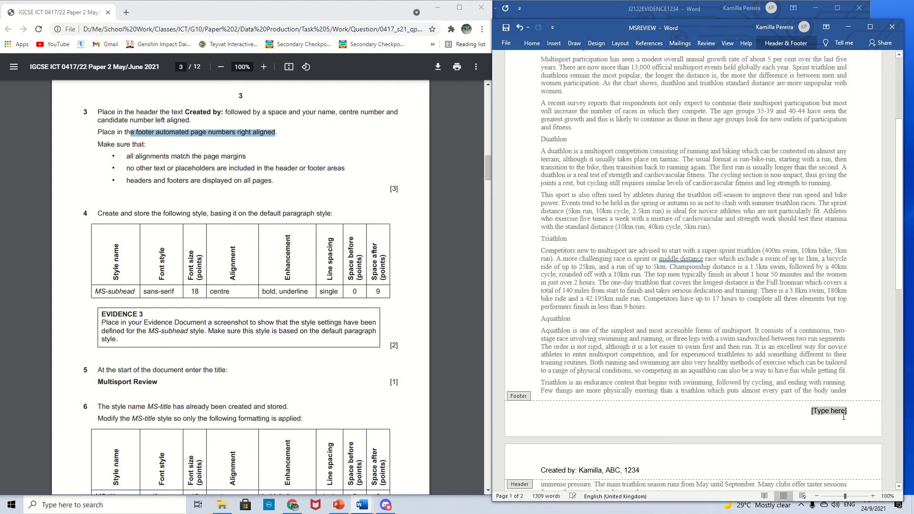
{"action": "key", "text": "Delete"}
- Insert a plain automatic page number at the right-aligned position in the footer
{"action": "left_click", "coordinate": [790, 43]}
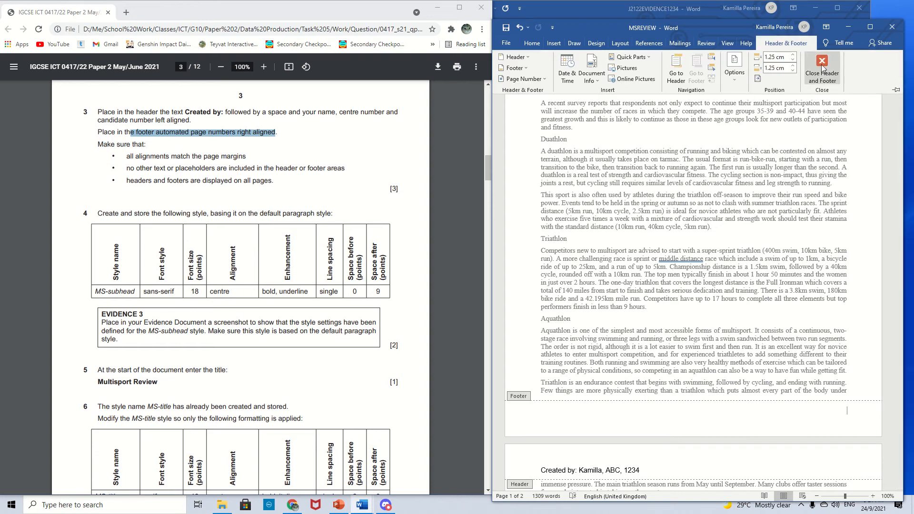
{"action": "left_click", "coordinate": [538, 82]}
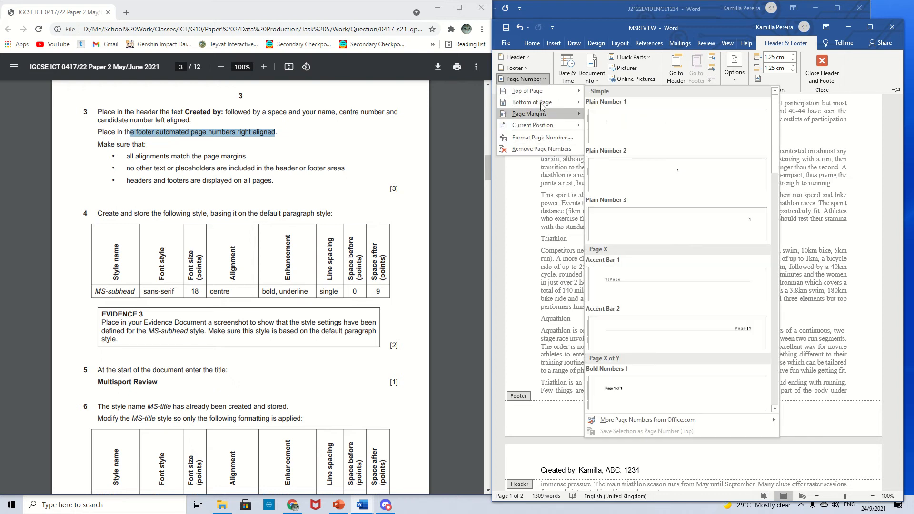
{"action": "mouse_move", "coordinate": [537, 128]}
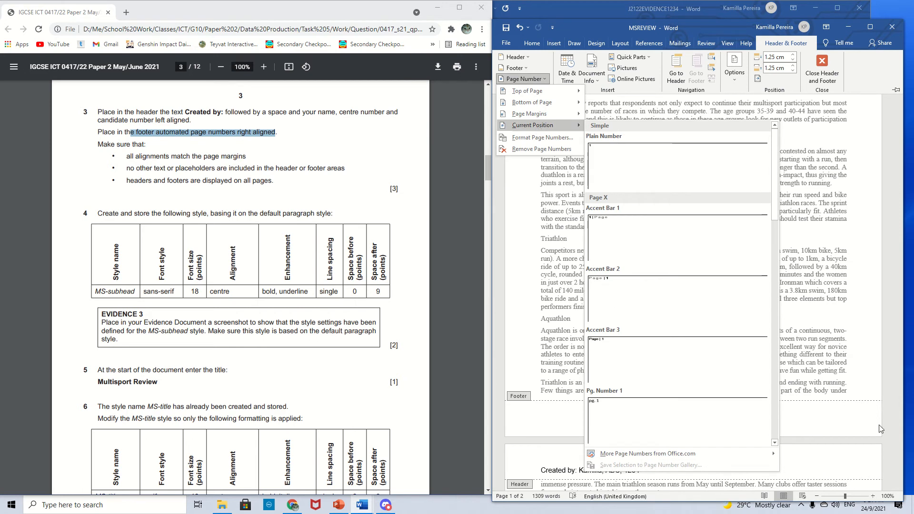
{"action": "left_click", "coordinate": [606, 176]}
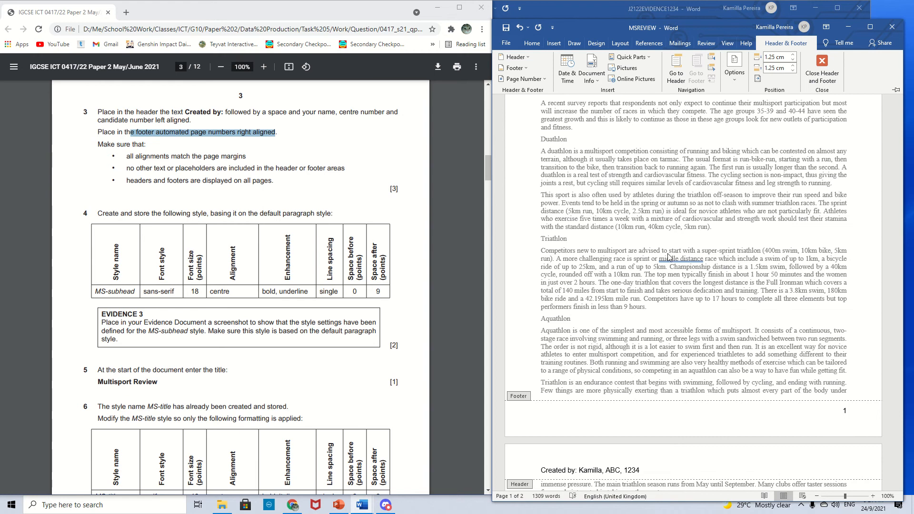
- Check the header and footer on both pages against the question's checklist and close header and footer editing
{"action": "scroll", "coordinate": [732, 321], "scroll_direction": "down", "scroll_amount": 2}
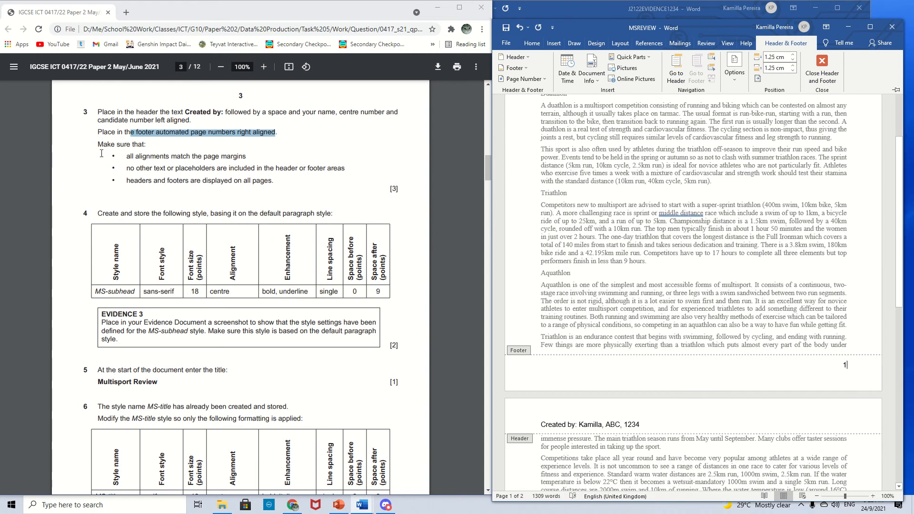
{"action": "left_click_drag", "start_coordinate": [95, 146], "coordinate": [280, 185]}
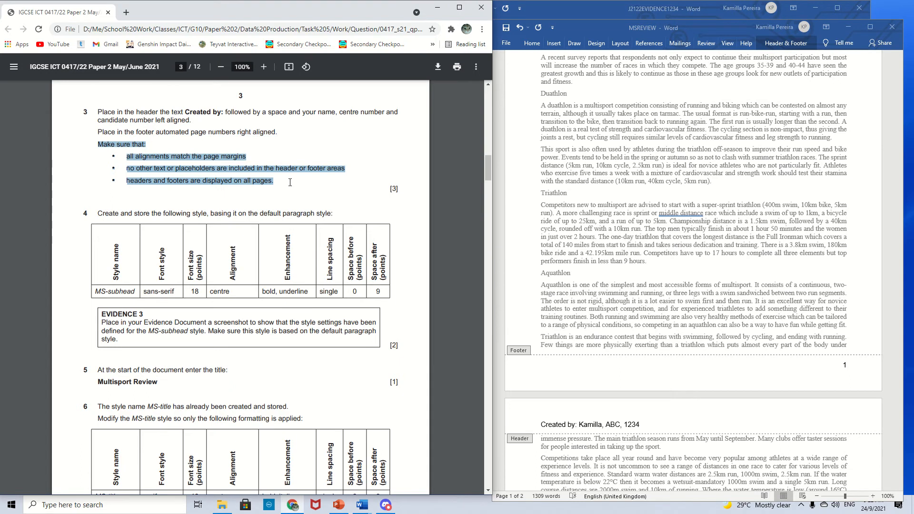
{"action": "scroll", "coordinate": [757, 367], "scroll_direction": "up", "scroll_amount": 8}
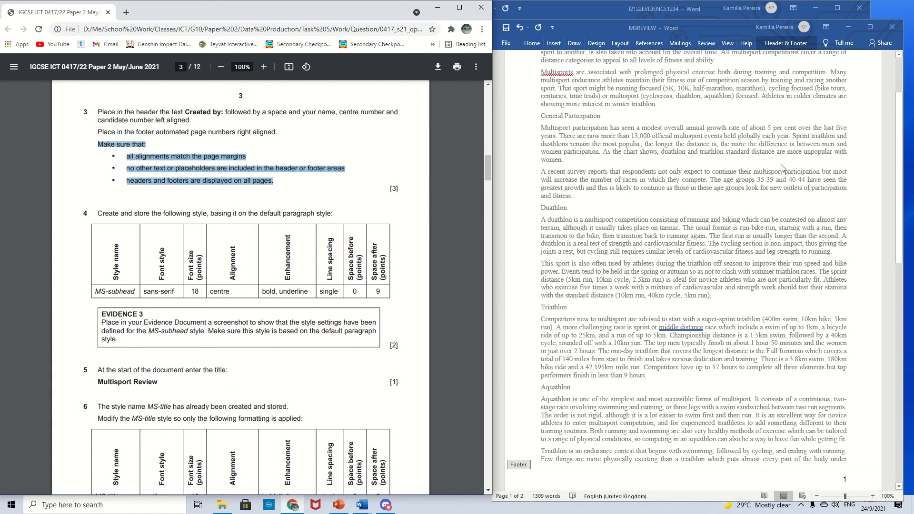
{"action": "scroll", "coordinate": [732, 235], "scroll_direction": "down", "scroll_amount": 8}
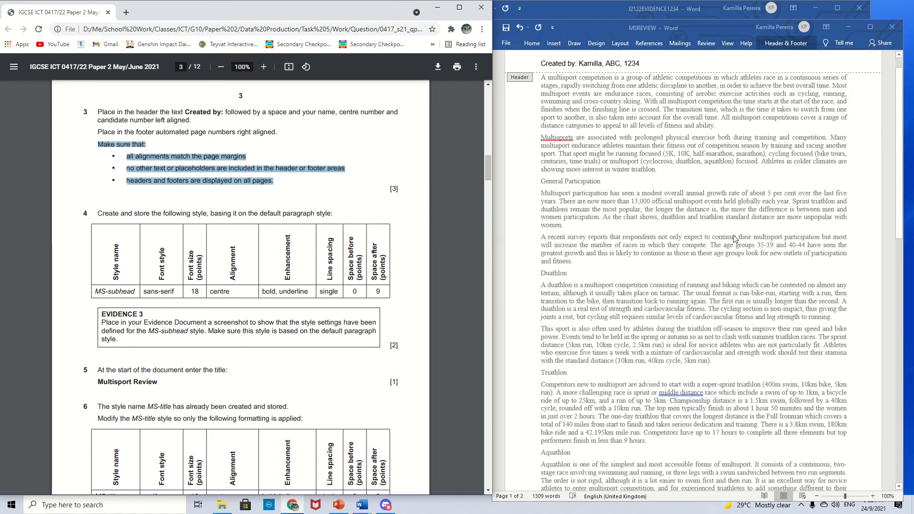
{"action": "scroll", "coordinate": [736, 250], "scroll_direction": "down", "scroll_amount": 2}
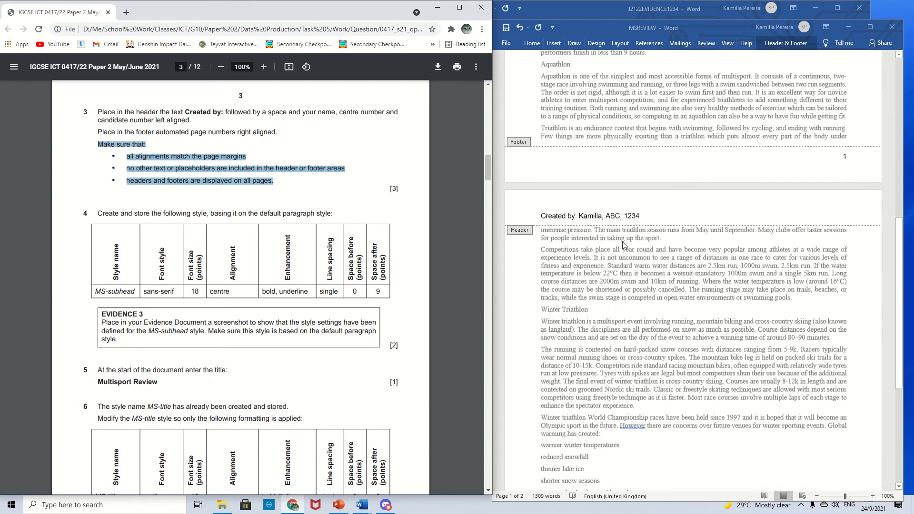
{"action": "left_click", "coordinate": [785, 43]}
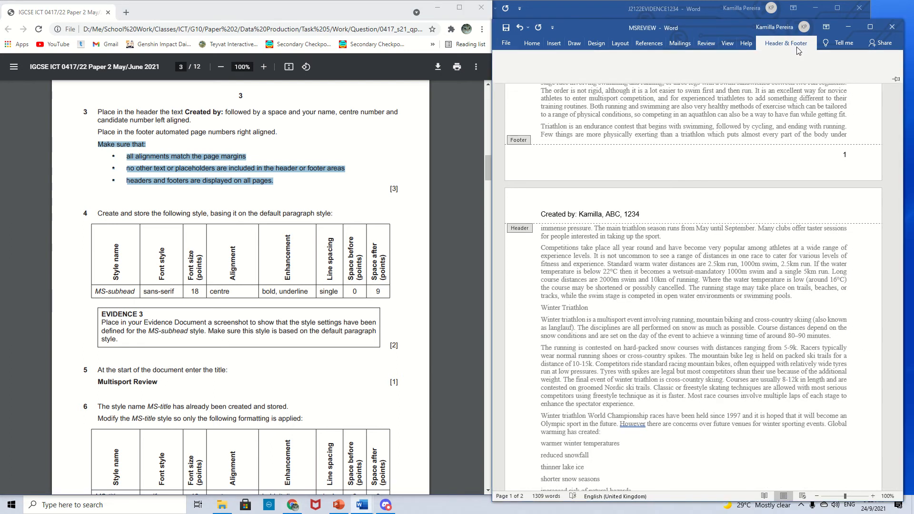
{"action": "left_click", "coordinate": [828, 68]}
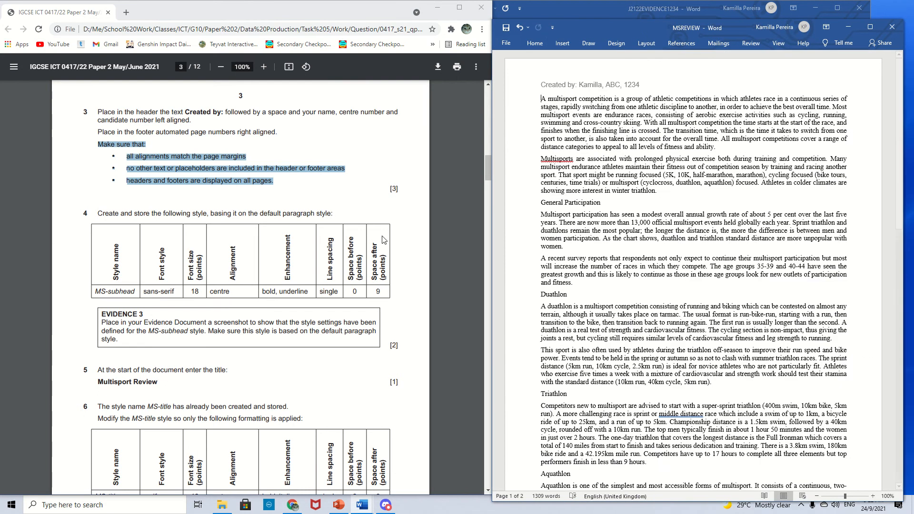
- Widen the report window beside the question paper and show the Home ribbon
{"action": "left_click", "coordinate": [120, 215]}
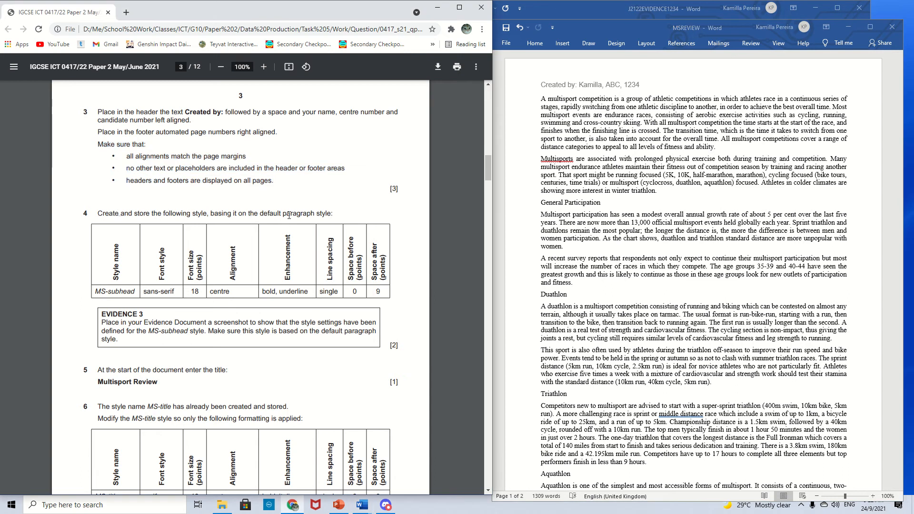
{"action": "left_click", "coordinate": [537, 47]}
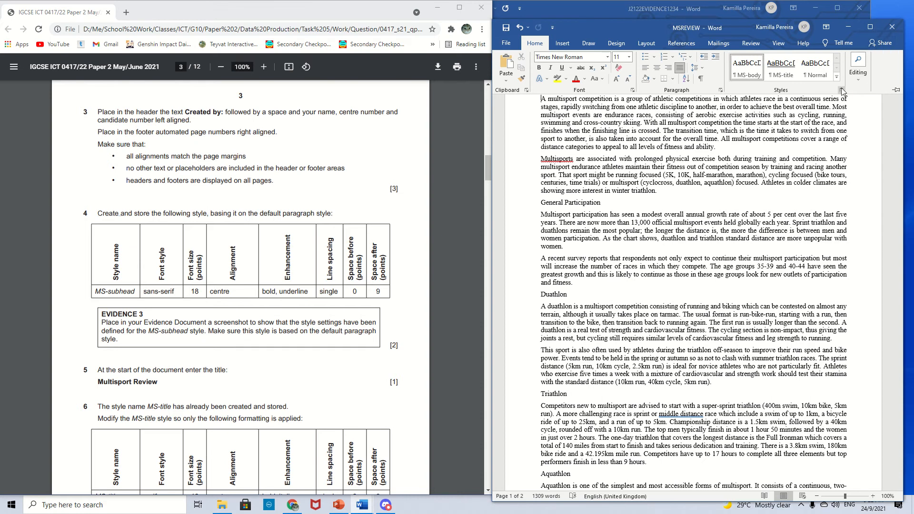
{"action": "left_click", "coordinate": [490, 137]}
{"action": "left_click_drag", "start_coordinate": [490, 137], "coordinate": [470, 131]}
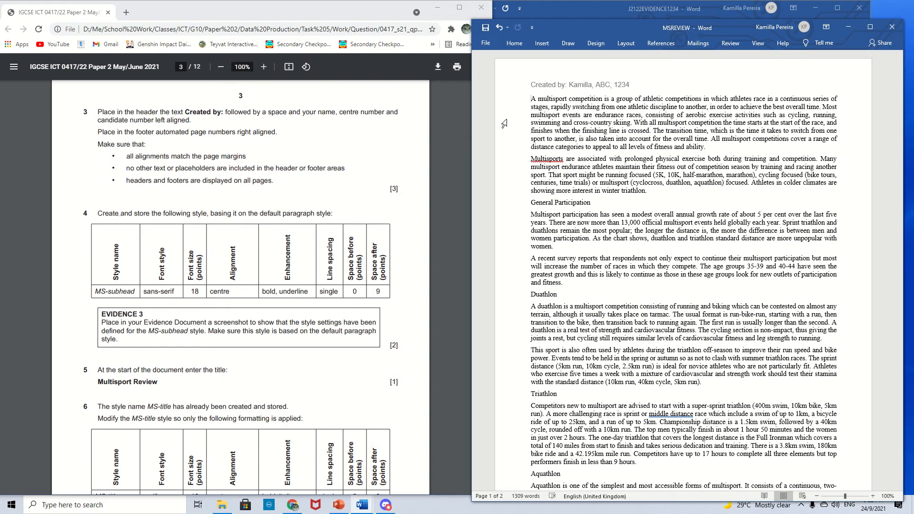
{"action": "left_click", "coordinate": [521, 44]}
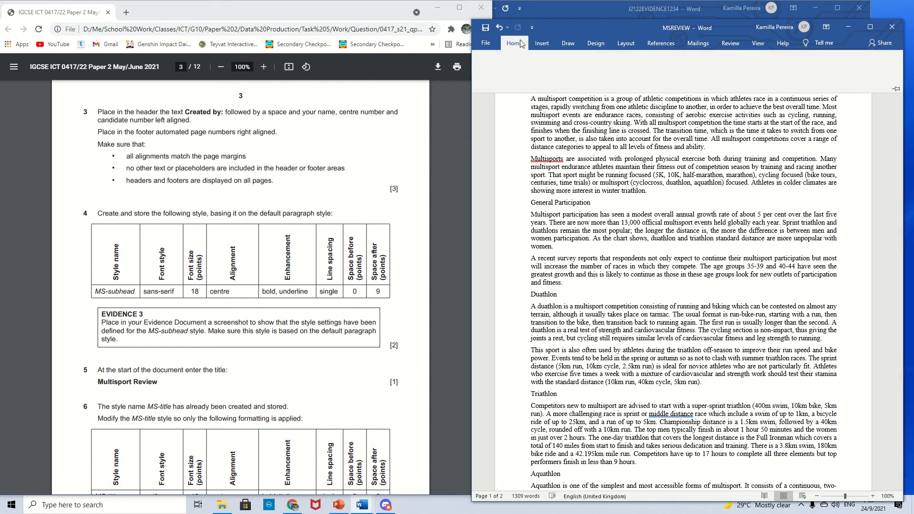
{"action": "left_click", "coordinate": [853, 78]}
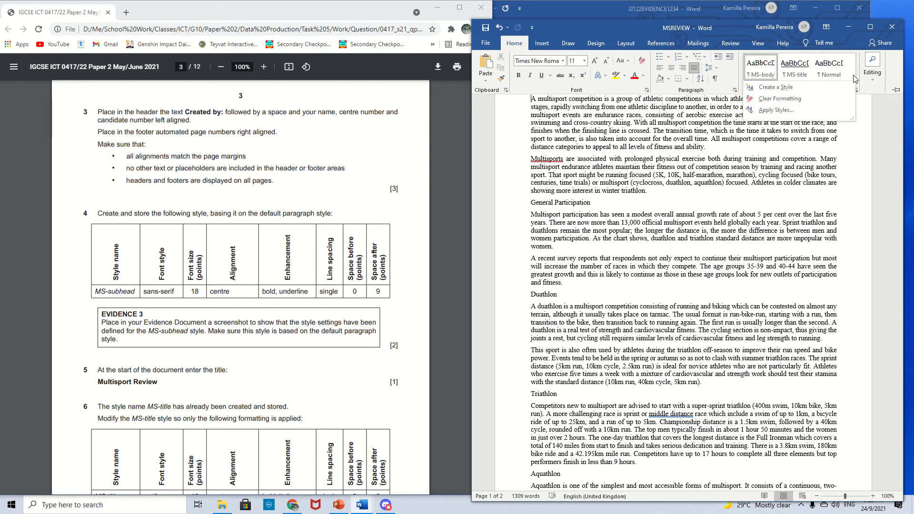
{"action": "left_click", "coordinate": [515, 43]}
{"action": "left_click", "coordinate": [523, 44]}
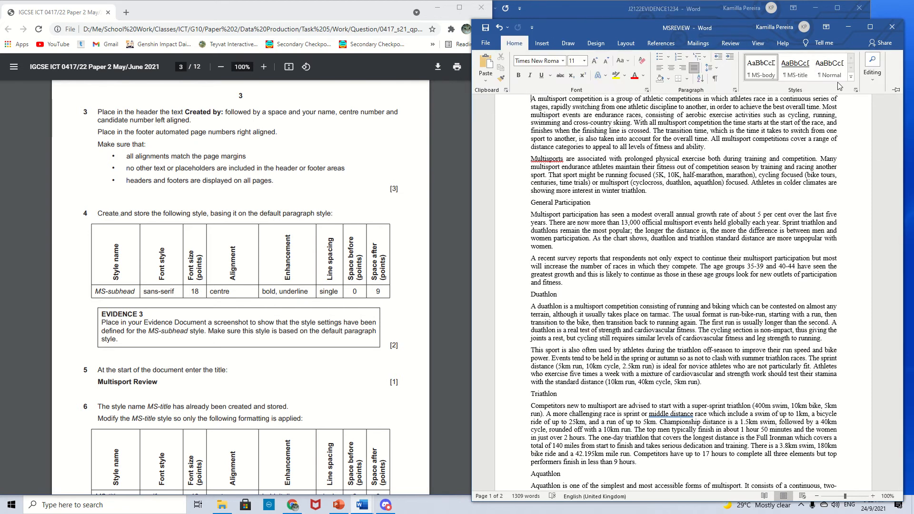
- Create a new style from formatting and name it MS-subhead, copying the name from the question paper
{"action": "left_click", "coordinate": [850, 77]}
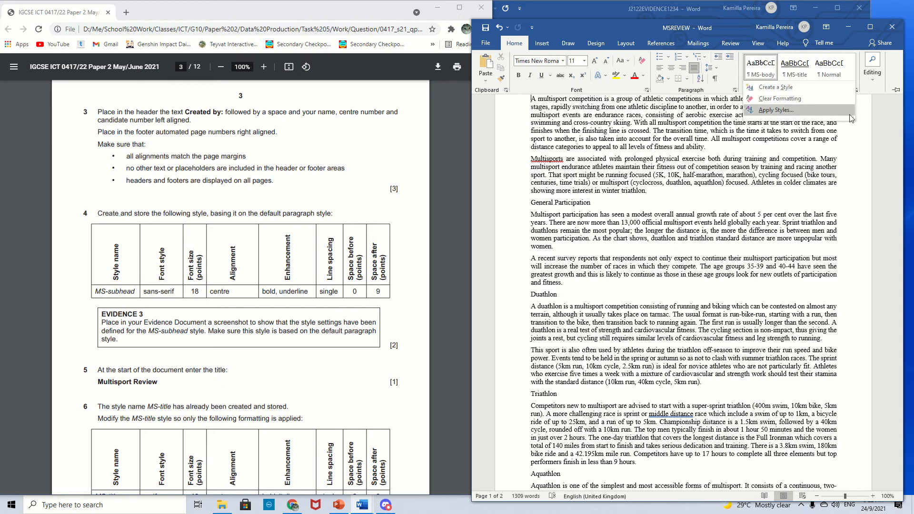
{"action": "left_click", "coordinate": [764, 97]}
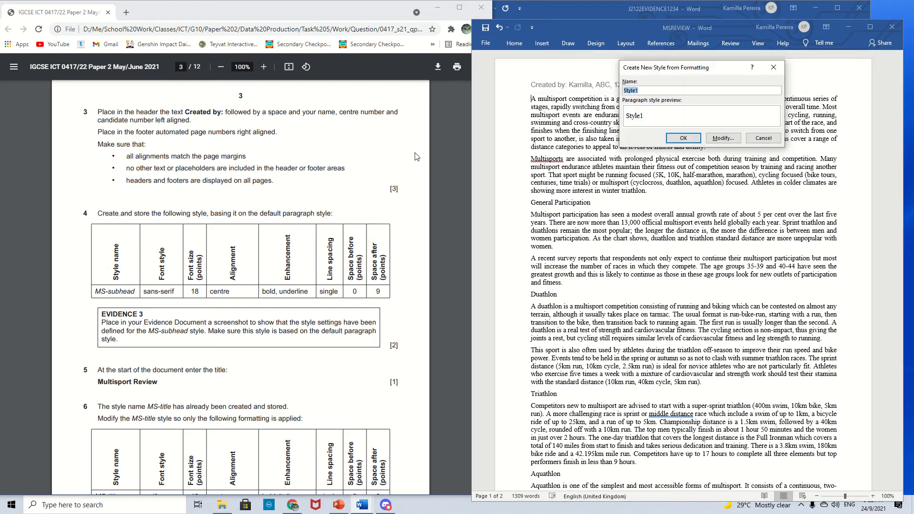
{"action": "left_click_drag", "start_coordinate": [135, 291], "coordinate": [96, 293]}
{"action": "key", "text": "ctrl+c"}
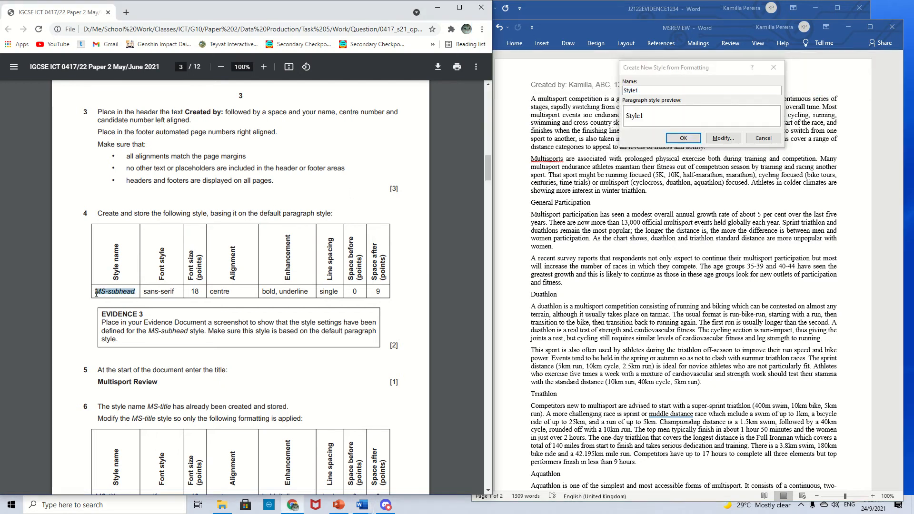
{"action": "double_click", "coordinate": [645, 91]}
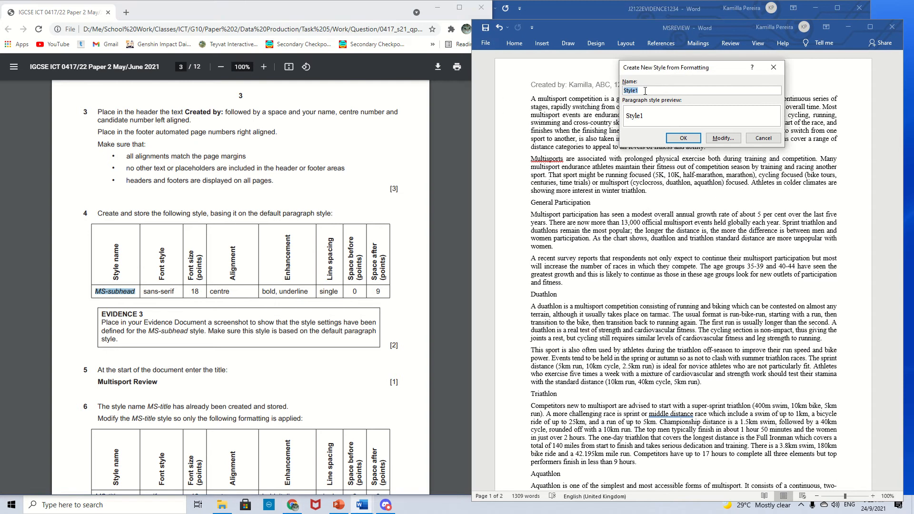
{"action": "key", "text": "ctrl+v"}
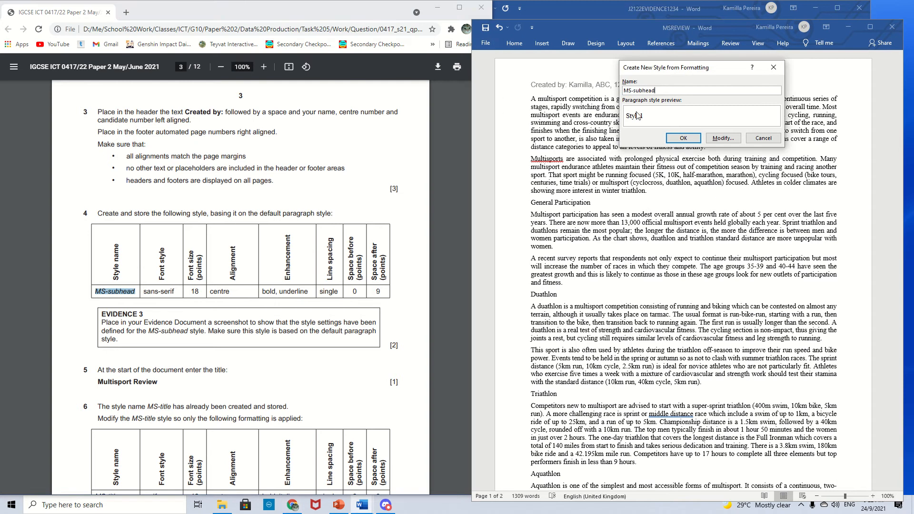
- Open the full style settings and base the MS-subhead style on Normal
{"action": "left_click", "coordinate": [722, 138]}
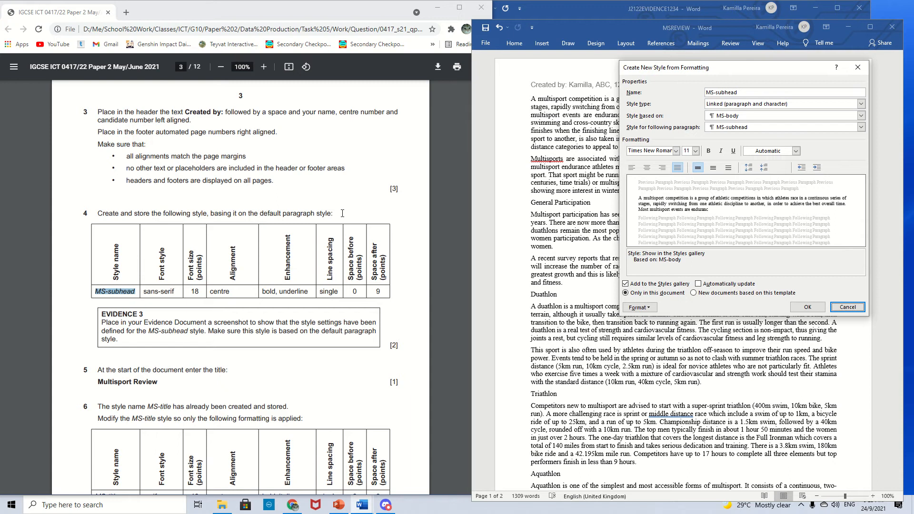
{"action": "left_click", "coordinate": [728, 115]}
{"action": "left_click", "coordinate": [736, 142]}
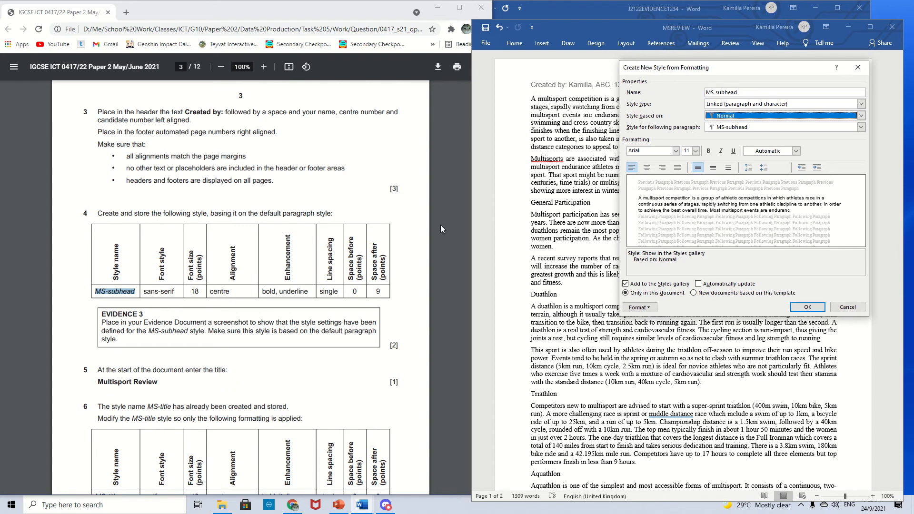
- Set the MS-subhead style's font to Arial 18 pt, centred, bold and underlined
{"action": "mouse_move", "coordinate": [159, 293]}
{"action": "left_mouse_down"}
{"action": "mouse_move", "coordinate": [141, 293]}
{"action": "mouse_move", "coordinate": [176, 290]}
{"action": "left_mouse_up"}
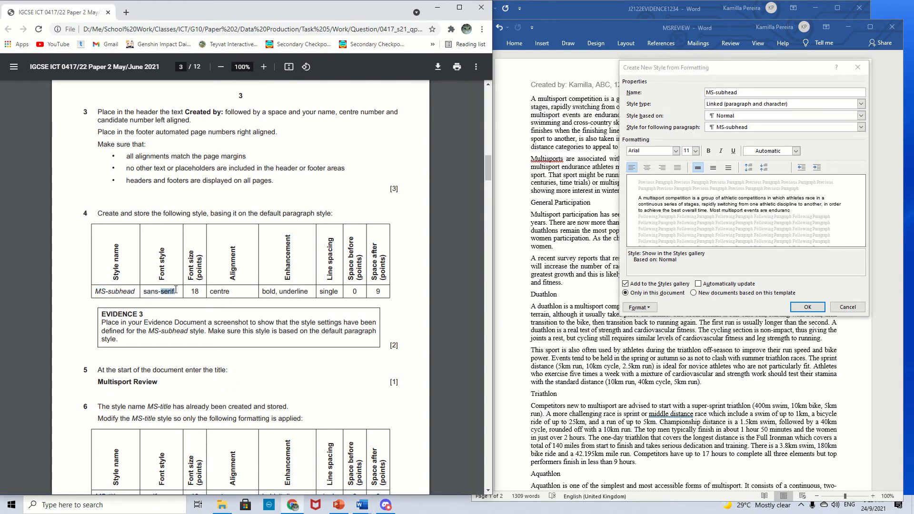
{"action": "left_click", "coordinate": [676, 153]}
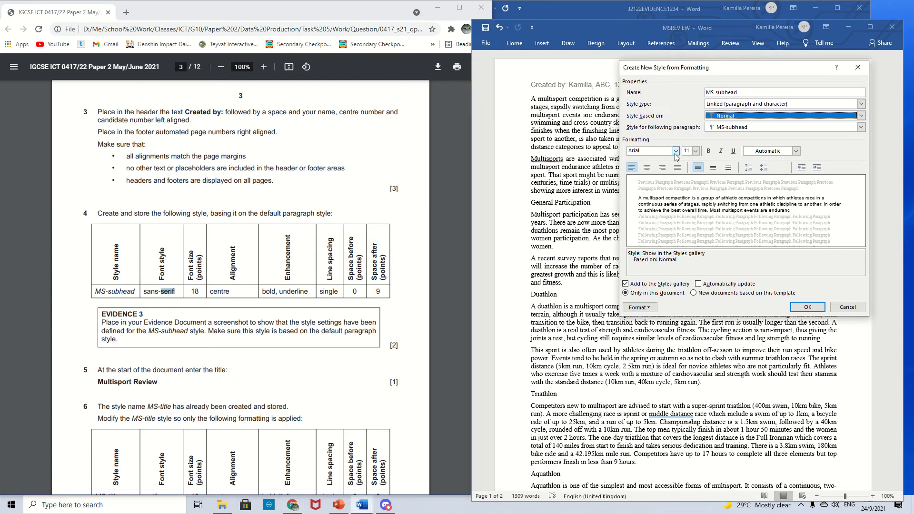
{"action": "left_click", "coordinate": [676, 153]}
{"action": "left_click", "coordinate": [670, 195]}
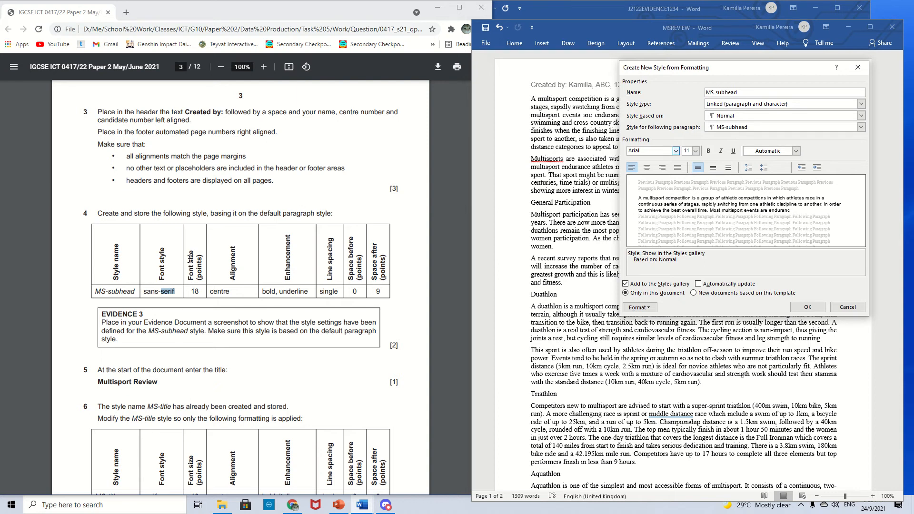
{"action": "left_click", "coordinate": [696, 151]}
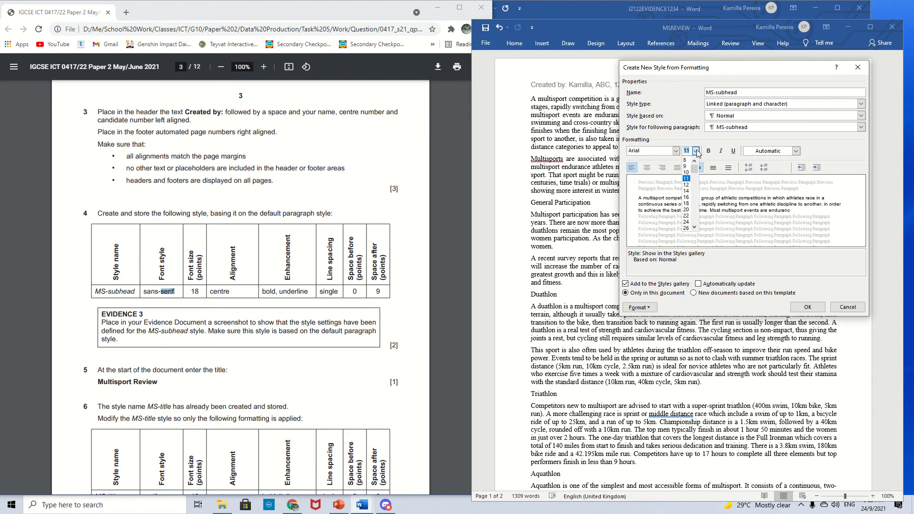
{"action": "left_click", "coordinate": [686, 203]}
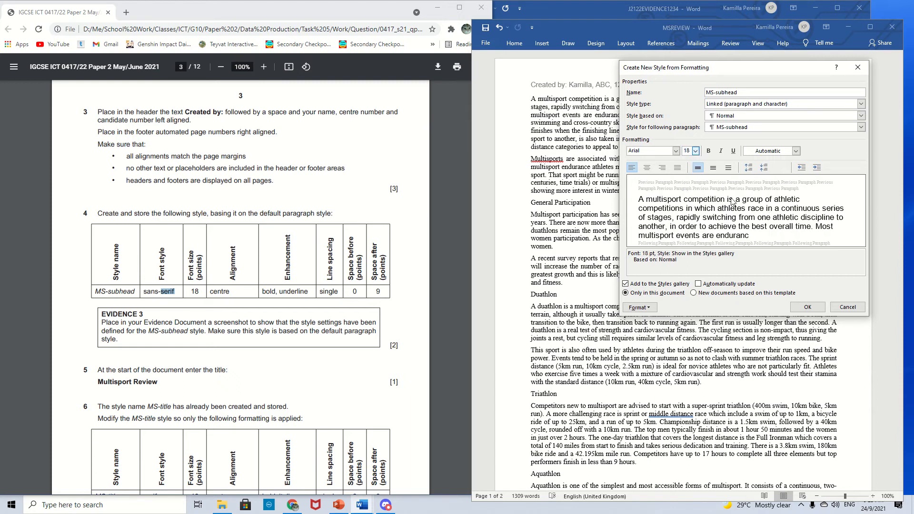
{"action": "left_click", "coordinate": [647, 168]}
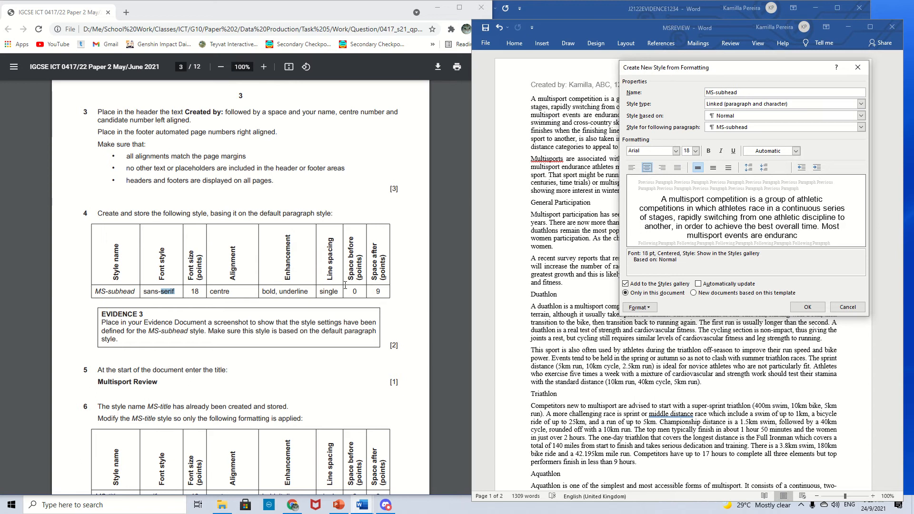
{"action": "left_click", "coordinate": [708, 150]}
{"action": "left_click", "coordinate": [733, 151]}
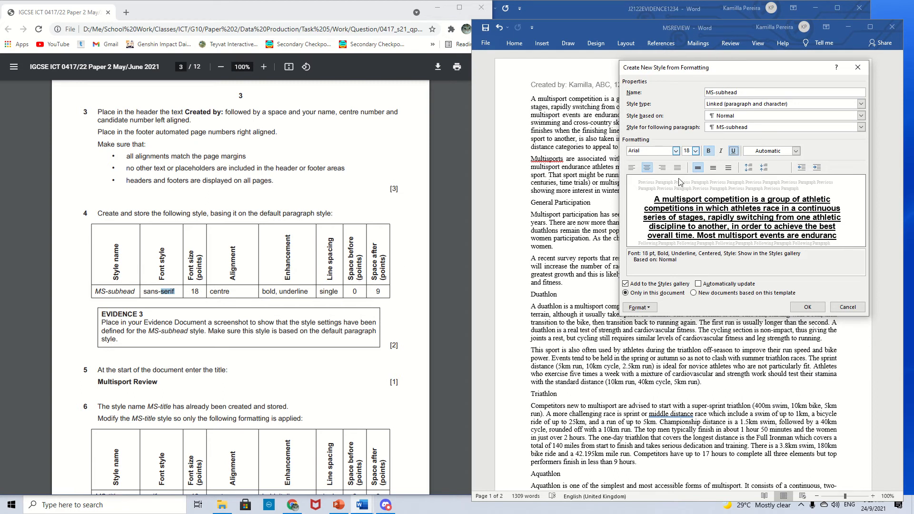
- Set the MS-subhead style's paragraph spacing after to 9 pt
{"action": "left_click", "coordinate": [638, 310]}
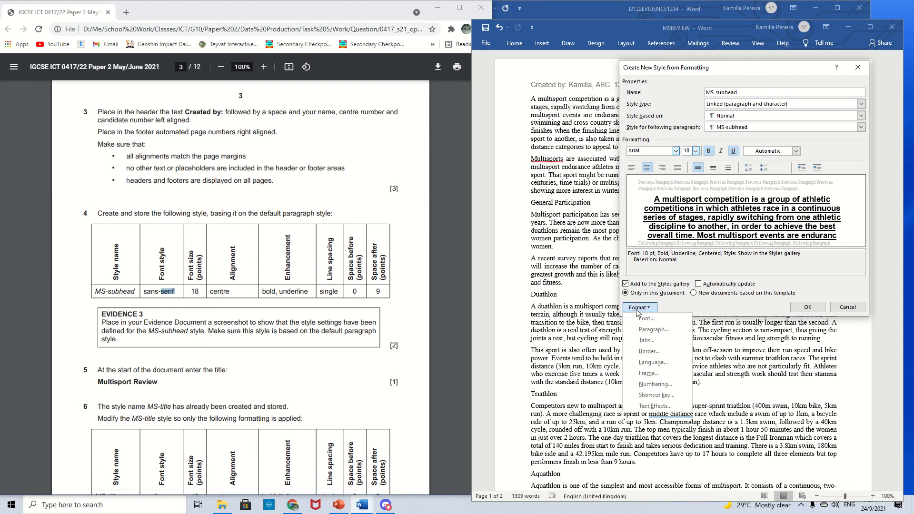
{"action": "left_click", "coordinate": [642, 329]}
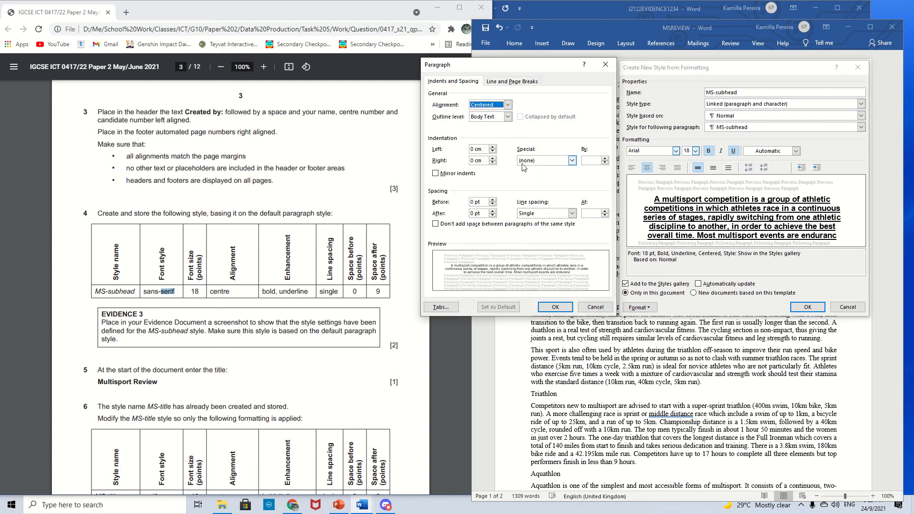
{"action": "left_click", "coordinate": [475, 213]}
{"action": "key", "text": "BackSpace"}
{"action": "type", "text": "9"}
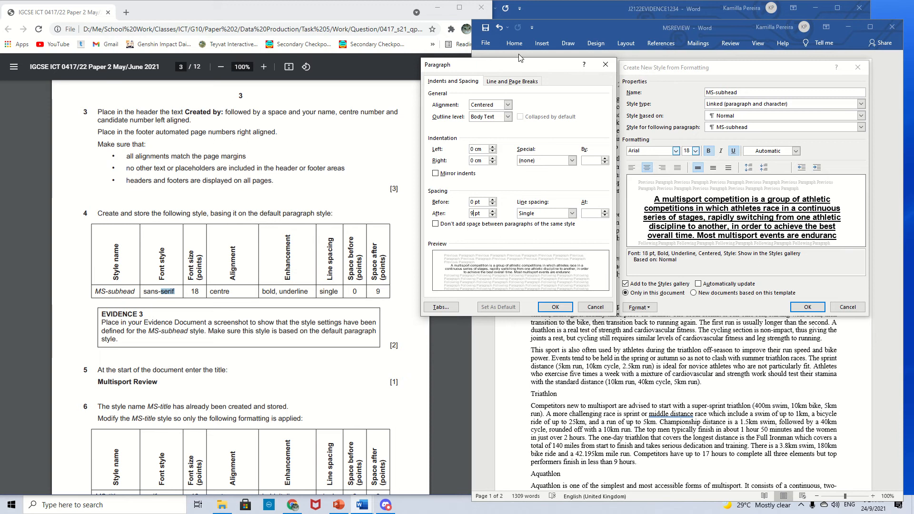
- Capture a screenshot of the style and paragraph settings, then confirm both dialogs
{"action": "left_click_drag", "start_coordinate": [520, 61], "coordinate": [527, 63]}
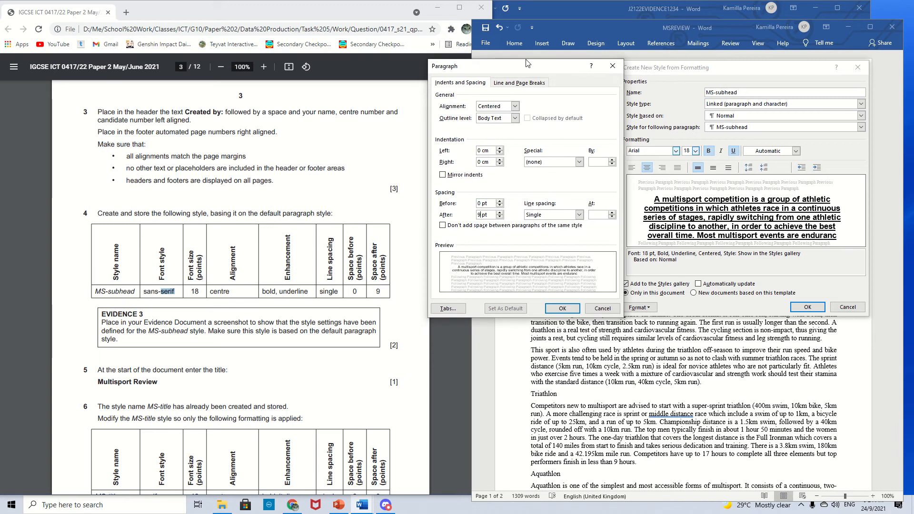
{"action": "key", "text": "super+shift+s"}
{"action": "left_click_drag", "start_coordinate": [427, 60], "coordinate": [869, 320]}
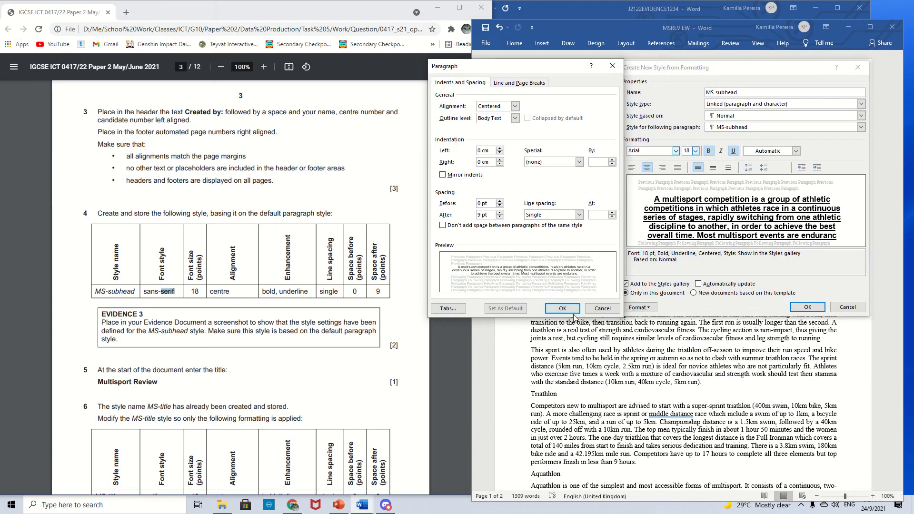
{"action": "left_click", "coordinate": [564, 309]}
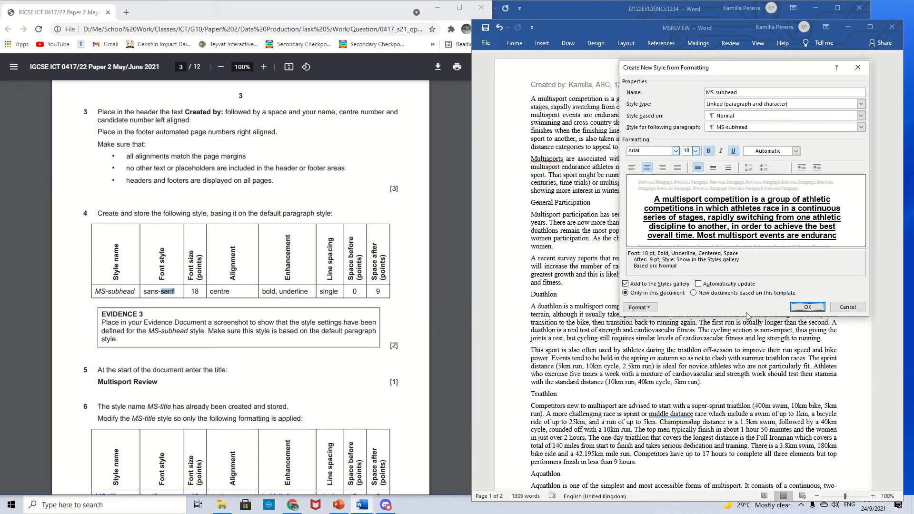
{"action": "left_click", "coordinate": [806, 307]}
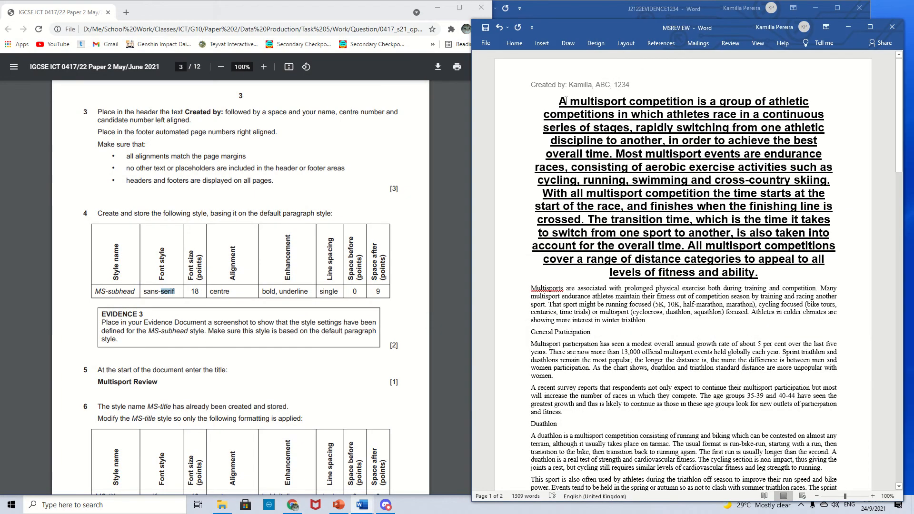
- Return the first body paragraph to the MS-body style
{"action": "left_click", "coordinate": [514, 43]}
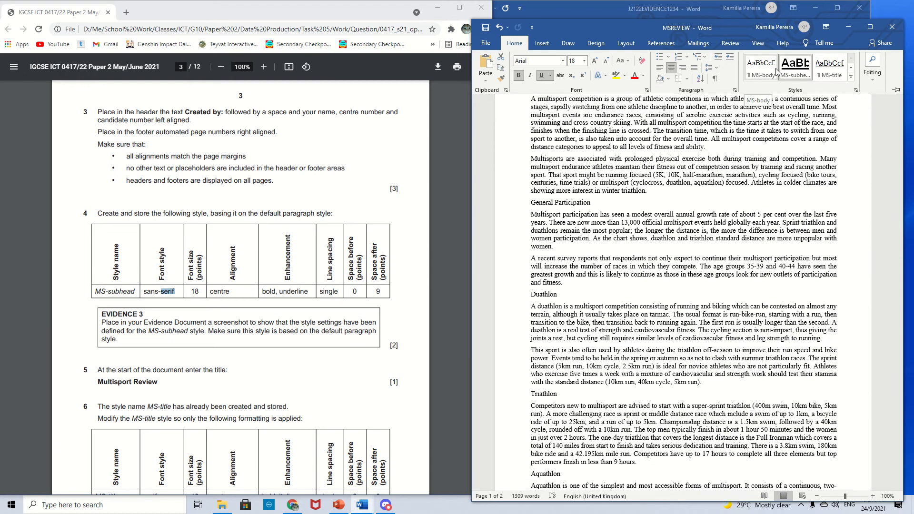
{"action": "left_click", "coordinate": [776, 71]}
{"action": "left_click", "coordinate": [708, 163]}
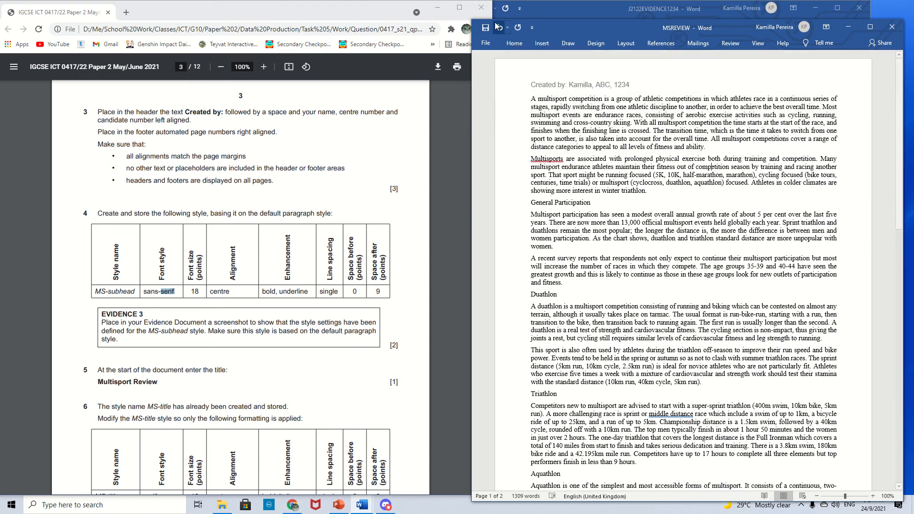
- Reopen the MS-subhead style's modify settings and review its paragraph spacing, then close both dialogs
{"action": "left_click", "coordinate": [514, 43]}
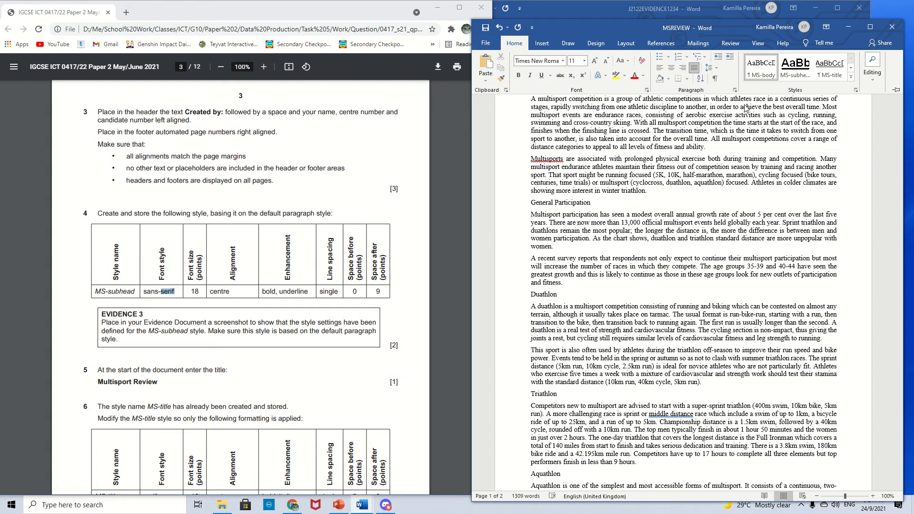
{"action": "left_click", "coordinate": [851, 77]}
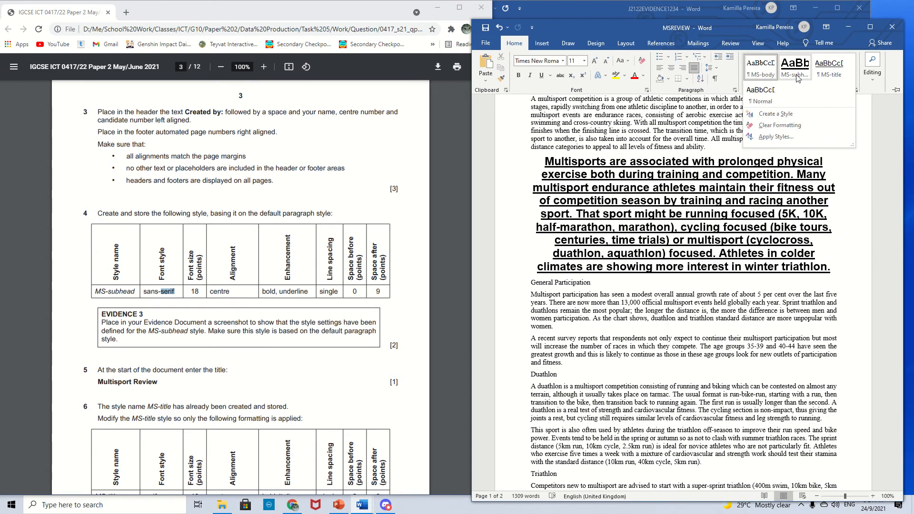
{"action": "right_click", "coordinate": [798, 77]}
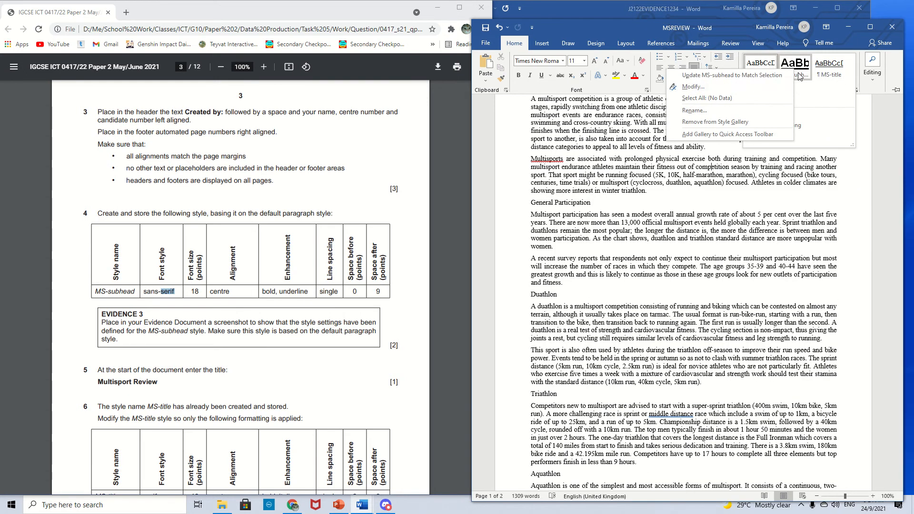
{"action": "left_click", "coordinate": [773, 87]}
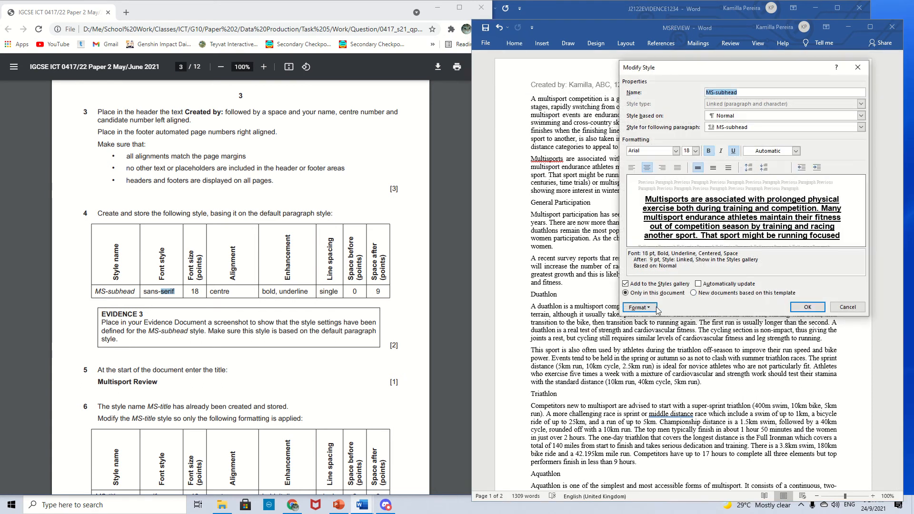
{"action": "left_click", "coordinate": [639, 307]}
{"action": "left_click", "coordinate": [647, 330]}
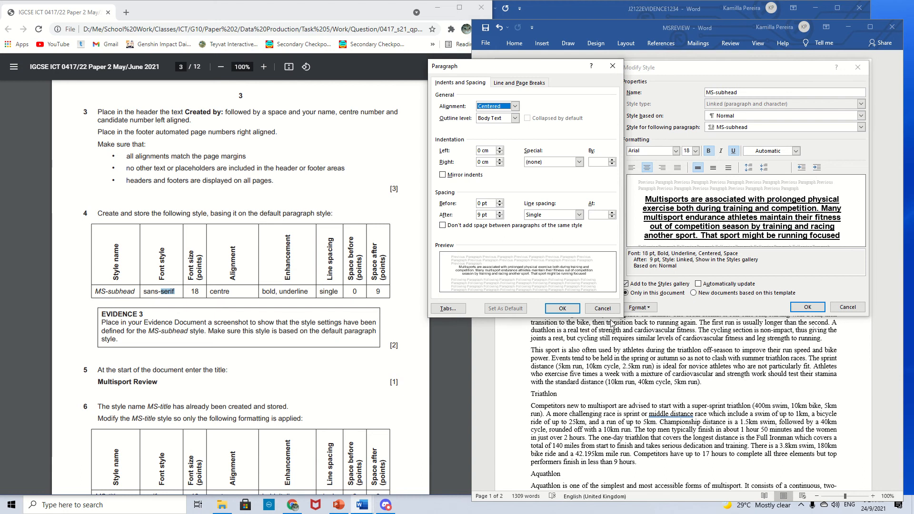
{"action": "left_click", "coordinate": [562, 308]}
{"action": "left_click", "coordinate": [807, 307]}
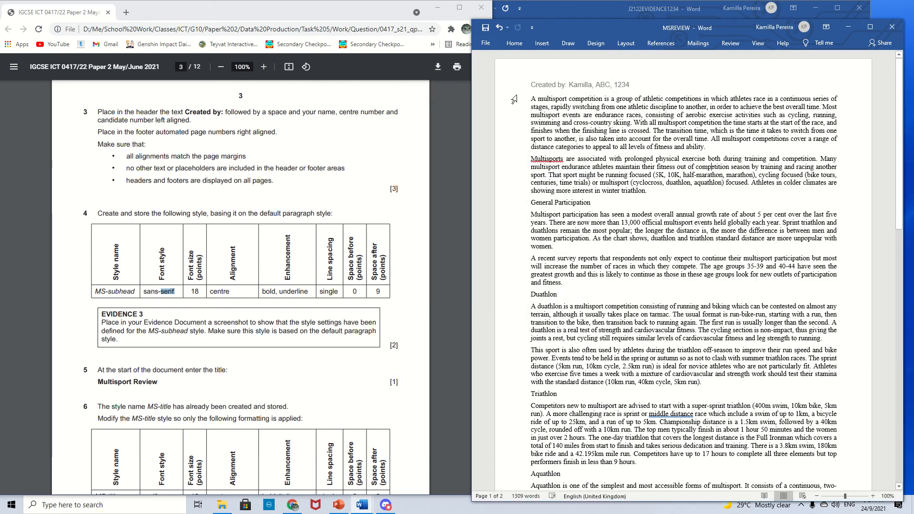
- Paste the style settings screenshot into the evidence document under Step 4 - EVIDENCE 3
{"action": "key", "text": "alt+Tab"}
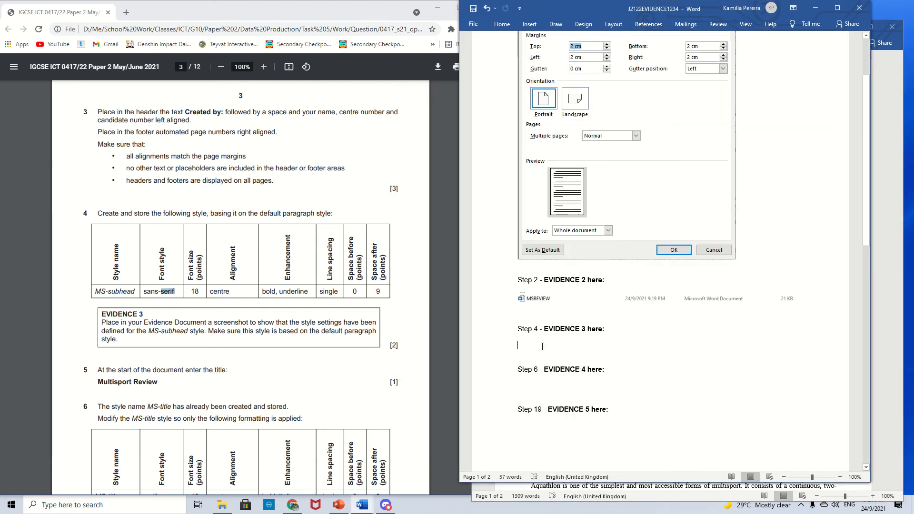
{"action": "key", "text": "ctrl+v"}
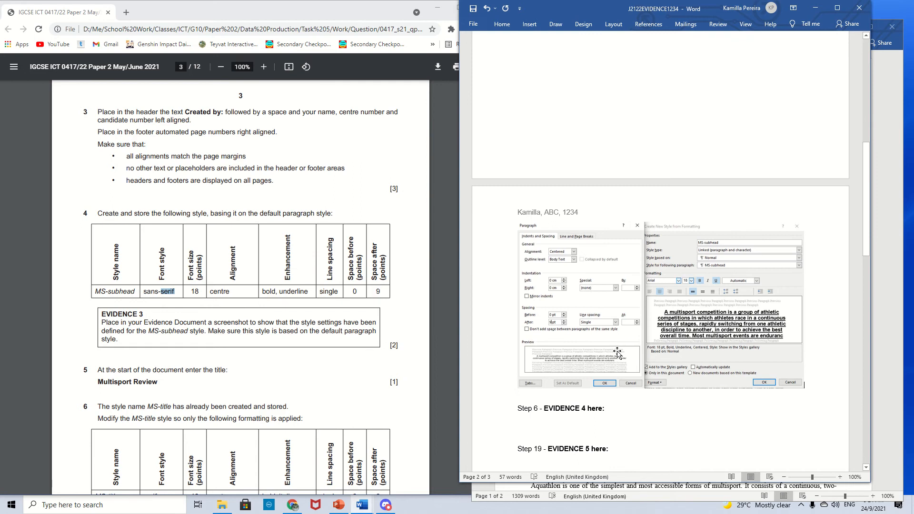
- Scroll the question paper to read the title and MS-title style tasks
{"action": "scroll", "coordinate": [283, 238], "scroll_direction": "down", "scroll_amount": 3}
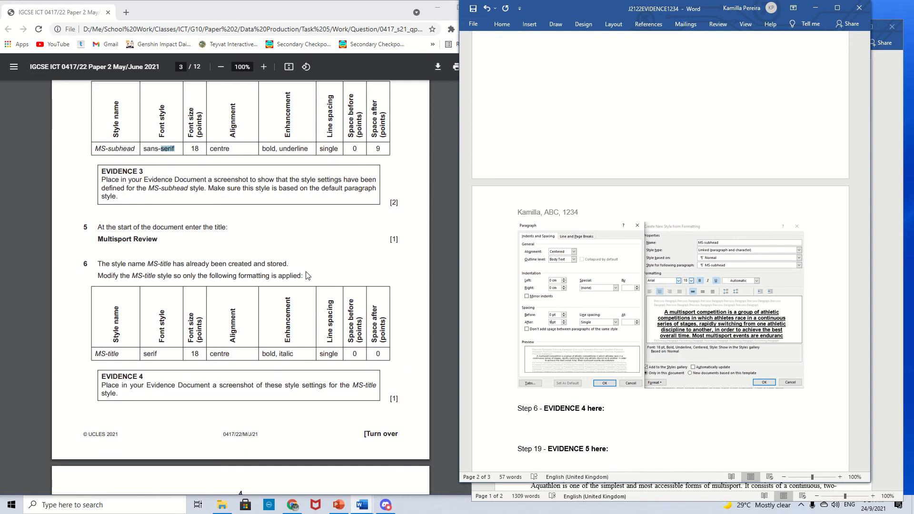
{"action": "left_click", "coordinate": [283, 238]}
{"action": "scroll", "coordinate": [230, 251], "scroll_direction": "down", "scroll_amount": 1}
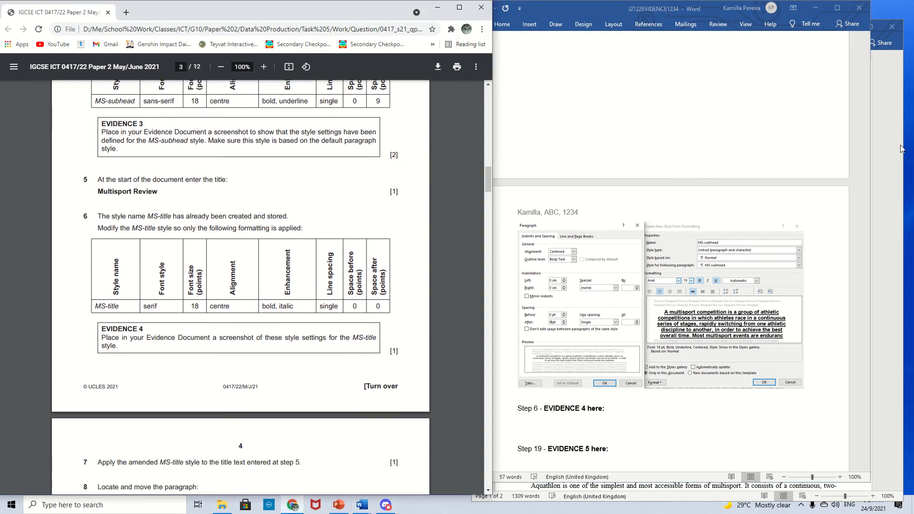
- Insert the title "Multisport Review" as a new first paragraph at the start of the MSREVIEW document
{"action": "left_click", "coordinate": [892, 163]}
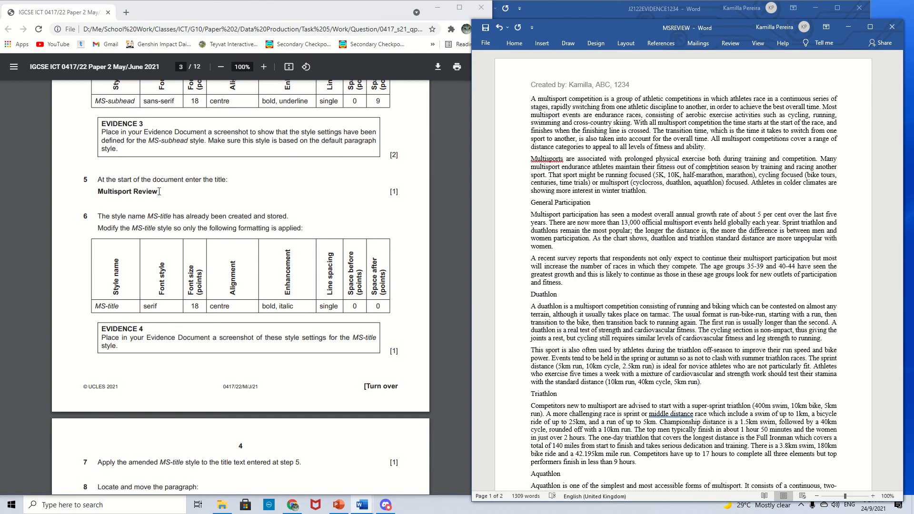
{"action": "left_click_drag", "start_coordinate": [159, 191], "coordinate": [104, 195]}
{"action": "key", "text": "ctrl+c"}
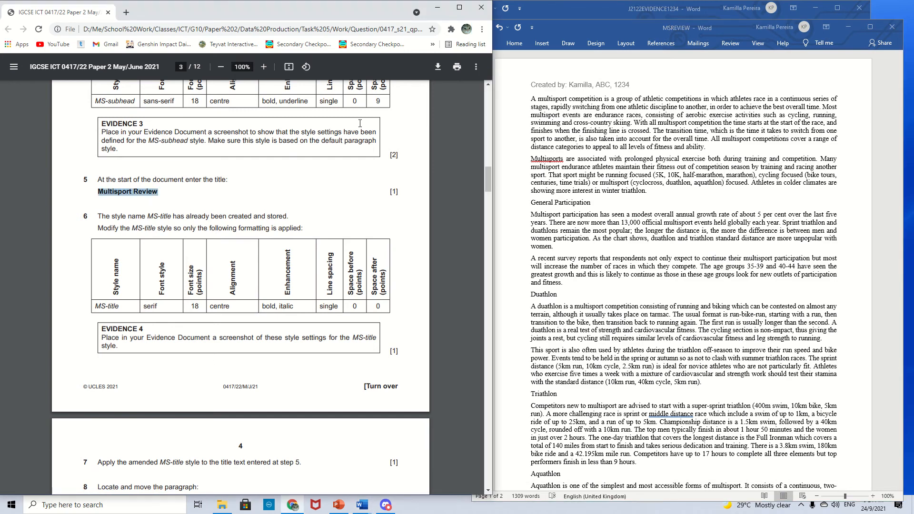
{"action": "left_click", "coordinate": [531, 99]}
{"action": "key", "text": "Return"}
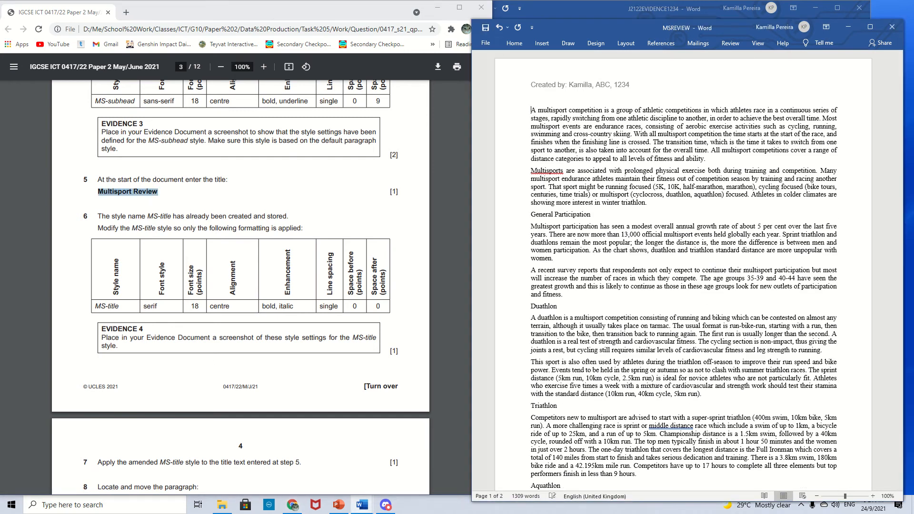
{"action": "key", "text": "ctrl+v"}
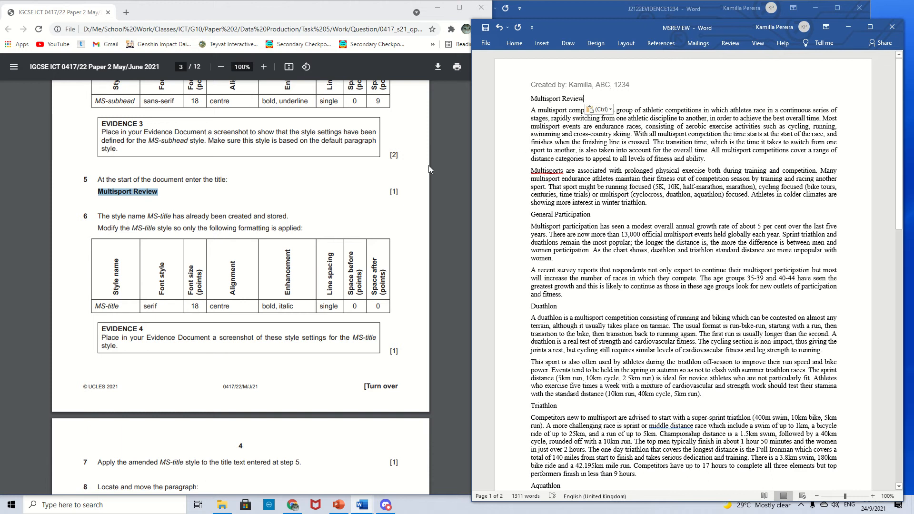
- Open the MS-title style's modify settings and change its font to Times New Roman
{"action": "left_click", "coordinate": [255, 201]}
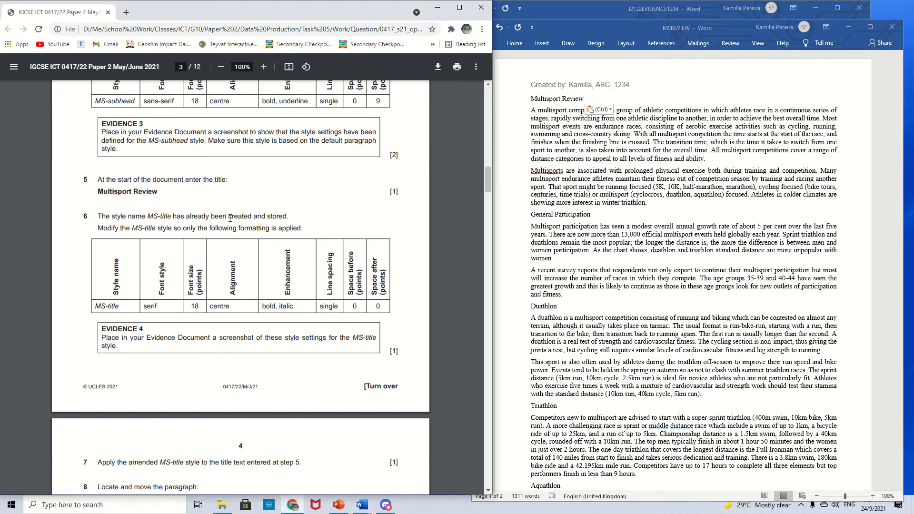
{"action": "left_click_drag", "start_coordinate": [187, 216], "coordinate": [288, 217]}
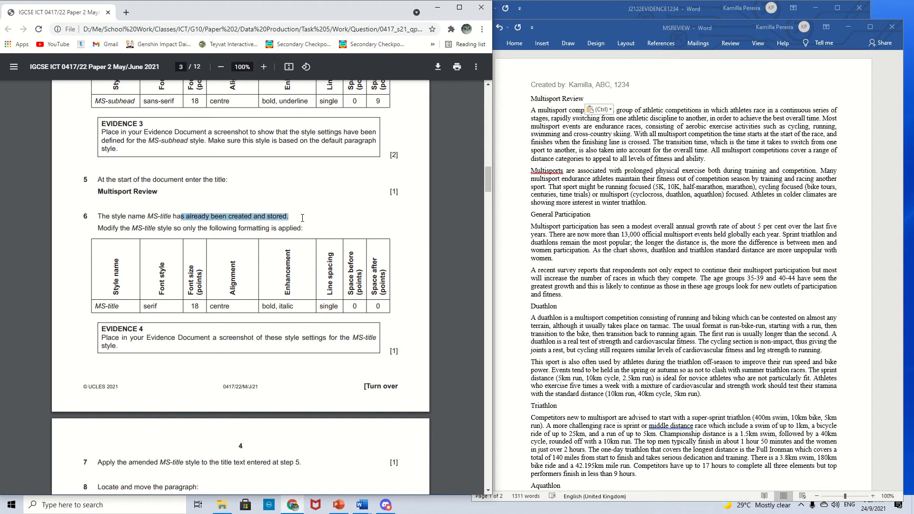
{"action": "left_click", "coordinate": [244, 246]}
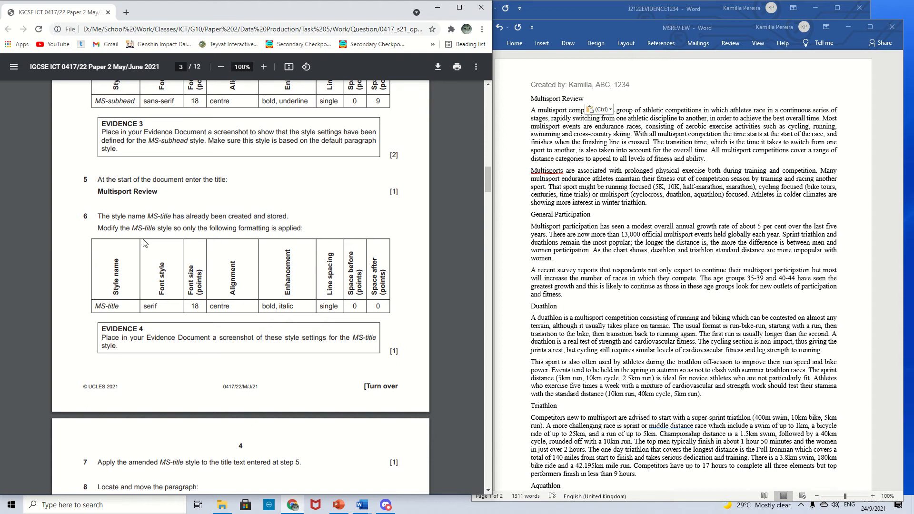
{"action": "left_click", "coordinate": [518, 46]}
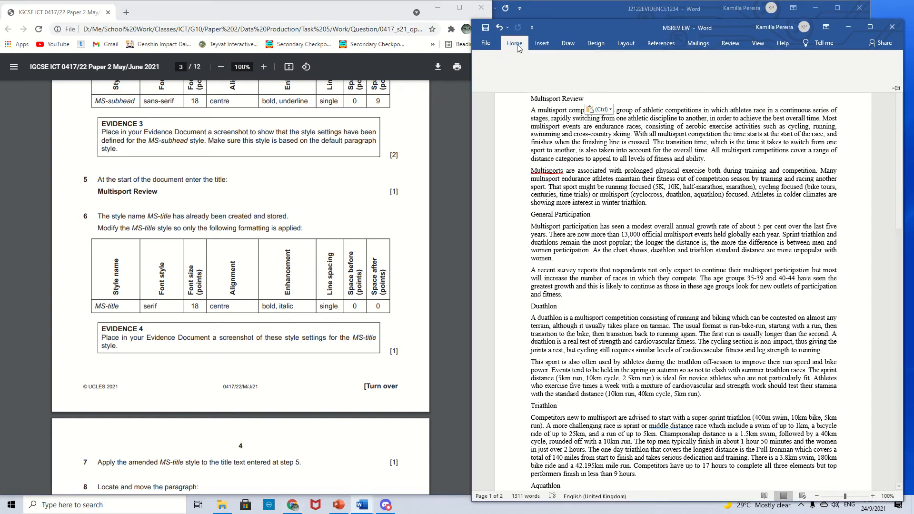
{"action": "left_click", "coordinate": [851, 88]}
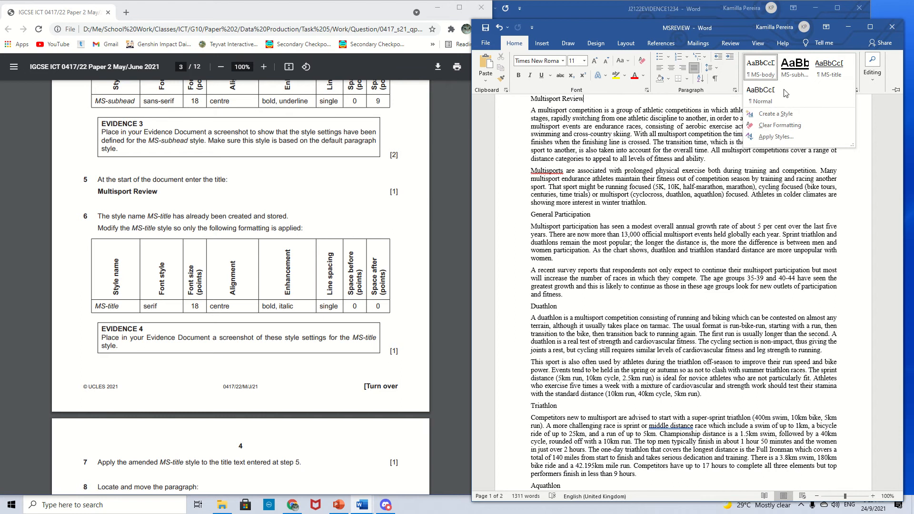
{"action": "right_click", "coordinate": [826, 72]}
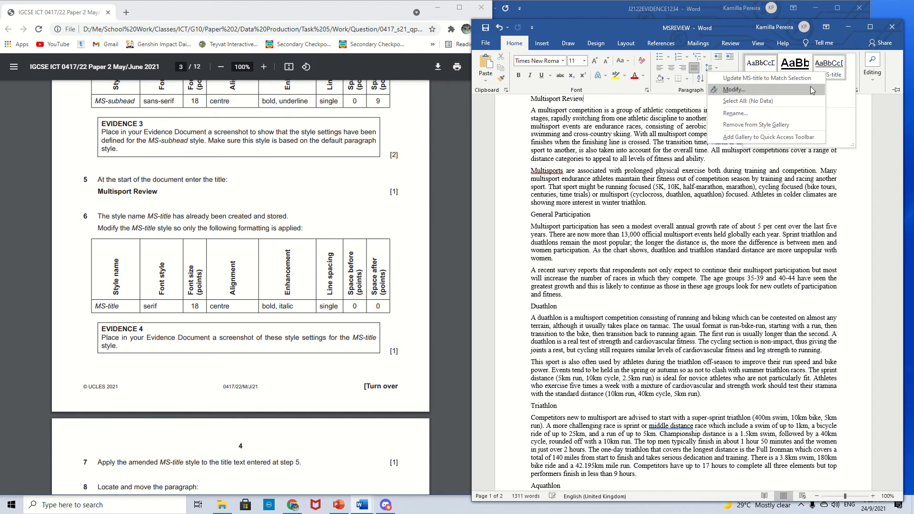
{"action": "left_click", "coordinate": [733, 90]}
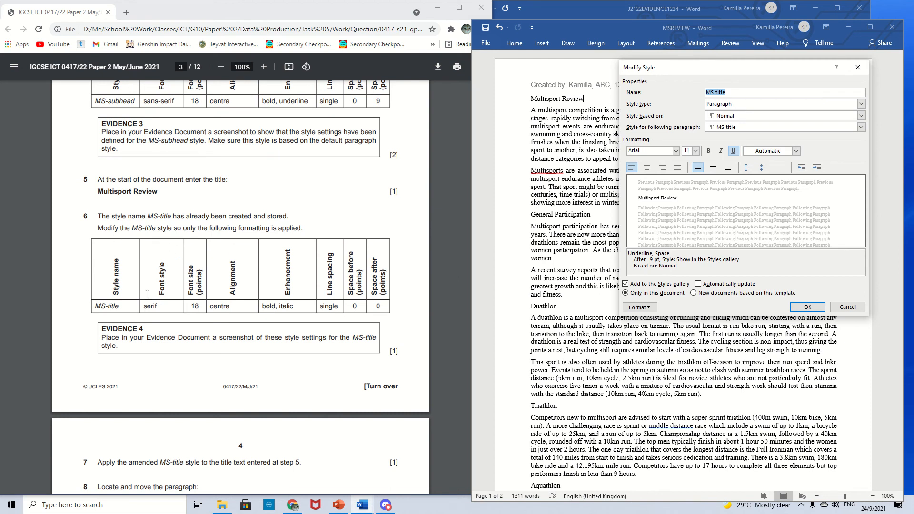
{"action": "left_click", "coordinate": [121, 305]}
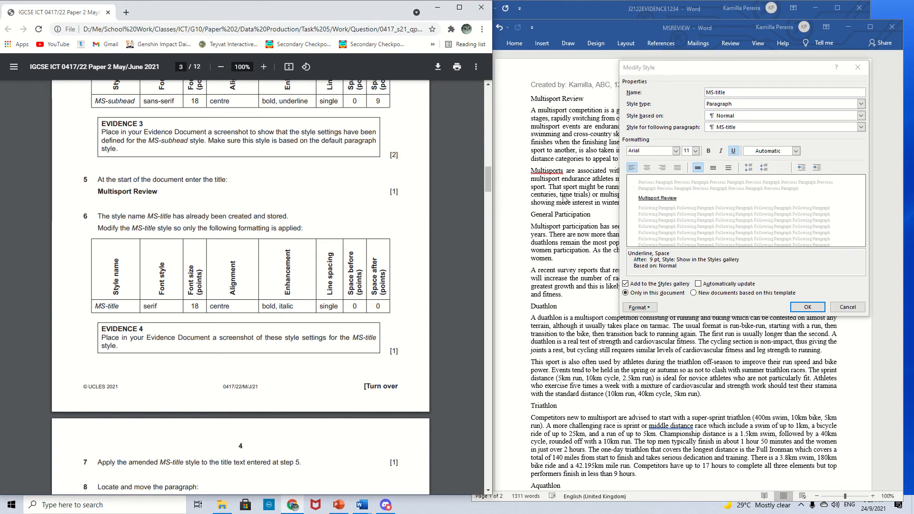
{"action": "left_click", "coordinate": [678, 160]}
{"action": "left_click", "coordinate": [675, 151]}
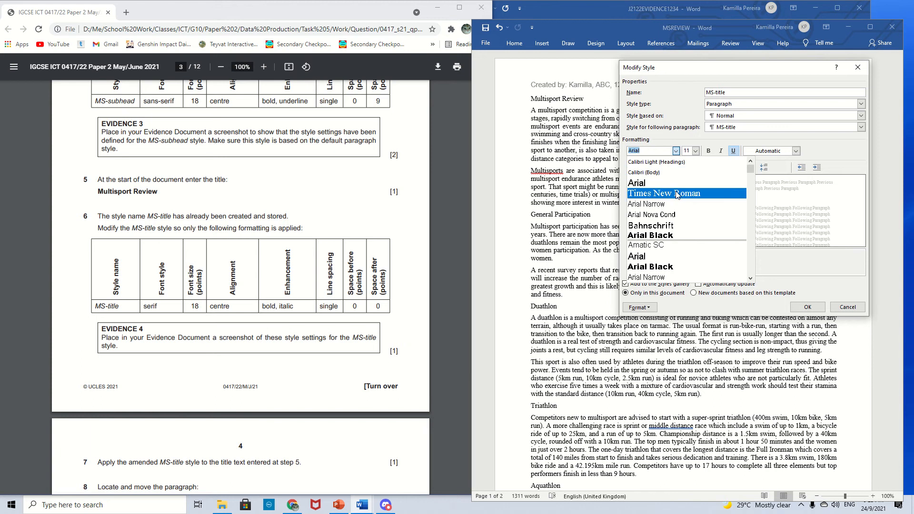
{"action": "left_click", "coordinate": [677, 194]}
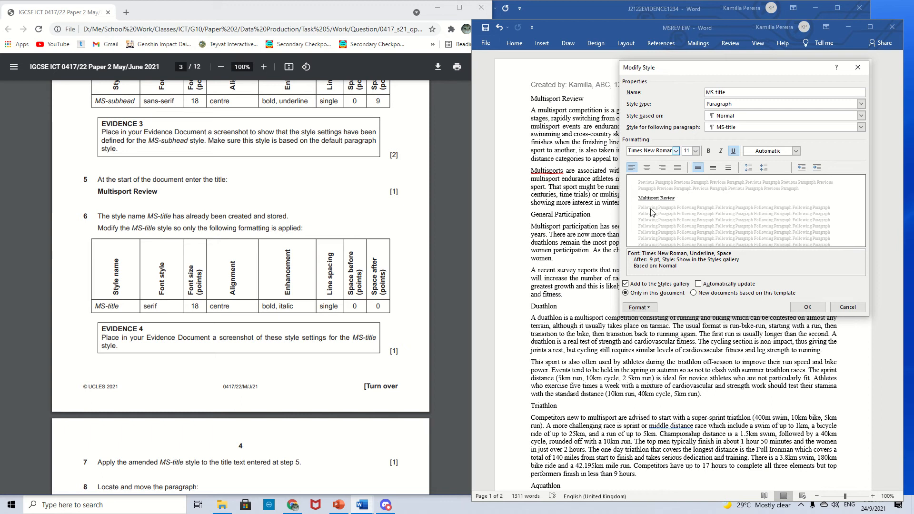
- Set the MS-title style to 18 pt, centred, bold and italic, with underline removed
{"action": "left_click", "coordinate": [695, 150]}
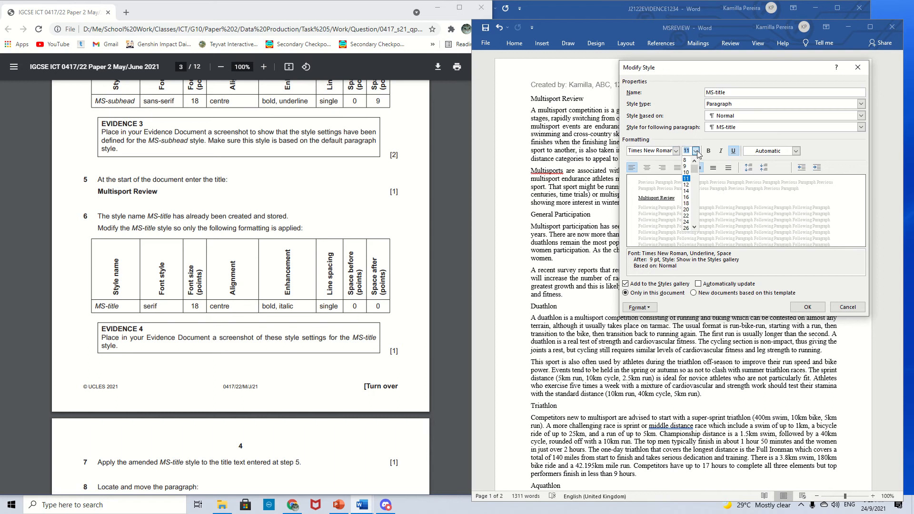
{"action": "left_click", "coordinate": [690, 206]}
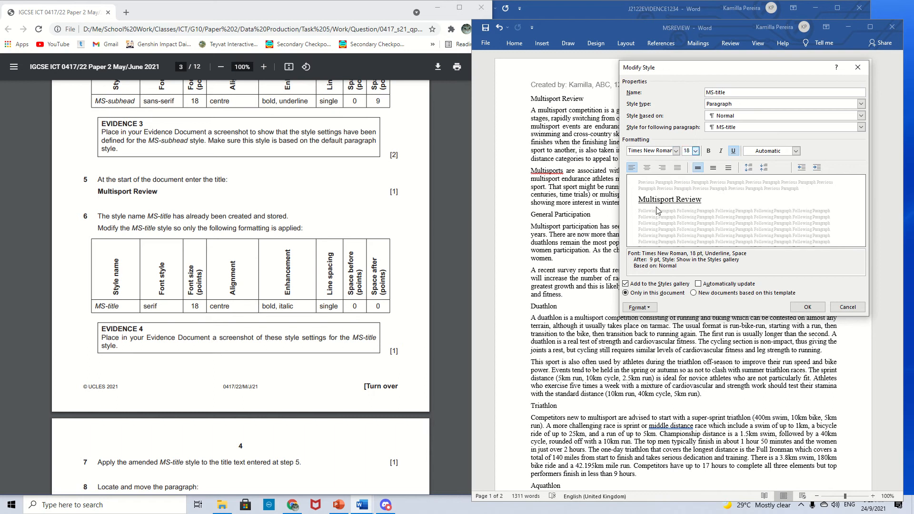
{"action": "left_click", "coordinate": [647, 167]}
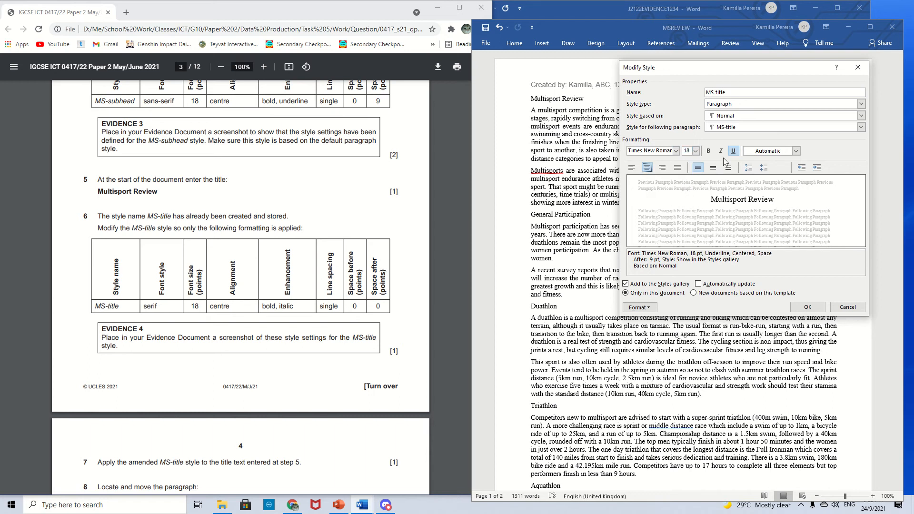
{"action": "left_click", "coordinate": [708, 150]}
{"action": "left_click", "coordinate": [720, 151]}
{"action": "left_click", "coordinate": [733, 150]}
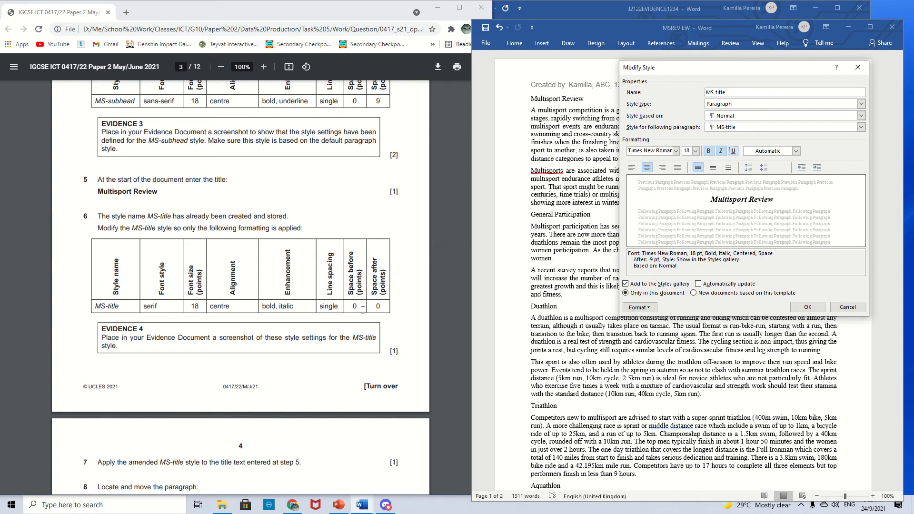
- Set the MS-title style's paragraph spacing after to 0 pt, keeping spacing before at 0 pt
{"action": "left_click", "coordinate": [648, 308]}
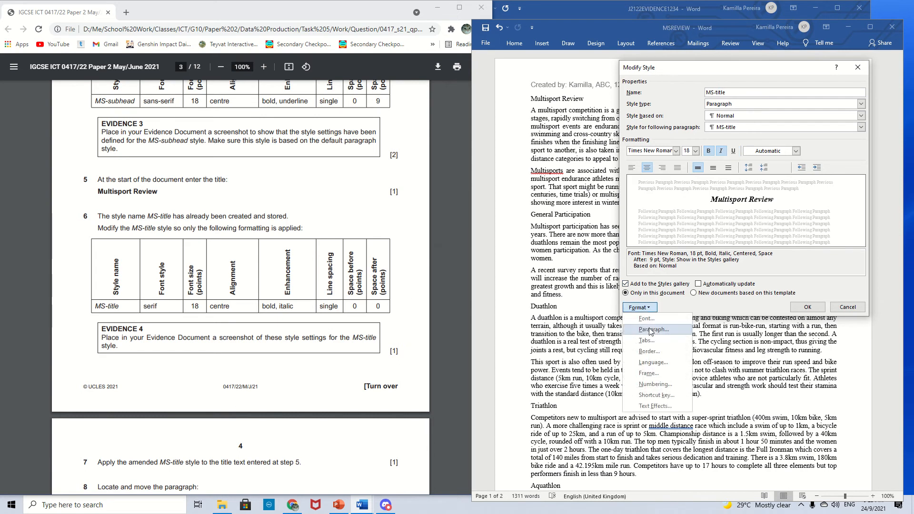
{"action": "left_click", "coordinate": [650, 330]}
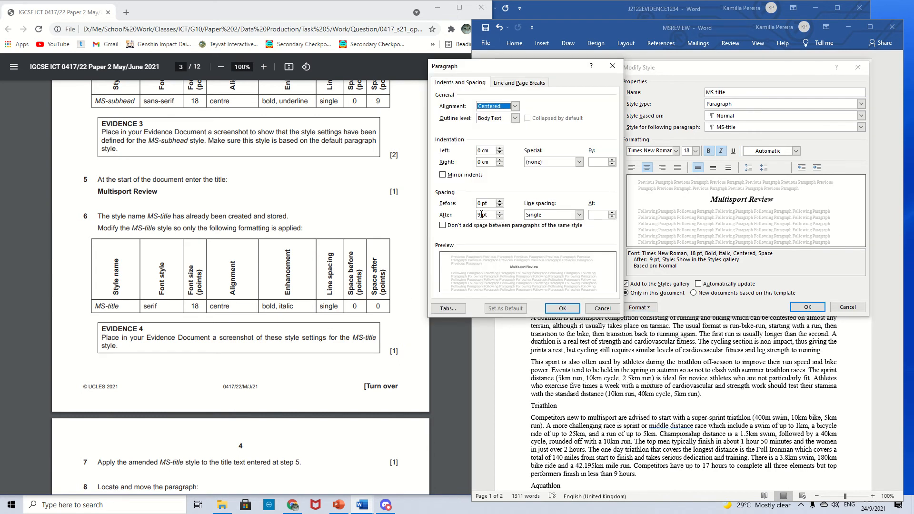
{"action": "left_click_drag", "start_coordinate": [480, 214], "coordinate": [478, 217]}
{"action": "mouse_move", "coordinate": [545, 69]}
{"action": "left_mouse_down"}
{"action": "mouse_move", "coordinate": [532, 70]}
{"action": "mouse_move", "coordinate": [543, 66]}
{"action": "left_mouse_up"}
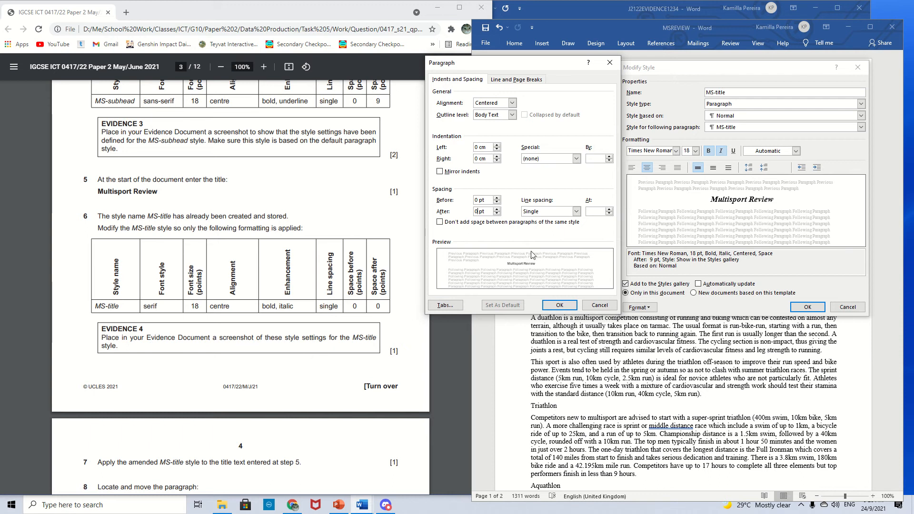
- Capture a screenshot of the MS-title paragraph and style settings, then confirm both dialogs
{"action": "key", "text": "super+shift+s"}
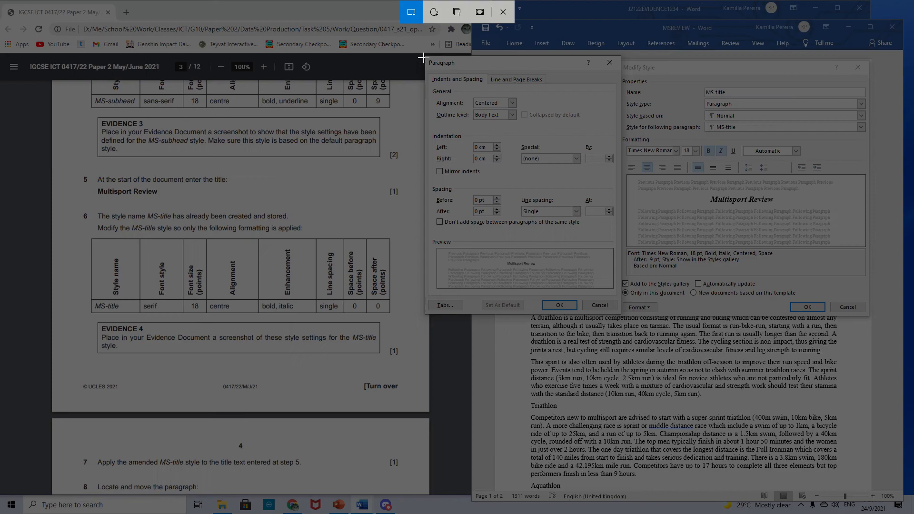
{"action": "left_click_drag", "start_coordinate": [423, 56], "coordinate": [869, 323]}
{"action": "left_click", "coordinate": [561, 306]}
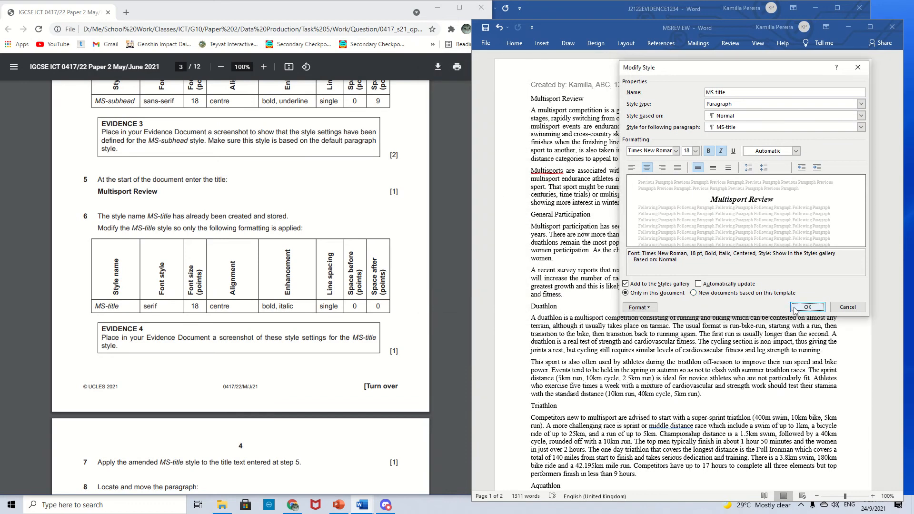
{"action": "left_click", "coordinate": [807, 307]}
- Paste the MS-title style screenshot into the evidence document under Step 6 - EVIDENCE 4
{"action": "left_click", "coordinate": [557, 8]}
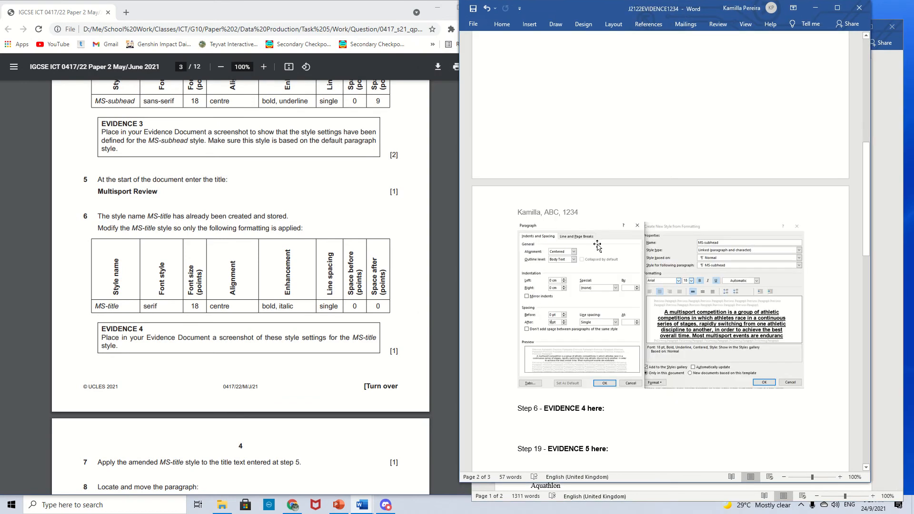
{"action": "scroll", "coordinate": [563, 326], "scroll_direction": "down", "scroll_amount": 3}
{"action": "key", "text": "ctrl+v"}
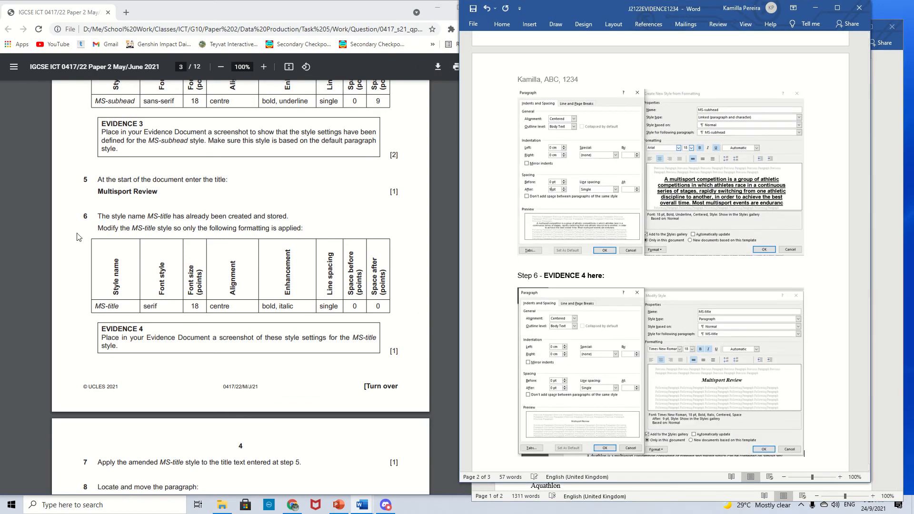
- Scroll the question paper to read the following tasks
{"action": "left_click", "coordinate": [71, 222]}
{"action": "scroll", "coordinate": [177, 314], "scroll_direction": "down", "scroll_amount": 5}
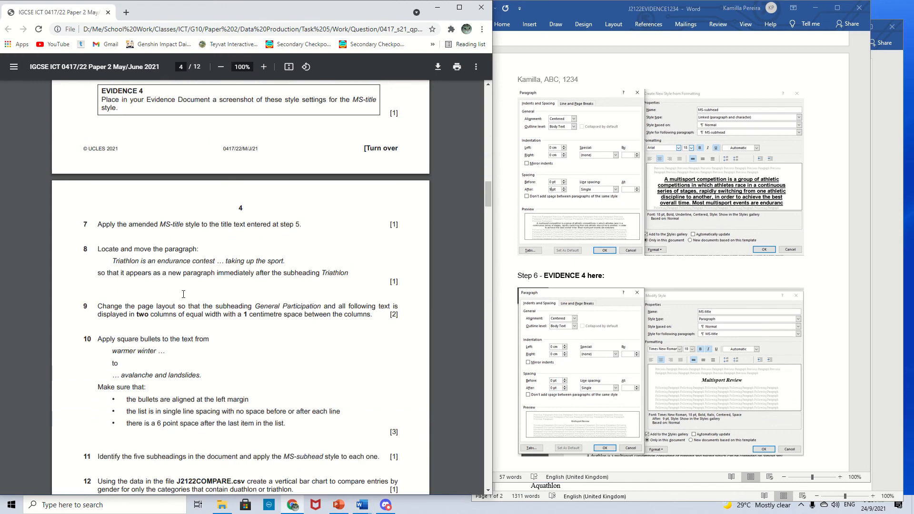
{"action": "key", "text": "alt+Tab"}
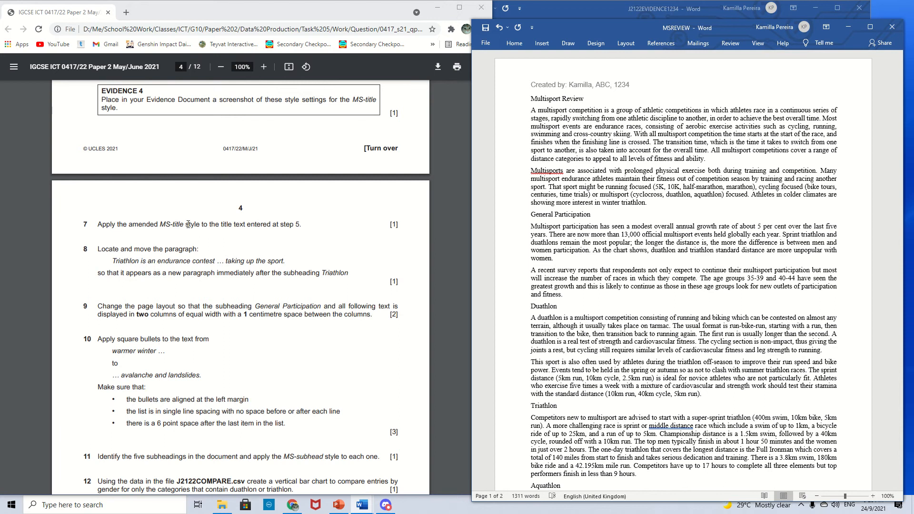
{"action": "scroll", "coordinate": [292, 261], "scroll_direction": "up", "scroll_amount": 5}
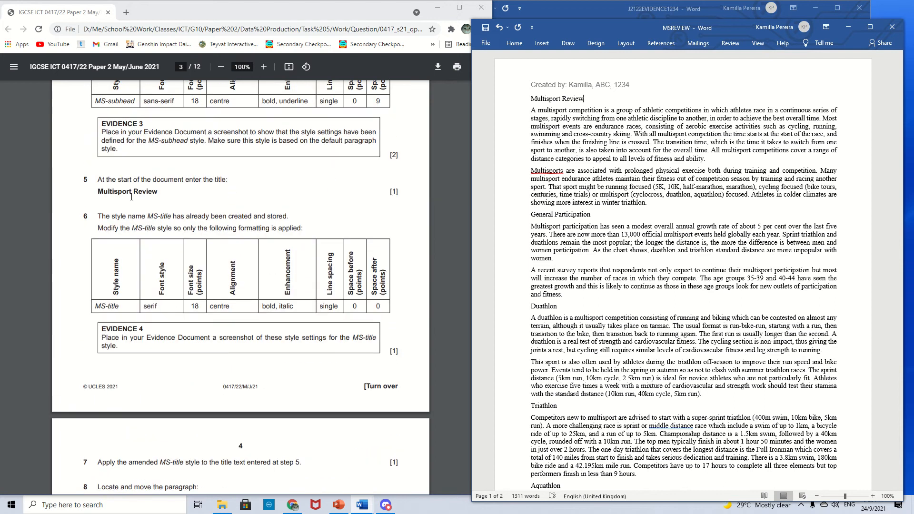
- Apply the MS-title style to the Multisport Review title paragraph
{"action": "left_click_drag", "start_coordinate": [156, 189], "coordinate": [98, 192]}
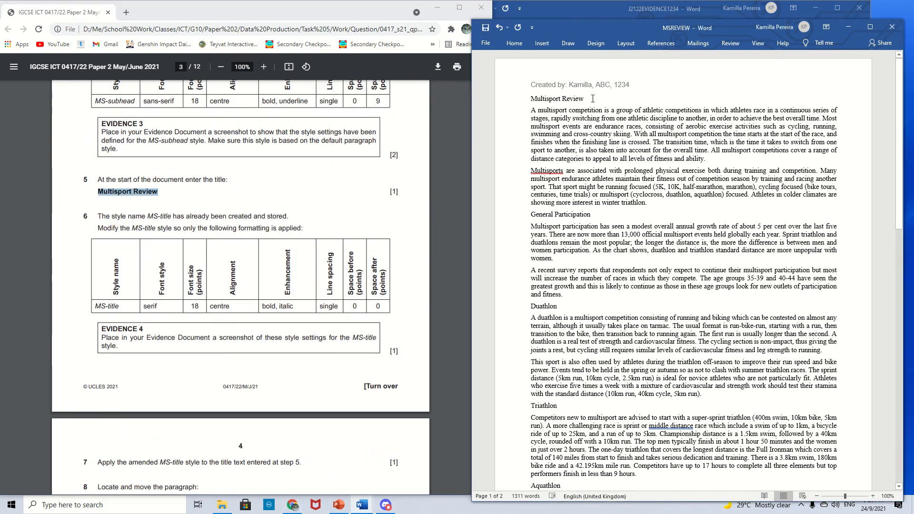
{"action": "left_click_drag", "start_coordinate": [584, 99], "coordinate": [531, 98]}
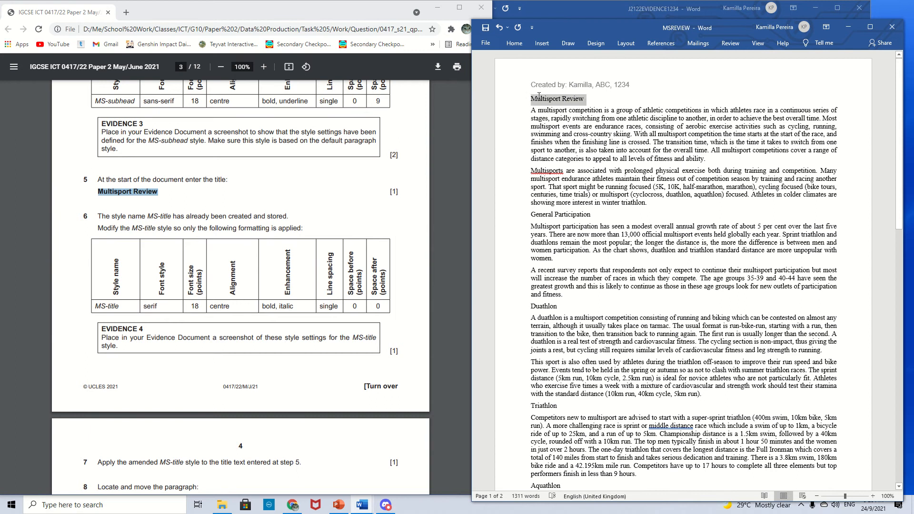
{"action": "left_click", "coordinate": [514, 44]}
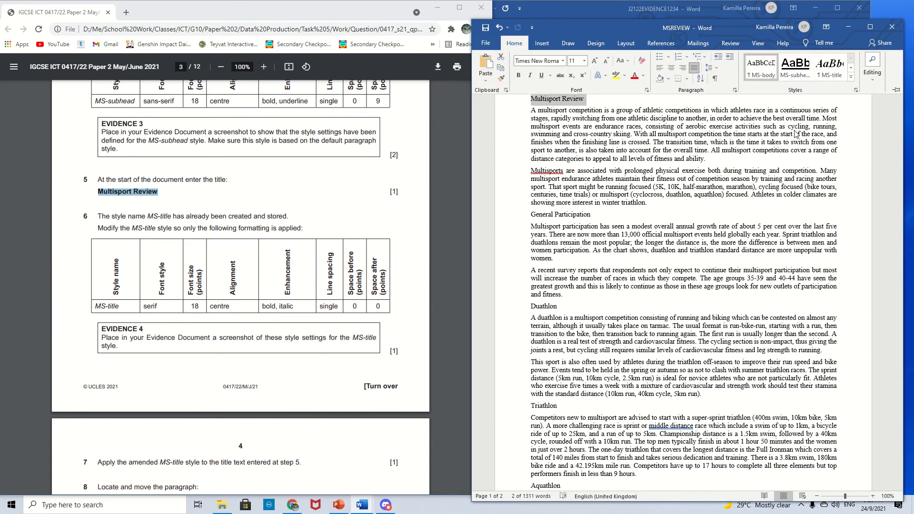
{"action": "left_click", "coordinate": [829, 75]}
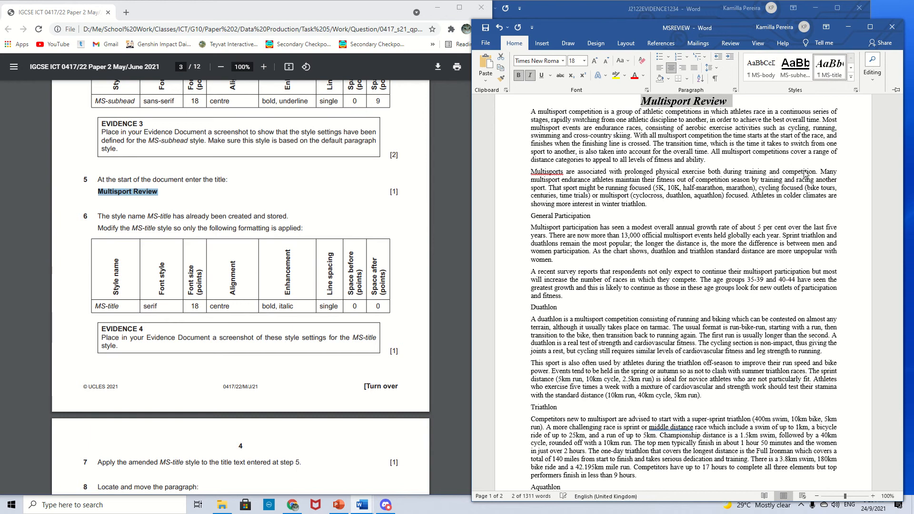
{"action": "scroll", "coordinate": [299, 300], "scroll_direction": "down", "scroll_amount": 5}
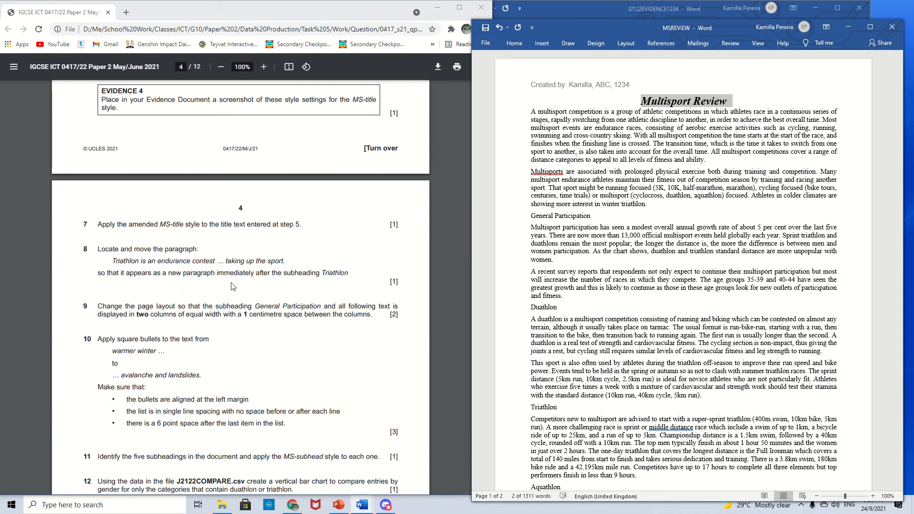
{"action": "scroll", "coordinate": [561, 318], "scroll_direction": "down", "scroll_amount": 4}
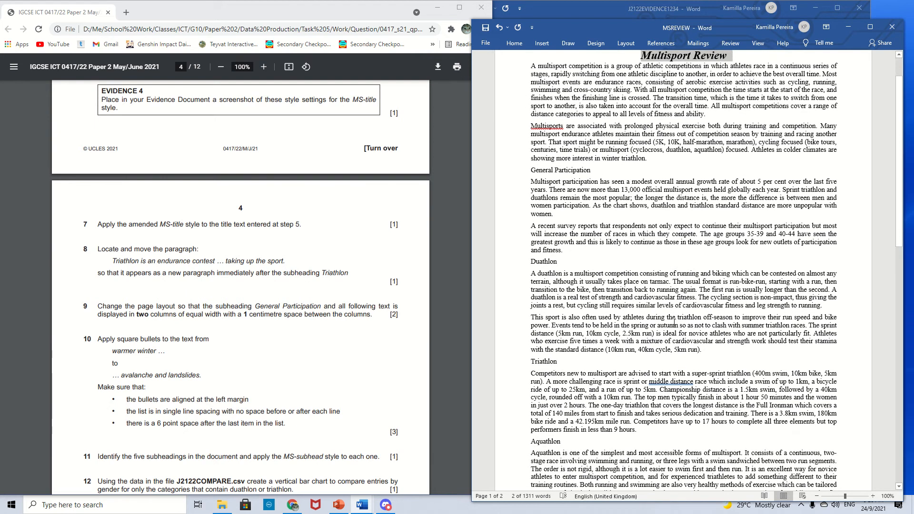
{"action": "left_click_drag", "start_coordinate": [559, 318], "coordinate": [531, 317]}
{"action": "left_click", "coordinate": [559, 329]}
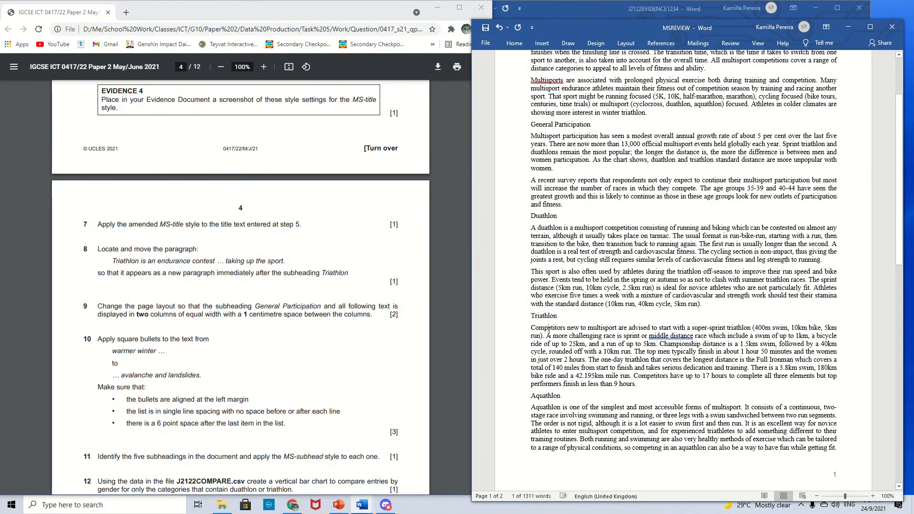
- Scroll through the report to find the Triathlon subheading and the paragraph that has to be moved
{"action": "scroll", "coordinate": [569, 233], "scroll_direction": "up", "scroll_amount": 4}
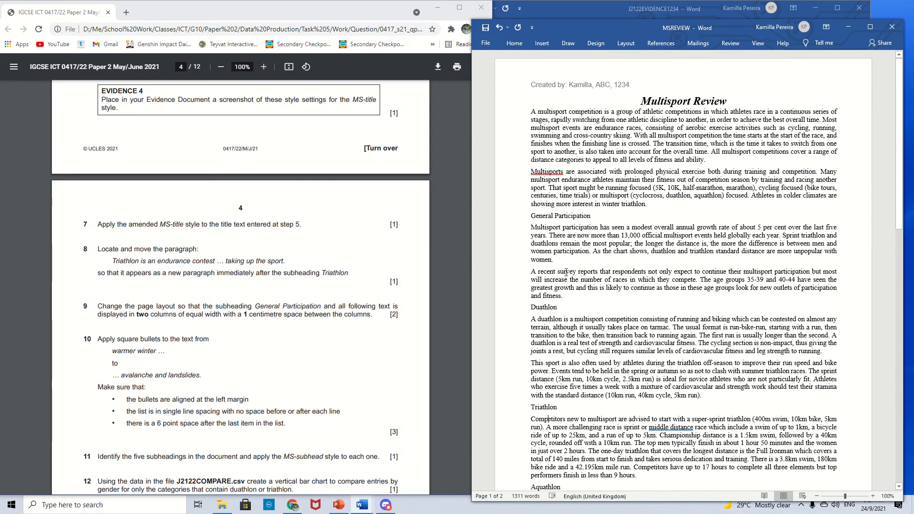
{"action": "left_click_drag", "start_coordinate": [595, 219], "coordinate": [520, 202]}
{"action": "left_click", "coordinate": [547, 228]}
{"action": "left_click_drag", "start_coordinate": [529, 311], "coordinate": [558, 309]}
{"action": "scroll", "coordinate": [618, 295], "scroll_direction": "down", "scroll_amount": 7}
{"action": "left_click", "coordinate": [592, 338]}
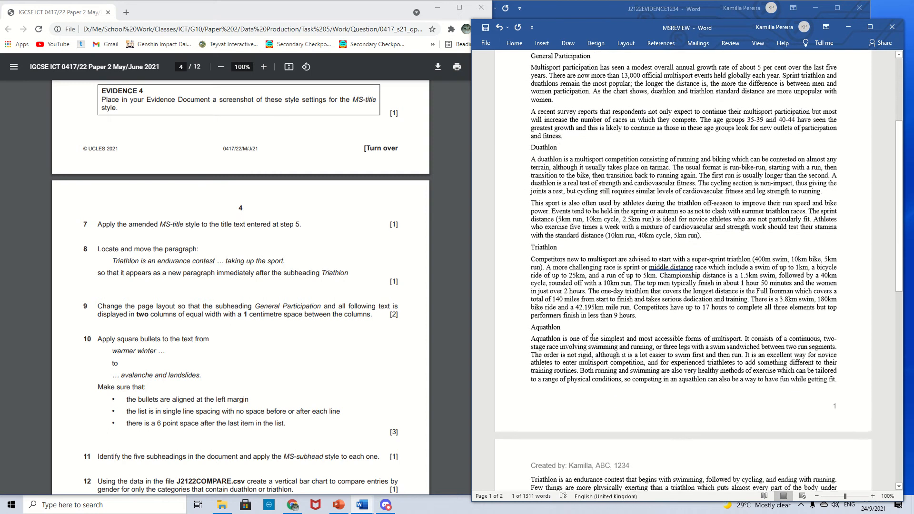
{"action": "scroll", "coordinate": [577, 330], "scroll_direction": "down", "scroll_amount": 9}
{"action": "scroll", "coordinate": [594, 330], "scroll_direction": "up", "scroll_amount": 10}
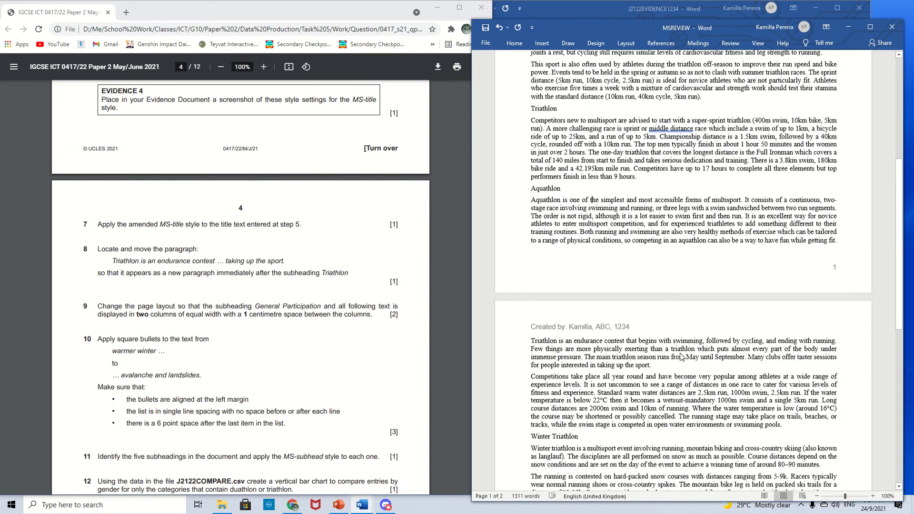
{"action": "scroll", "coordinate": [613, 332], "scroll_direction": "up", "scroll_amount": 1}
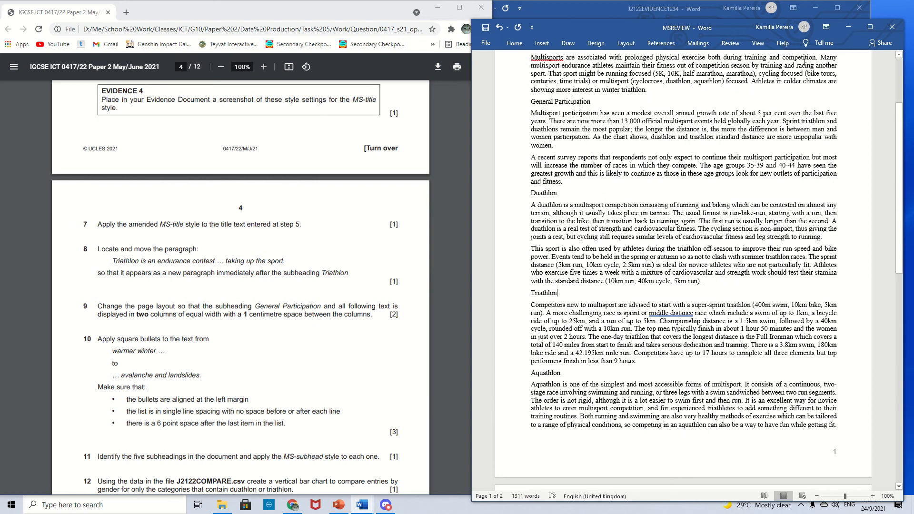
- Move the paragraph 'Triathlon is an endurance contest … taking up the sport.' to directly after the Triathlon subheading
{"action": "left_click", "coordinate": [870, 27]}
{"action": "left_click", "coordinate": [412, 21]}
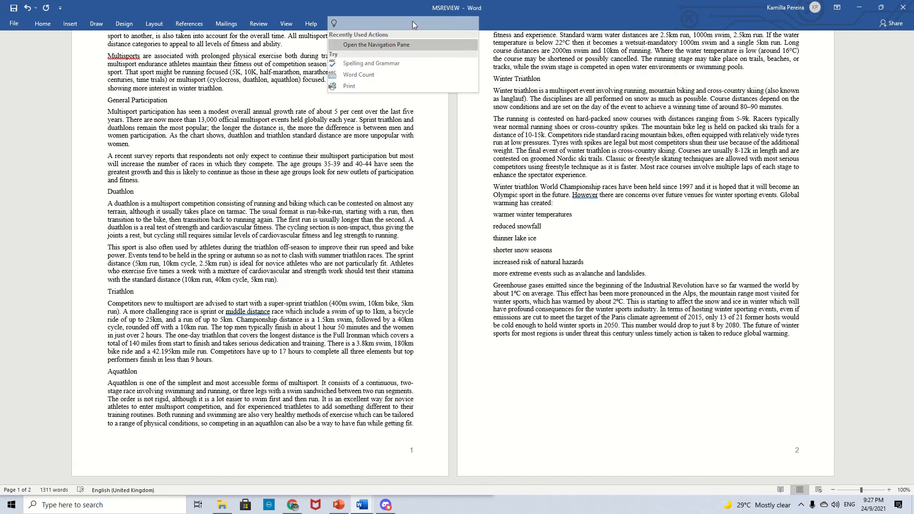
{"action": "type", "text": "navi"}
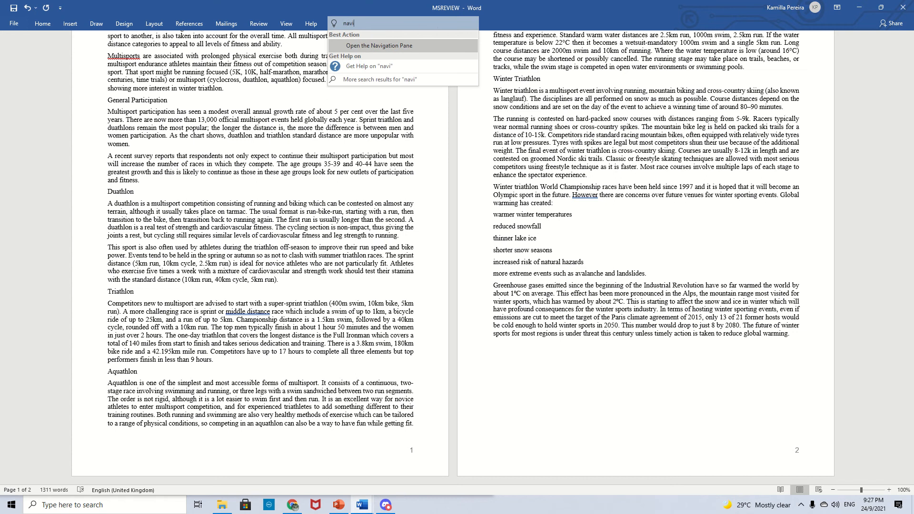
{"action": "key", "text": "Return"}
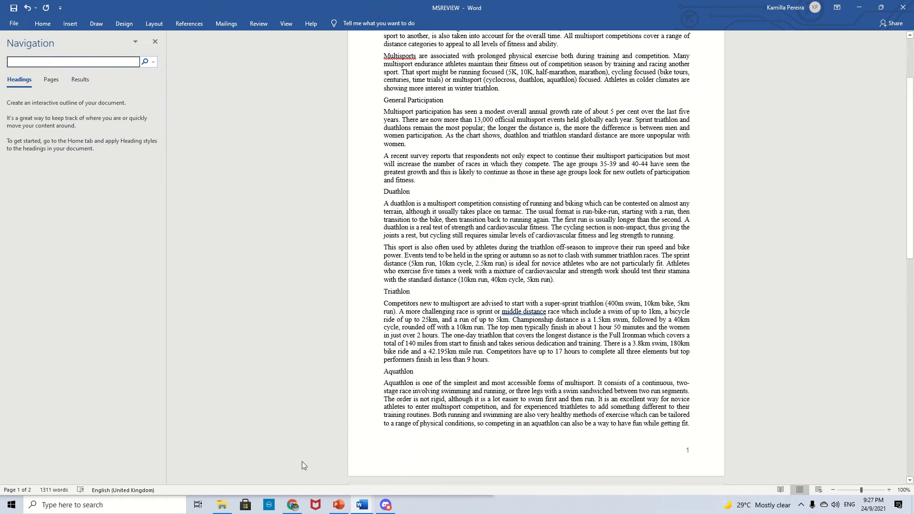
{"action": "left_click", "coordinate": [292, 506]}
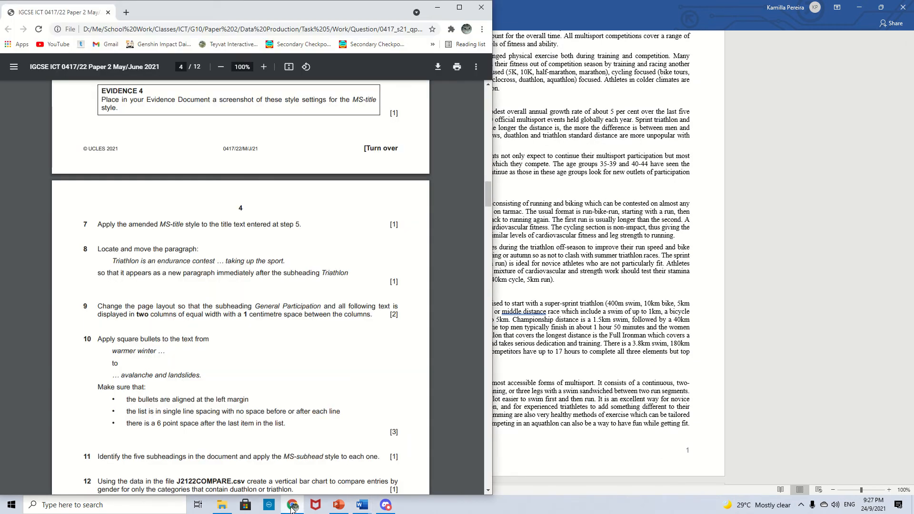
{"action": "left_click", "coordinate": [293, 506]}
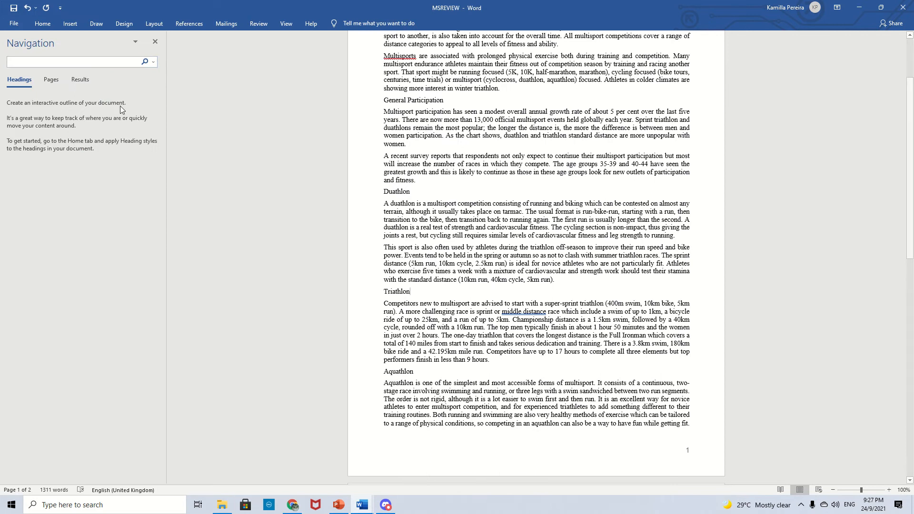
{"action": "left_click", "coordinate": [89, 62]}
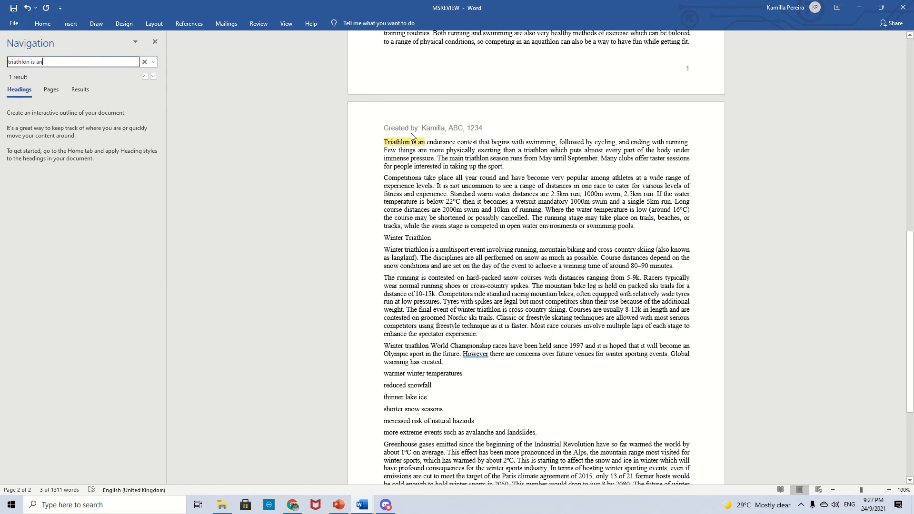
{"action": "double_click", "coordinate": [375, 144]}
{"action": "key", "text": "ctrl+c"}
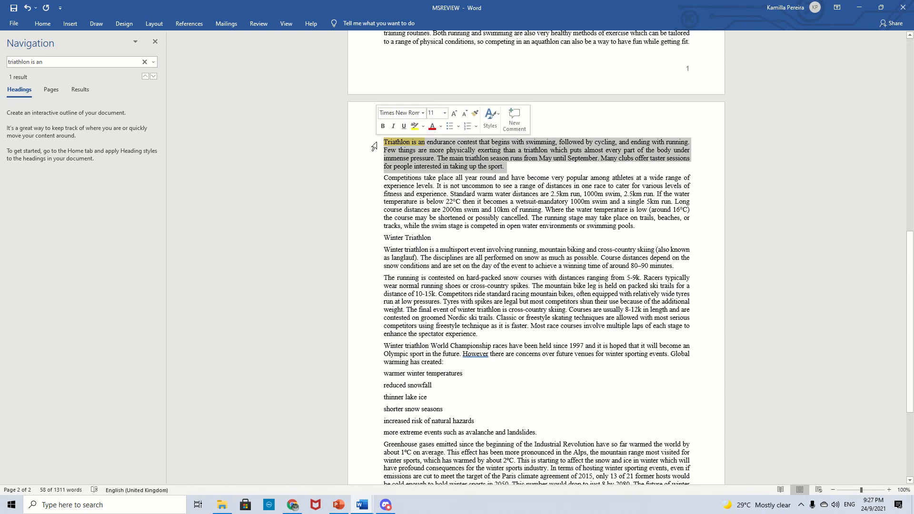
{"action": "key", "text": "Delete"}
{"action": "scroll", "coordinate": [430, 186], "scroll_direction": "up", "scroll_amount": 10}
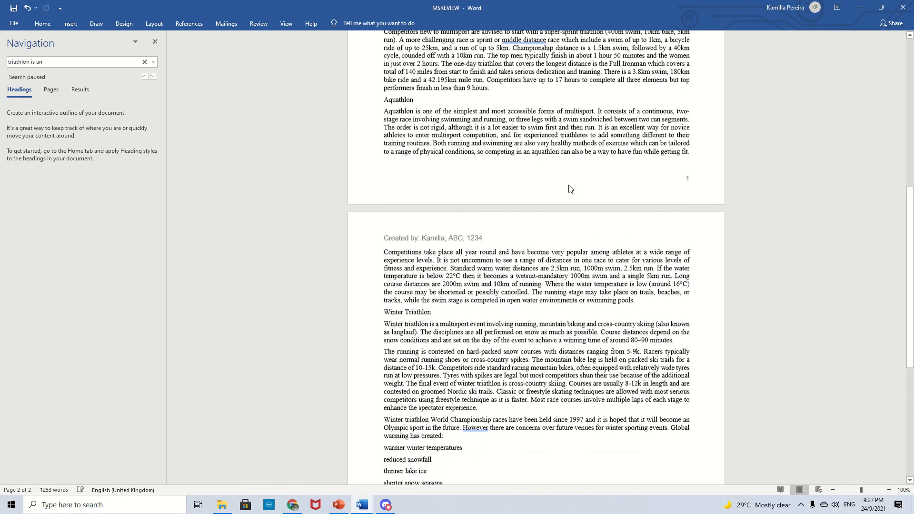
{"action": "key", "text": "Return"}
{"action": "key", "text": "ctrl+v"}
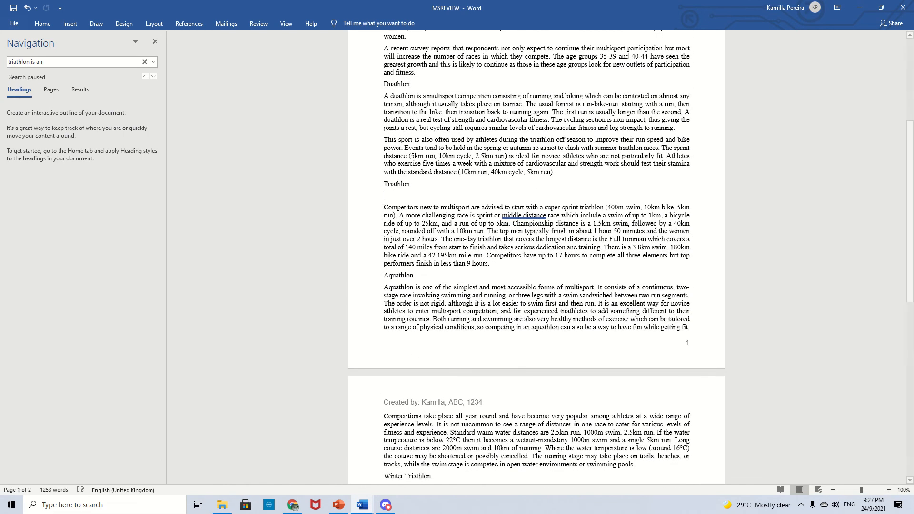
{"action": "key", "text": "BackSpace"}
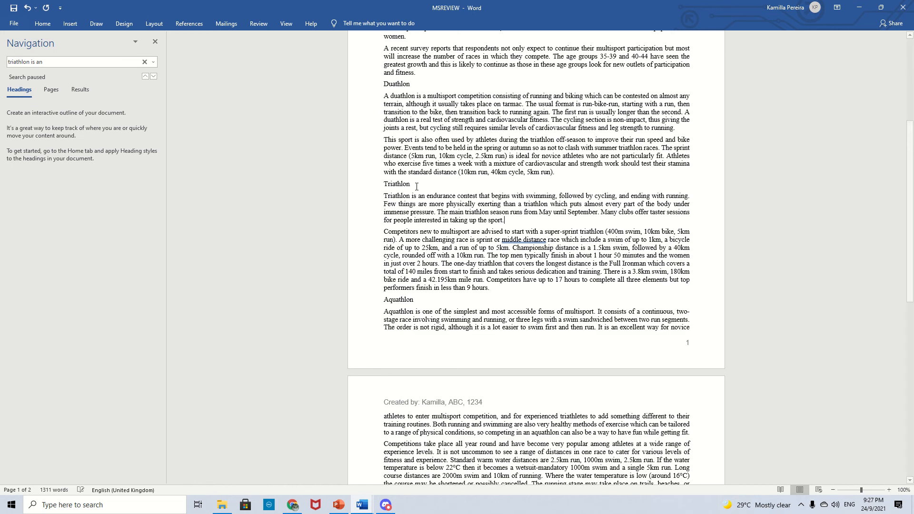
- Place the report window beside the question paper, close the Navigation pane and read the two-column layout task
{"action": "left_click_drag", "start_coordinate": [352, 5], "coordinate": [758, 42]}
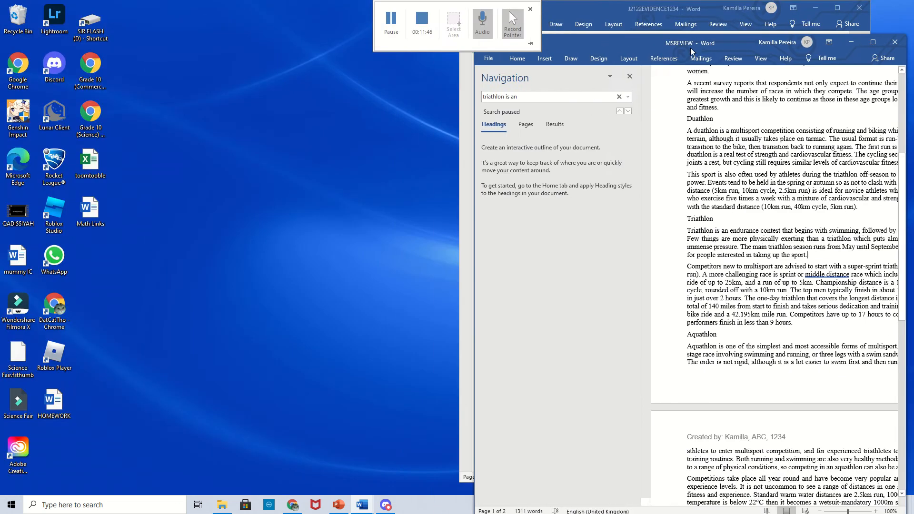
{"action": "left_click", "coordinate": [628, 75]}
{"action": "left_click", "coordinate": [291, 504]}
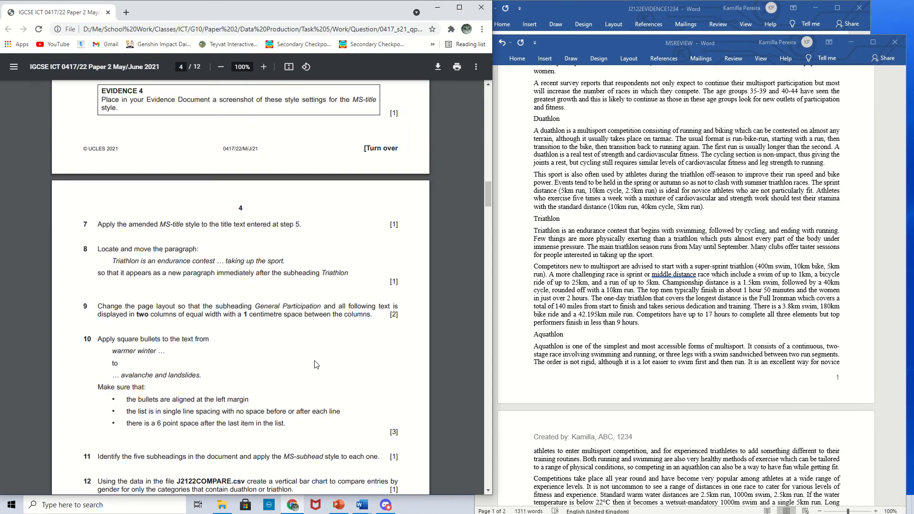
{"action": "scroll", "coordinate": [318, 350], "scroll_direction": "down", "scroll_amount": 1}
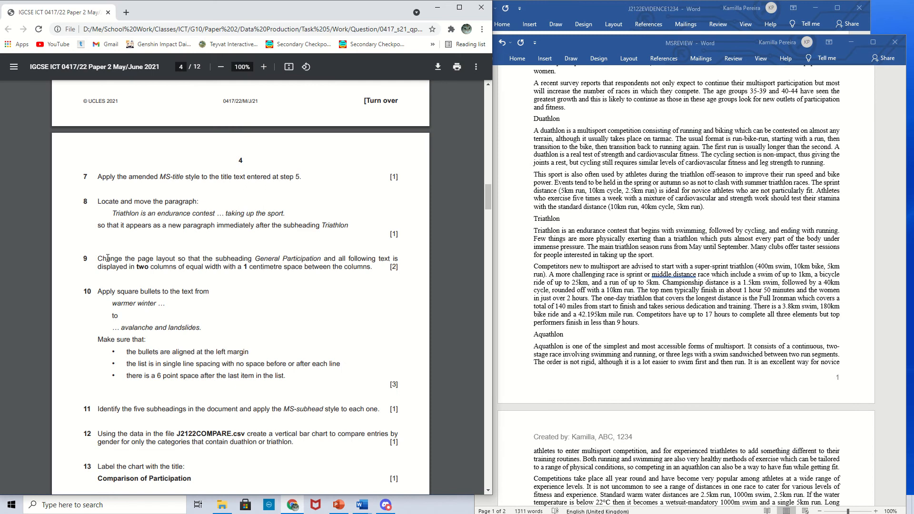
{"action": "left_click_drag", "start_coordinate": [132, 257], "coordinate": [172, 258]}
{"action": "left_click", "coordinate": [175, 265]}
{"action": "left_click_drag", "start_coordinate": [190, 267], "coordinate": [304, 268]}
{"action": "left_click", "coordinate": [238, 268]}
{"action": "left_click", "coordinate": [299, 297]}
- Lay out the text from the General Participation subheading to the end in two equal columns with 1 cm spacing
{"action": "scroll", "coordinate": [615, 252], "scroll_direction": "up", "scroll_amount": 5}
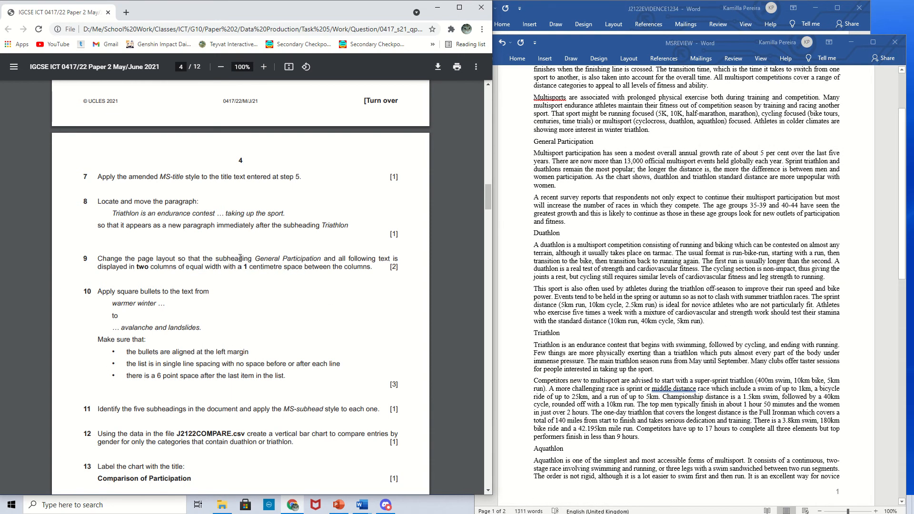
{"action": "scroll", "coordinate": [518, 281], "scroll_direction": "up", "scroll_amount": 1}
{"action": "left_click", "coordinate": [535, 168]}
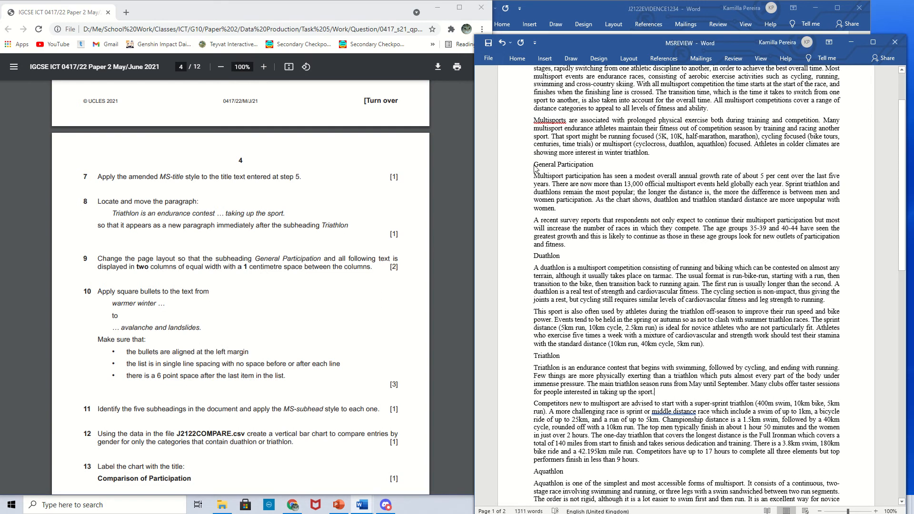
{"action": "left_click_drag", "start_coordinate": [535, 169], "coordinate": [838, 363]}
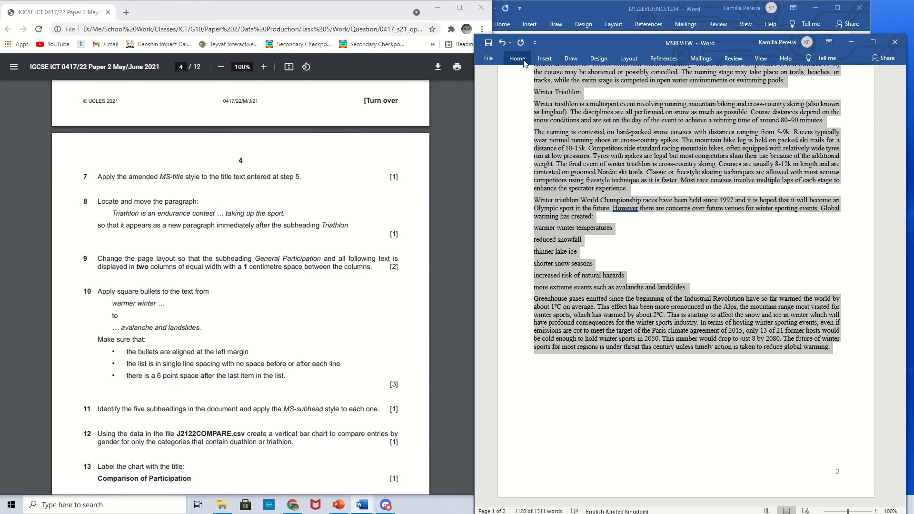
{"action": "left_click", "coordinate": [628, 58]}
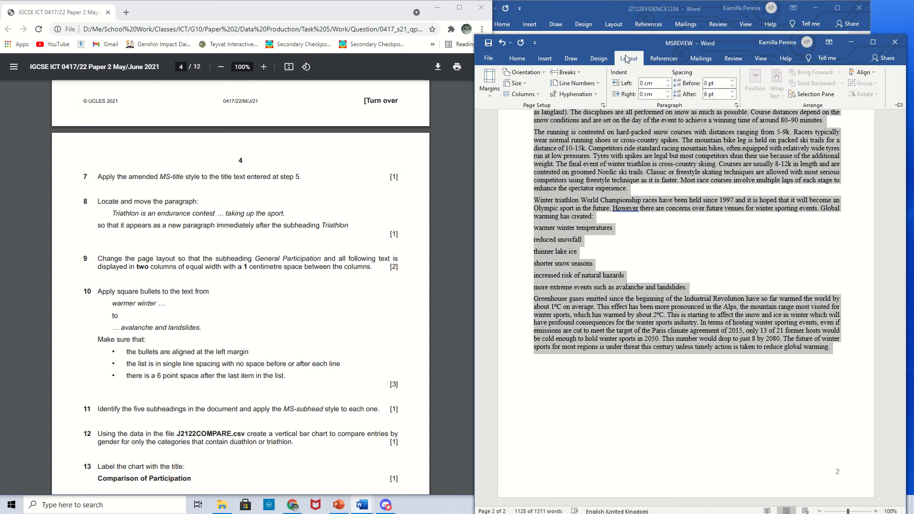
{"action": "left_click", "coordinate": [522, 93]}
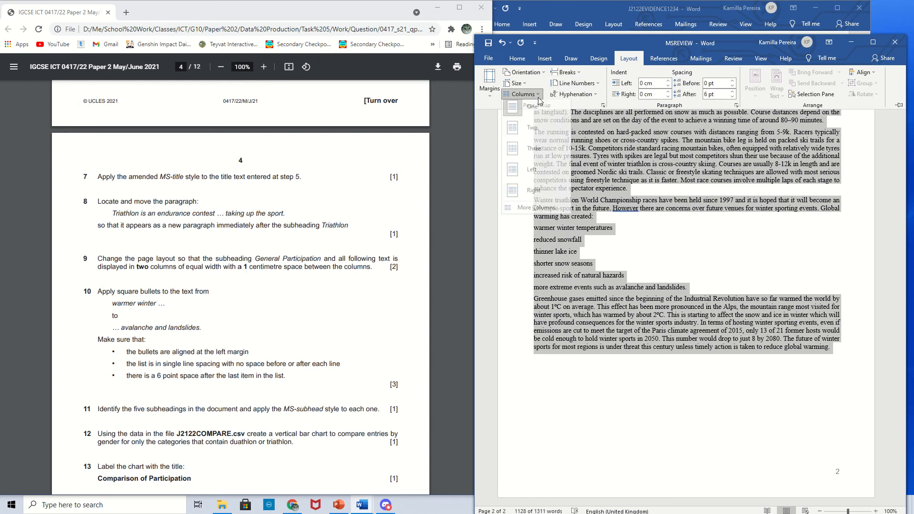
{"action": "left_click", "coordinate": [538, 212]}
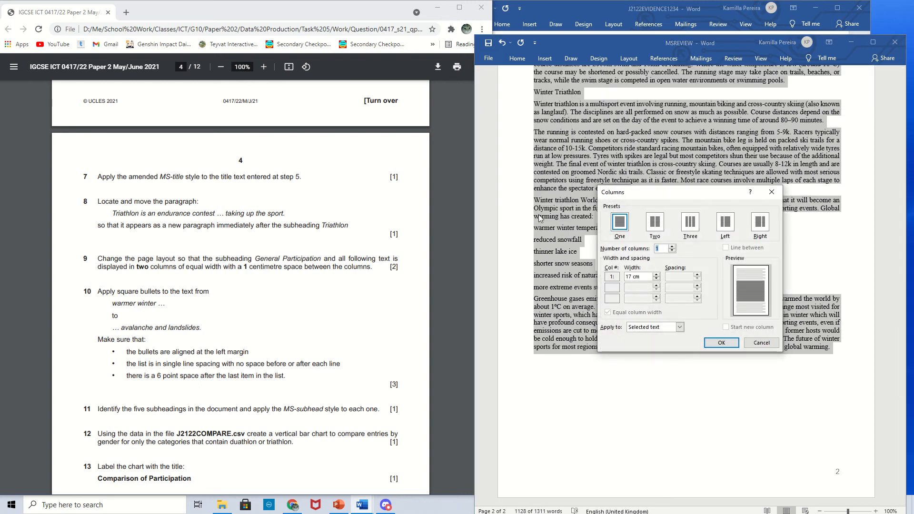
{"action": "left_click", "coordinate": [654, 227]}
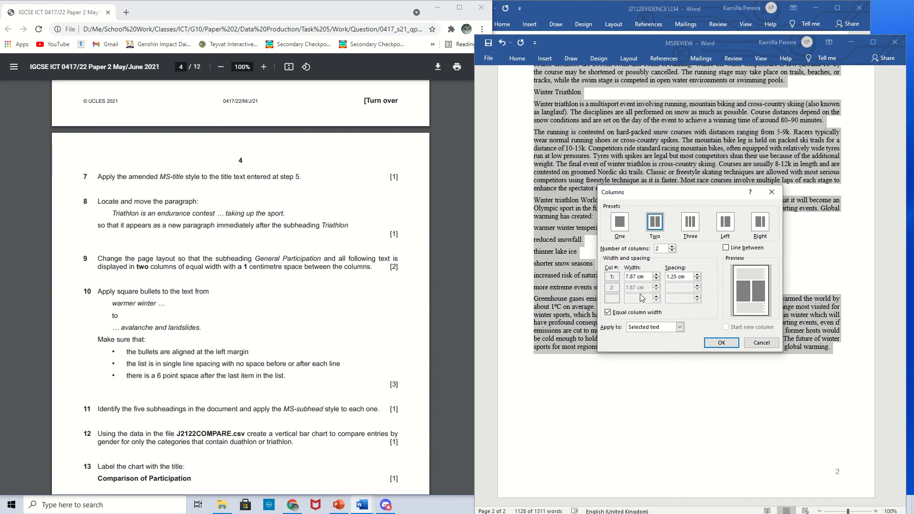
{"action": "left_click", "coordinate": [676, 278]}
{"action": "left_click_drag", "start_coordinate": [679, 277], "coordinate": [670, 278]}
{"action": "key", "text": "BackSpace"}
{"action": "left_click", "coordinate": [721, 343]}
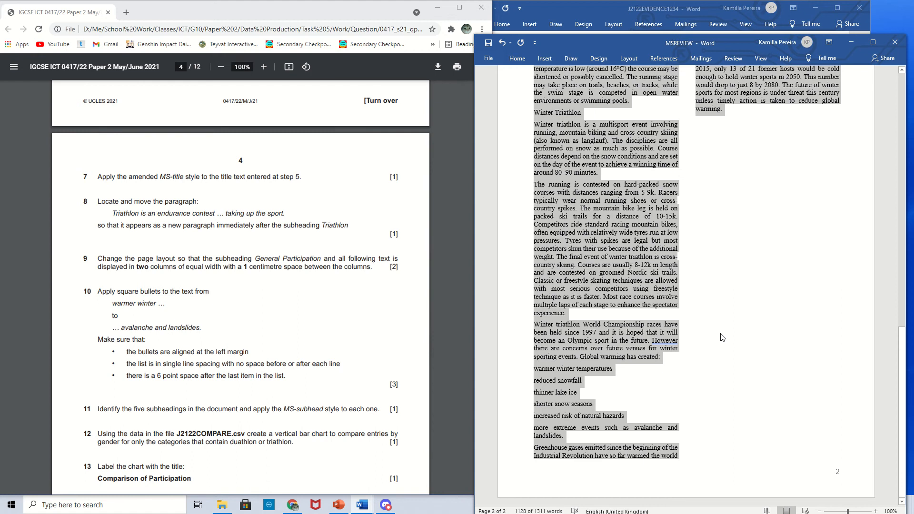
- Apply square bullets to the list from 'warmer winter temperatures' to 'avalanche and landslides.'
{"action": "left_click", "coordinate": [722, 337]}
{"action": "scroll", "coordinate": [240, 298], "scroll_direction": "down", "scroll_amount": 2}
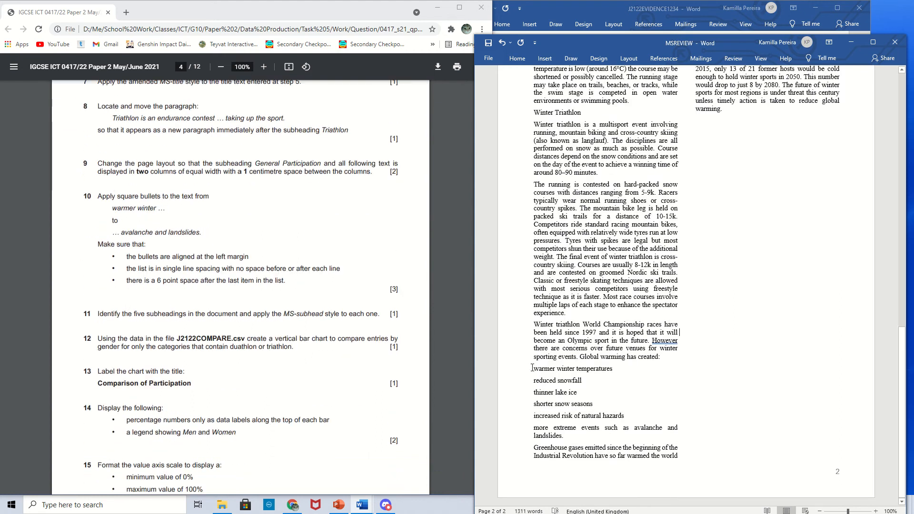
{"action": "left_click_drag", "start_coordinate": [532, 368], "coordinate": [595, 438]}
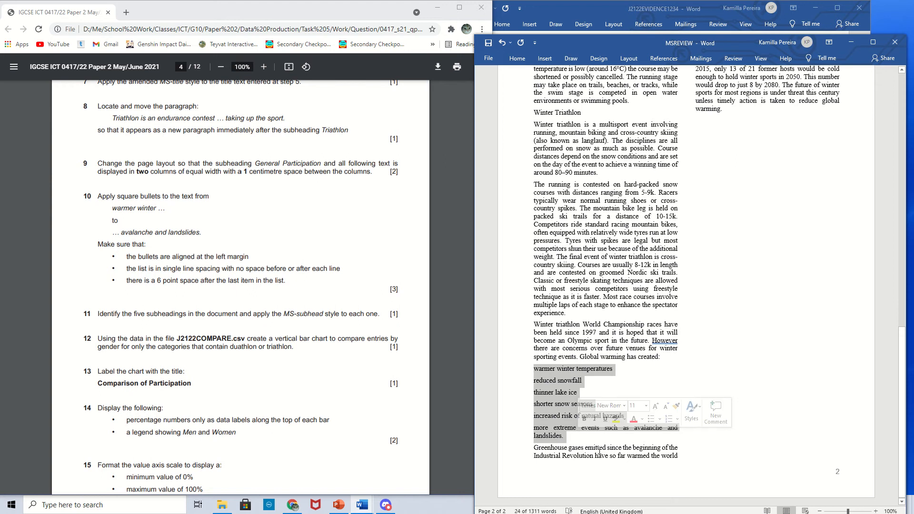
{"action": "left_click", "coordinate": [518, 59]}
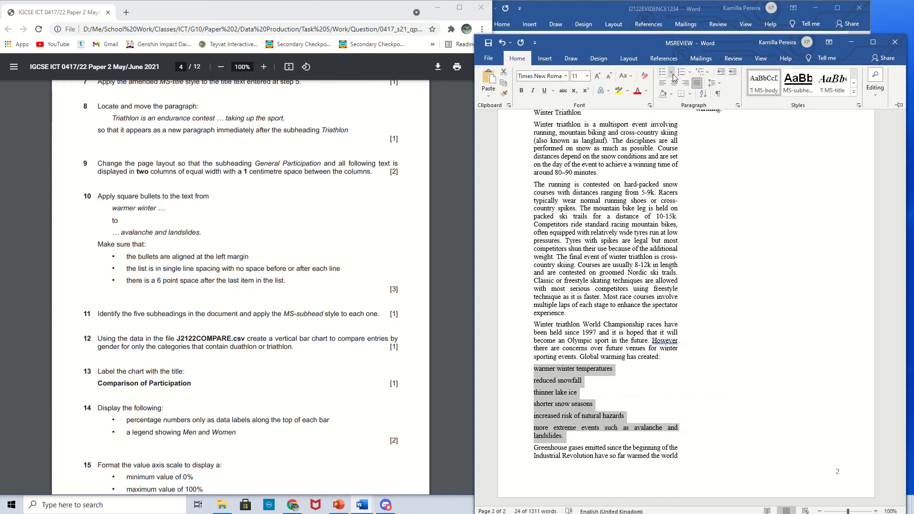
{"action": "left_click", "coordinate": [519, 59]}
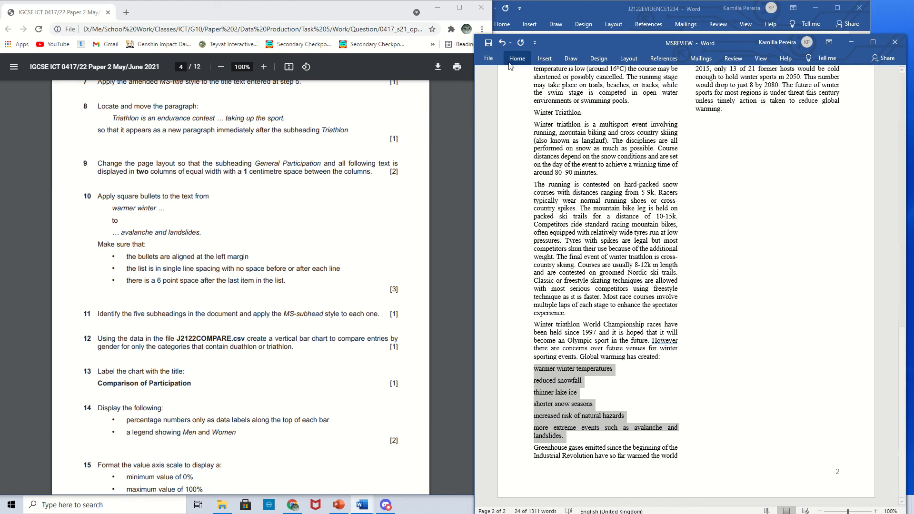
{"action": "left_click", "coordinate": [519, 59]}
{"action": "left_click", "coordinate": [671, 72]}
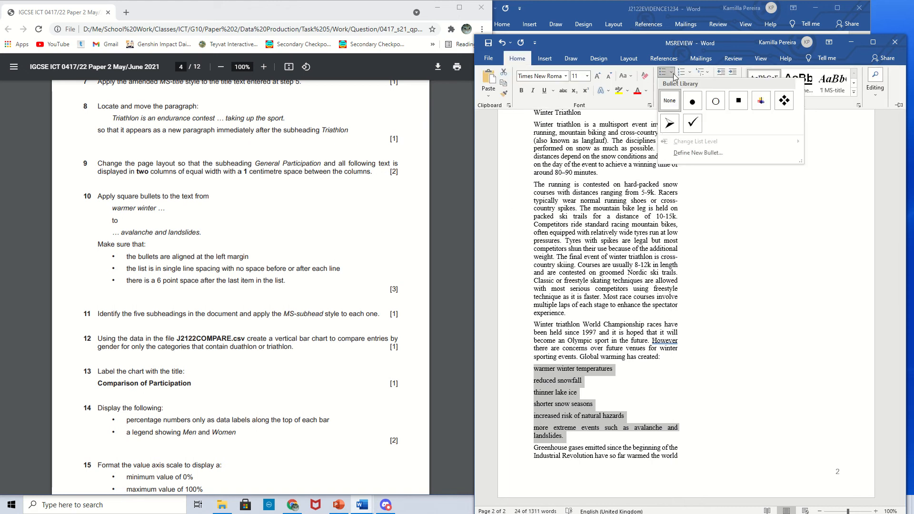
{"action": "left_click", "coordinate": [741, 104]}
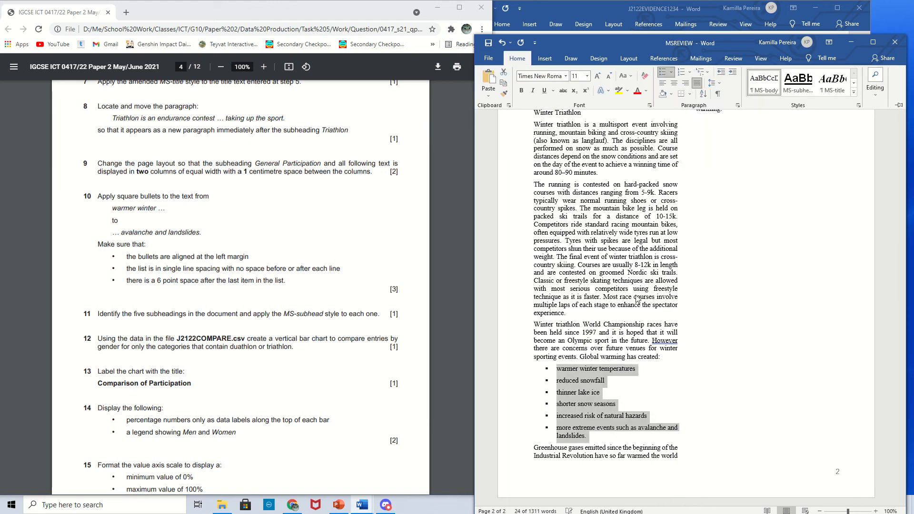
{"action": "left_click", "coordinate": [656, 378]}
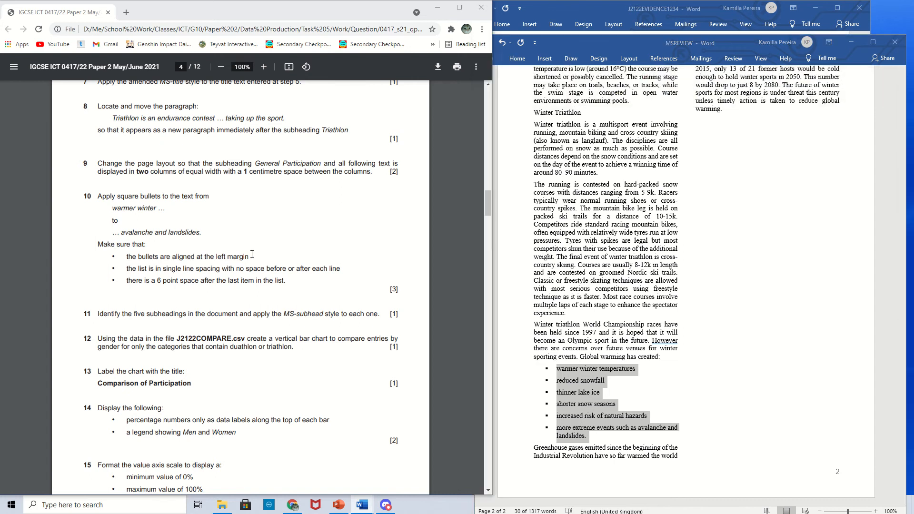
{"action": "left_click_drag", "start_coordinate": [249, 257], "coordinate": [130, 260]}
{"action": "left_click", "coordinate": [137, 281]}
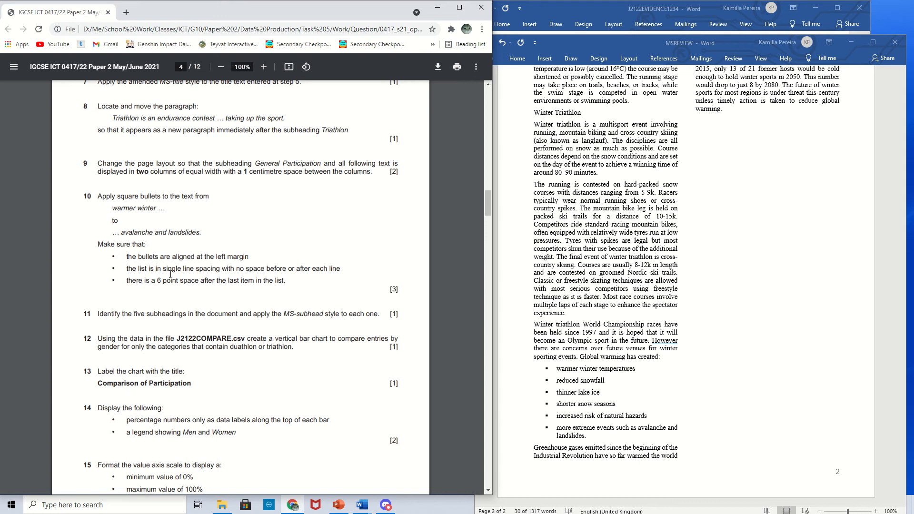
{"action": "left_click", "coordinate": [567, 417]}
{"action": "left_click", "coordinate": [610, 437]}
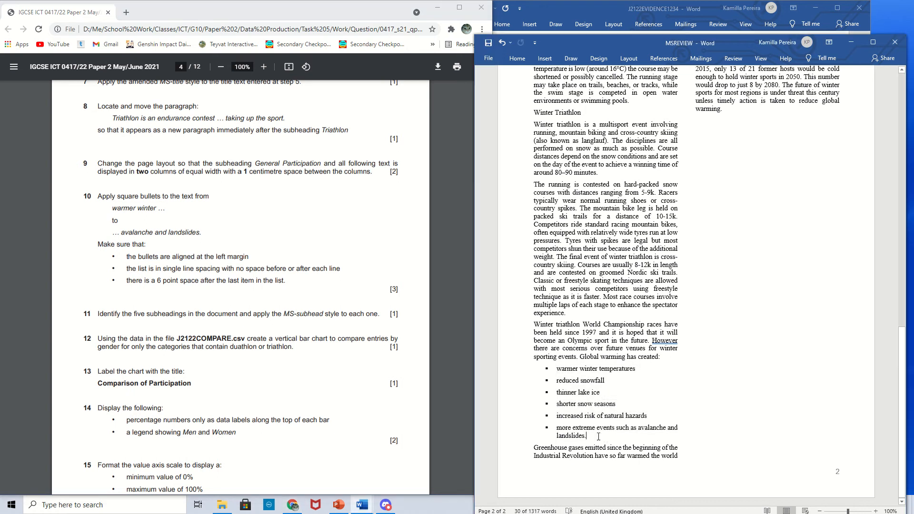
{"action": "right_click", "coordinate": [591, 438]}
{"action": "left_click", "coordinate": [577, 413]}
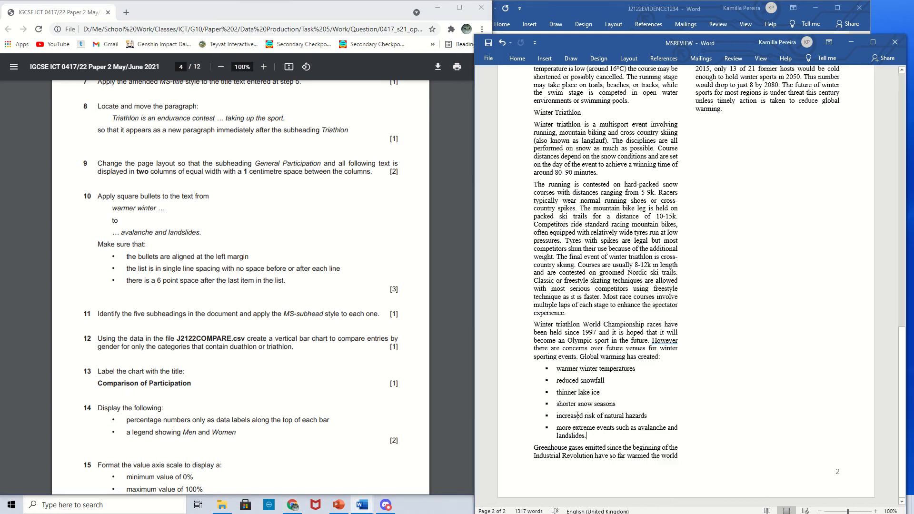
- Set the bulleted list from 'warmer winter temperatures' to 'avalanche and landslides.' to left alignment with 0 pt spacing after
{"action": "left_click_drag", "start_coordinate": [592, 433], "coordinate": [555, 367]}
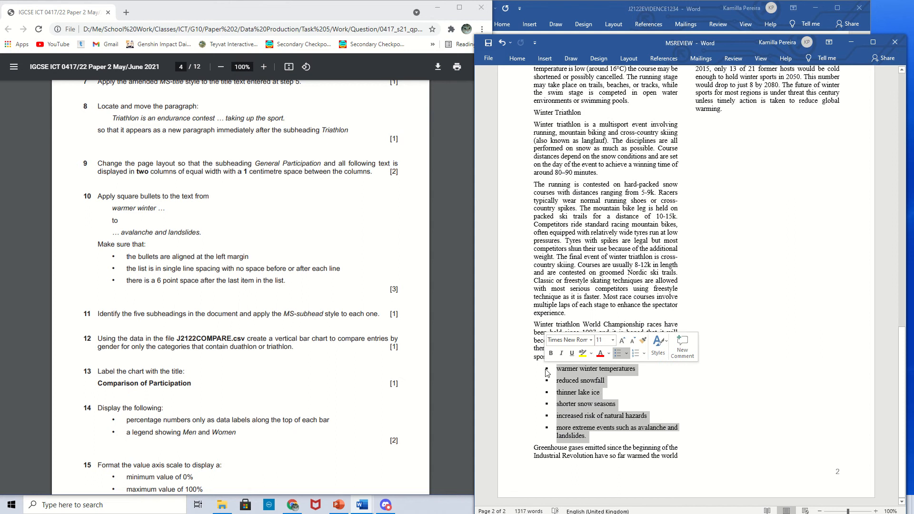
{"action": "right_click", "coordinate": [589, 407]}
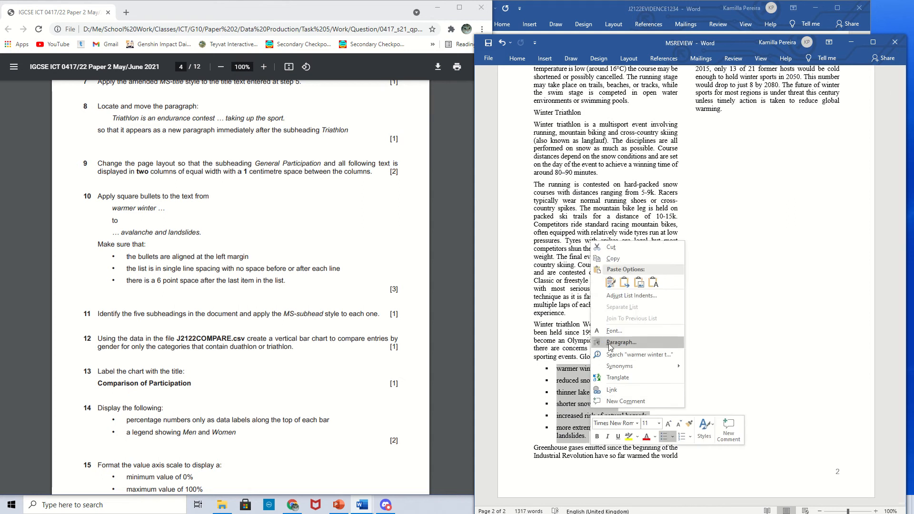
{"action": "left_click", "coordinate": [608, 343]}
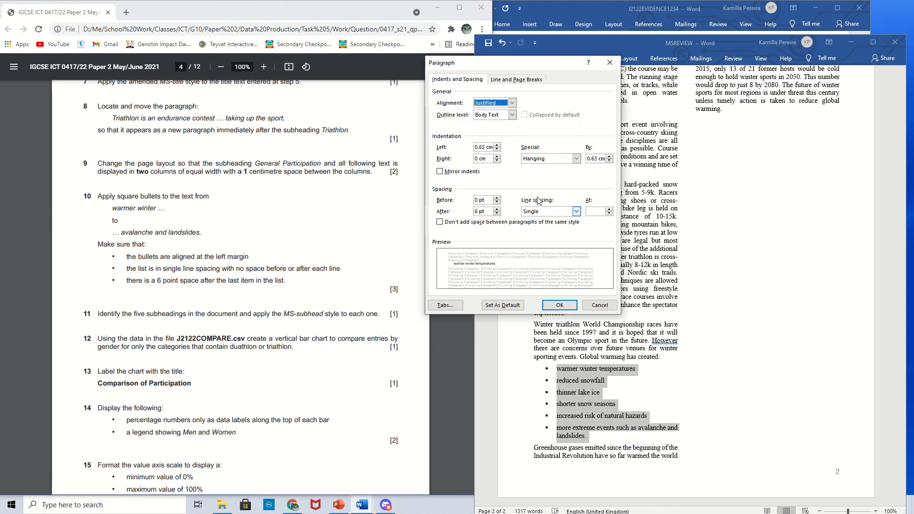
{"action": "left_click", "coordinate": [512, 103]}
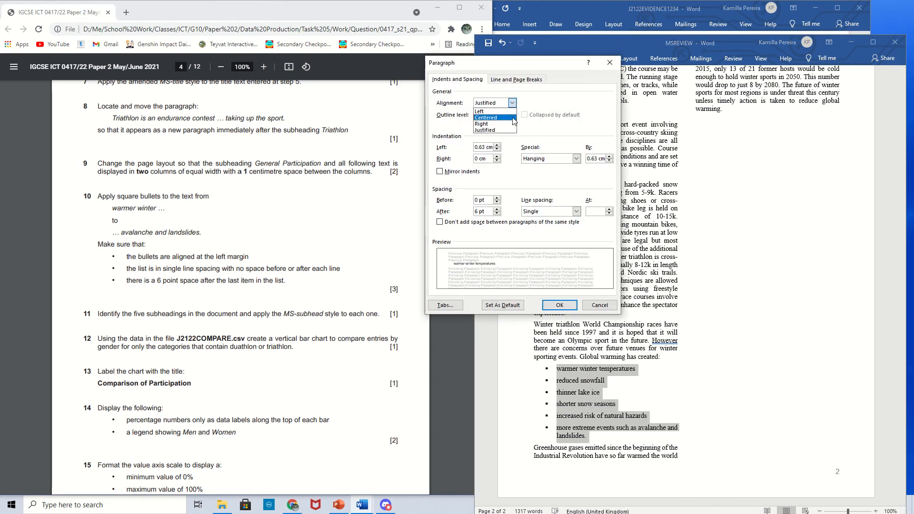
{"action": "left_click", "coordinate": [494, 112]}
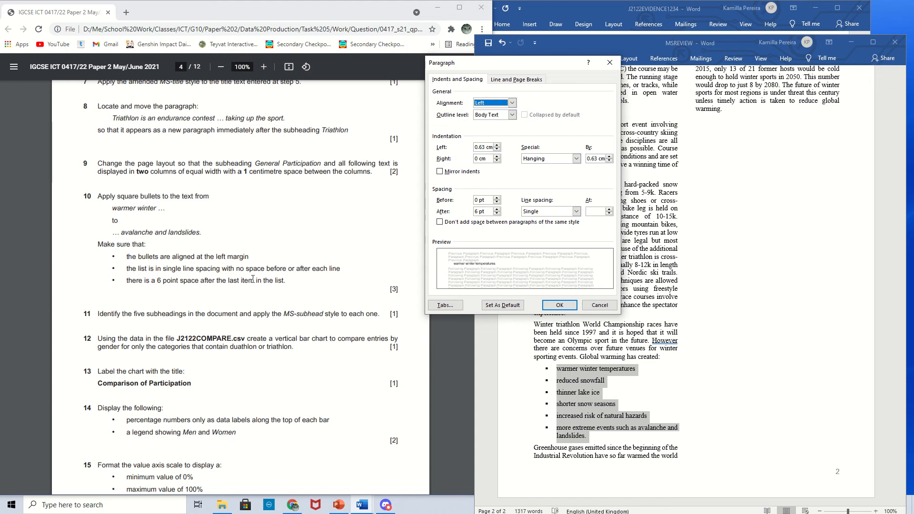
{"action": "left_click_drag", "start_coordinate": [479, 211], "coordinate": [474, 216]}
{"action": "type", "text": "0"}
{"action": "left_click", "coordinate": [559, 305]}
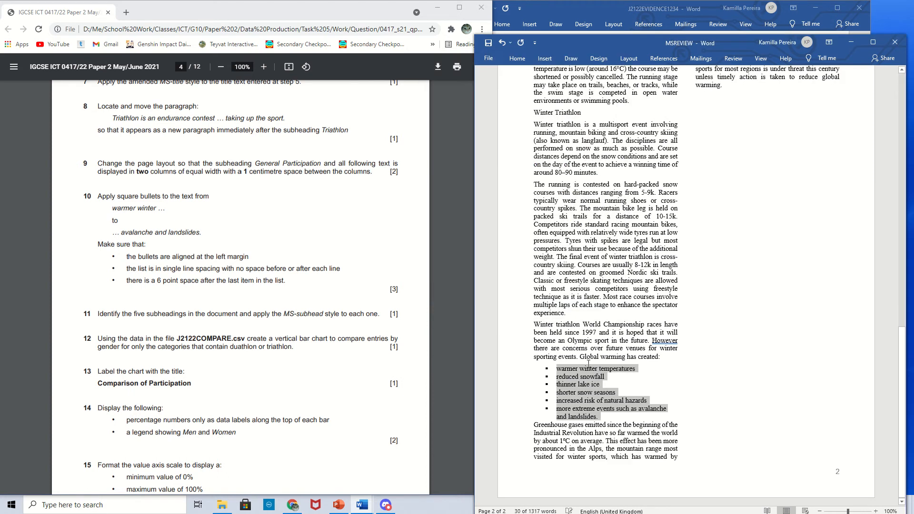
- Give the last bullet item 'avalanche and landslides.' 6 pt spacing after
{"action": "left_click", "coordinate": [610, 423]}
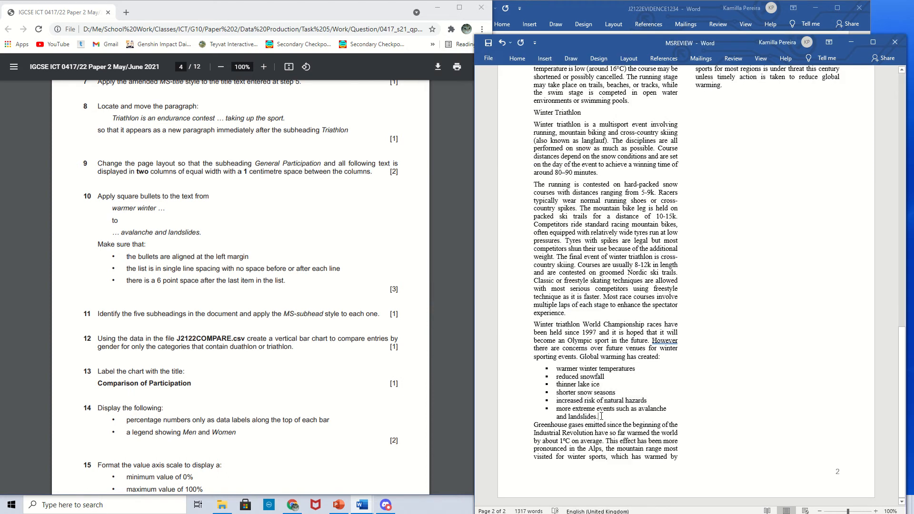
{"action": "right_click", "coordinate": [602, 418]}
{"action": "left_click", "coordinate": [626, 351]}
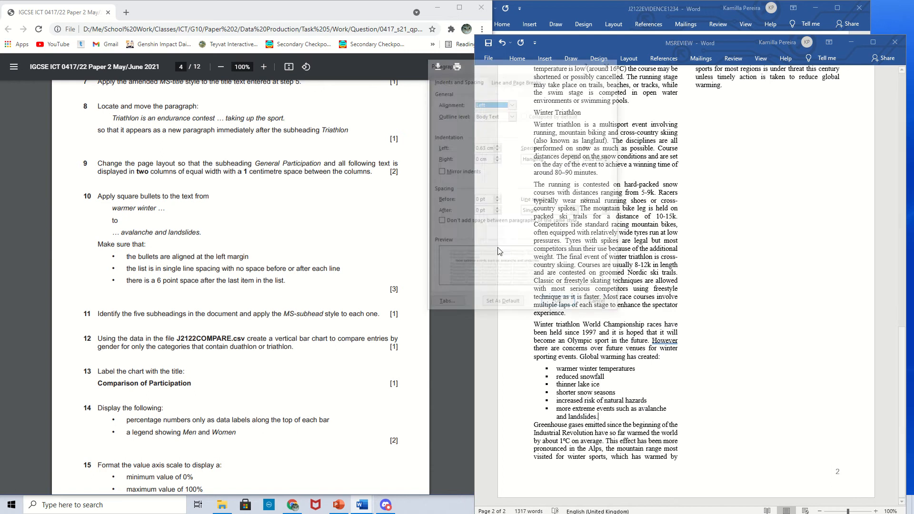
{"action": "left_click", "coordinate": [476, 210]}
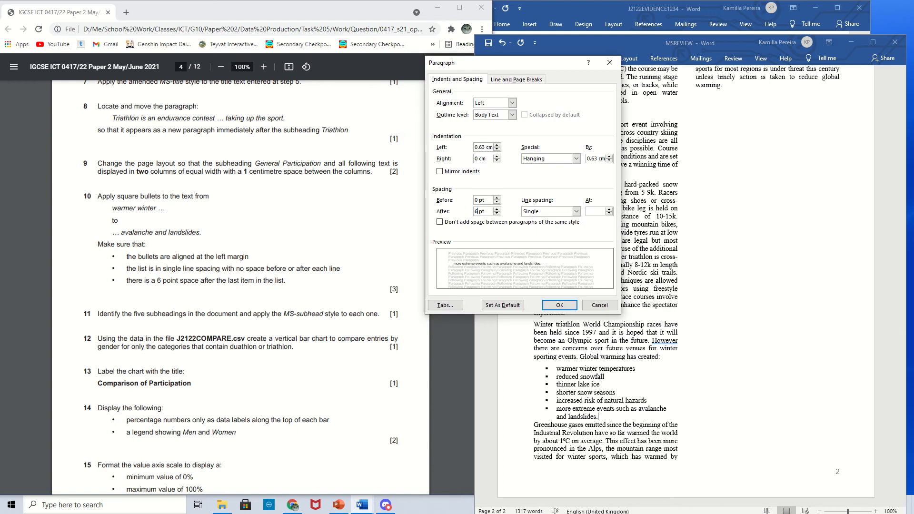
{"action": "key", "text": "Return"}
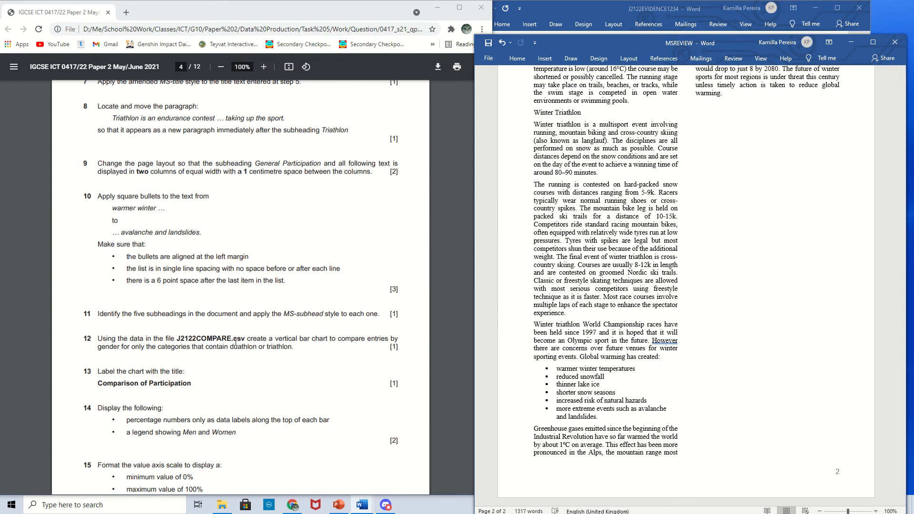
- Apply the MS-subhead style to the General Participation subheading
{"action": "scroll", "coordinate": [199, 285], "scroll_direction": "down", "scroll_amount": 1}
{"action": "left_click_drag", "start_coordinate": [147, 264], "coordinate": [334, 270]}
{"action": "left_click", "coordinate": [662, 295]}
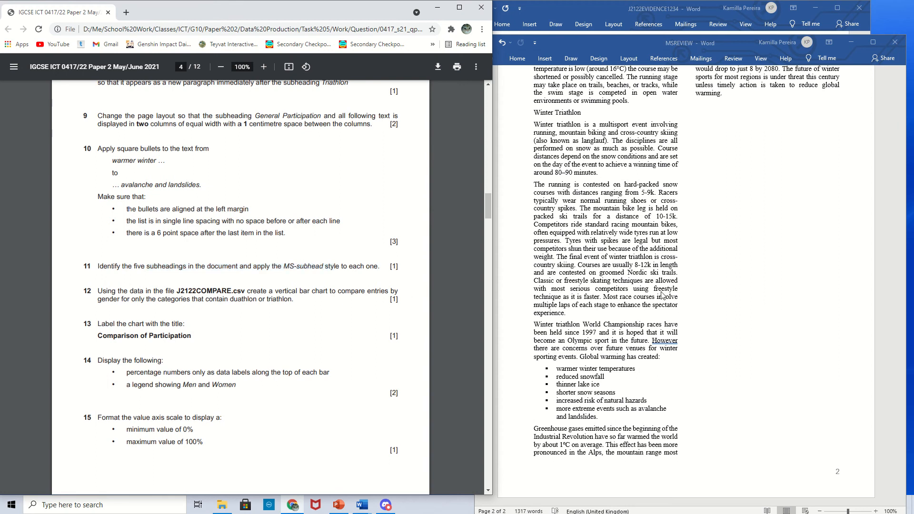
{"action": "scroll", "coordinate": [663, 295], "scroll_direction": "up", "scroll_amount": 10}
{"action": "scroll", "coordinate": [662, 295], "scroll_direction": "up", "scroll_amount": 1}
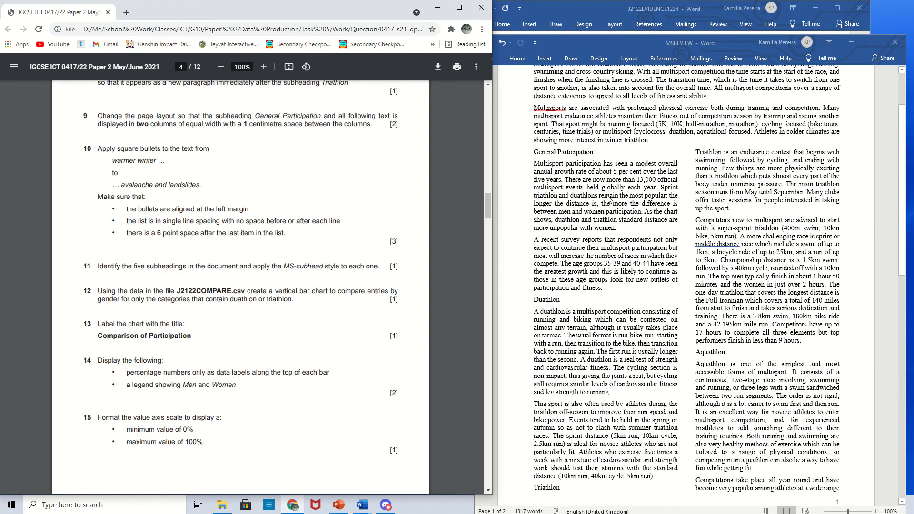
{"action": "left_click", "coordinate": [595, 156]}
{"action": "triple_click", "coordinate": [562, 151]}
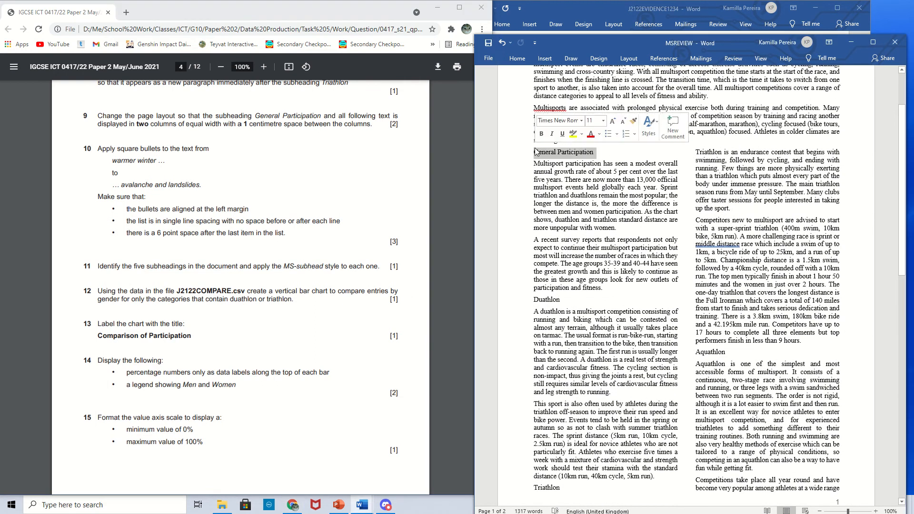
{"action": "left_click", "coordinate": [517, 58]}
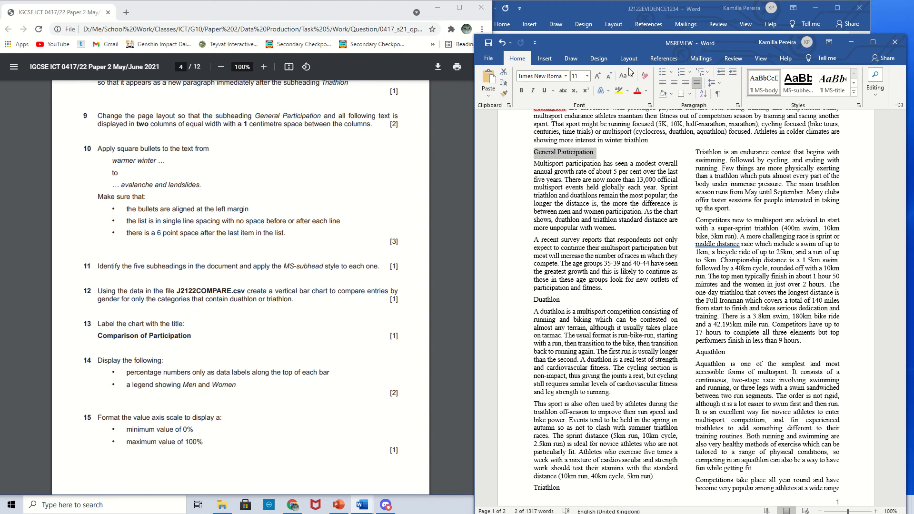
{"action": "left_click", "coordinate": [800, 83]}
{"action": "left_click", "coordinate": [804, 88]}
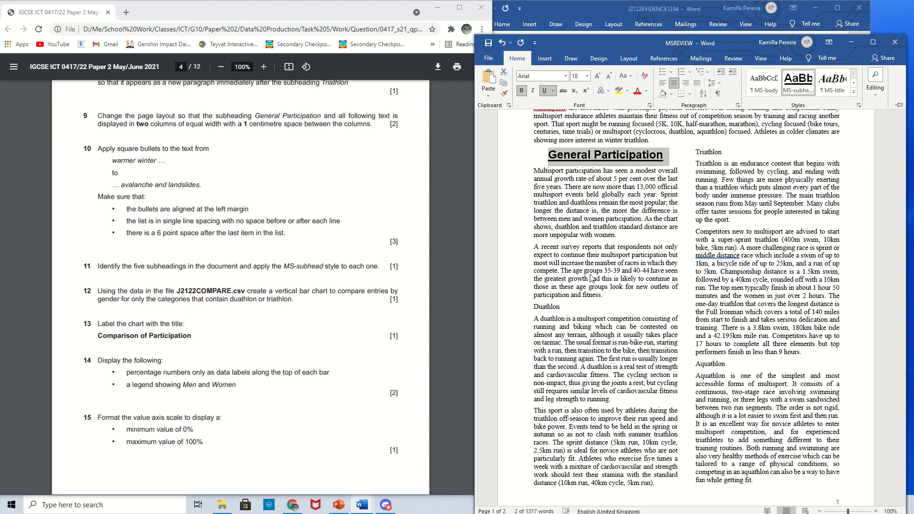
- Apply the MS-subhead style to the Duathlon and Aquathlon subheadings
{"action": "triple_click", "coordinate": [561, 308]}
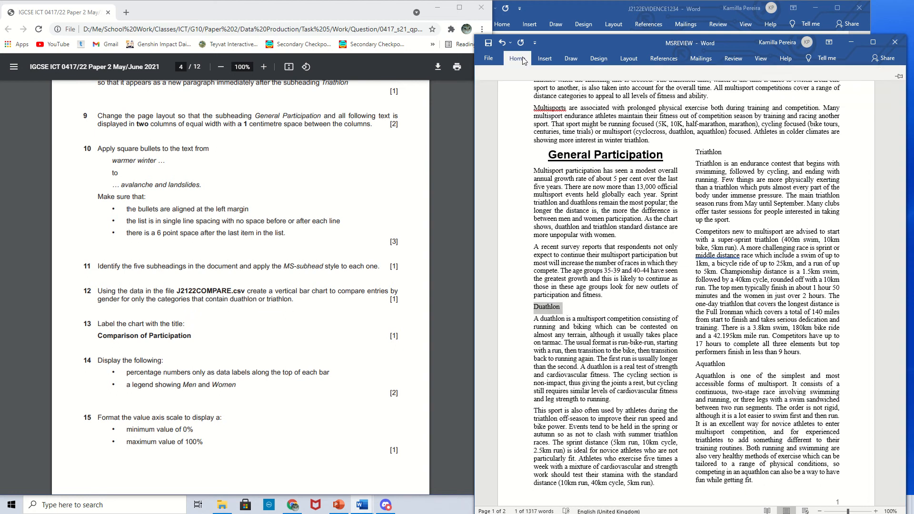
{"action": "left_click", "coordinate": [792, 85]}
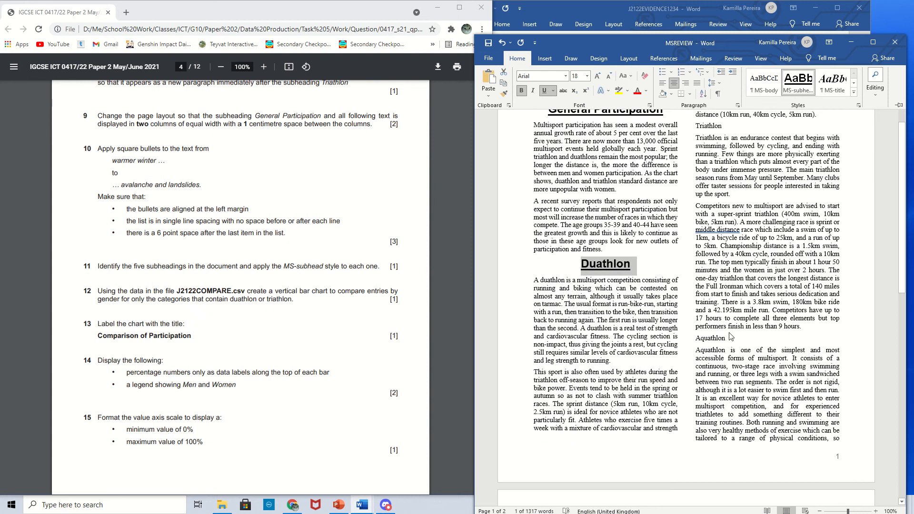
{"action": "left_click_drag", "start_coordinate": [727, 340], "coordinate": [695, 338]}
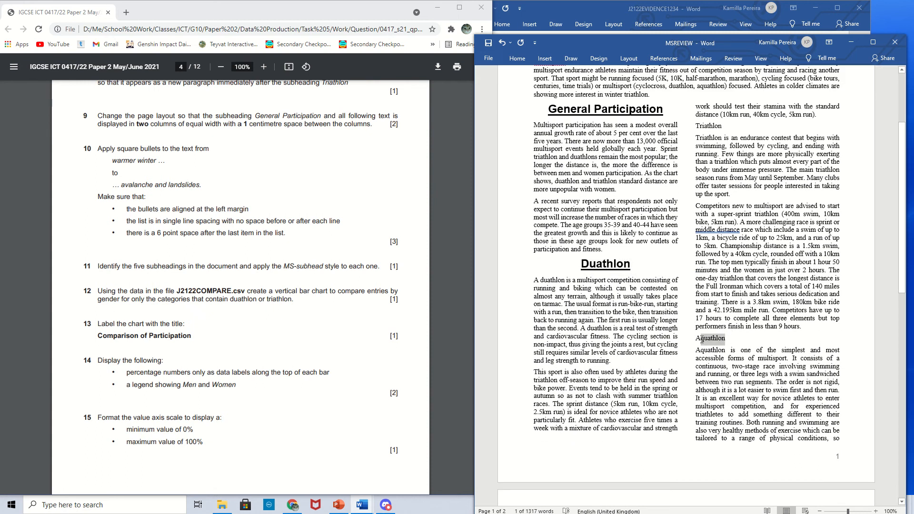
{"action": "left_click", "coordinate": [517, 61]}
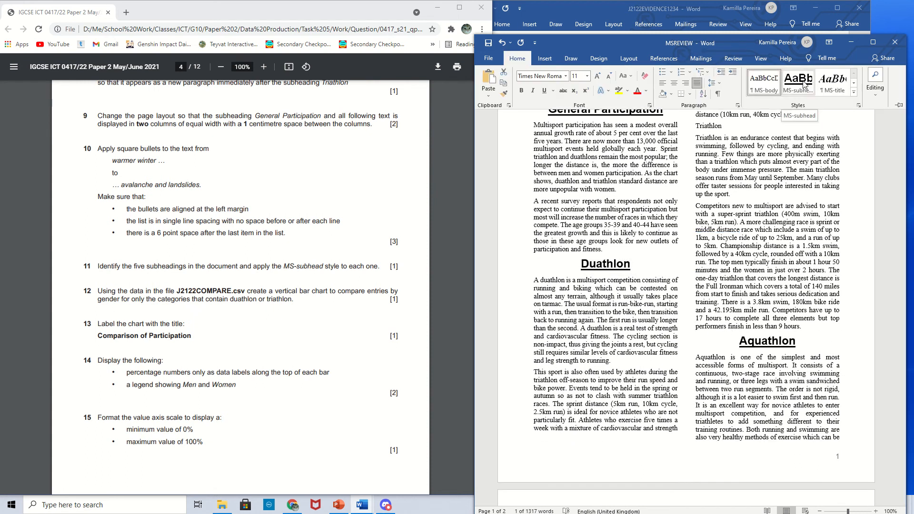
{"action": "left_click", "coordinate": [804, 85]}
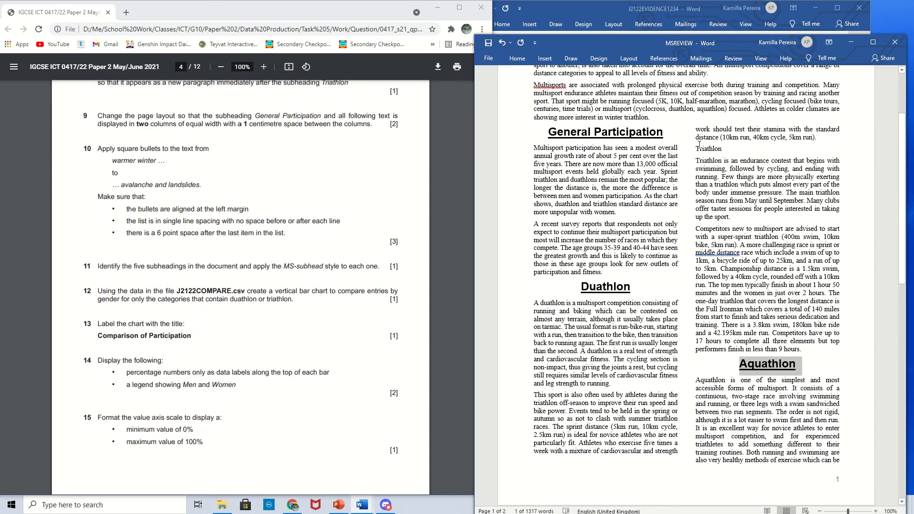
- Apply the MS-subhead style to the Triathlon and Winter Triathlon subheadings
{"action": "double_click", "coordinate": [709, 148]}
{"action": "left_click", "coordinate": [517, 58]}
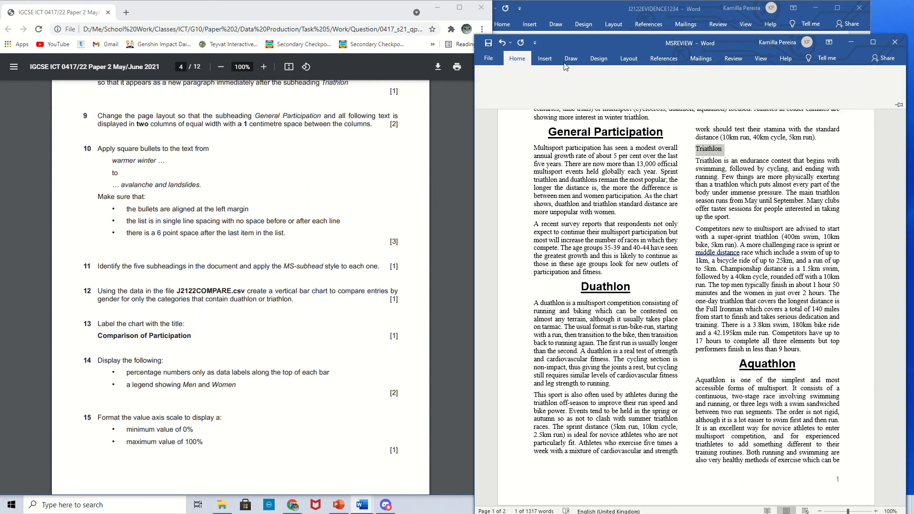
{"action": "left_click", "coordinate": [786, 77]}
{"action": "scroll", "coordinate": [582, 387], "scroll_direction": "down", "scroll_amount": 8}
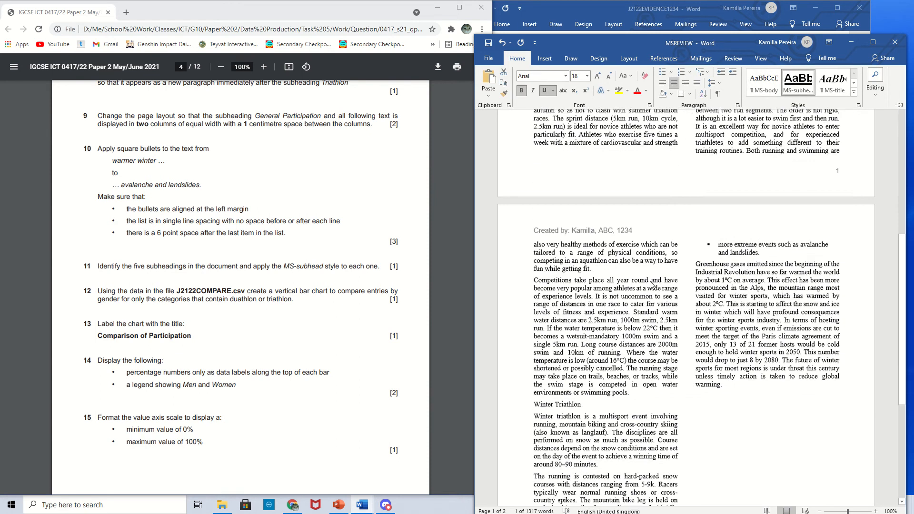
{"action": "left_click", "coordinate": [582, 390]}
{"action": "triple_click", "coordinate": [571, 392]}
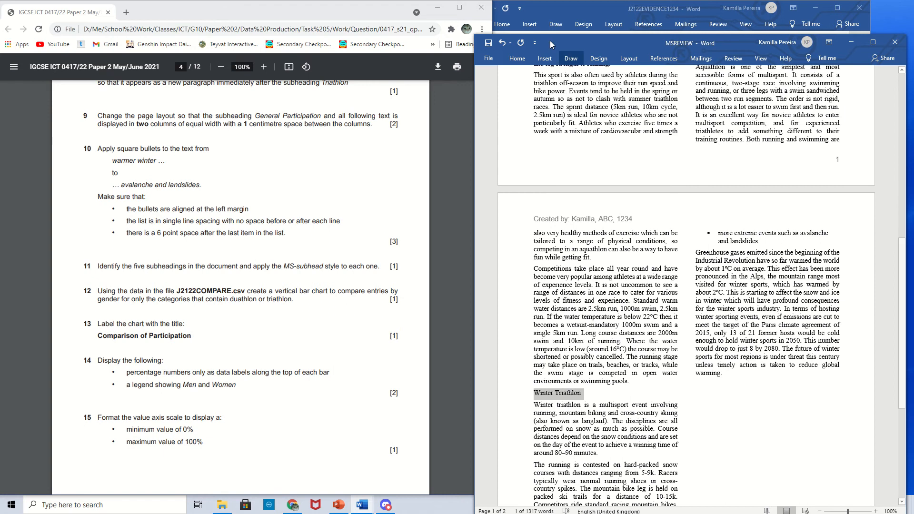
{"action": "left_click", "coordinate": [517, 59]}
{"action": "left_click", "coordinate": [787, 84]}
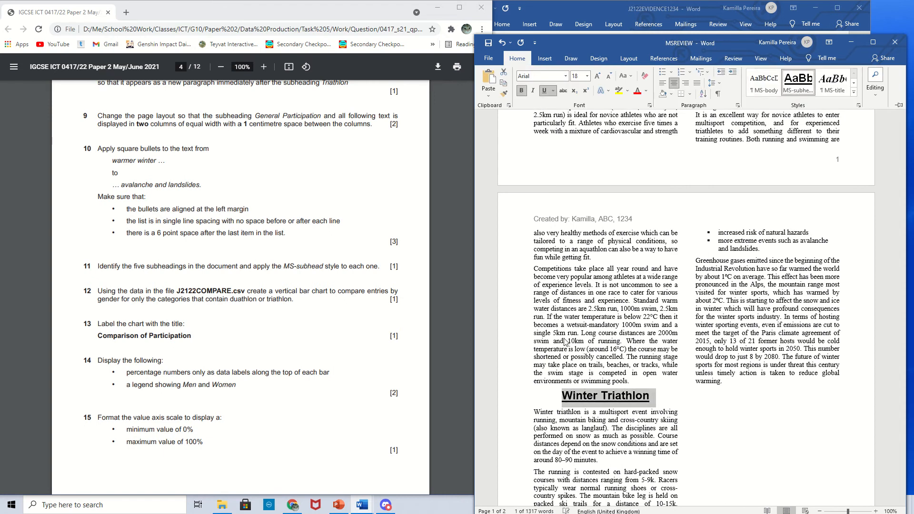
- Open the J2122COMPARE.csv file from the Work\Question folder in Excel
{"action": "scroll", "coordinate": [352, 318], "scroll_direction": "down", "scroll_amount": 1}
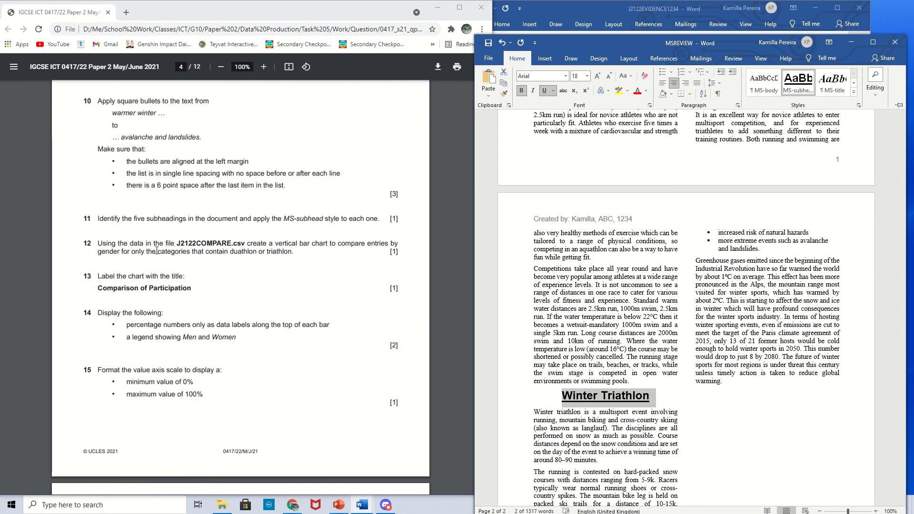
{"action": "left_click_drag", "start_coordinate": [249, 243], "coordinate": [328, 244]}
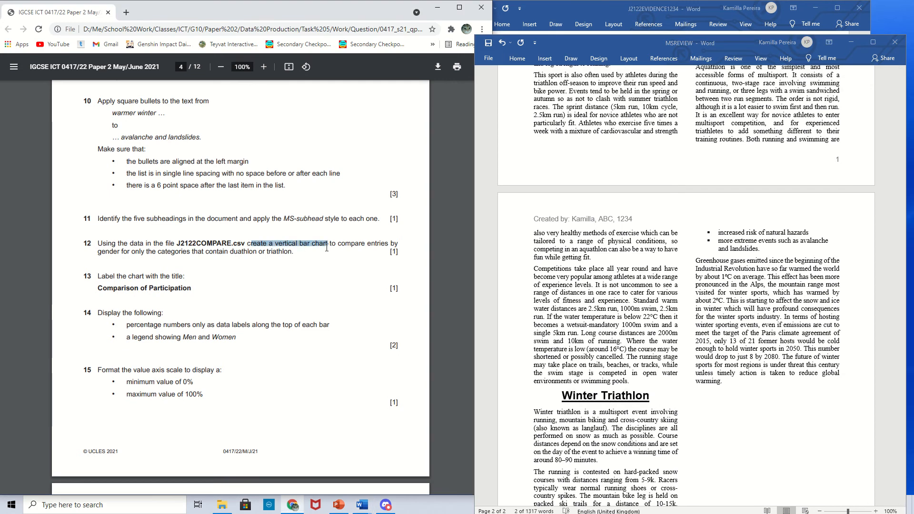
{"action": "left_click", "coordinate": [324, 271]}
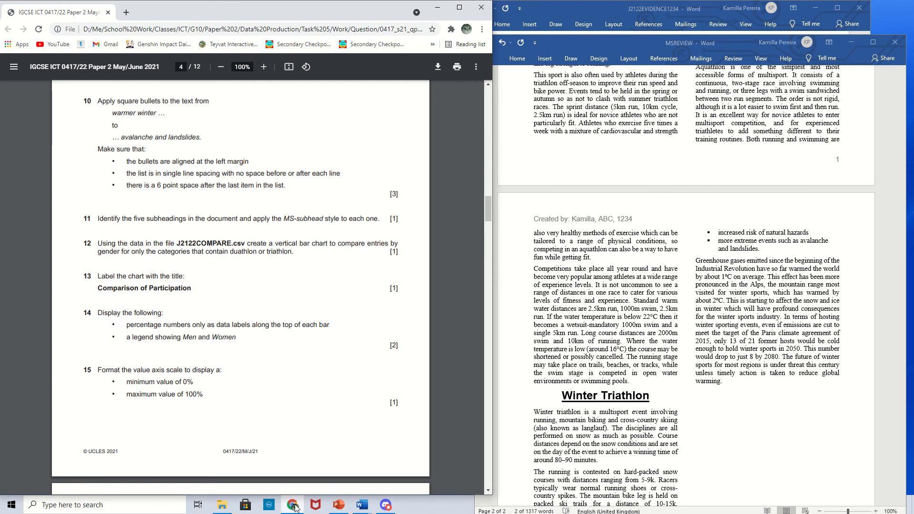
{"action": "left_click", "coordinate": [294, 509]}
{"action": "mouse_move", "coordinate": [228, 509]}
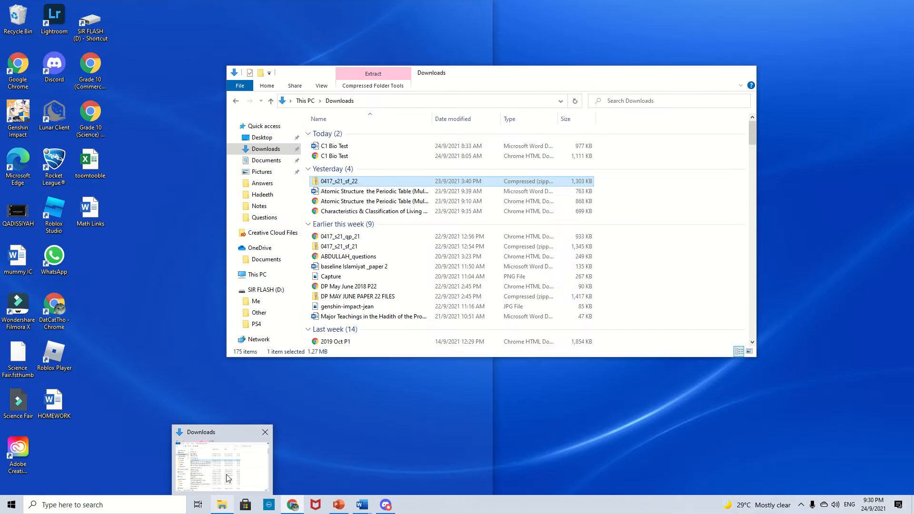
{"action": "left_click", "coordinate": [228, 478]}
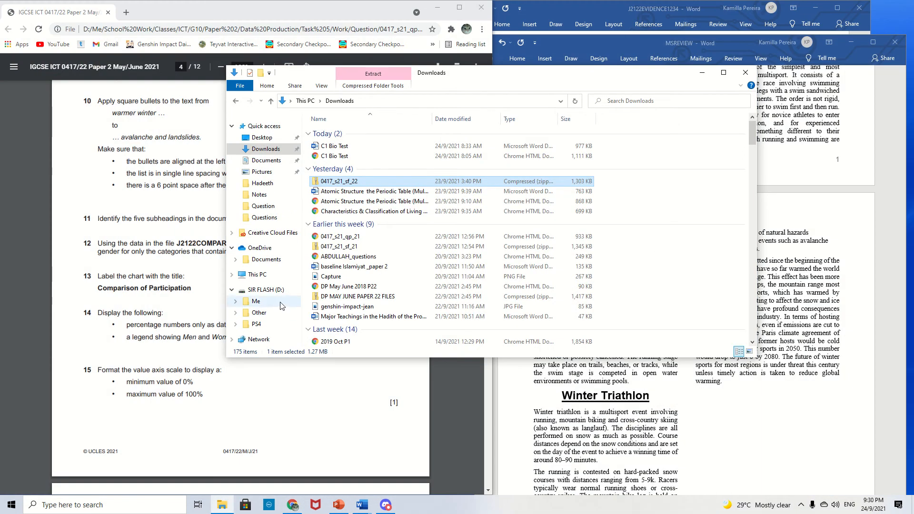
{"action": "left_click", "coordinate": [272, 206]}
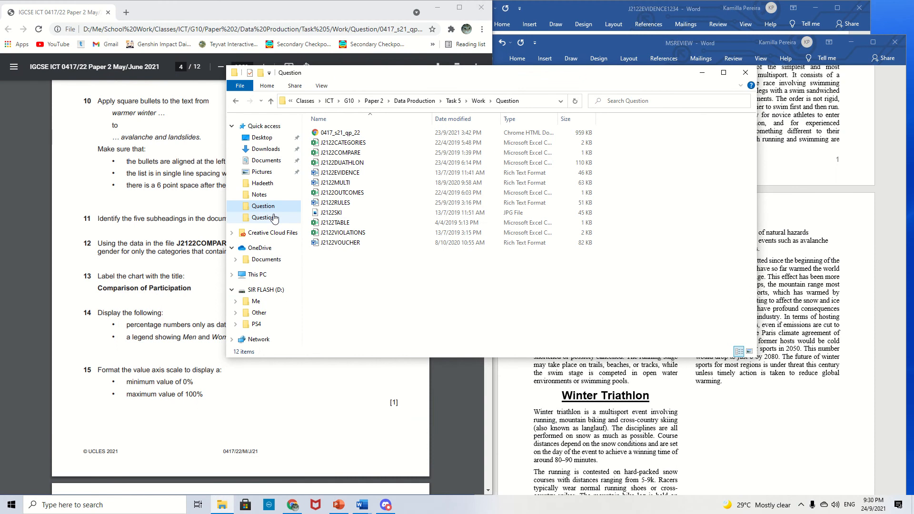
{"action": "left_click", "coordinate": [478, 101]}
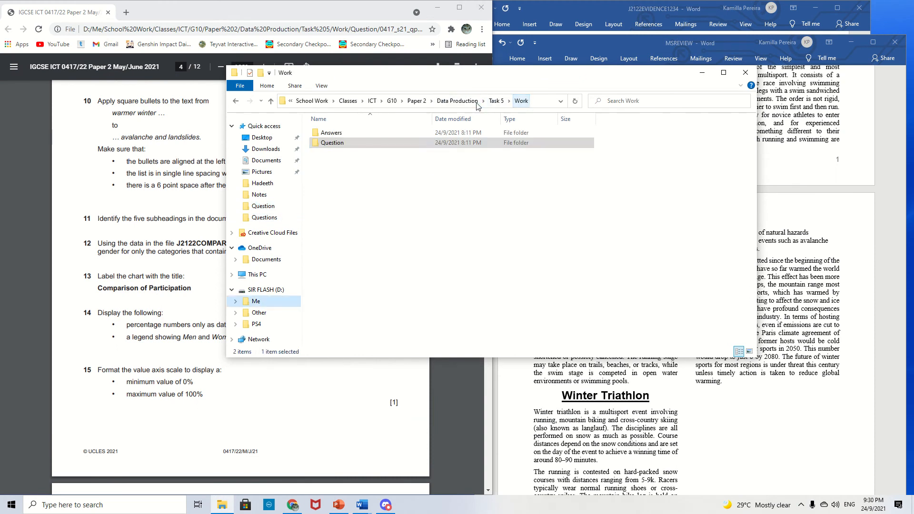
{"action": "double_click", "coordinate": [409, 142]}
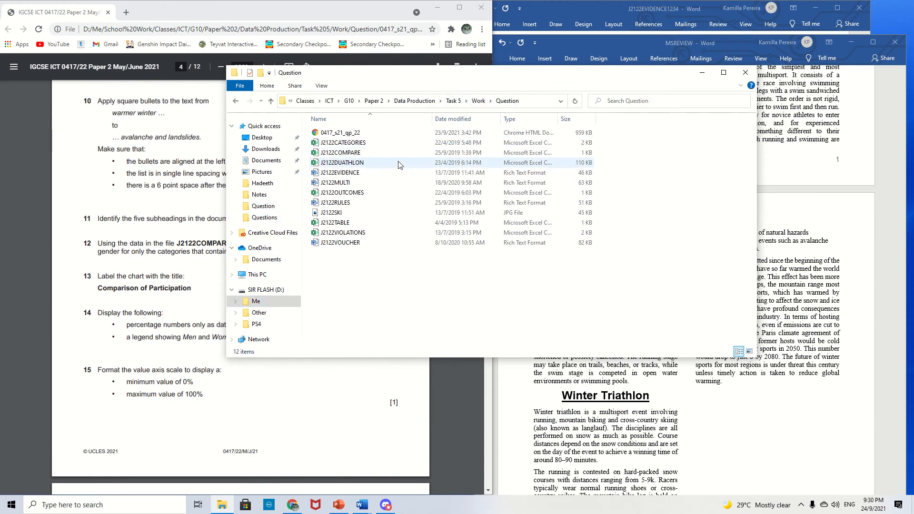
{"action": "double_click", "coordinate": [397, 153]}
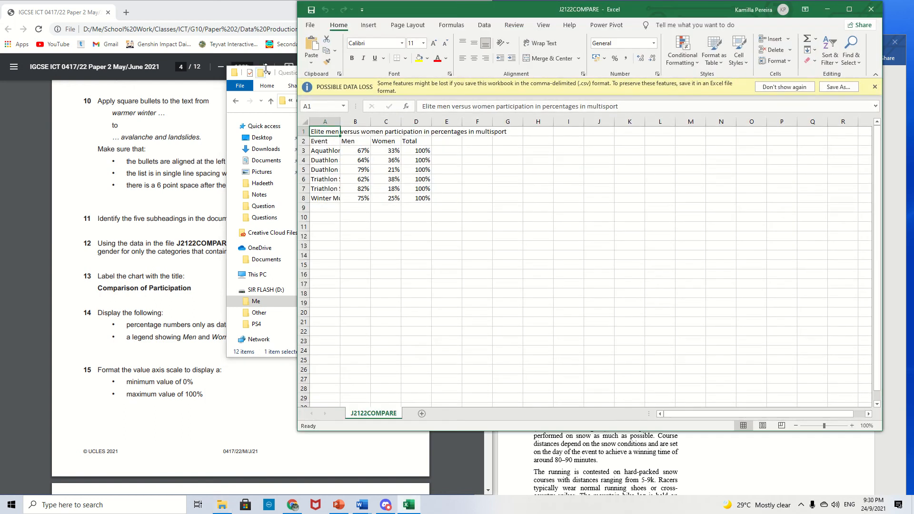
{"action": "left_click", "coordinate": [287, 75]}
{"action": "left_click", "coordinate": [701, 72]}
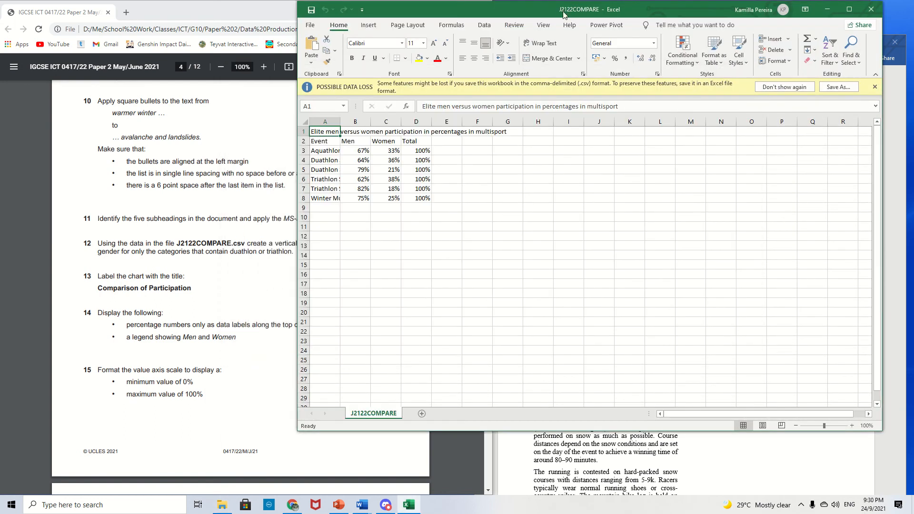
- Reposition the spreadsheet window and widen column A to show the full event names
{"action": "left_click_drag", "start_coordinate": [523, 10], "coordinate": [643, 25]}
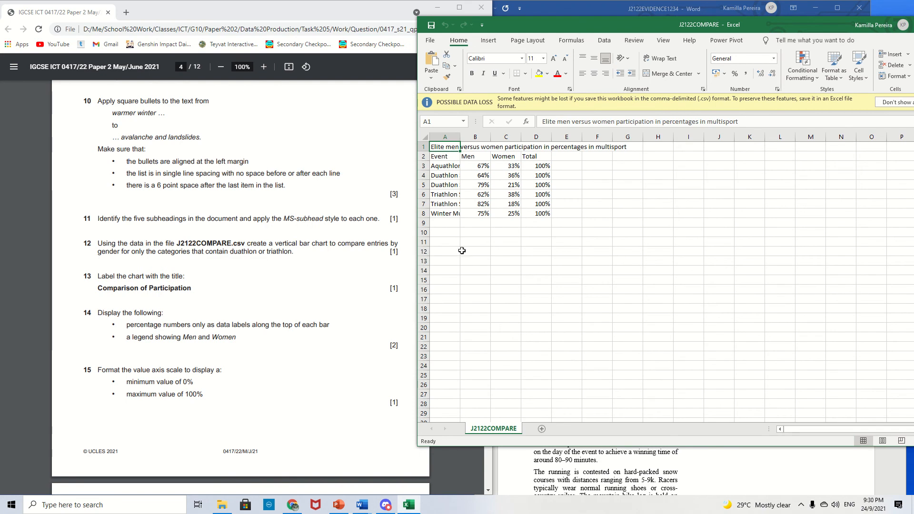
{"action": "left_click_drag", "start_coordinate": [461, 137], "coordinate": [492, 138]}
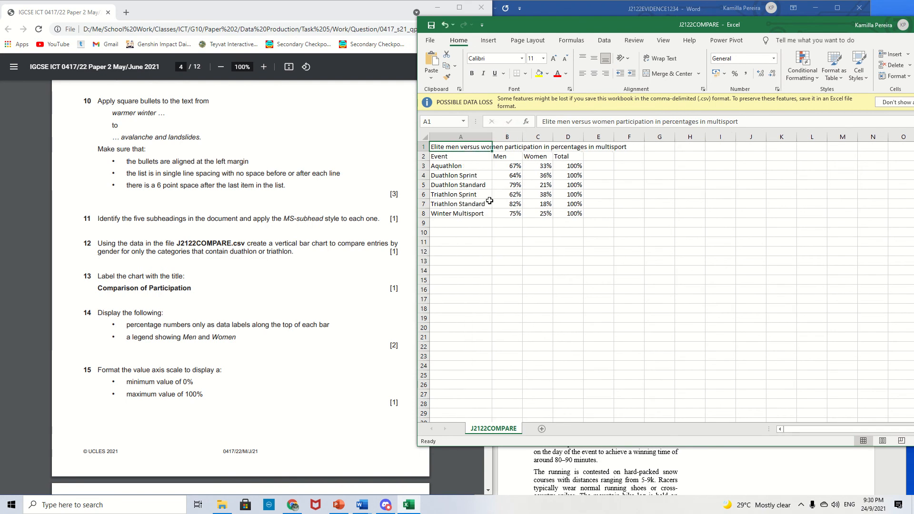
{"action": "left_click", "coordinate": [485, 182]}
{"action": "left_click", "coordinate": [485, 193]}
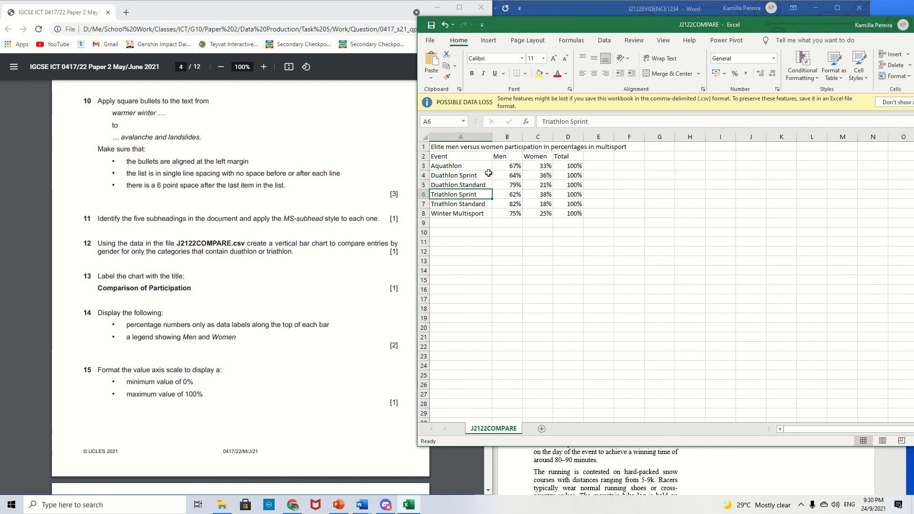
- Select the Duathlon Sprint to Triathlon Sprint rows with Men and Women values and insert a 2-D clustered column chart
{"action": "left_click_drag", "start_coordinate": [486, 175], "coordinate": [547, 196]}
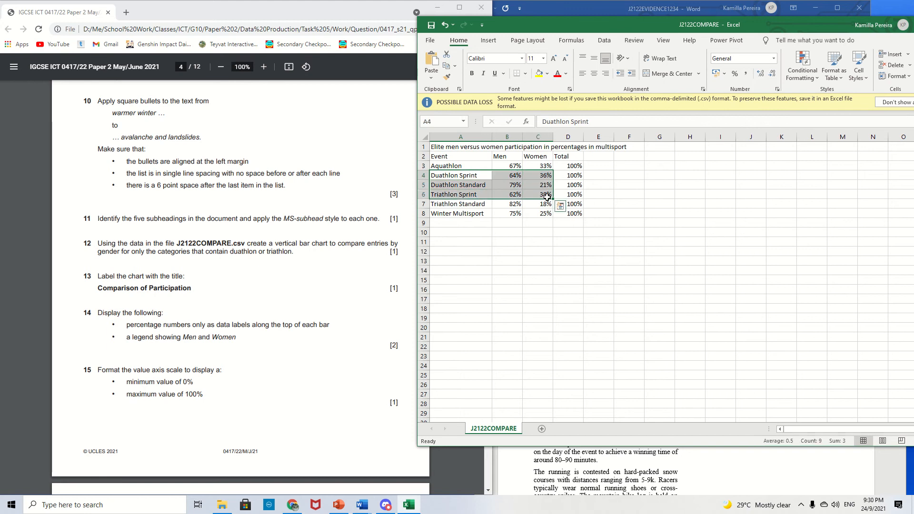
{"action": "left_click", "coordinate": [482, 41]}
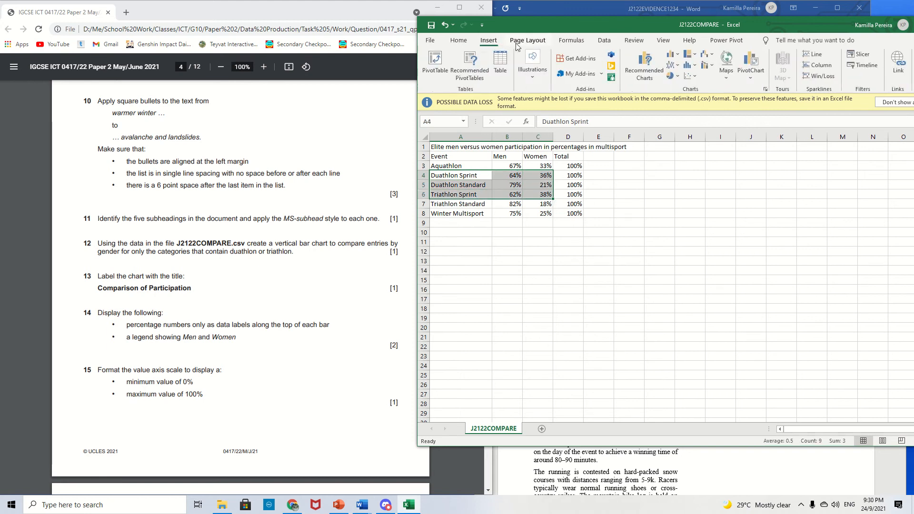
{"action": "left_click", "coordinate": [675, 56]}
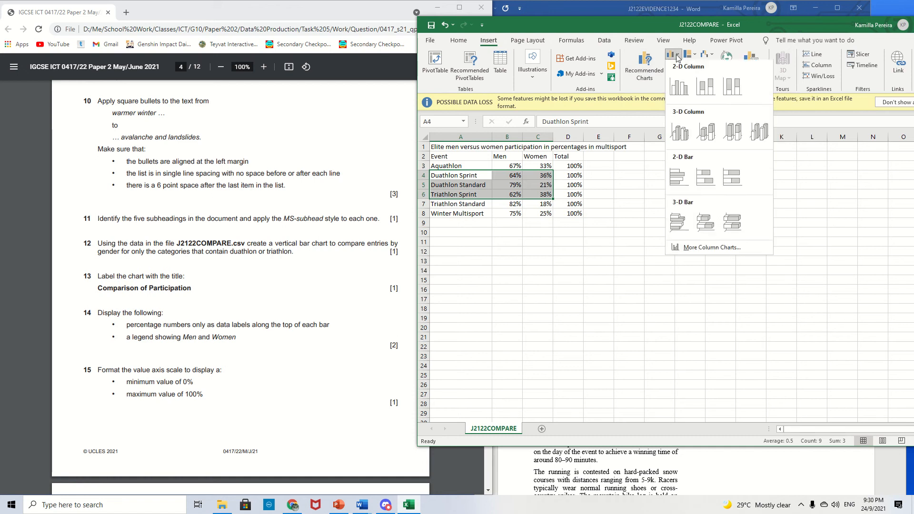
{"action": "left_click", "coordinate": [678, 85]}
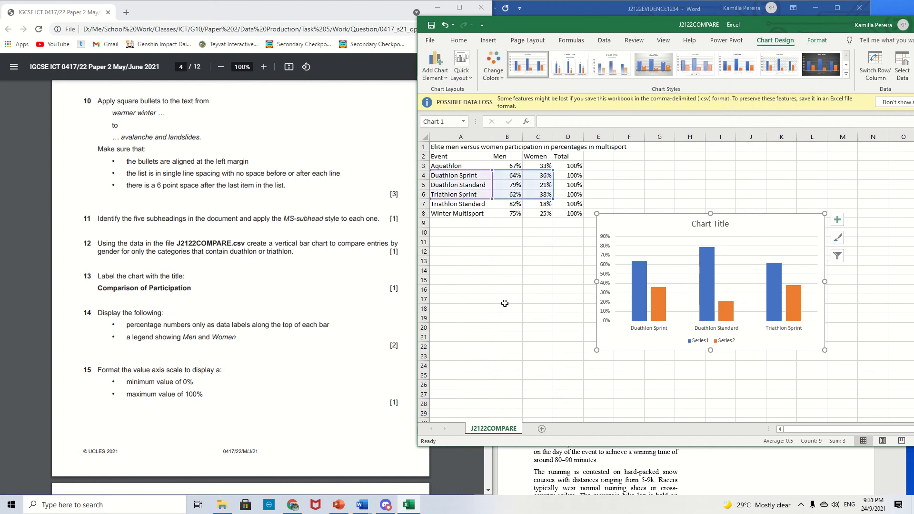
- Read the data label requirement for the chart in the question paper
{"action": "scroll", "coordinate": [203, 295], "scroll_direction": "down", "scroll_amount": 1}
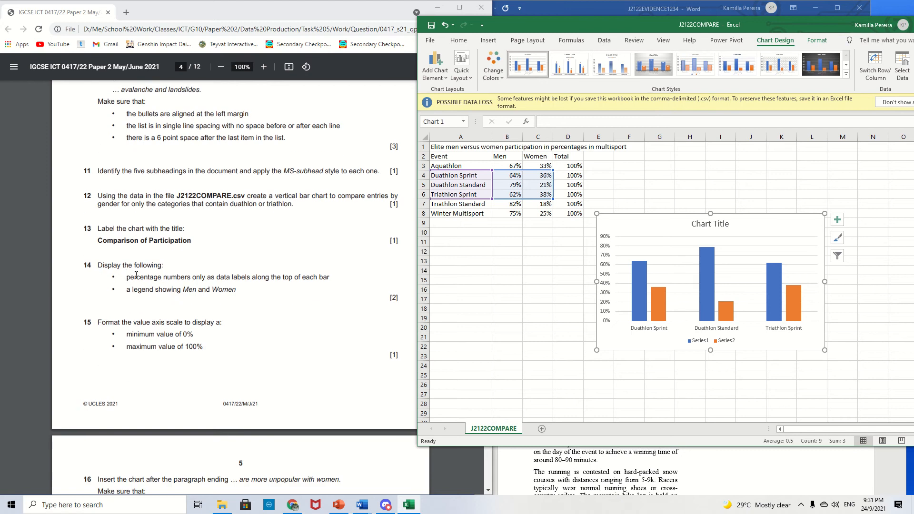
{"action": "left_click_drag", "start_coordinate": [127, 279], "coordinate": [336, 281]}
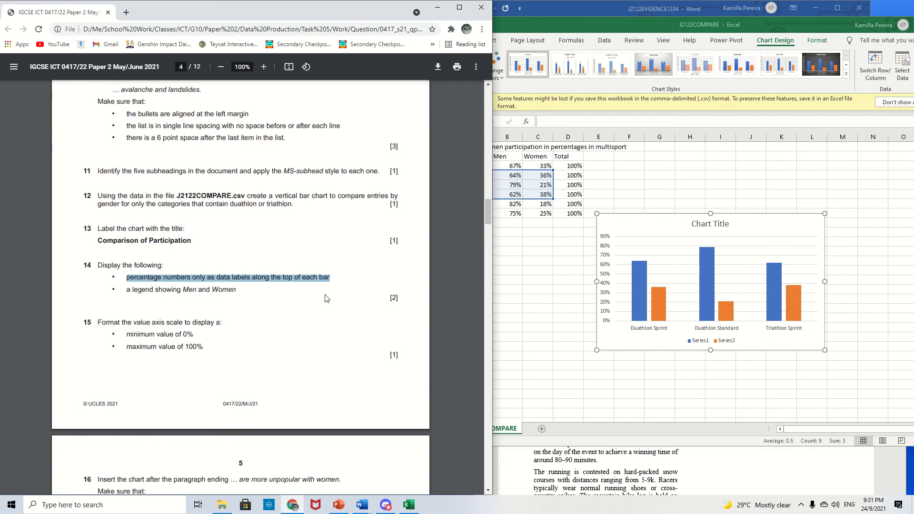
{"action": "left_click", "coordinate": [326, 297]}
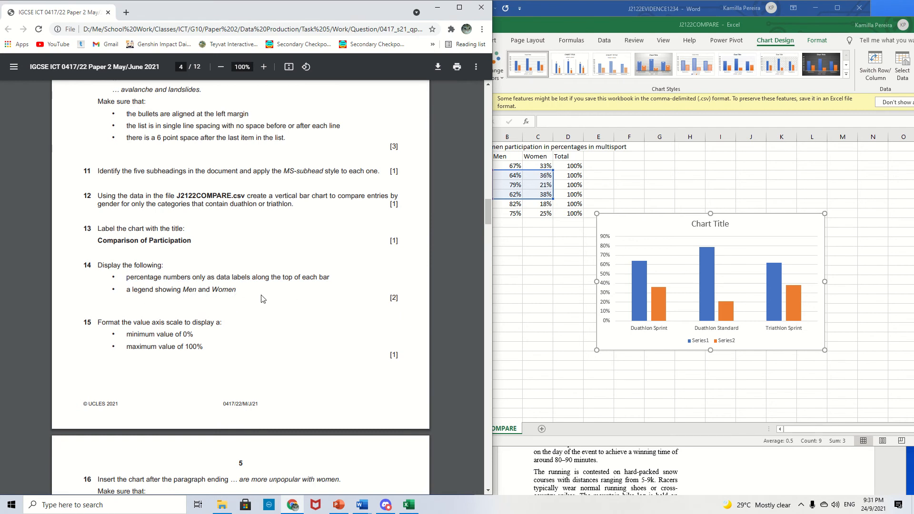
- Copy the title Comparison of Participation from the question paper and paste it as the chart title
{"action": "left_click", "coordinate": [824, 239]}
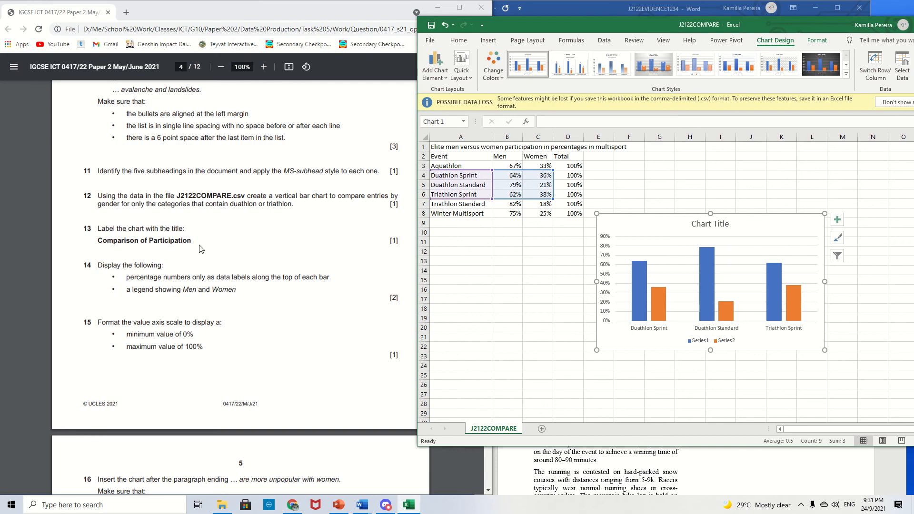
{"action": "left_click_drag", "start_coordinate": [194, 242], "coordinate": [98, 248]}
{"action": "key", "text": "ctrl+c"}
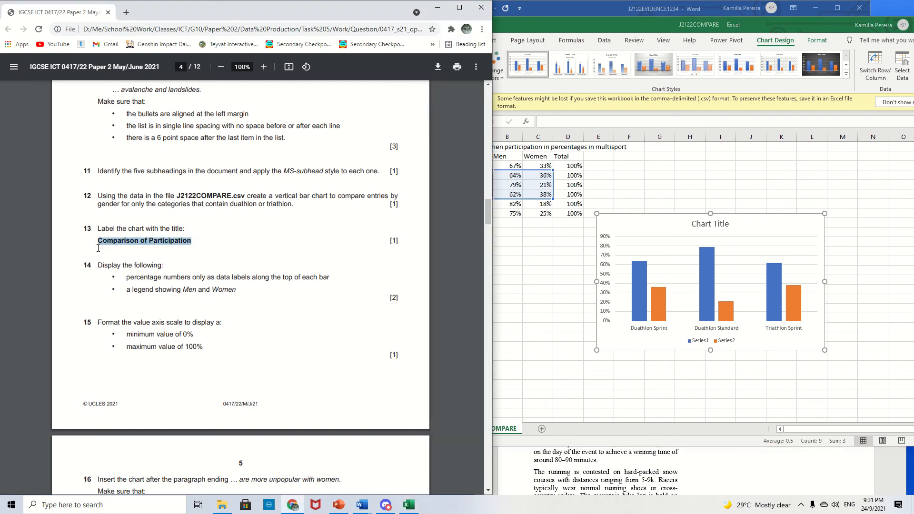
{"action": "left_click", "coordinate": [702, 222]}
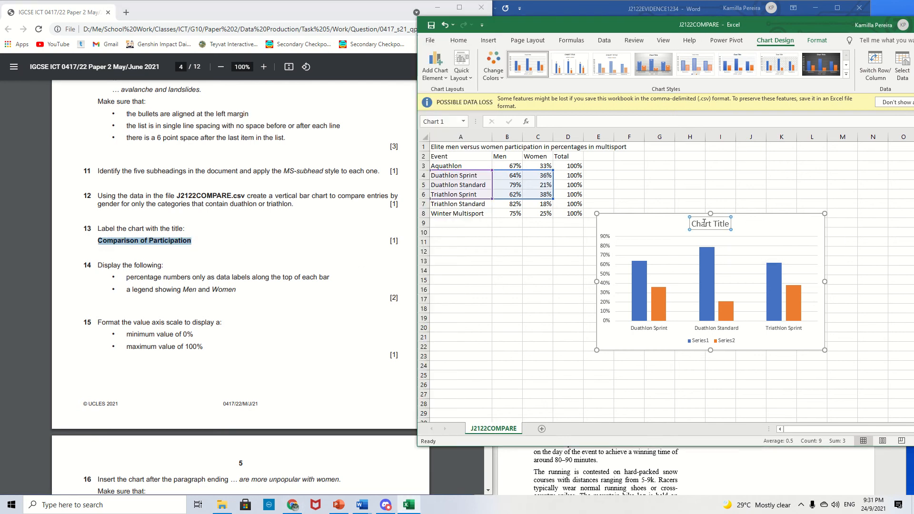
{"action": "left_click", "coordinate": [704, 224]}
{"action": "double_click", "coordinate": [704, 225]}
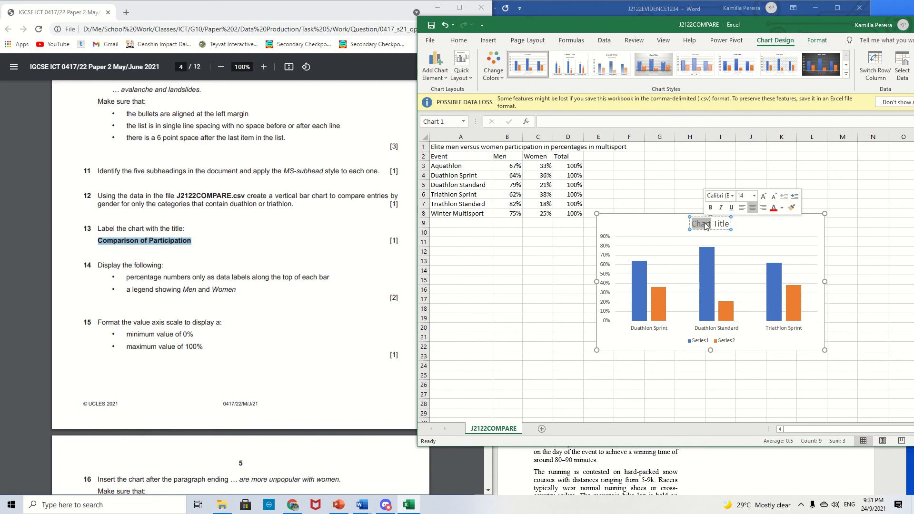
{"action": "triple_click", "coordinate": [705, 226]}
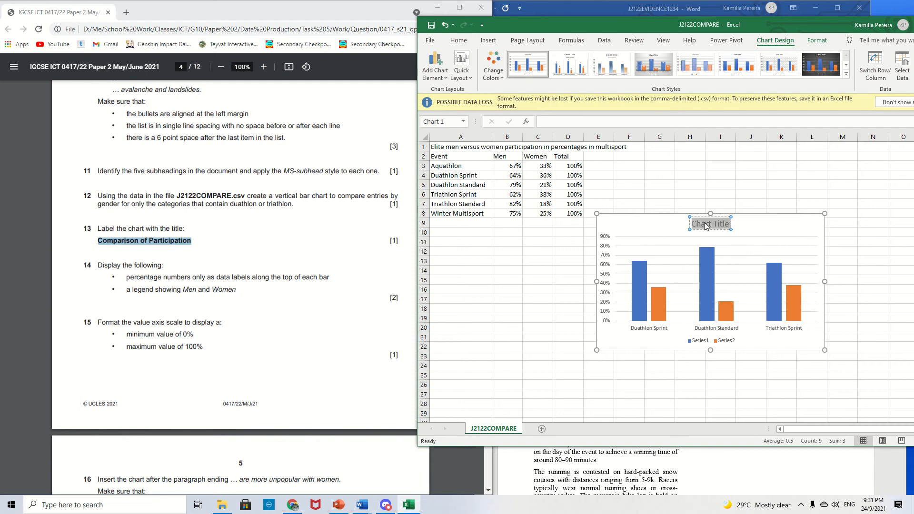
{"action": "key", "text": "ctrl+v"}
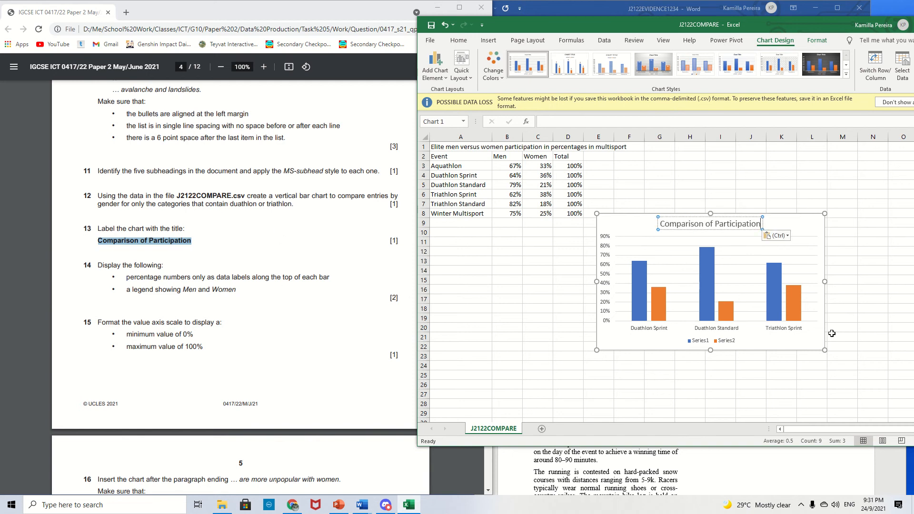
{"action": "left_click", "coordinate": [770, 357]}
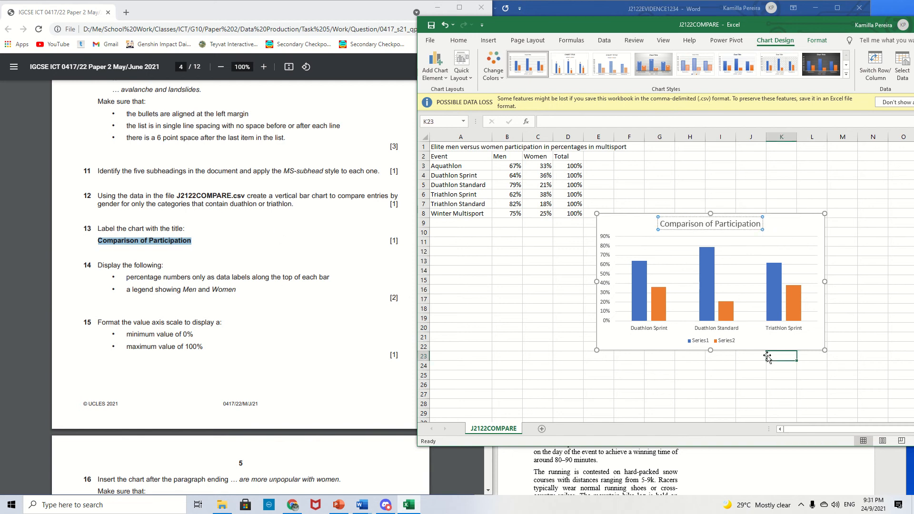
- Remove the chart axes and add data labels to the bars through the chart elements
{"action": "left_click", "coordinate": [100, 266]}
{"action": "left_click_drag", "start_coordinate": [99, 265], "coordinate": [241, 292]}
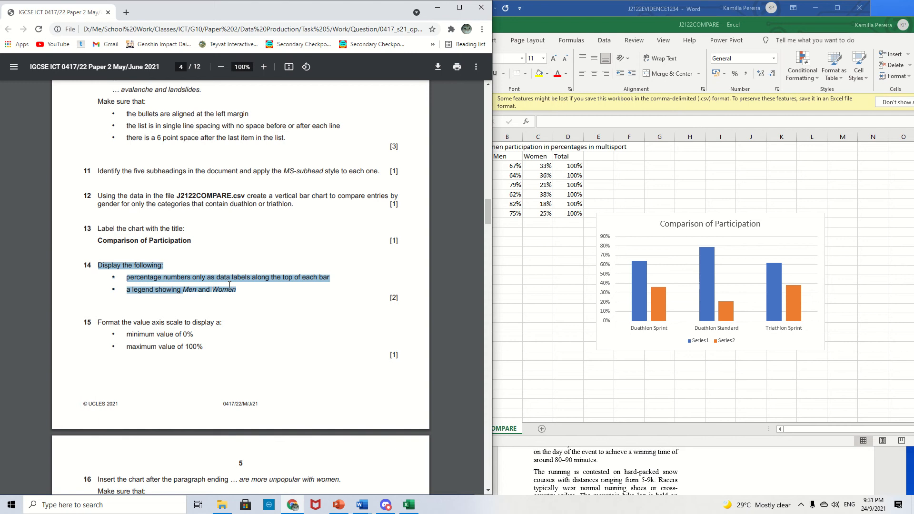
{"action": "left_click", "coordinate": [643, 194]}
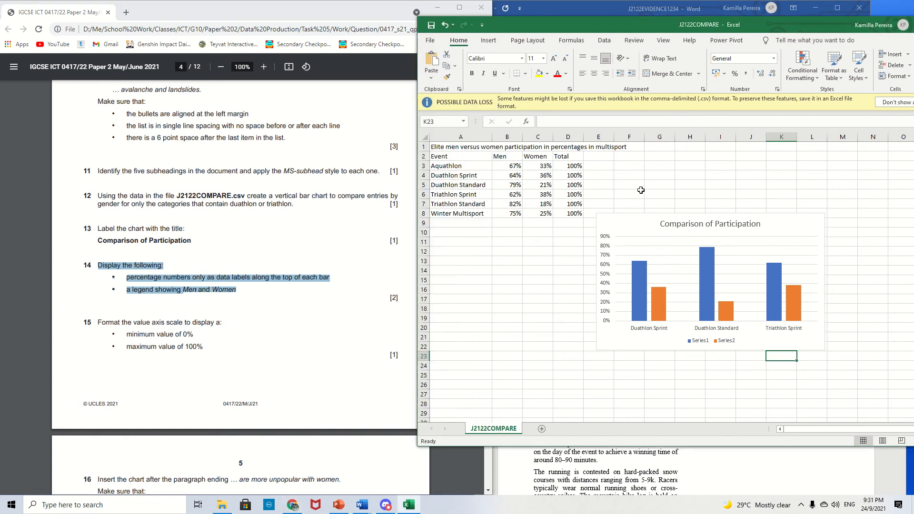
{"action": "left_click", "coordinate": [642, 224]}
{"action": "left_click", "coordinate": [836, 220]}
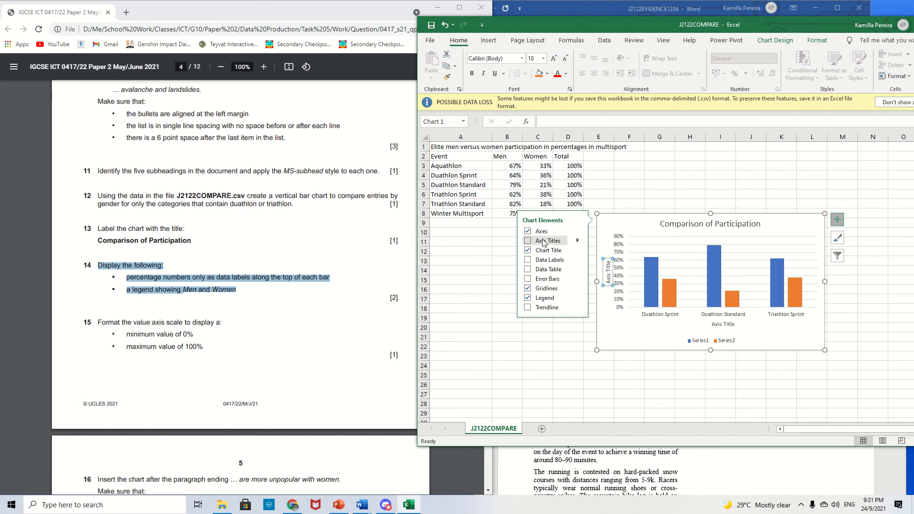
{"action": "left_click", "coordinate": [540, 234]}
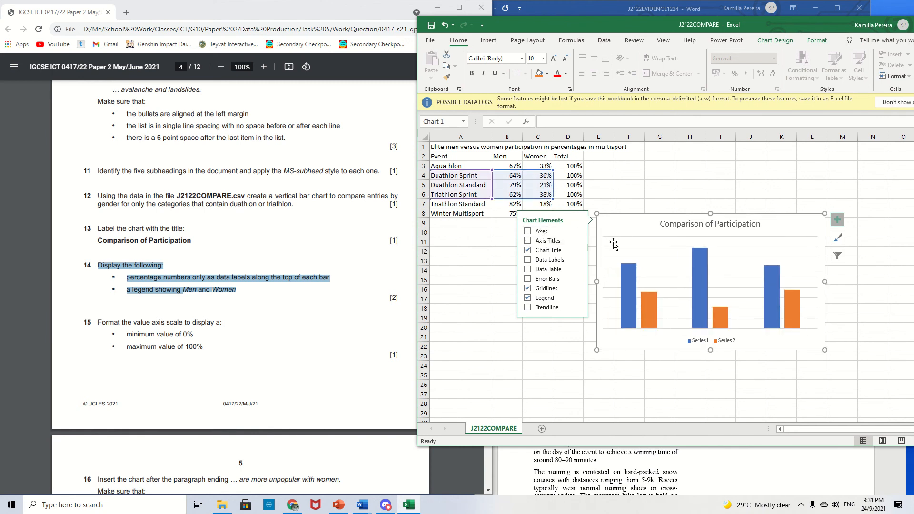
{"action": "left_click", "coordinate": [552, 261]}
{"action": "left_click", "coordinate": [555, 348]}
- Select the chart legend
{"action": "left_click", "coordinate": [688, 340]}
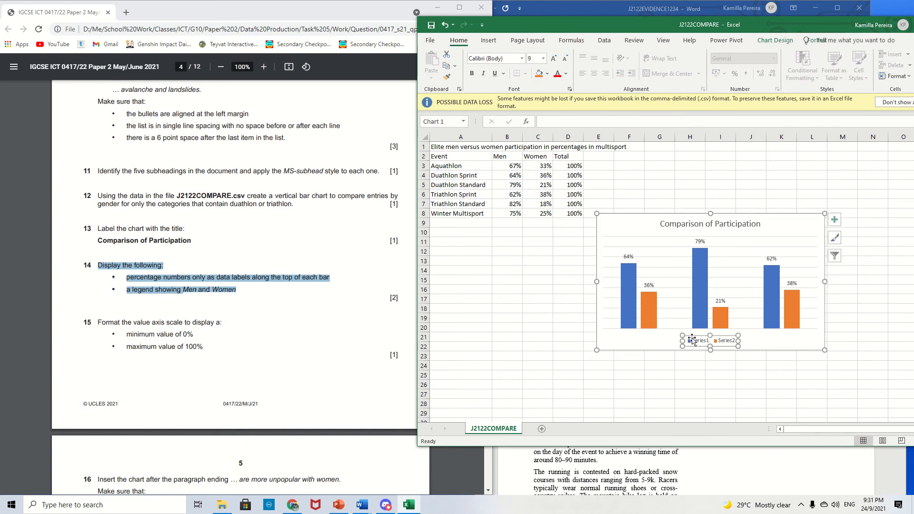
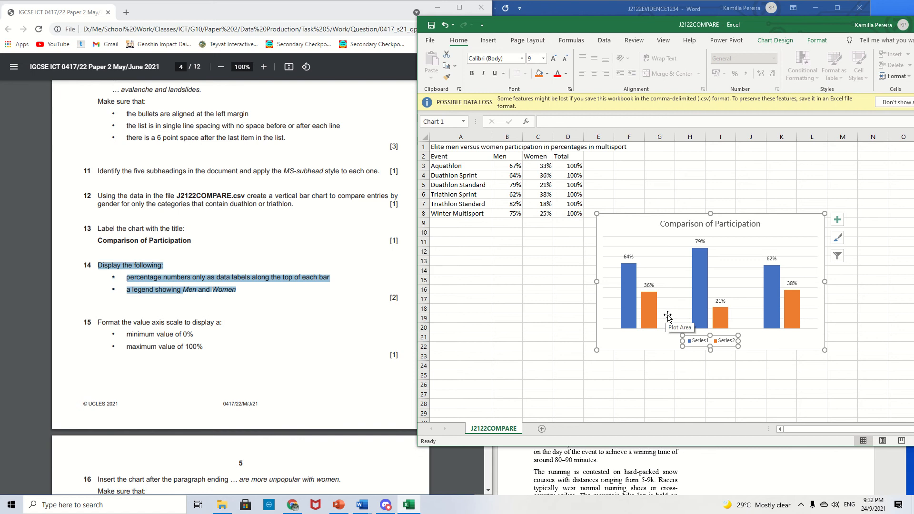
- Rename the chart's two data series to Men and Women by linking their names to the column heading cells
{"action": "right_click", "coordinate": [689, 341]}
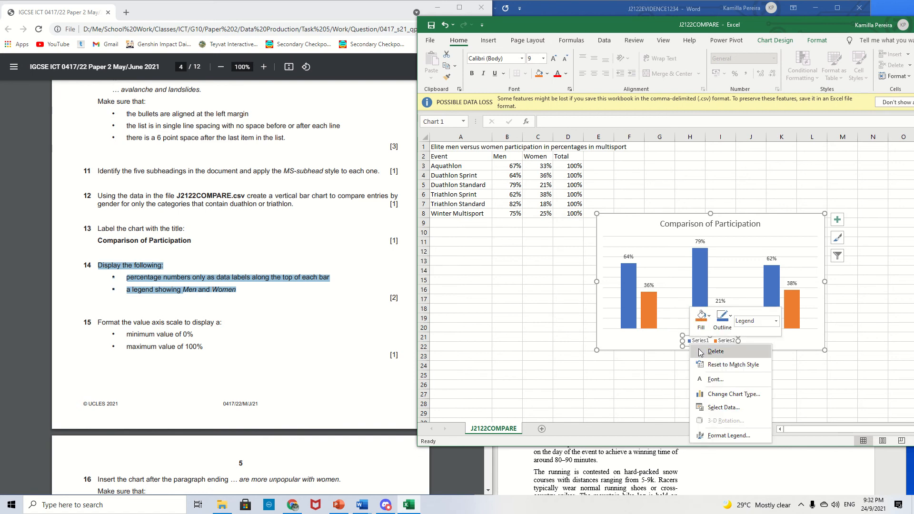
{"action": "left_click", "coordinate": [722, 407]}
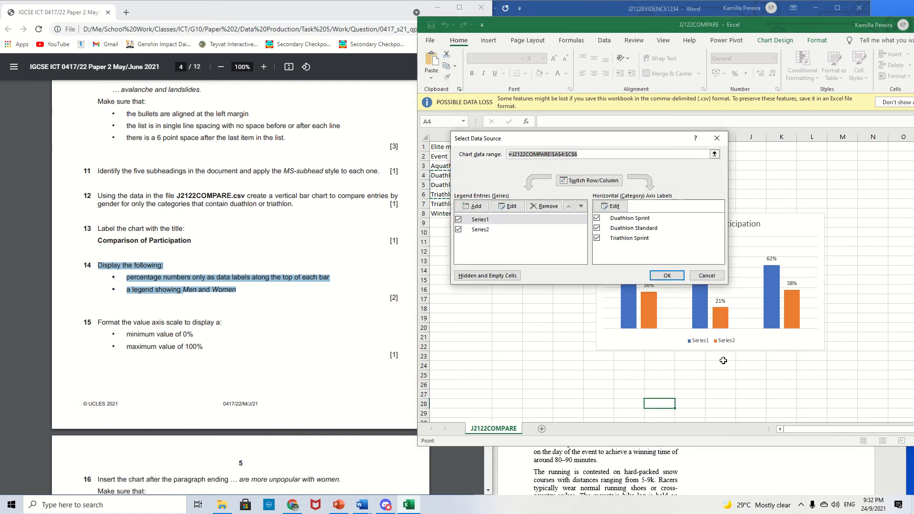
{"action": "left_click_drag", "start_coordinate": [607, 144], "coordinate": [807, 144]}
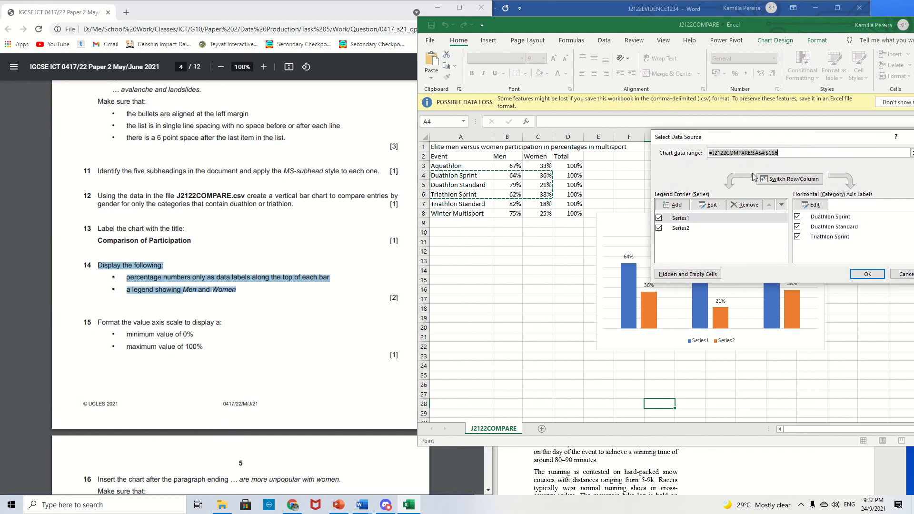
{"action": "left_click", "coordinate": [687, 218]}
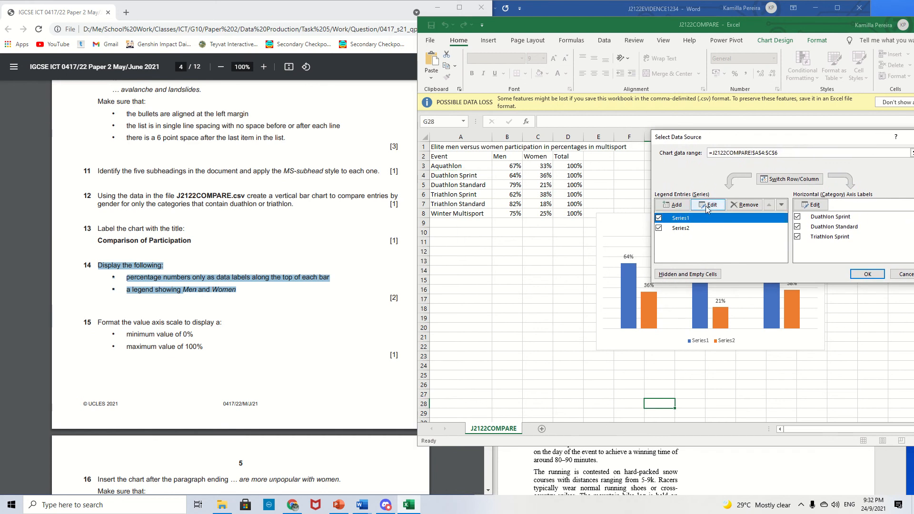
{"action": "left_click", "coordinate": [707, 205]}
{"action": "left_click", "coordinate": [510, 156]}
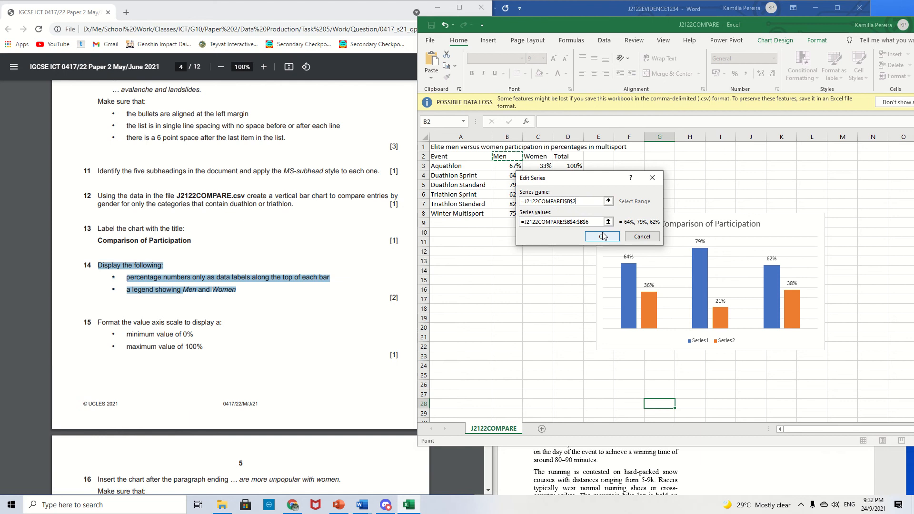
{"action": "left_click", "coordinate": [602, 236]}
{"action": "left_click", "coordinate": [696, 230]}
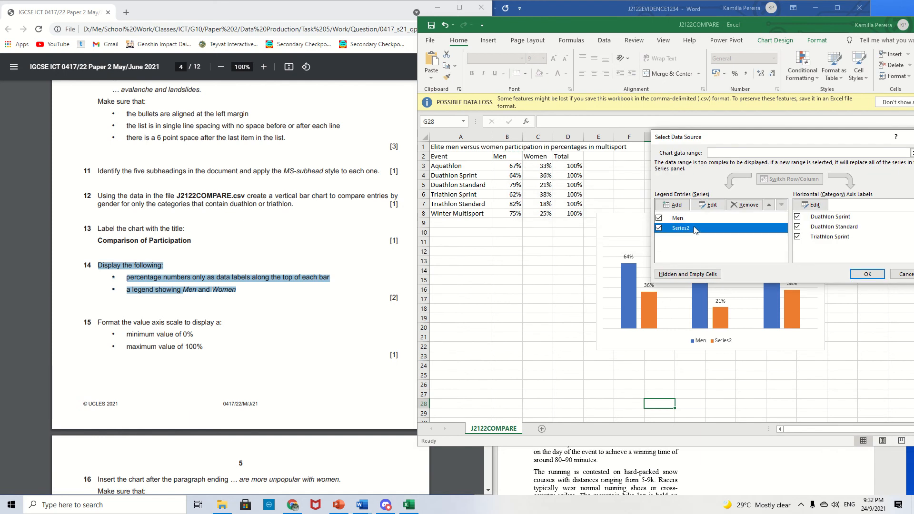
{"action": "left_click", "coordinate": [708, 205]}
{"action": "left_click", "coordinate": [537, 156]}
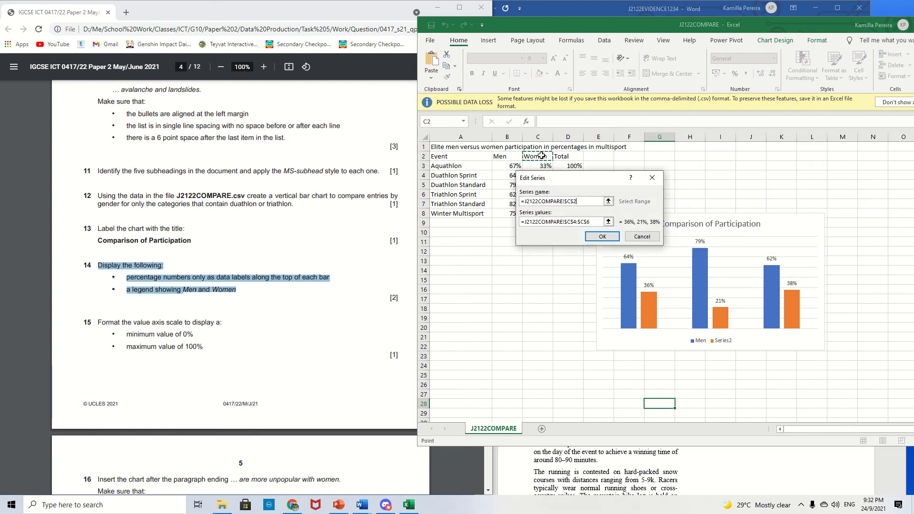
{"action": "left_click", "coordinate": [602, 236]}
{"action": "left_click", "coordinate": [861, 279]}
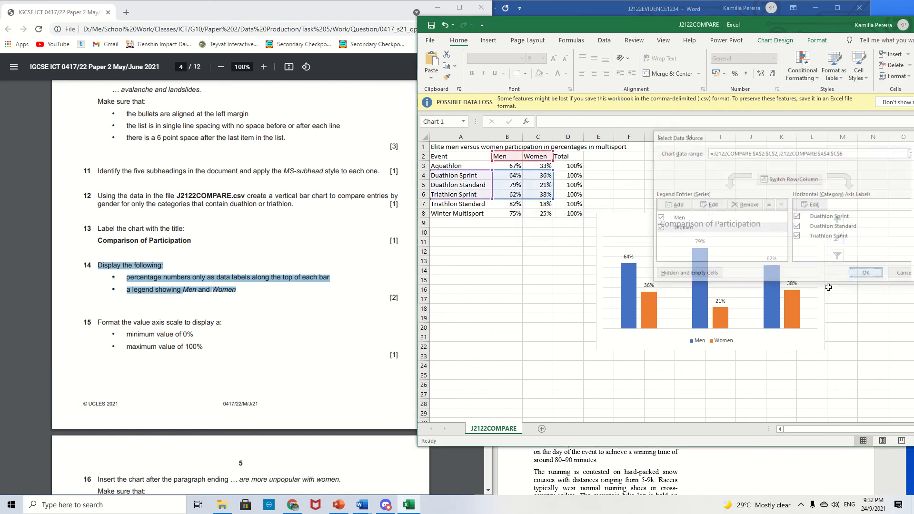
- Reopen the chart's data source to check the legend entries and close it
{"action": "right_click", "coordinate": [696, 341]}
{"action": "left_click", "coordinate": [730, 402]}
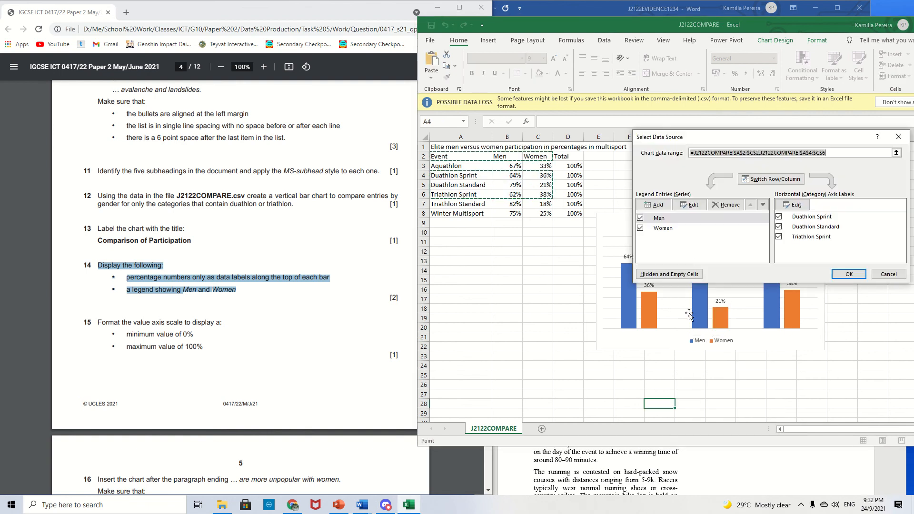
{"action": "left_click", "coordinate": [675, 230]}
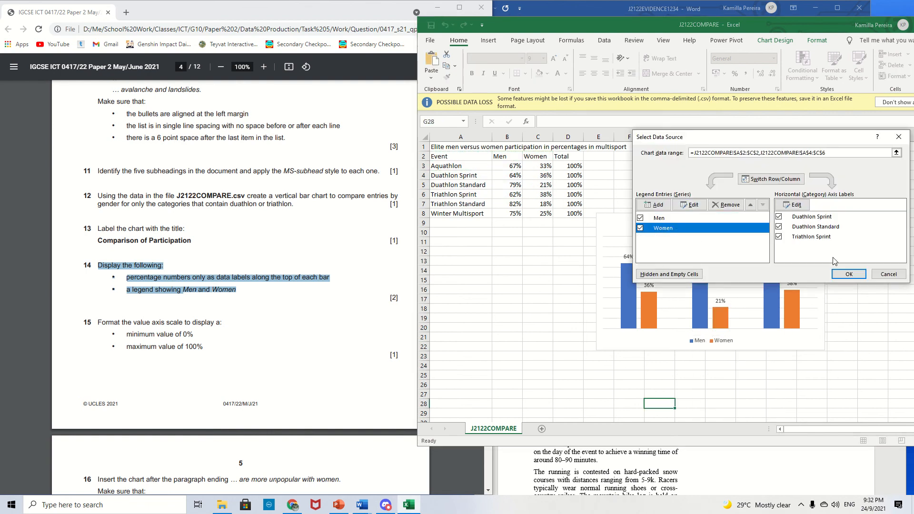
{"action": "left_click", "coordinate": [849, 274]}
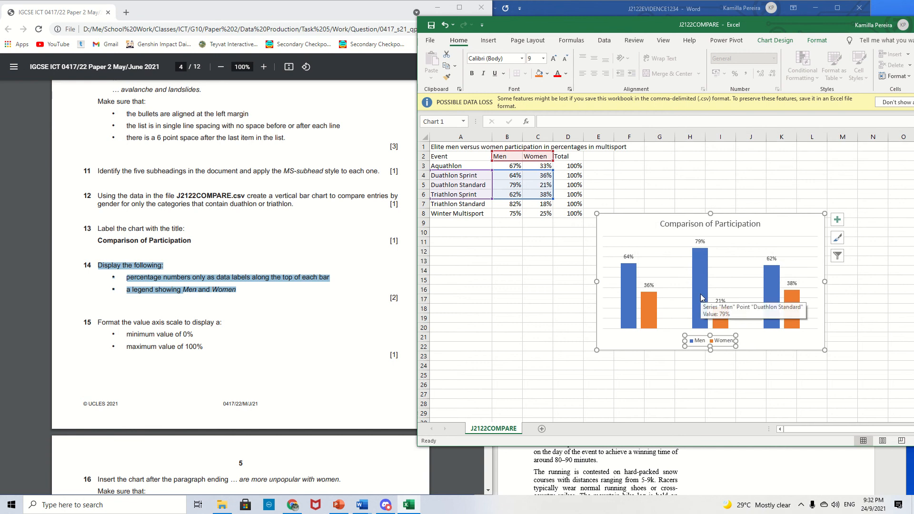
- Read question 15's value axis scale requirement in the question paper
{"action": "left_click", "coordinate": [623, 366]}
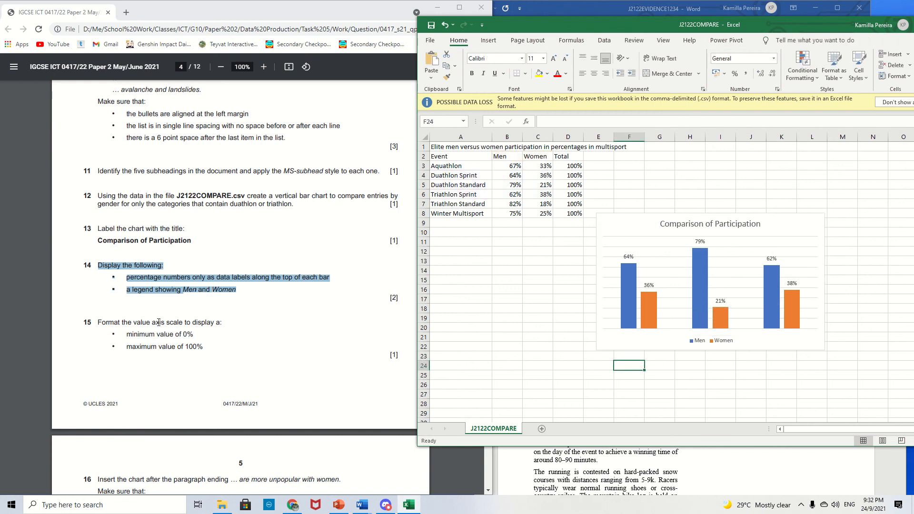
{"action": "left_click_drag", "start_coordinate": [134, 322], "coordinate": [211, 351]}
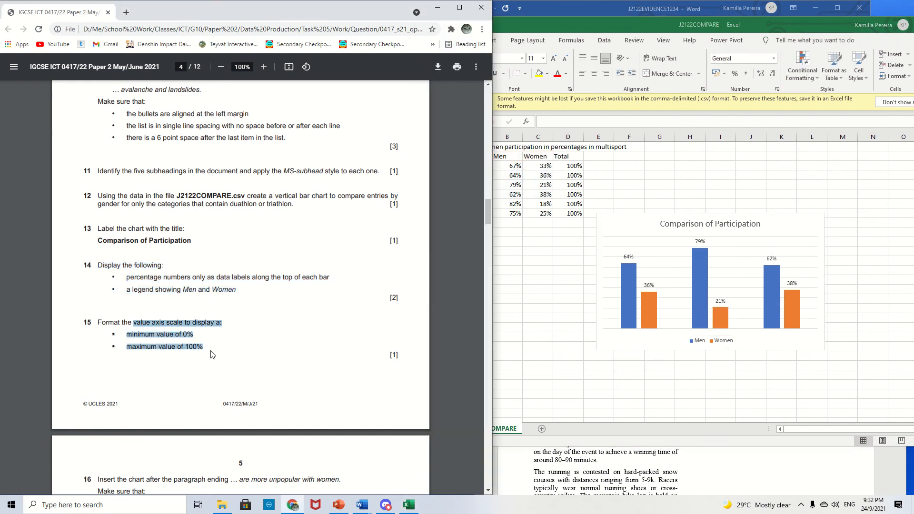
{"action": "left_click", "coordinate": [185, 334]}
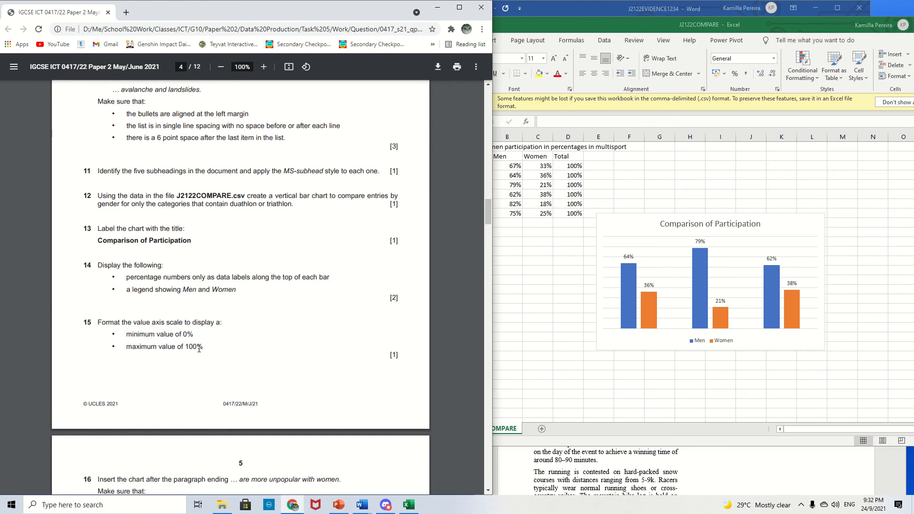
{"action": "left_click_drag", "start_coordinate": [185, 346], "coordinate": [204, 346]}
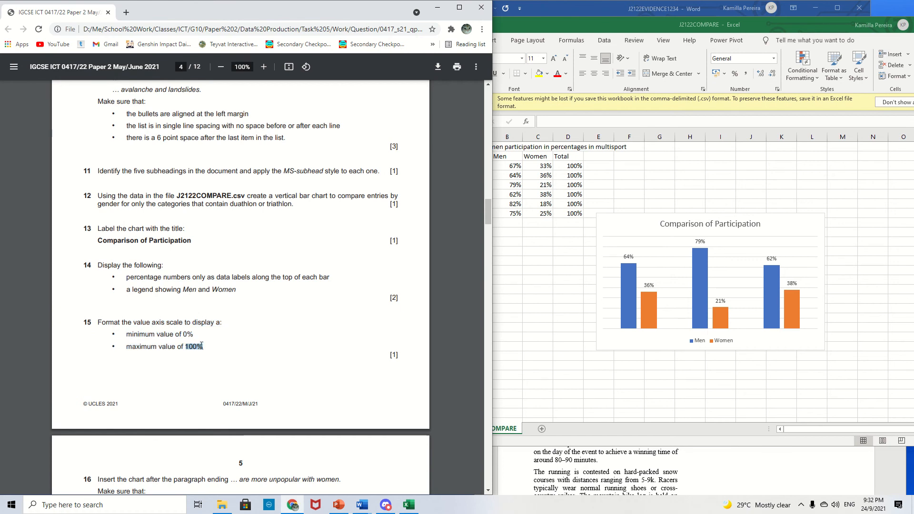
- Turn the chart axes back on through the chart elements
{"action": "left_click", "coordinate": [531, 377]}
{"action": "left_click", "coordinate": [604, 266]}
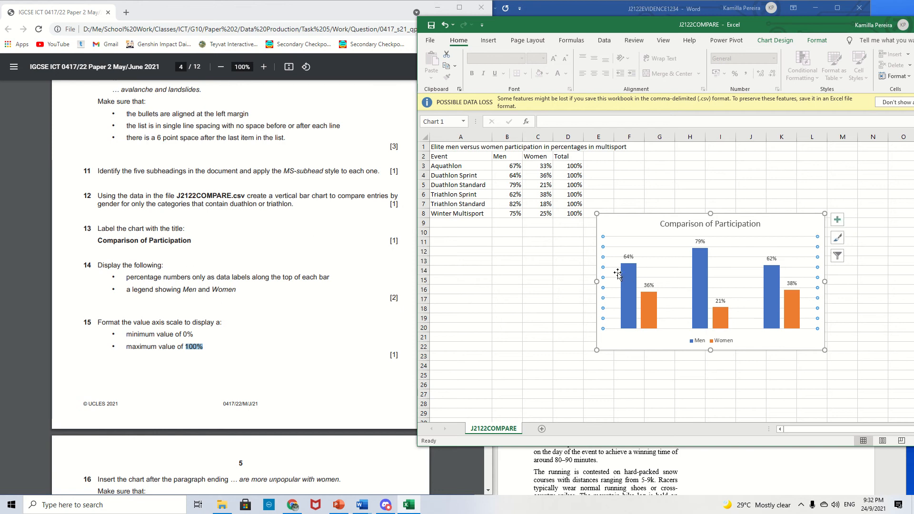
{"action": "left_click", "coordinate": [837, 219]}
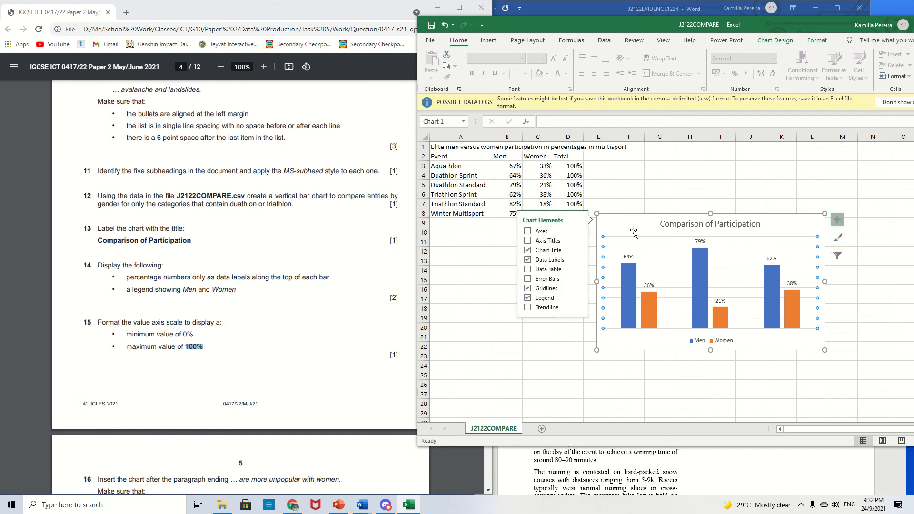
{"action": "left_click", "coordinate": [527, 231]}
{"action": "left_click", "coordinate": [617, 354]}
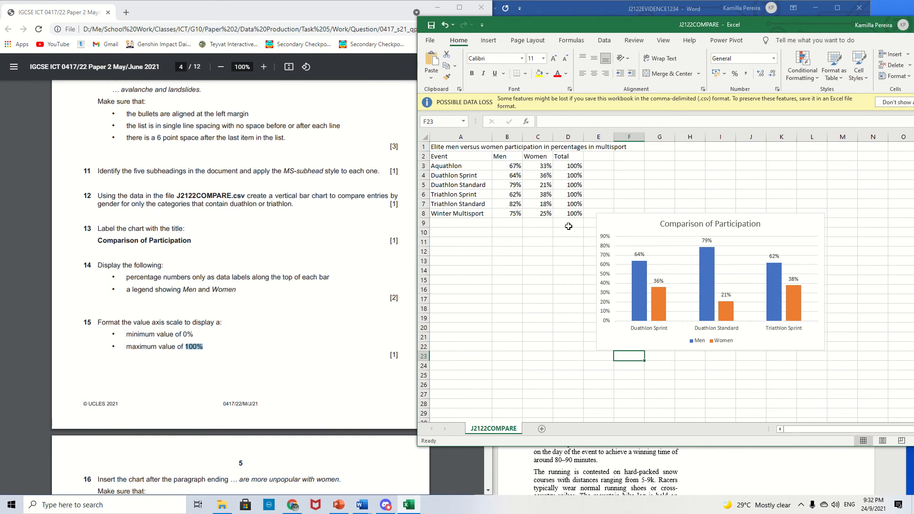
- Open Format Axis for the vertical value axis and set its maximum bound to 1
{"action": "left_click", "coordinate": [605, 268]}
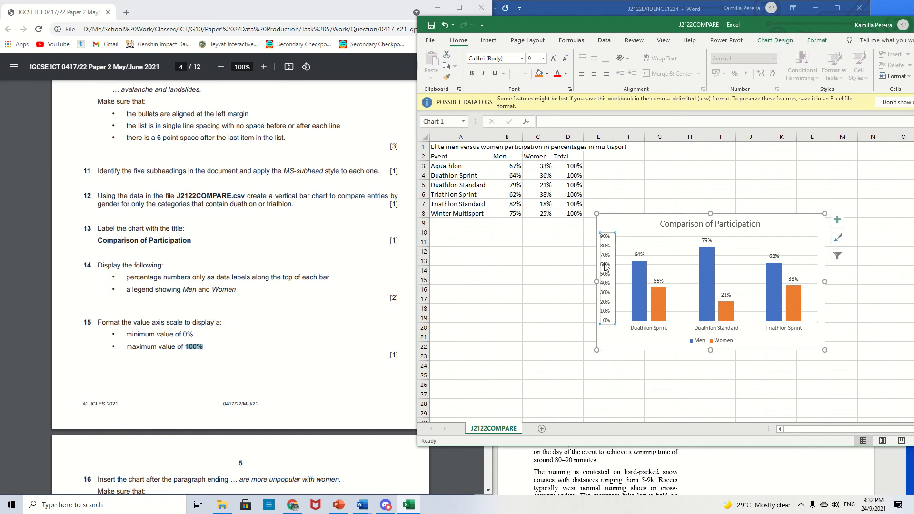
{"action": "right_click", "coordinate": [605, 267]}
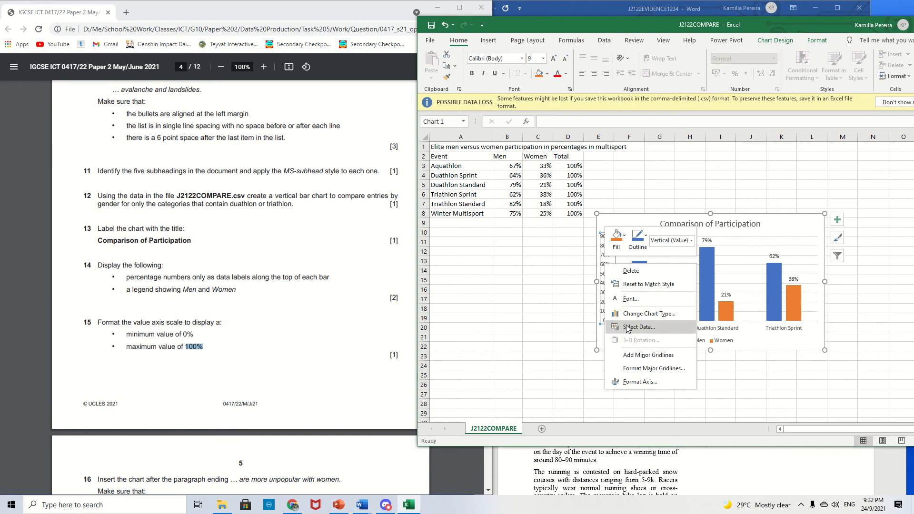
{"action": "left_click", "coordinate": [629, 382]}
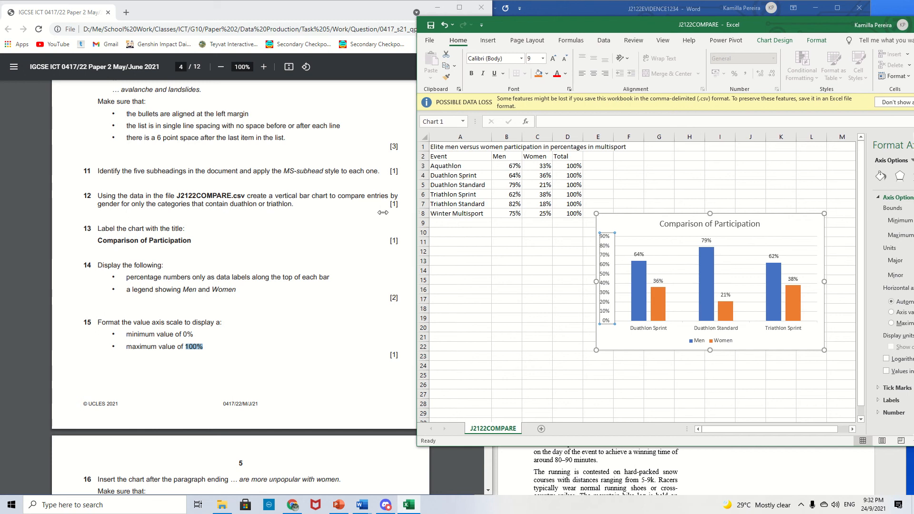
{"action": "left_click_drag", "start_coordinate": [417, 217], "coordinate": [283, 213]}
{"action": "left_click_drag", "start_coordinate": [522, 30], "coordinate": [378, 36]}
{"action": "double_click", "coordinate": [798, 235]}
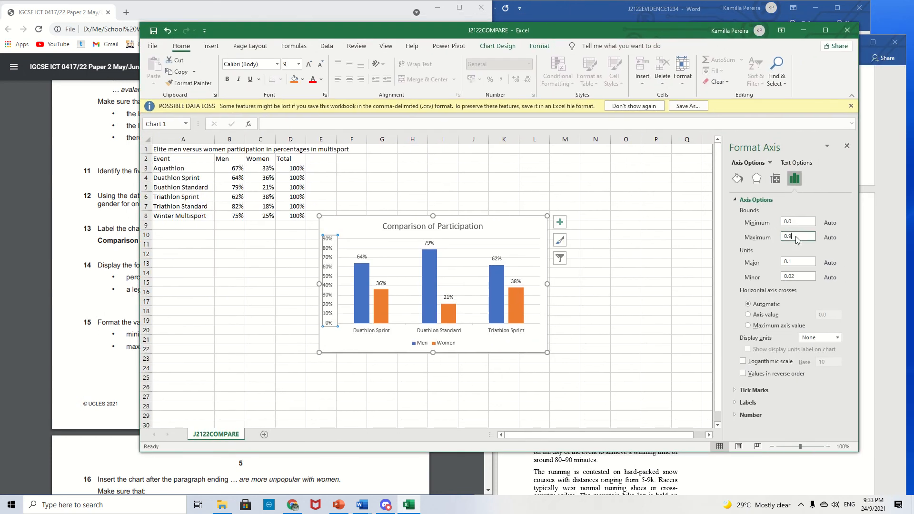
{"action": "type", "text": "1"}
{"action": "key", "text": "Return"}
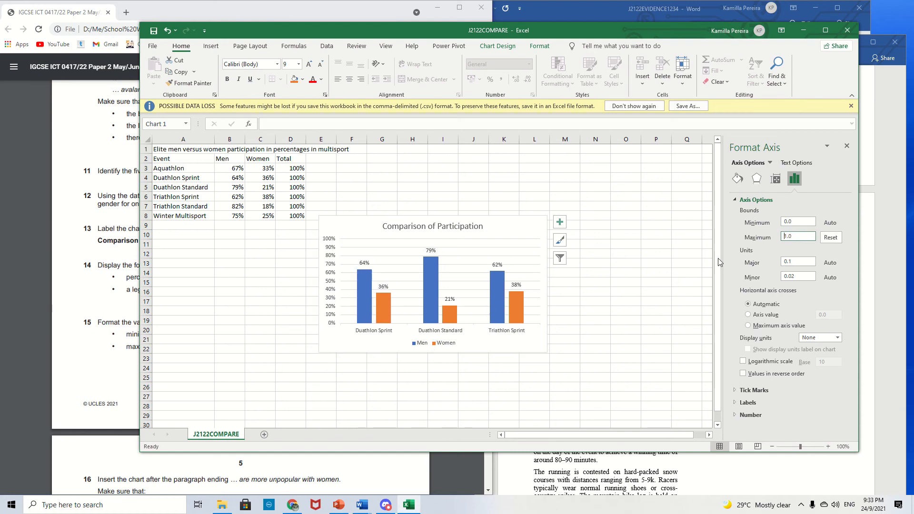
{"action": "left_click", "coordinate": [623, 272]}
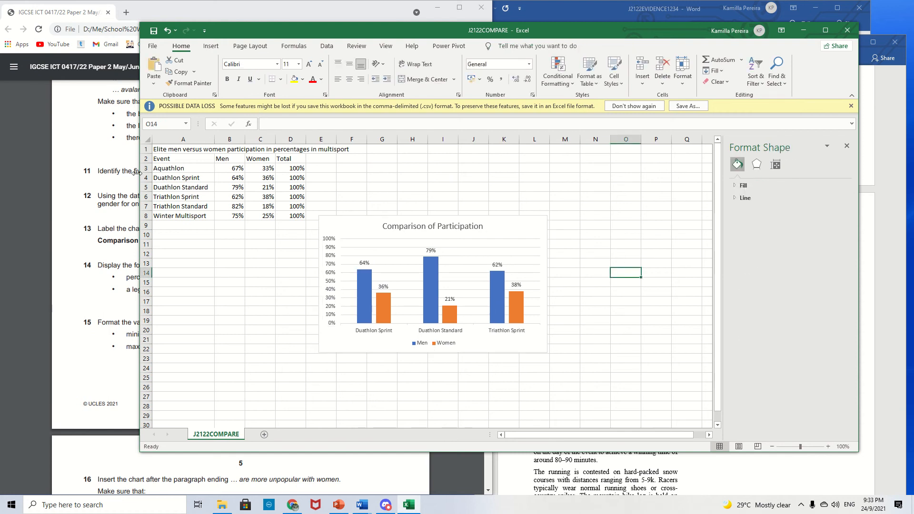
- Turn the chart axes off again through the chart elements
{"action": "left_click_drag", "start_coordinate": [136, 172], "coordinate": [283, 181]}
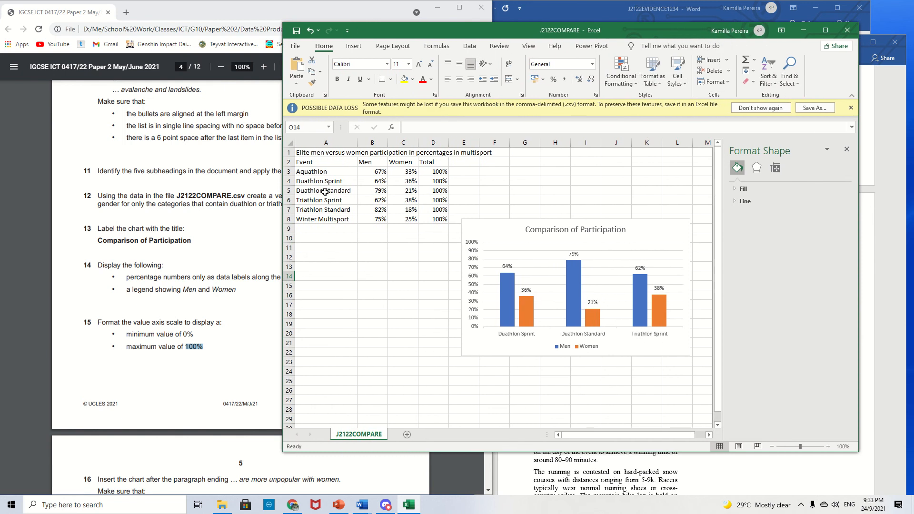
{"action": "left_click", "coordinate": [477, 257]}
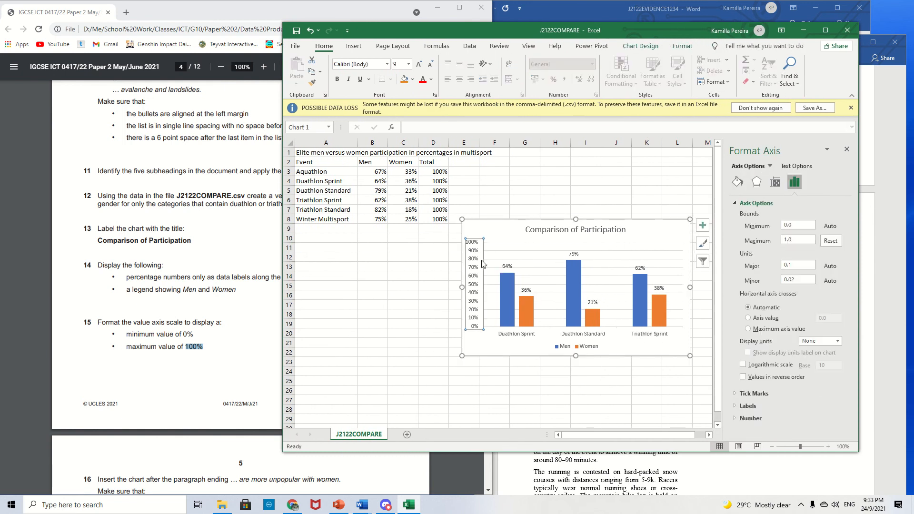
{"action": "right_click", "coordinate": [474, 257]}
{"action": "left_click", "coordinate": [703, 227]}
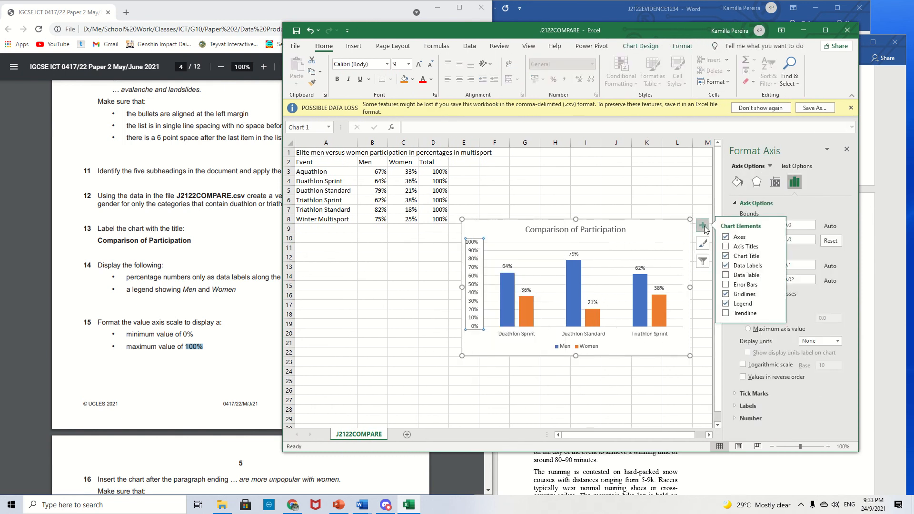
{"action": "left_click", "coordinate": [725, 236]}
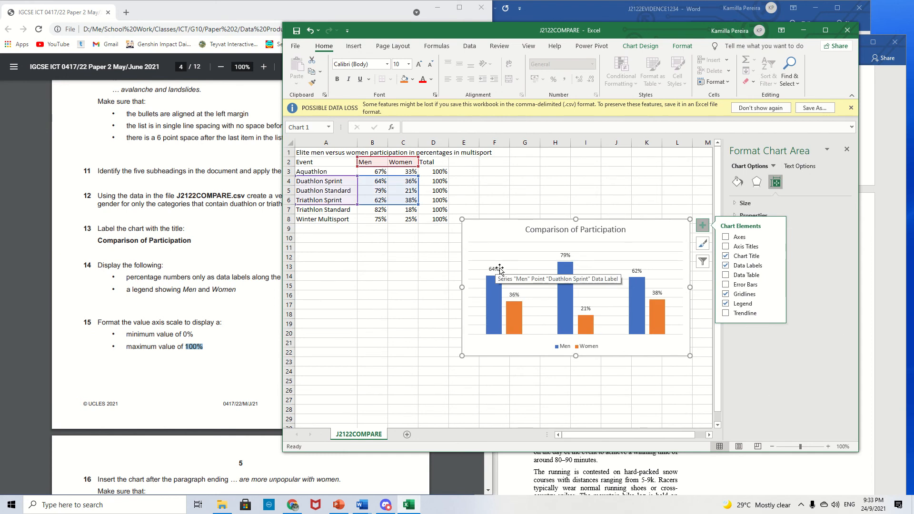
{"action": "left_click", "coordinate": [620, 191]}
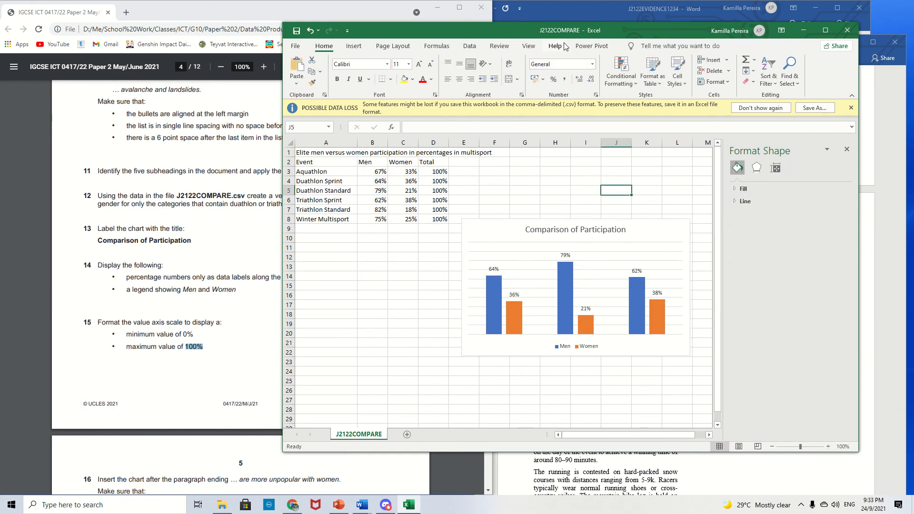
- Read question 16 about inserting the chart after the paragraph ending are more unpopular with women
{"action": "left_click_drag", "start_coordinate": [617, 36], "coordinate": [766, 28]}
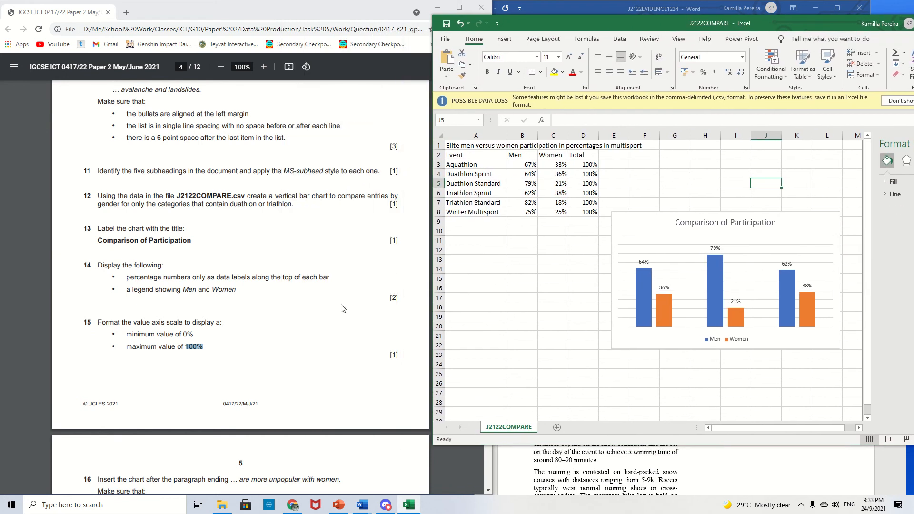
{"action": "left_click", "coordinate": [227, 294]}
{"action": "scroll", "coordinate": [227, 293], "scroll_direction": "down", "scroll_amount": 4}
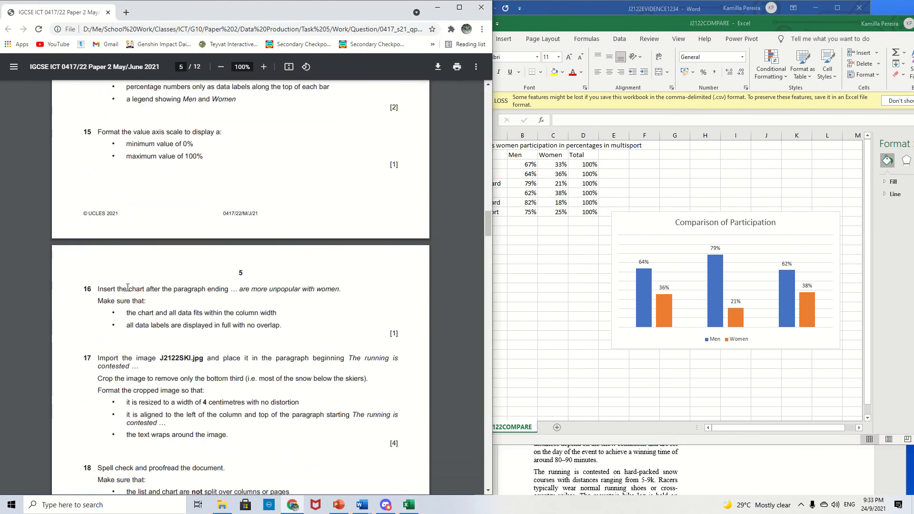
{"action": "left_click_drag", "start_coordinate": [130, 288], "coordinate": [343, 296]}
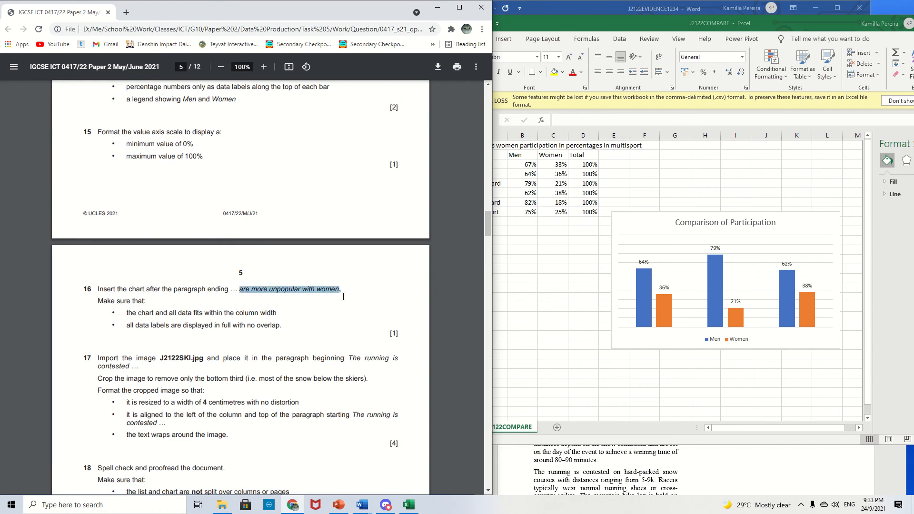
{"action": "left_click", "coordinate": [353, 305]}
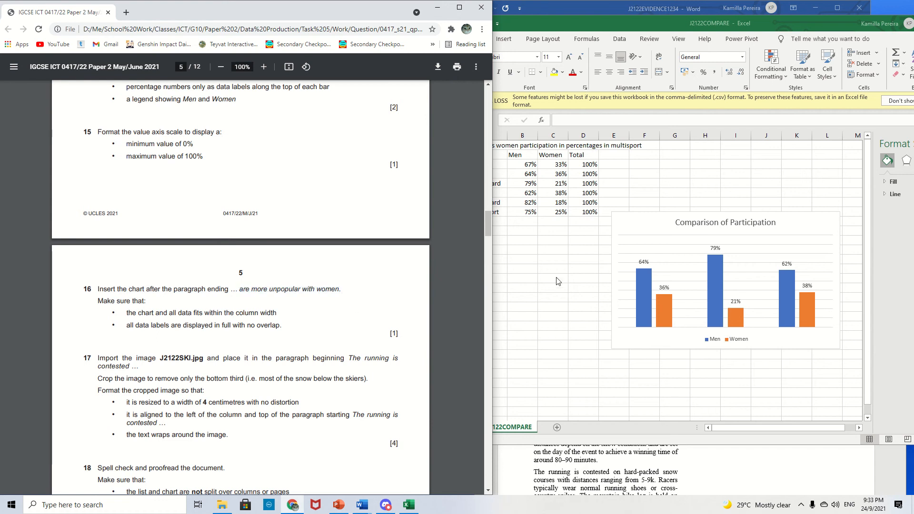
- Switch to the MSREVIEW document in Word and maximize its window
{"action": "left_click", "coordinate": [622, 228]}
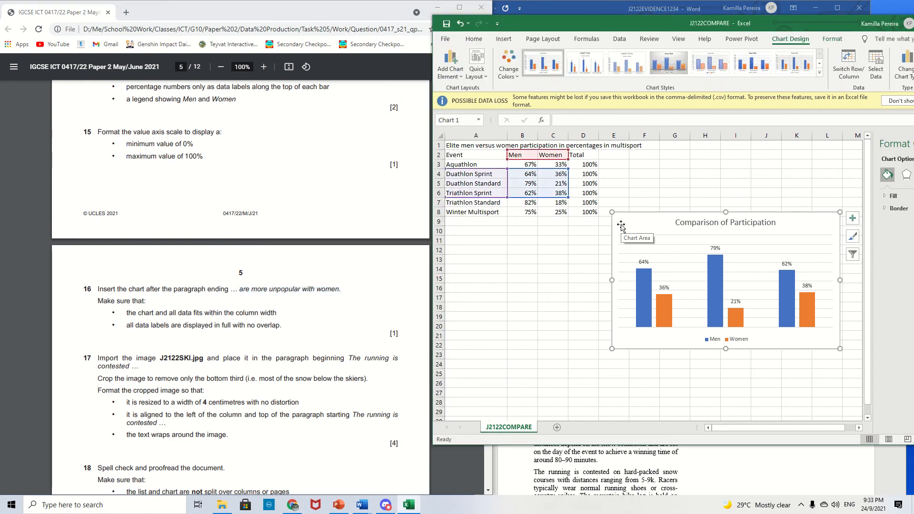
{"action": "key", "text": "alt+Tab"}
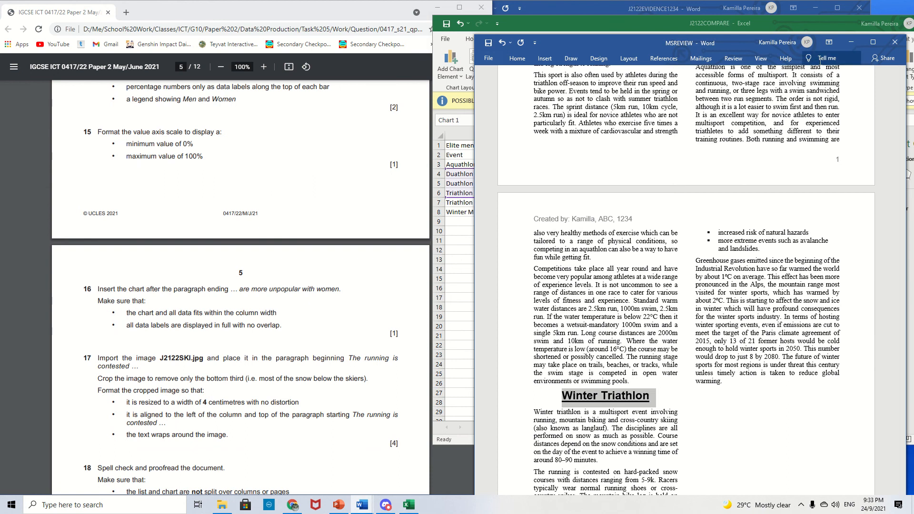
{"action": "left_click", "coordinate": [872, 42]}
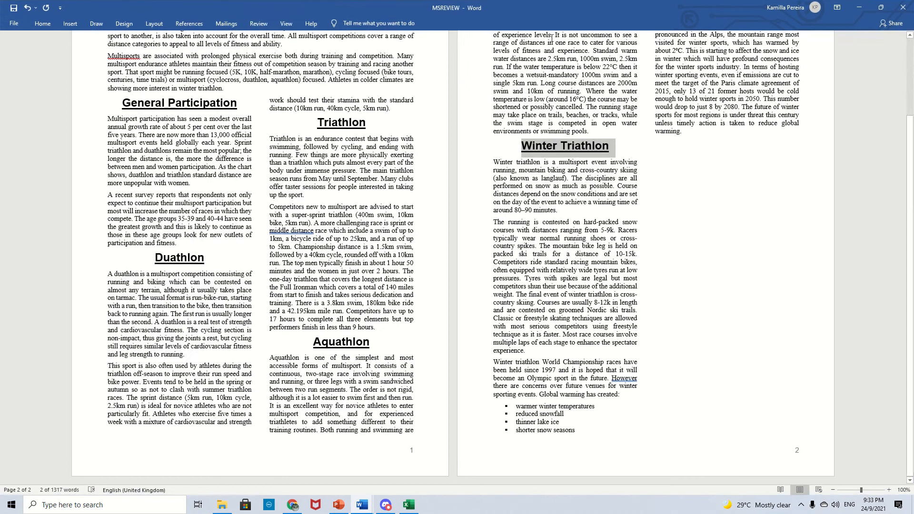
- Open the Navigation pane and search the document for more popular with women, scrolling through the pages
{"action": "left_click", "coordinate": [416, 24]}
{"action": "type", "text": "nav"}
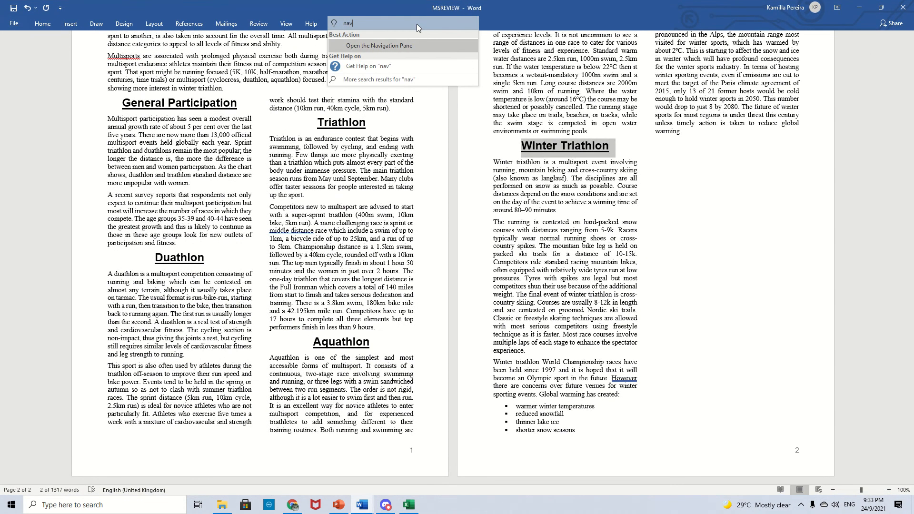
{"action": "key", "text": "Return"}
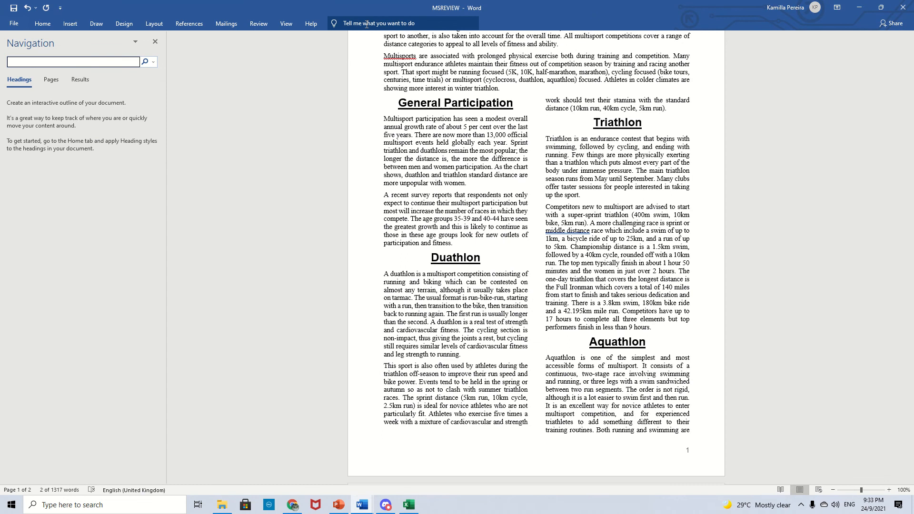
{"action": "type", "text": "more popular"}
{"action": "scroll", "coordinate": [399, 116], "scroll_direction": "down", "scroll_amount": 5}
{"action": "scroll", "coordinate": [417, 201], "scroll_direction": "down", "scroll_amount": 1}
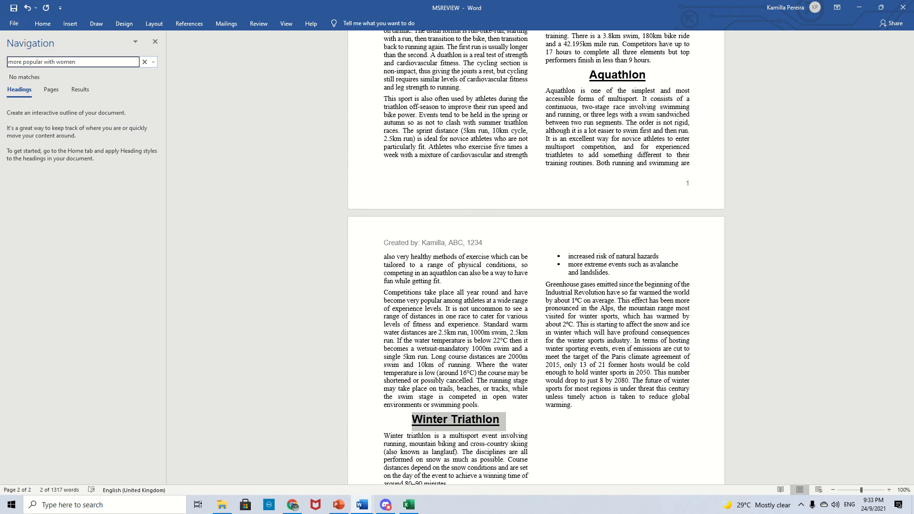
{"action": "scroll", "coordinate": [341, 203], "scroll_direction": "down", "scroll_amount": 3}
{"action": "left_click", "coordinate": [553, 321]}
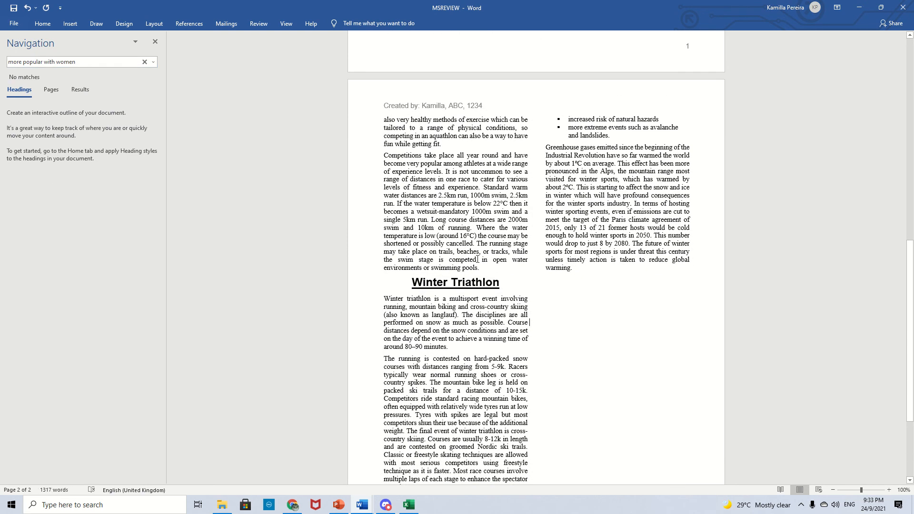
{"action": "scroll", "coordinate": [534, 214], "scroll_direction": "down", "scroll_amount": 2}
{"action": "scroll", "coordinate": [534, 214], "scroll_direction": "down", "scroll_amount": 2}
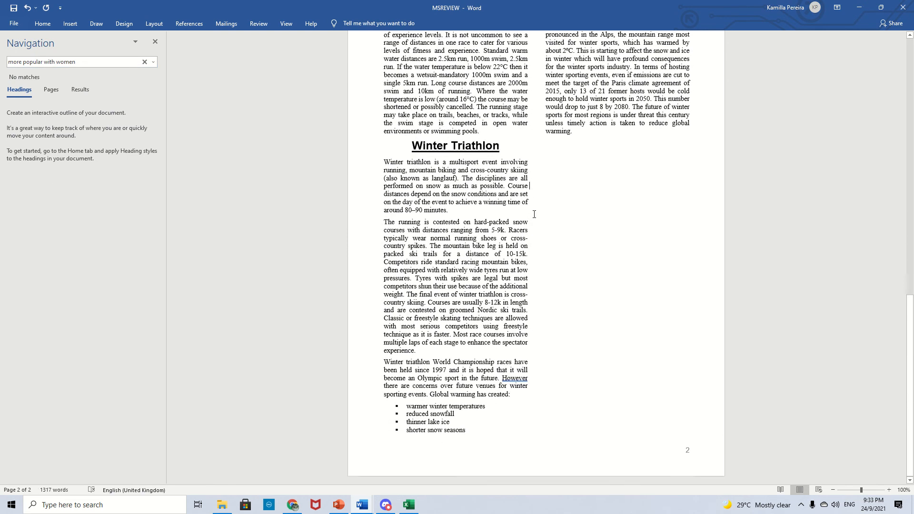
{"action": "scroll", "coordinate": [534, 214], "scroll_direction": "up", "scroll_amount": 5}
{"action": "scroll", "coordinate": [534, 212], "scroll_direction": "down", "scroll_amount": 3}
- Search for more unpopular with women and paste the chart at the end of that paragraph
{"action": "left_click_drag", "start_coordinate": [563, 4], "coordinate": [675, 23]}
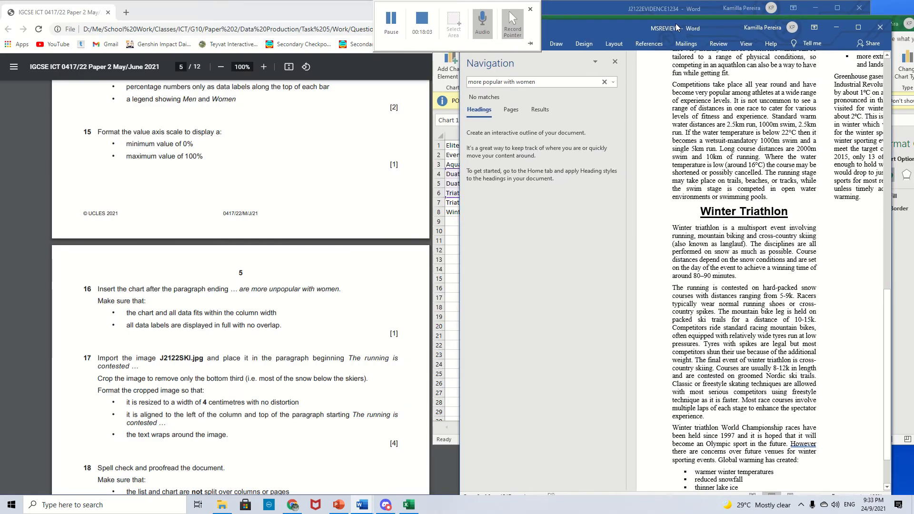
{"action": "scroll", "coordinate": [346, 253], "scroll_direction": "down", "scroll_amount": 1}
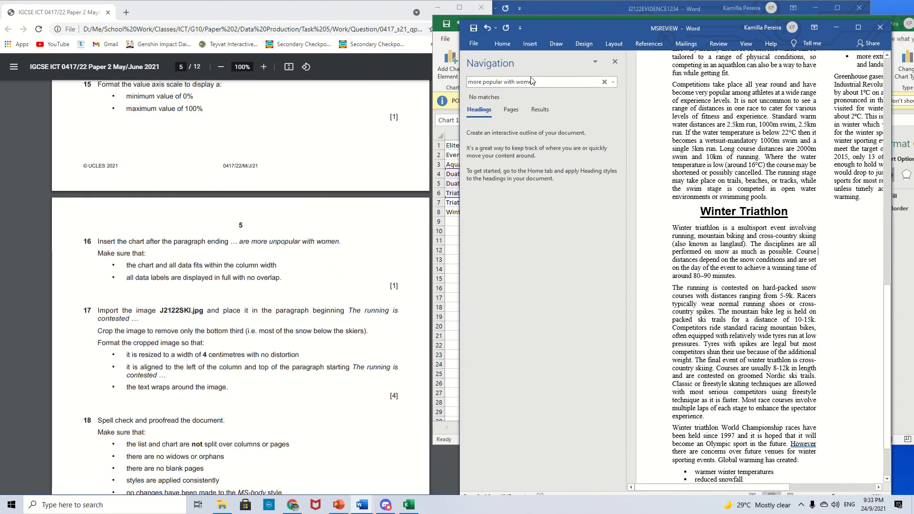
{"action": "left_click", "coordinate": [482, 82]}
{"action": "type", "text": "un"}
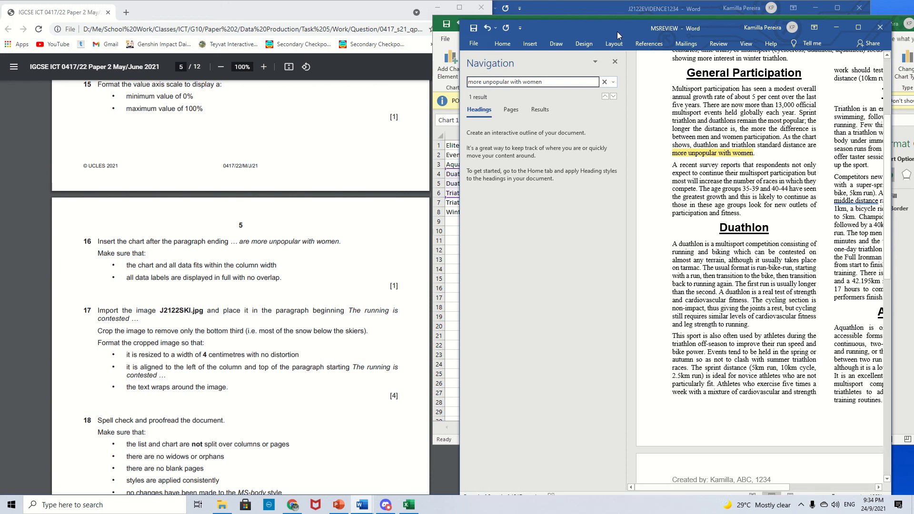
{"action": "left_click_drag", "start_coordinate": [617, 35], "coordinate": [549, 17]}
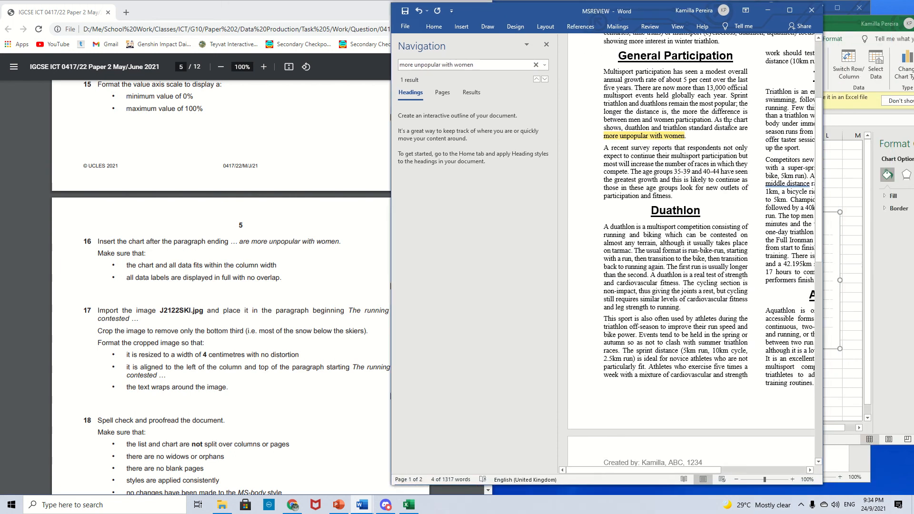
{"action": "left_click", "coordinate": [686, 136]}
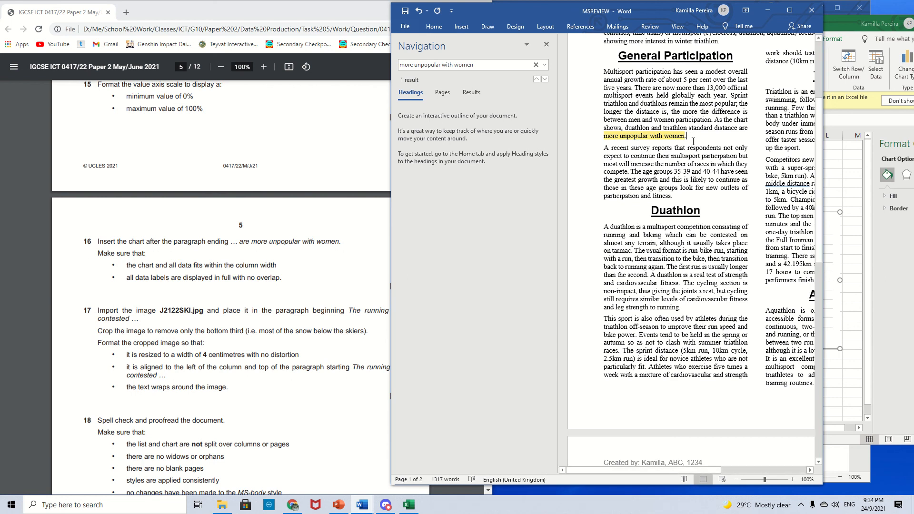
{"action": "key", "text": "ctrl+v"}
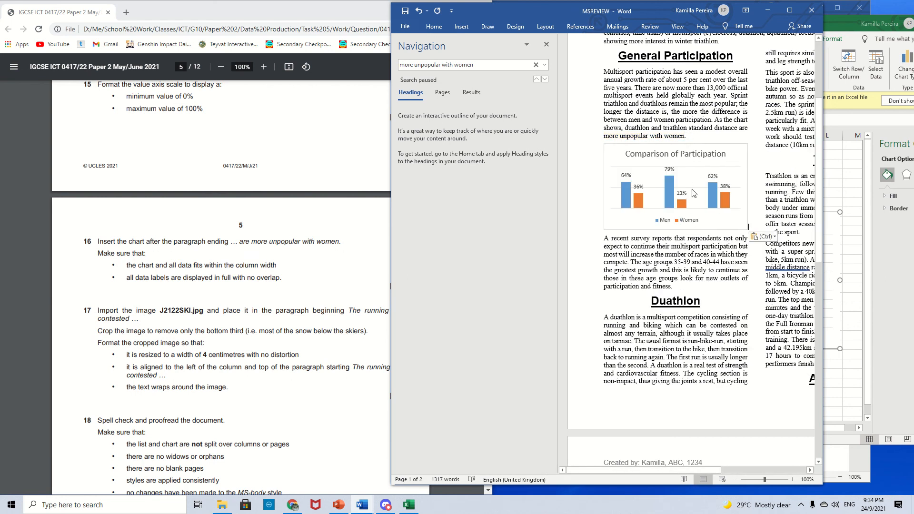
- Close the Navigation pane and read question 17 about importing J2122SKI.jpg into the paragraph beginning The running is contested
{"action": "scroll", "coordinate": [220, 252], "scroll_direction": "down", "scroll_amount": 1}
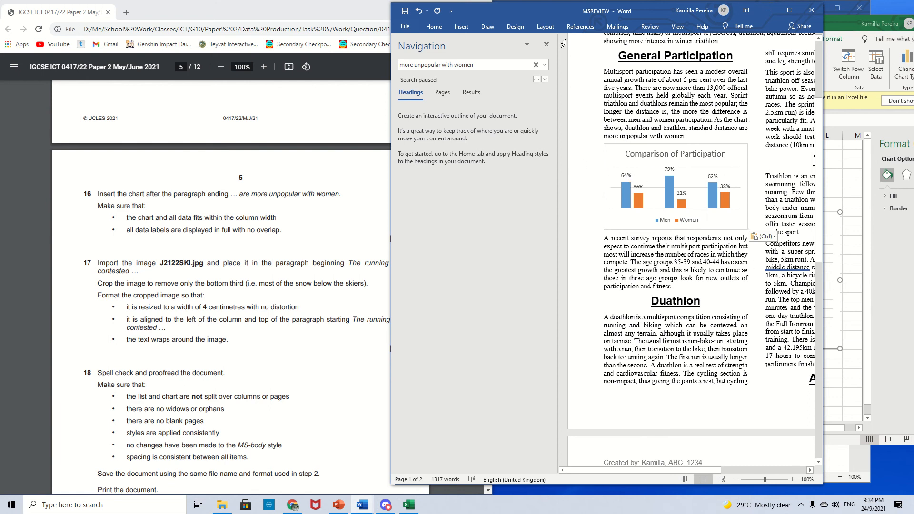
{"action": "left_click", "coordinate": [545, 45]}
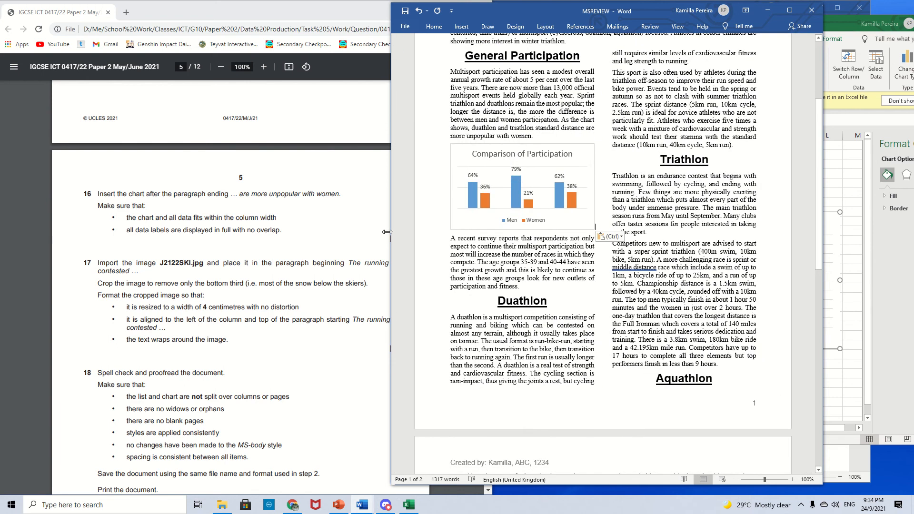
{"action": "scroll", "coordinate": [296, 251], "scroll_direction": "down", "scroll_amount": 1}
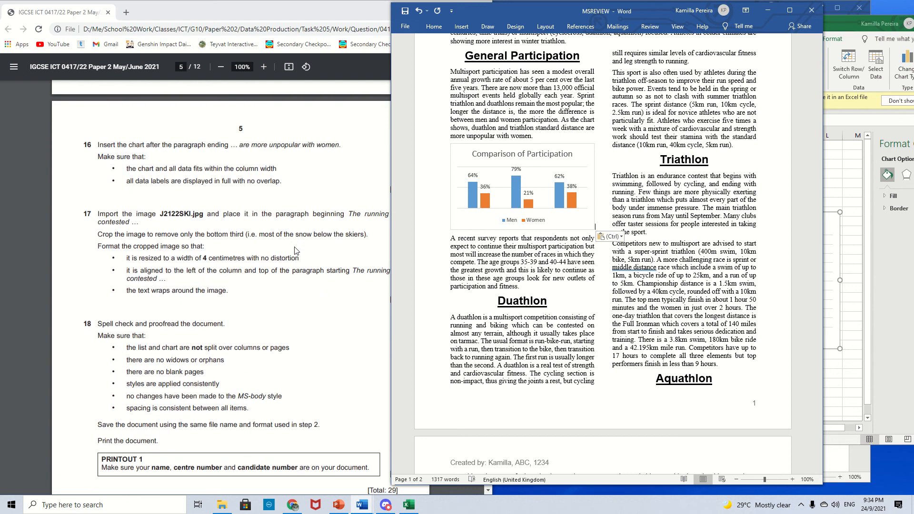
{"action": "scroll", "coordinate": [295, 251], "scroll_direction": "down", "scroll_amount": 1}
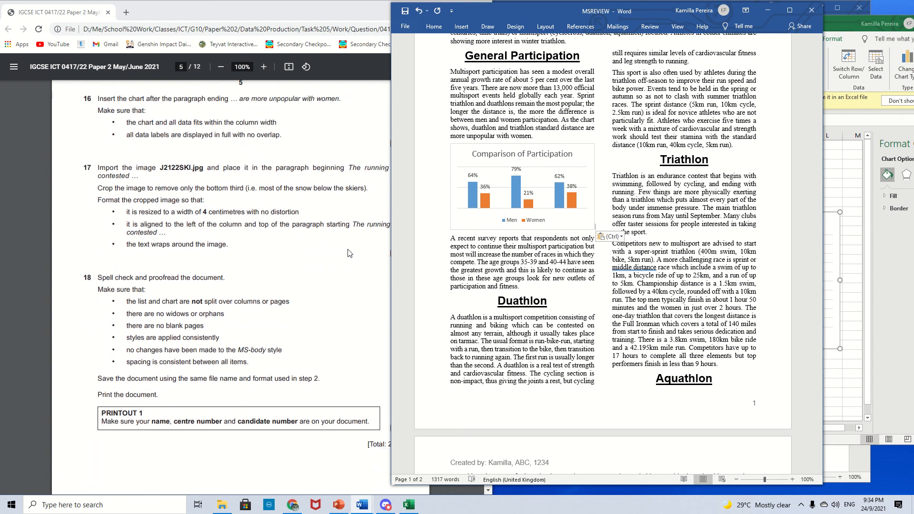
{"action": "scroll", "coordinate": [345, 253], "scroll_direction": "up", "scroll_amount": 1}
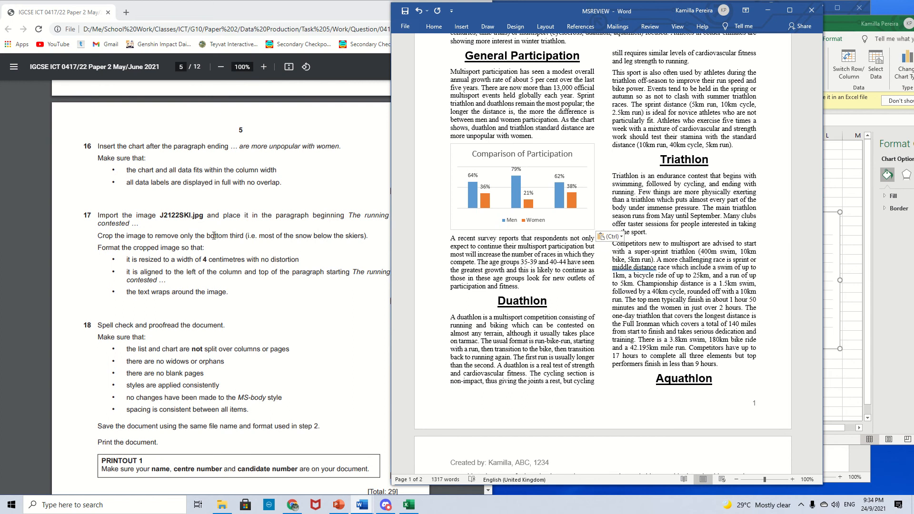
{"action": "left_click", "coordinate": [368, 192]}
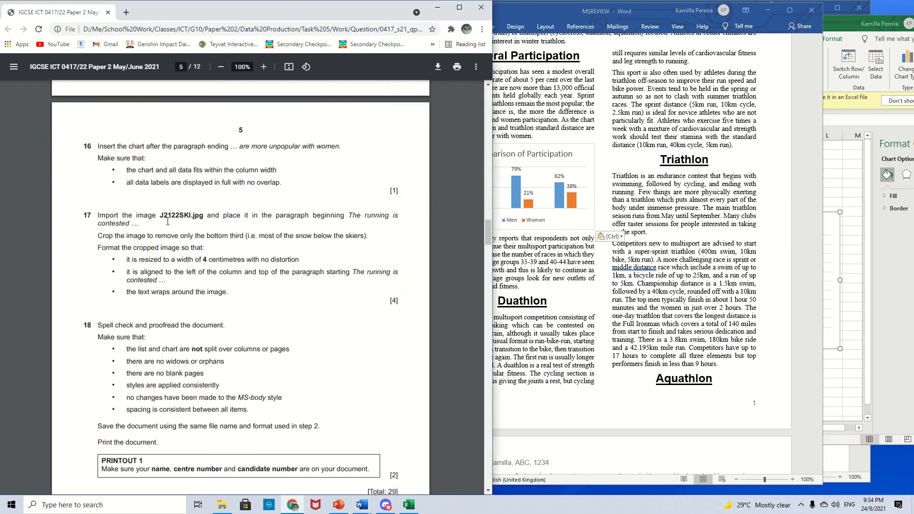
{"action": "left_click_drag", "start_coordinate": [162, 215], "coordinate": [201, 215]}
{"action": "left_click", "coordinate": [128, 223]}
{"action": "left_click_drag", "start_coordinate": [138, 219], "coordinate": [344, 214]}
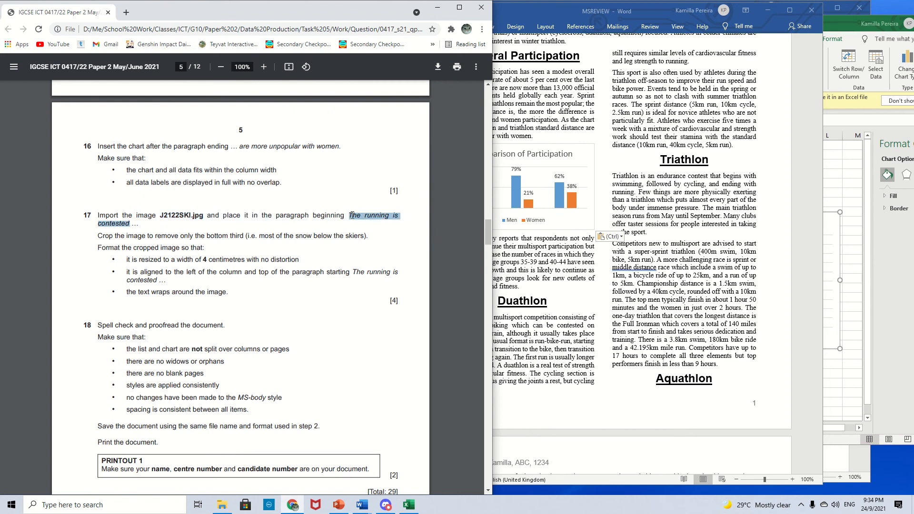
- Reopen the Navigation pane, search for The running is, and place the cursor at the start of that paragraph
{"action": "left_click", "coordinate": [610, 83]}
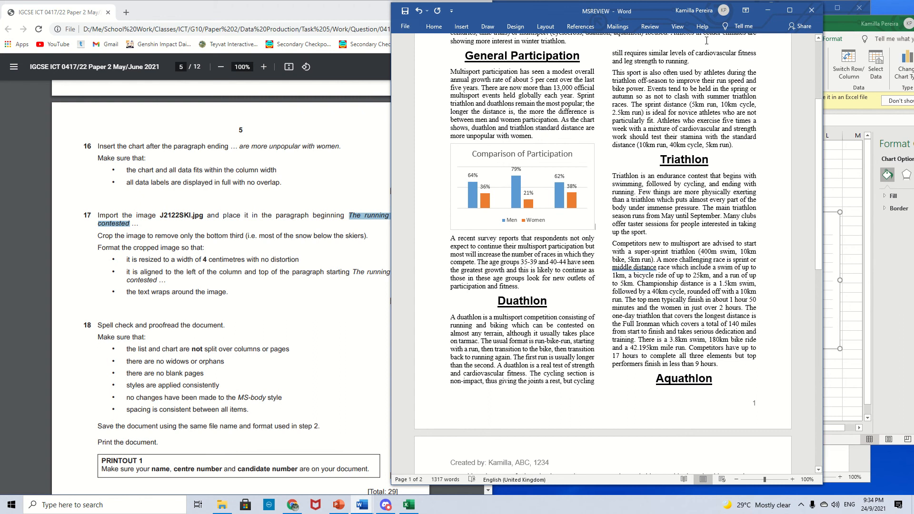
{"action": "left_click", "coordinate": [736, 28]}
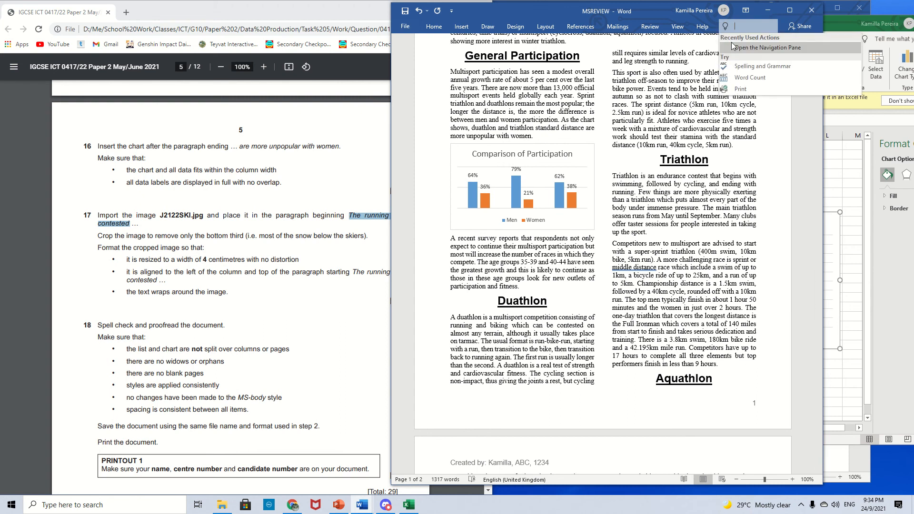
{"action": "left_click", "coordinate": [736, 47]}
{"action": "type", "text": "The running is"}
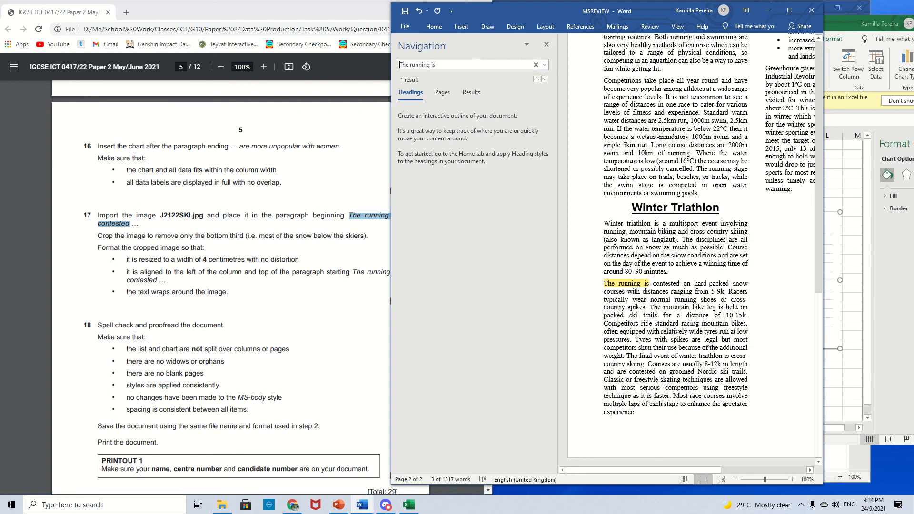
{"action": "left_click", "coordinate": [648, 283]}
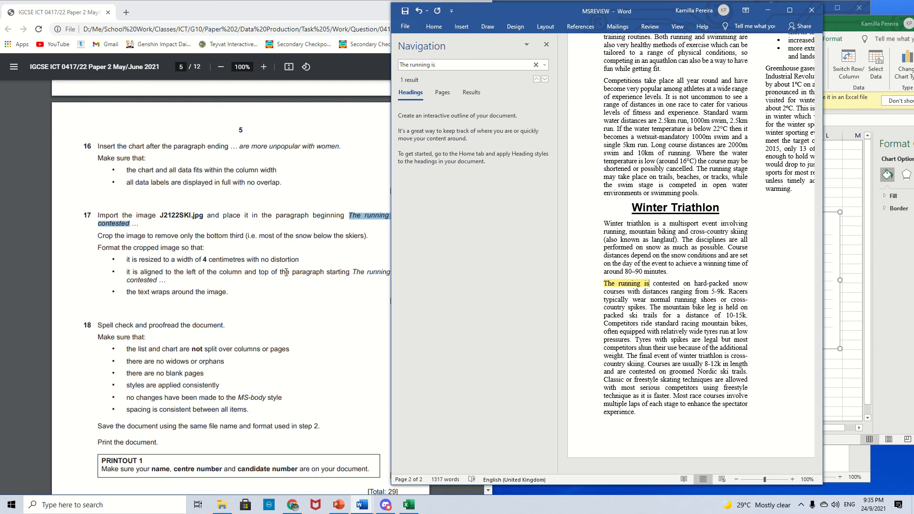
- Copy the J2122SKI image from the Question folder and paste it at the start of that paragraph
{"action": "left_click", "coordinate": [312, 259]}
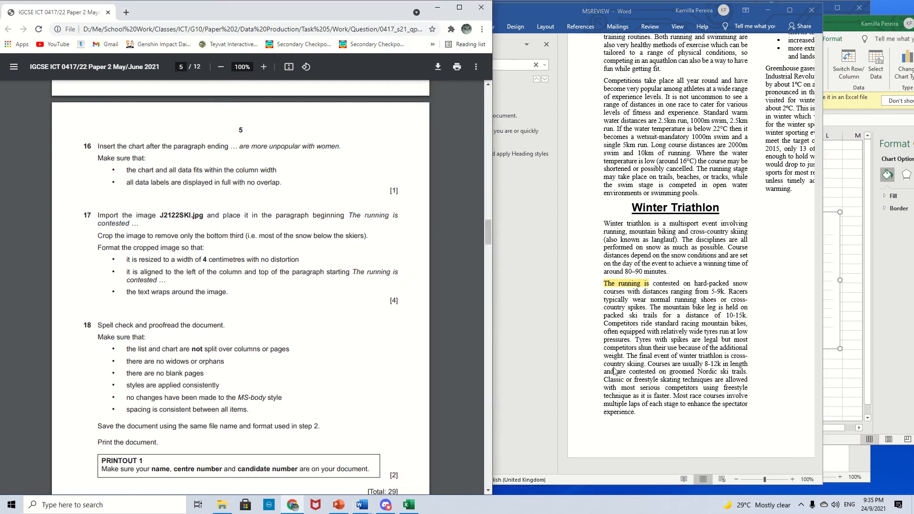
{"action": "left_click", "coordinate": [222, 504]}
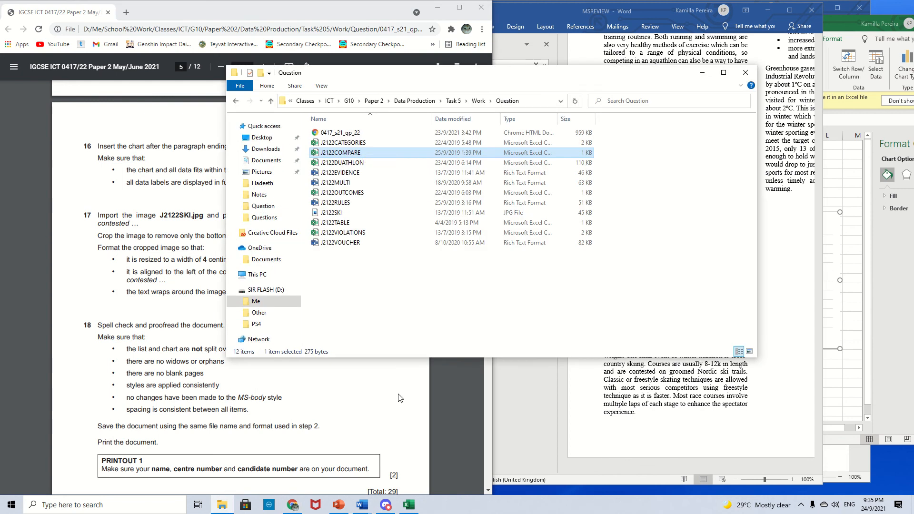
{"action": "left_click", "coordinate": [361, 213]}
{"action": "left_click", "coordinate": [763, 383]}
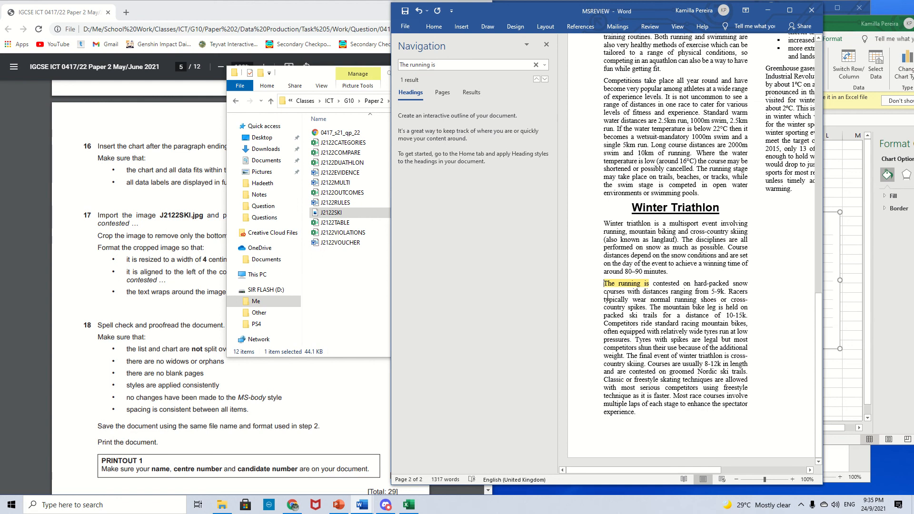
{"action": "left_click", "coordinate": [311, 72]}
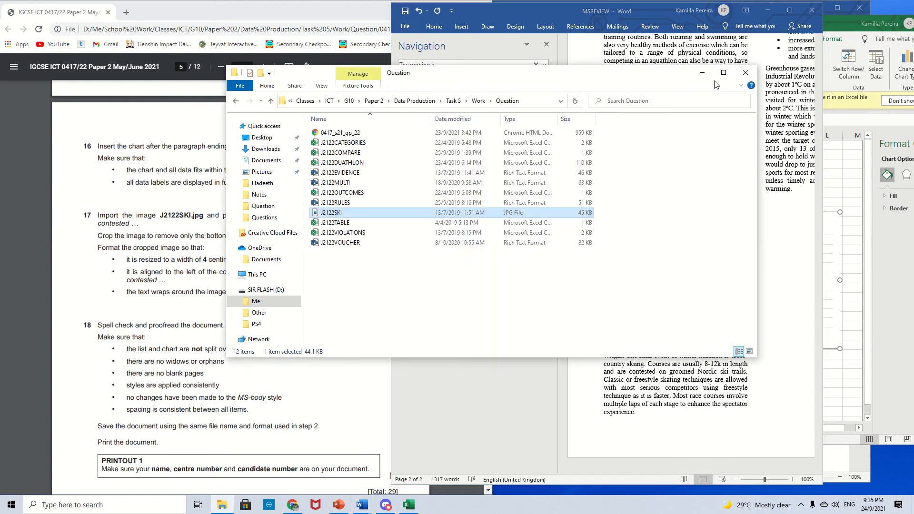
{"action": "left_click", "coordinate": [701, 72]}
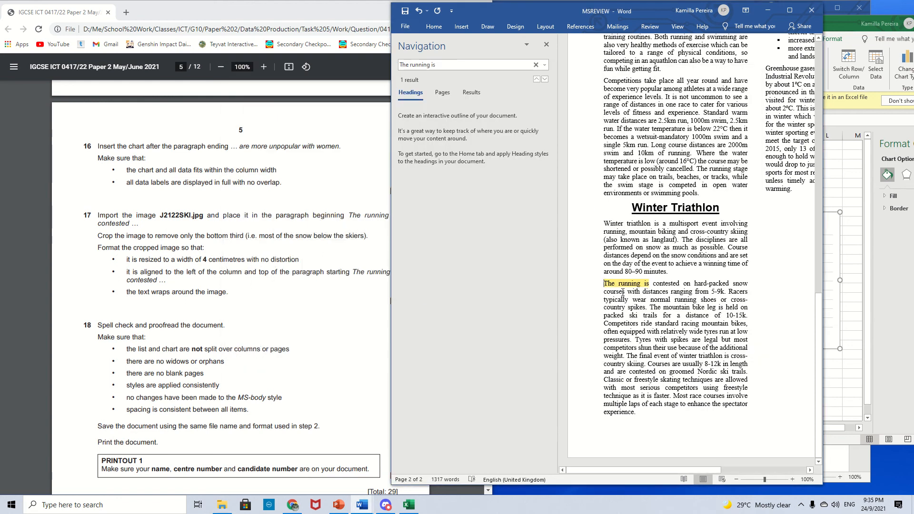
{"action": "key", "text": "ctrl+v"}
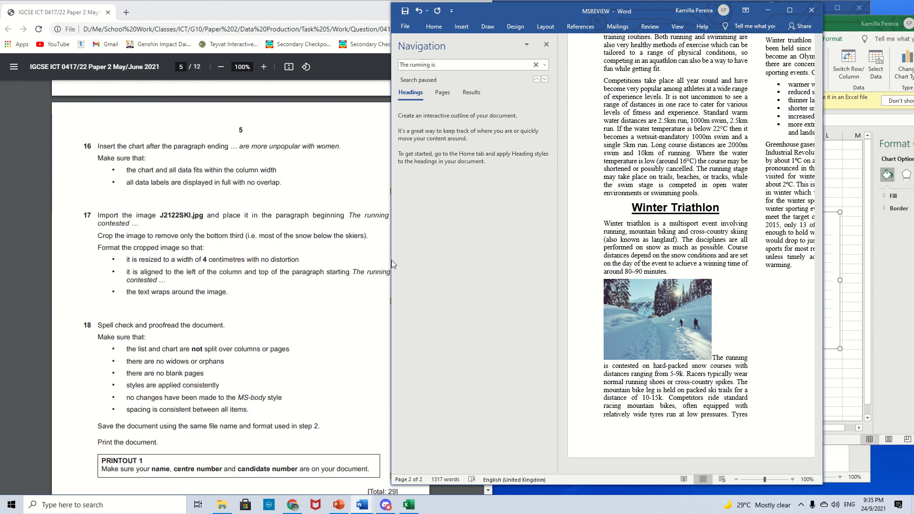
- Crop the J2122SKI image to remove about its bottom third
{"action": "left_click", "coordinate": [319, 318]}
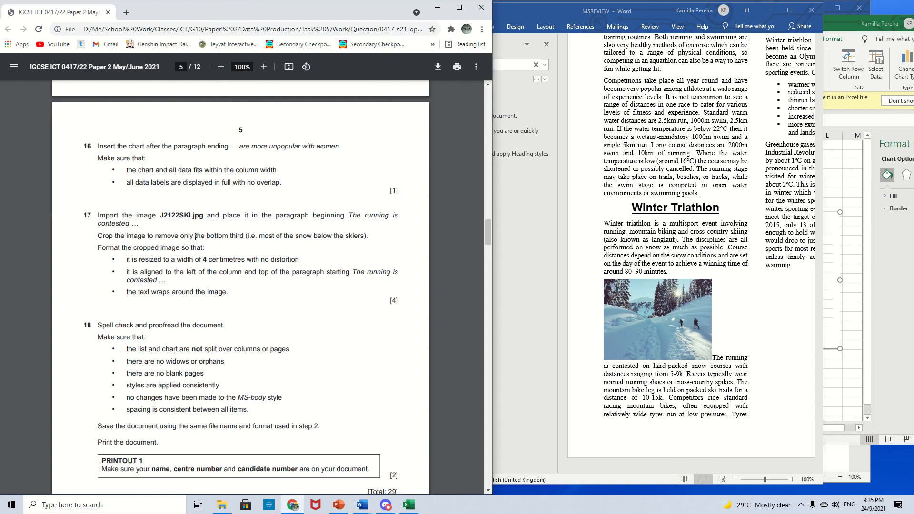
{"action": "left_click_drag", "start_coordinate": [182, 237], "coordinate": [287, 236]}
{"action": "left_click", "coordinate": [285, 237]}
{"action": "left_click", "coordinate": [705, 325]}
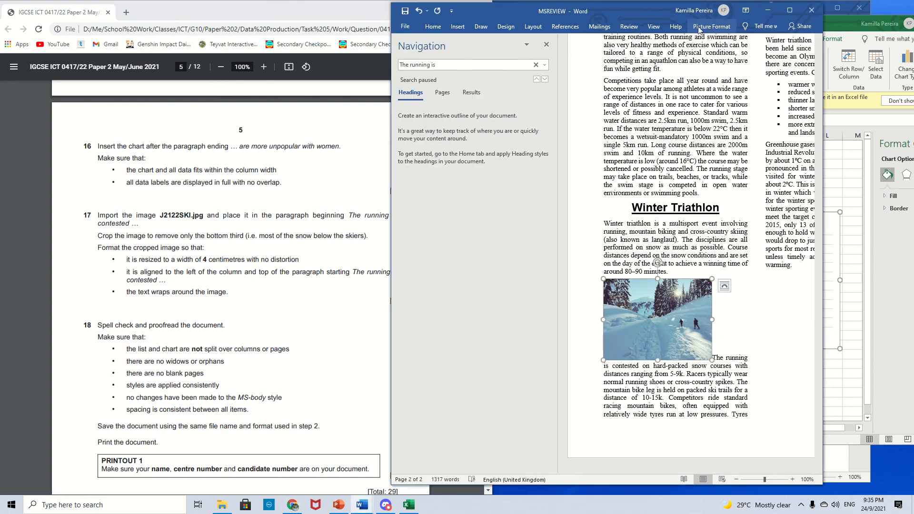
{"action": "left_click", "coordinate": [699, 27]}
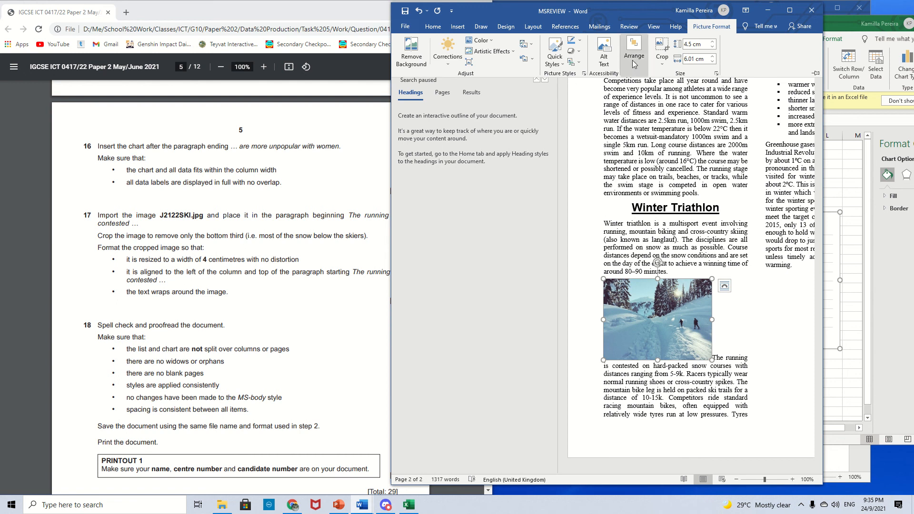
{"action": "left_click", "coordinate": [662, 48]}
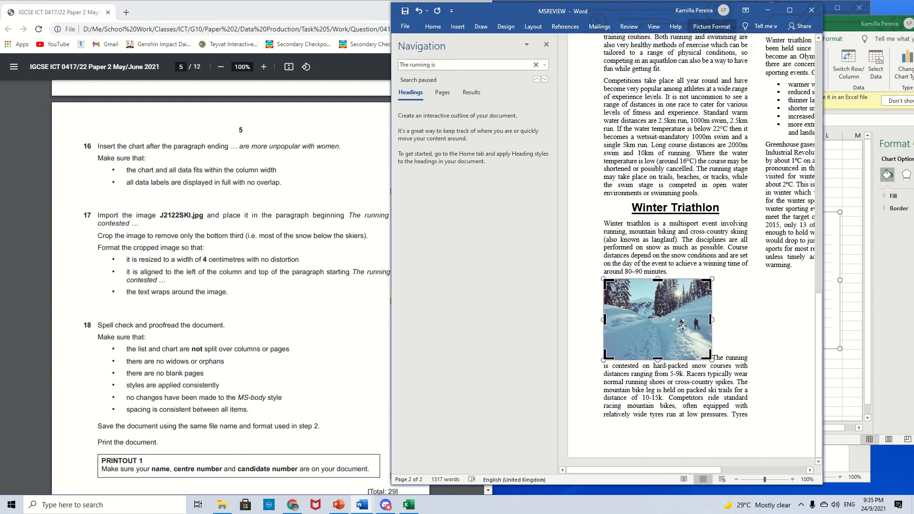
{"action": "left_click_drag", "start_coordinate": [657, 360], "coordinate": [660, 336]}
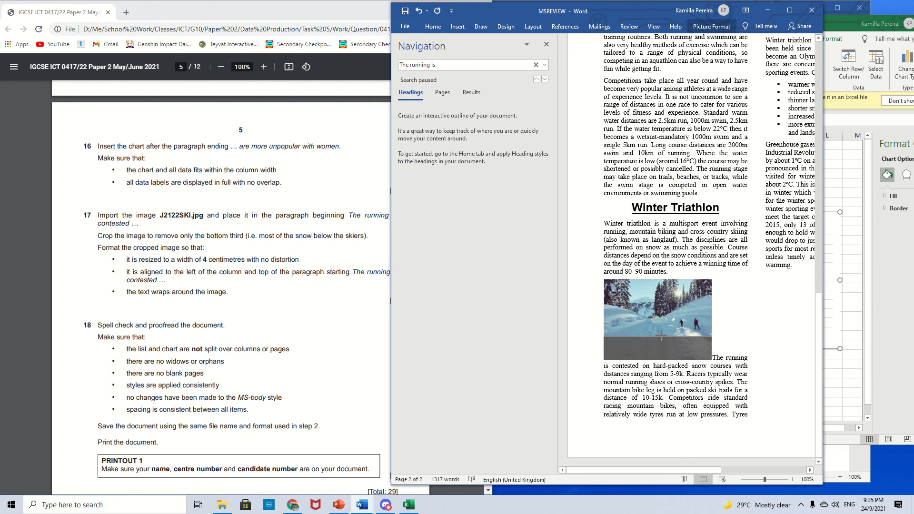
{"action": "left_click_drag", "start_coordinate": [660, 337], "coordinate": [661, 334]}
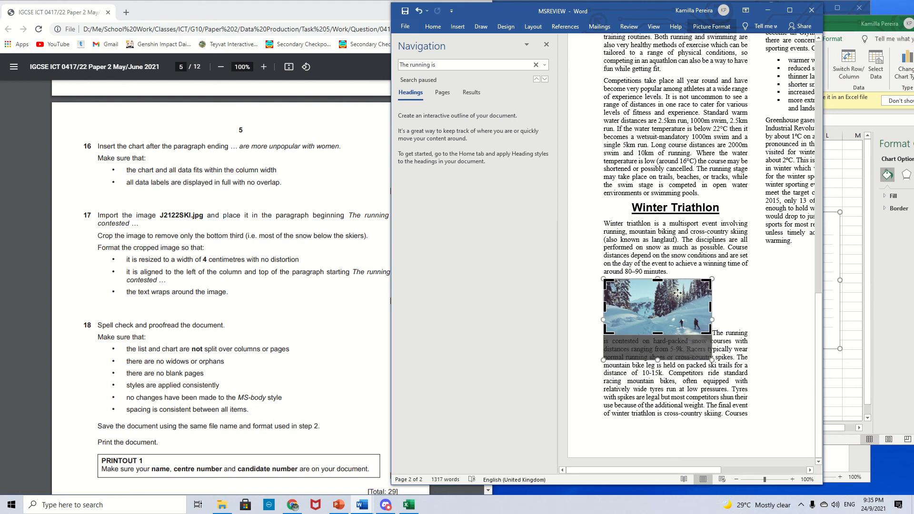
{"action": "key", "text": "Return"}
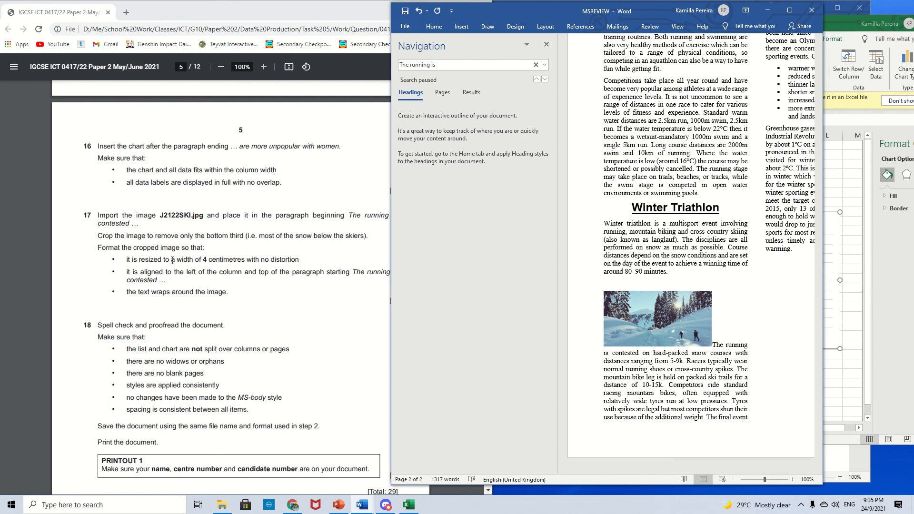
- Resize the J2122SKI image to a width of 4 cm, keeping its proportions
{"action": "left_click", "coordinate": [546, 44]}
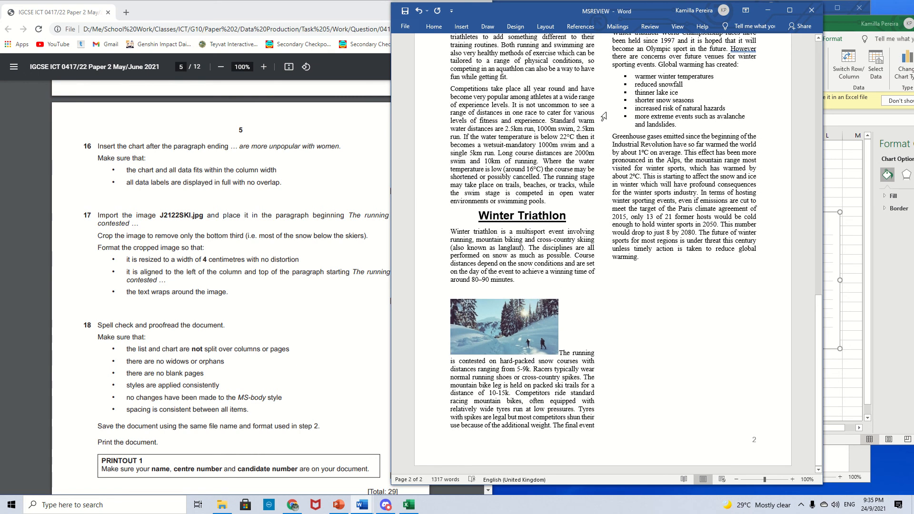
{"action": "left_click", "coordinate": [507, 318]}
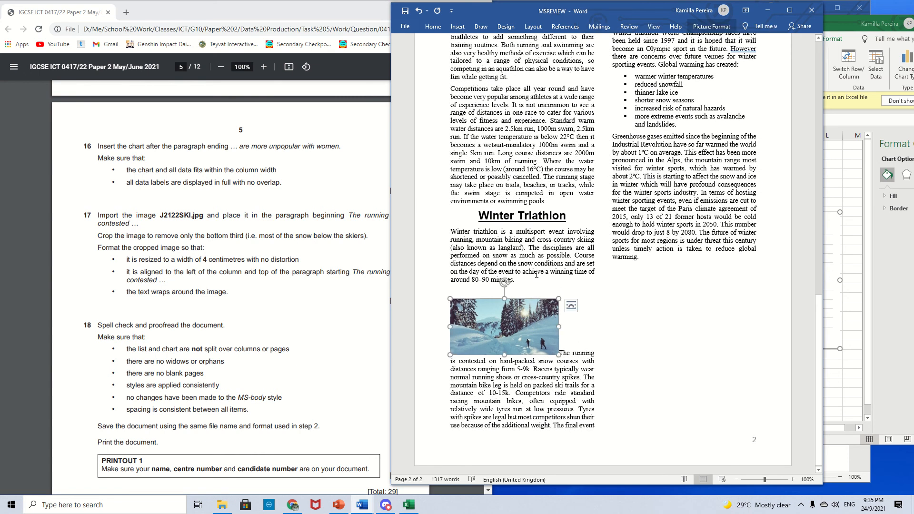
{"action": "left_click", "coordinate": [695, 358]}
{"action": "left_click", "coordinate": [492, 309]}
{"action": "left_click", "coordinate": [711, 26]}
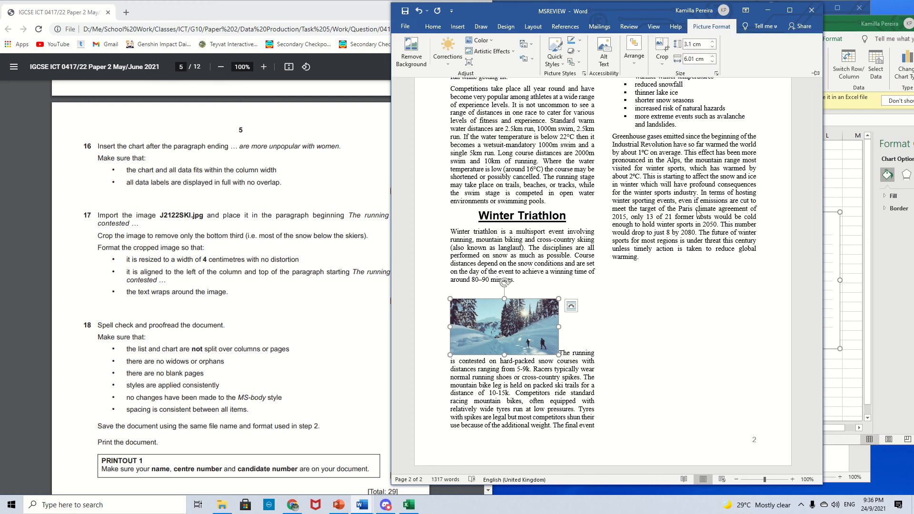
{"action": "double_click", "coordinate": [694, 59]}
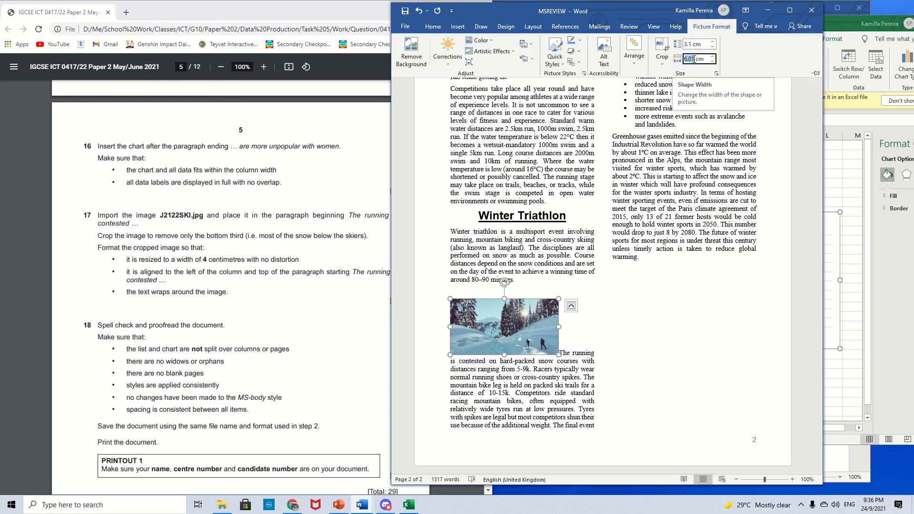
{"action": "type", "text": "4"}
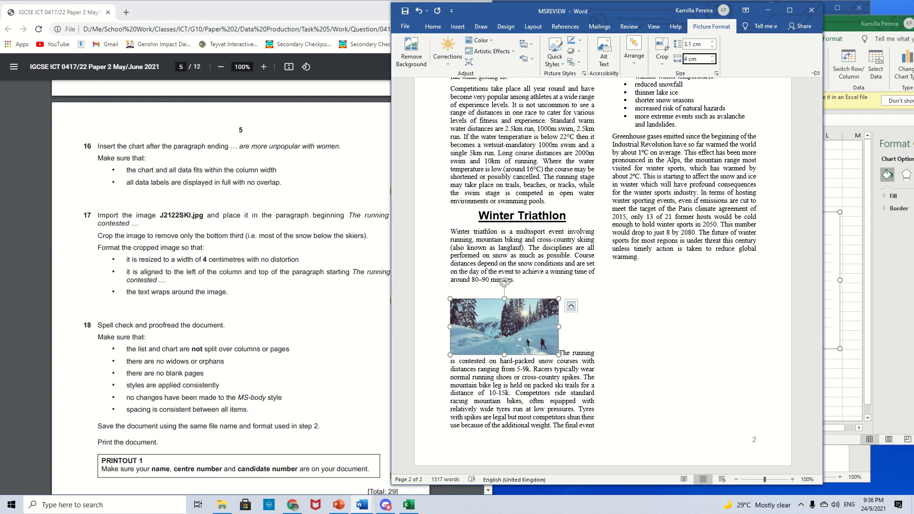
{"action": "key", "text": "Return"}
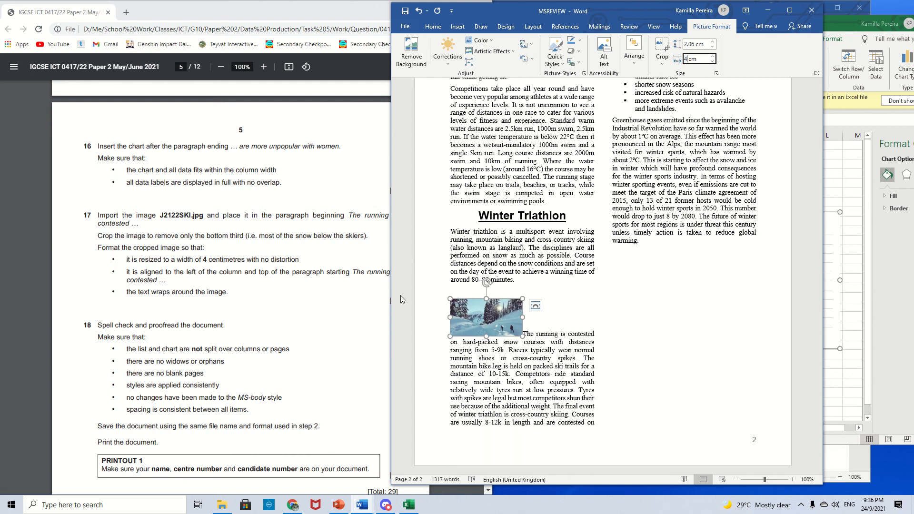
- Set Square text wrapping on the image and align it to the left of the column at the paragraph's top
{"action": "left_click_drag", "start_coordinate": [391, 297], "coordinate": [421, 293]}
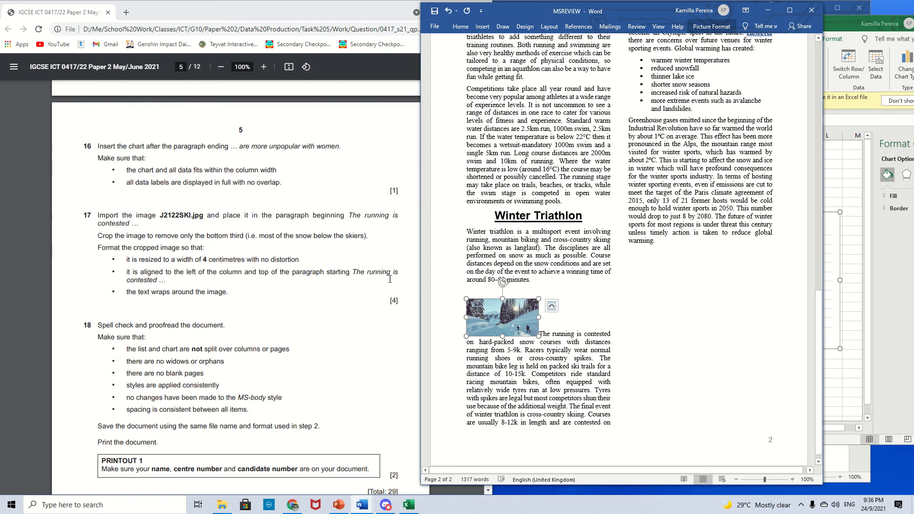
{"action": "left_click", "coordinate": [627, 334]}
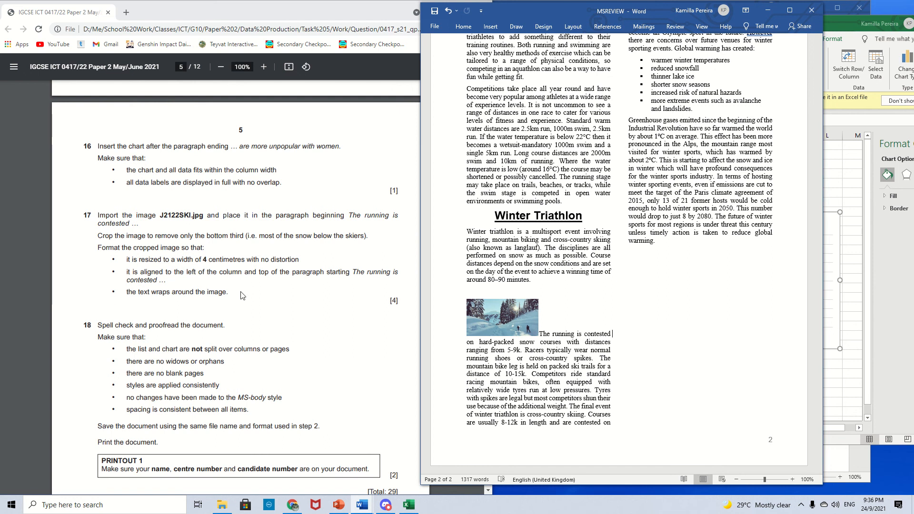
{"action": "left_click", "coordinate": [502, 317]}
{"action": "left_click", "coordinate": [551, 306]}
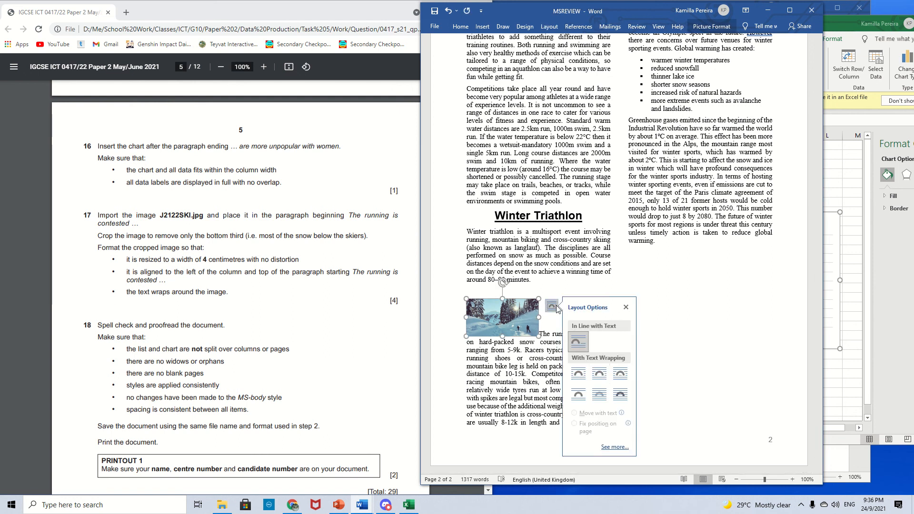
{"action": "left_click", "coordinate": [601, 375]}
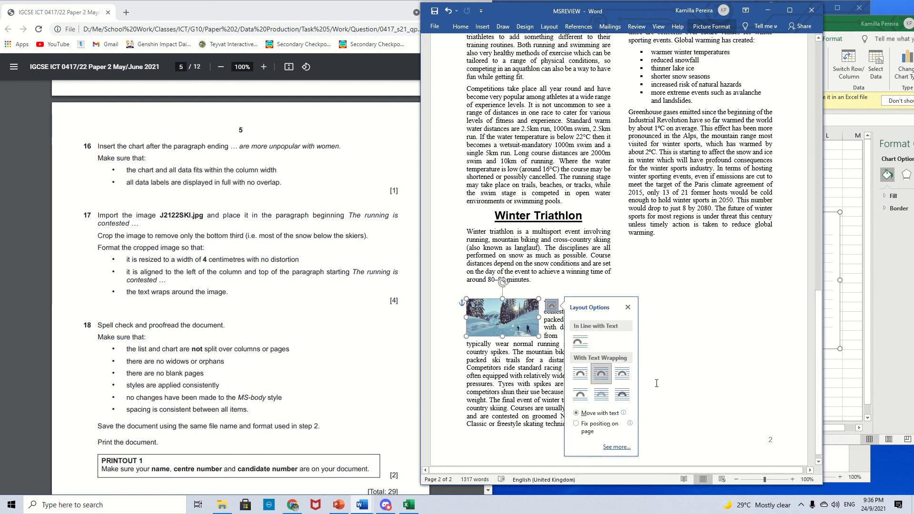
{"action": "left_click", "coordinate": [614, 383]}
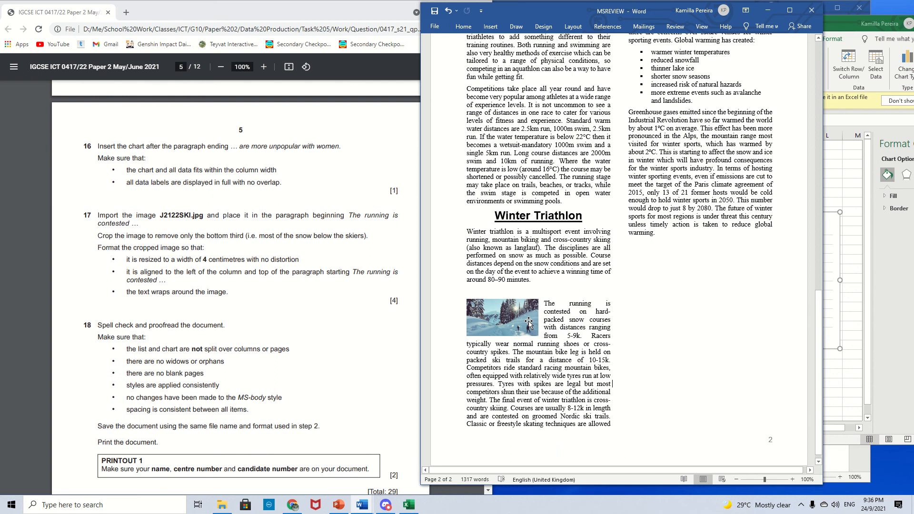
{"action": "left_click_drag", "start_coordinate": [528, 323], "coordinate": [525, 324]}
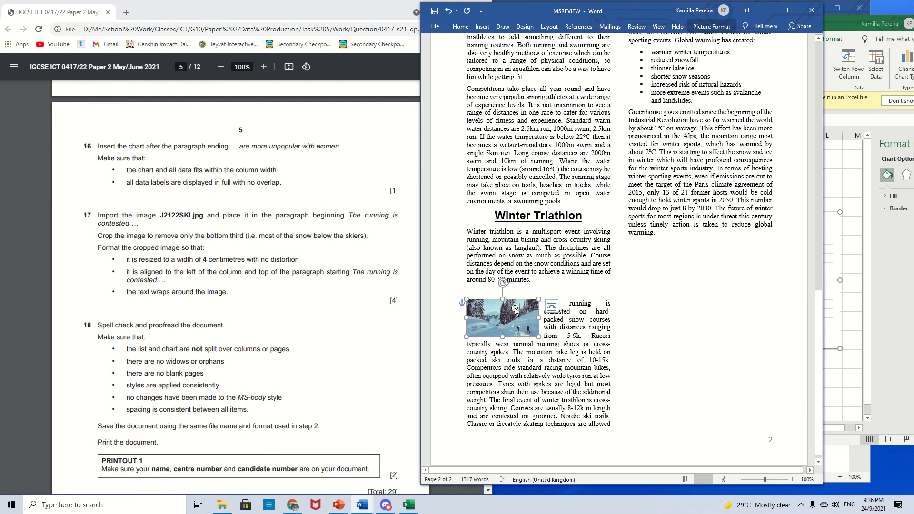
{"action": "left_click", "coordinate": [644, 325]}
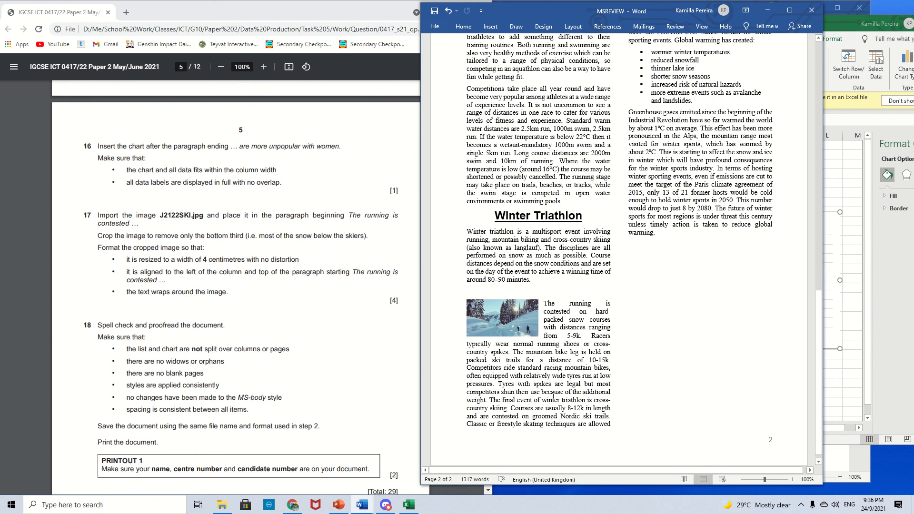
- Read question 18's proofreading checklist and review the document layout for split charts, lists, widows and orphans
{"action": "scroll", "coordinate": [284, 342], "scroll_direction": "down", "scroll_amount": 1}
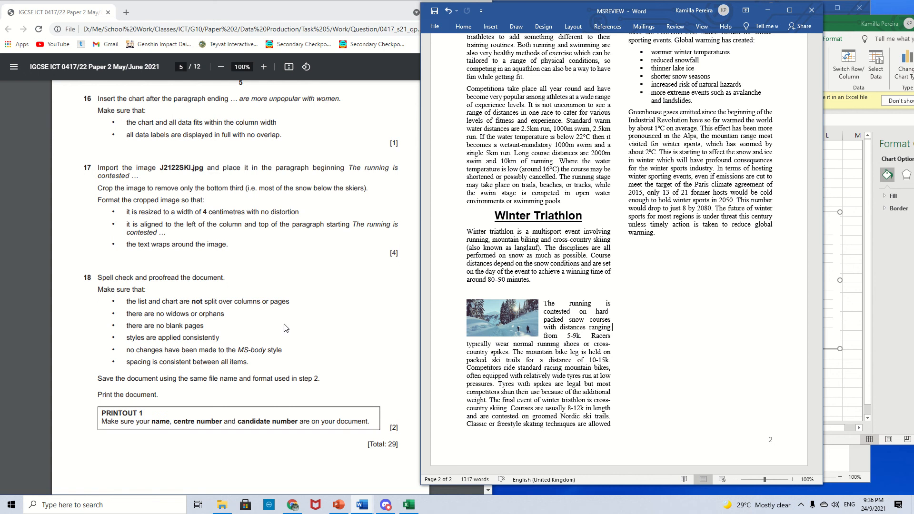
{"action": "scroll", "coordinate": [273, 318], "scroll_direction": "down", "scroll_amount": 1}
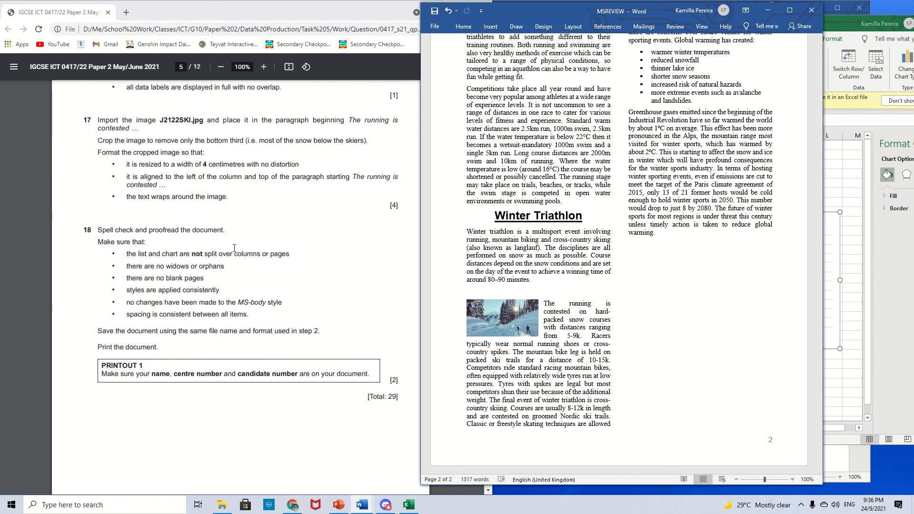
{"action": "left_click_drag", "start_coordinate": [125, 255], "coordinate": [296, 256]}
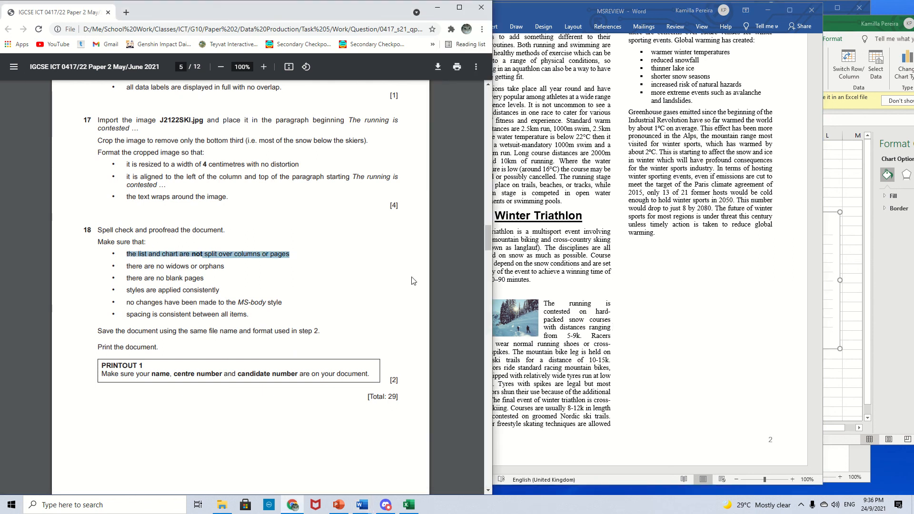
{"action": "scroll", "coordinate": [590, 319], "scroll_direction": "up", "scroll_amount": 7}
{"action": "left_click", "coordinate": [639, 303]}
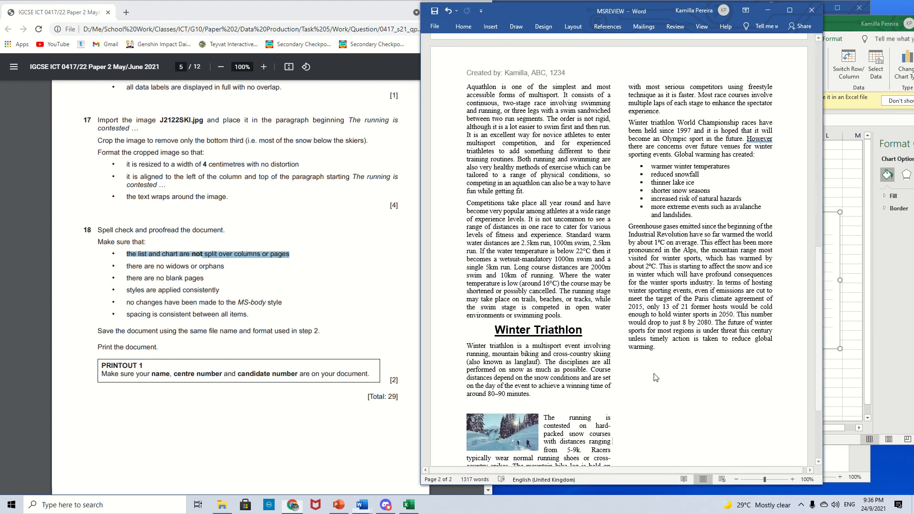
{"action": "scroll", "coordinate": [639, 302], "scroll_direction": "up", "scroll_amount": 1}
{"action": "scroll", "coordinate": [639, 302], "scroll_direction": "up", "scroll_amount": 13}
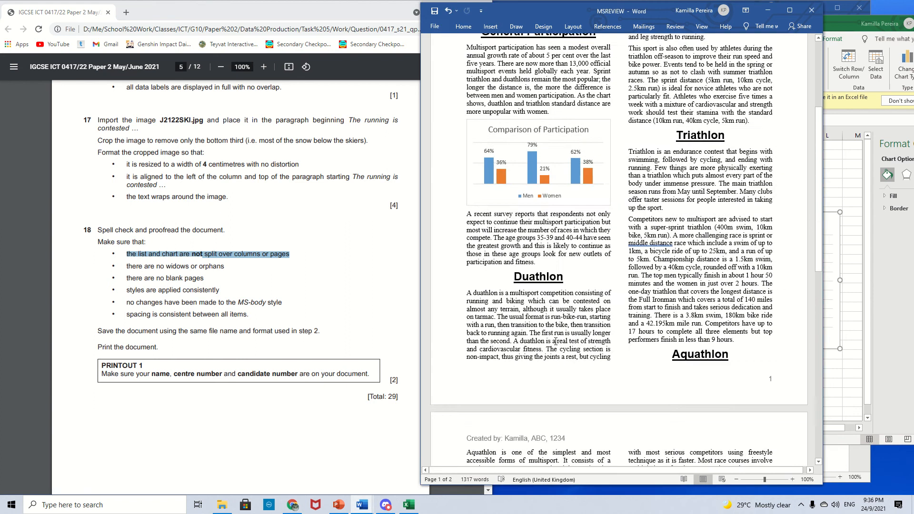
{"action": "scroll", "coordinate": [556, 342], "scroll_direction": "down", "scroll_amount": 4}
{"action": "scroll", "coordinate": [556, 342], "scroll_direction": "down", "scroll_amount": 5}
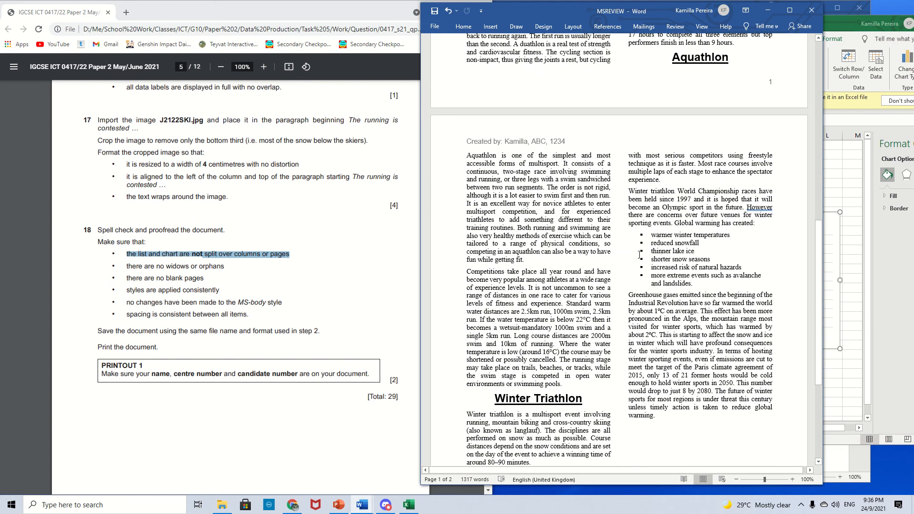
{"action": "scroll", "coordinate": [648, 295], "scroll_direction": "up", "scroll_amount": 8}
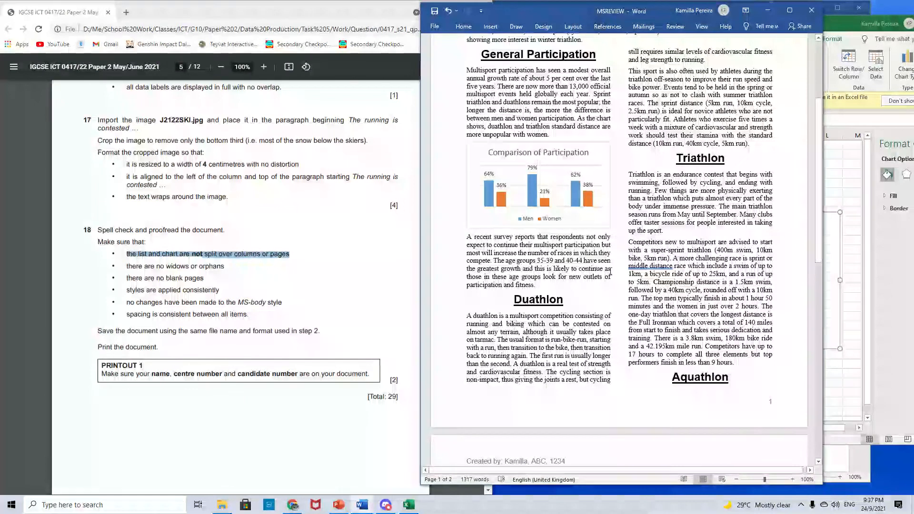
{"action": "left_click", "coordinate": [345, 242]}
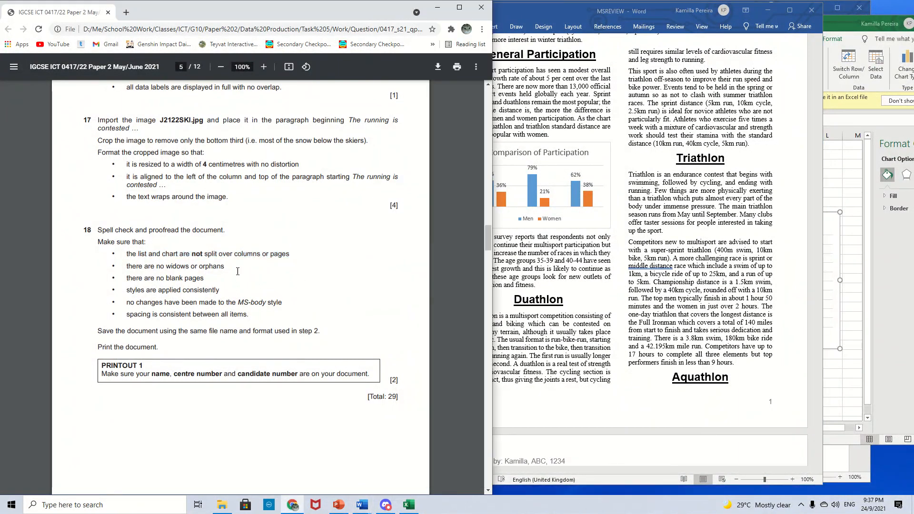
{"action": "scroll", "coordinate": [509, 326], "scroll_direction": "down", "scroll_amount": 2}
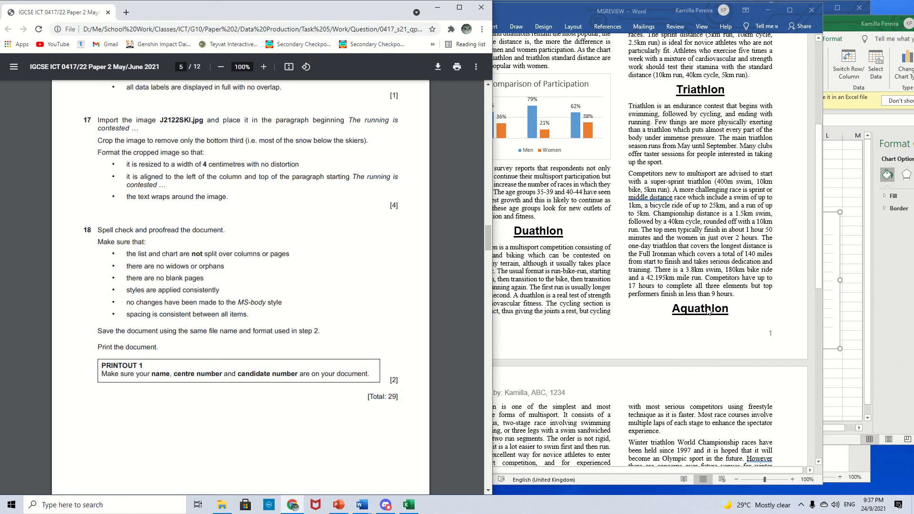
{"action": "left_click", "coordinate": [708, 312]}
{"action": "scroll", "coordinate": [713, 286], "scroll_direction": "down", "scroll_amount": 2}
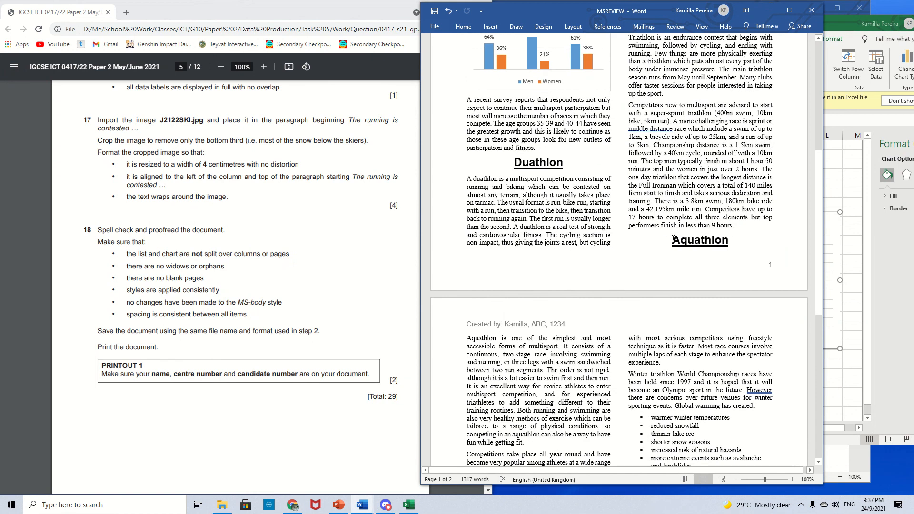
- Insert a paragraph break before the Aquathlon heading so it moves to the top of page 2
{"action": "left_click_drag", "start_coordinate": [672, 239], "coordinate": [732, 239]}
{"action": "left_click", "coordinate": [613, 321]}
{"action": "left_click_drag", "start_coordinate": [468, 338], "coordinate": [525, 440]}
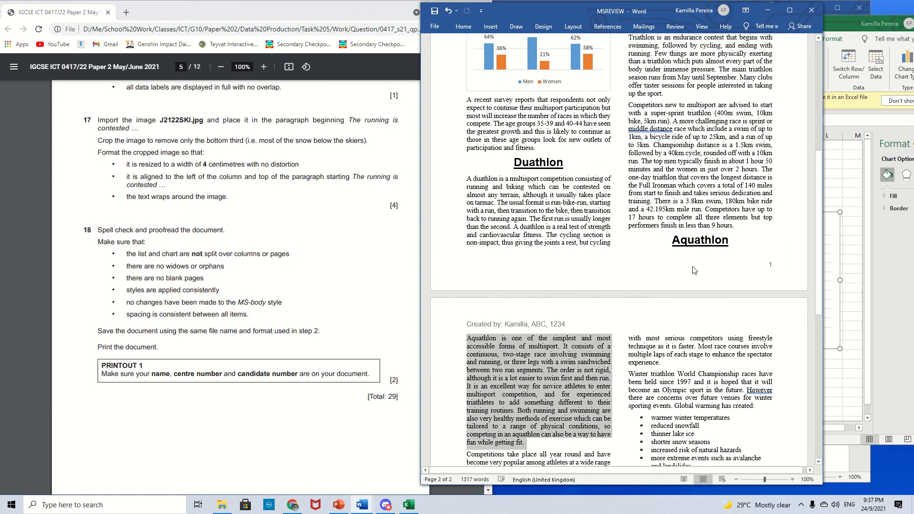
{"action": "left_click", "coordinate": [693, 240]}
{"action": "key", "text": "Return"}
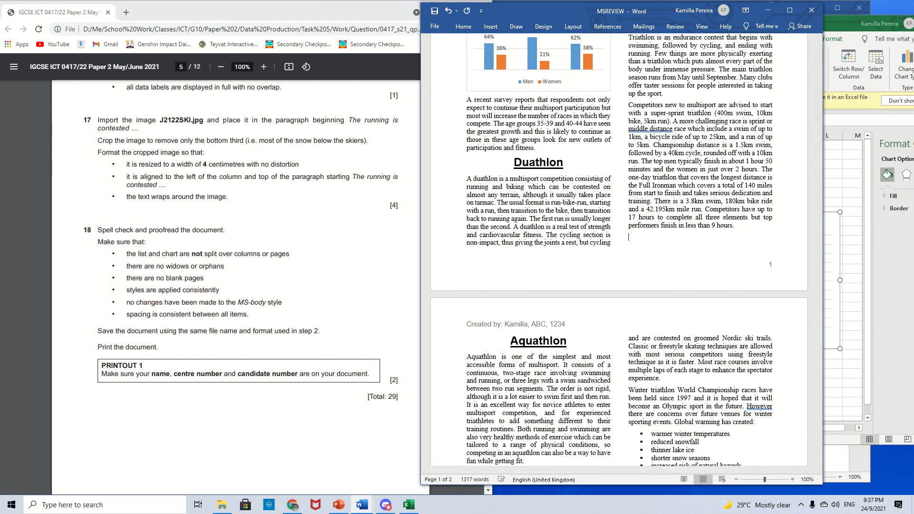
- Scroll through both pages to check the layout of headings, chart and image
{"action": "scroll", "coordinate": [645, 263], "scroll_direction": "up", "scroll_amount": 1}
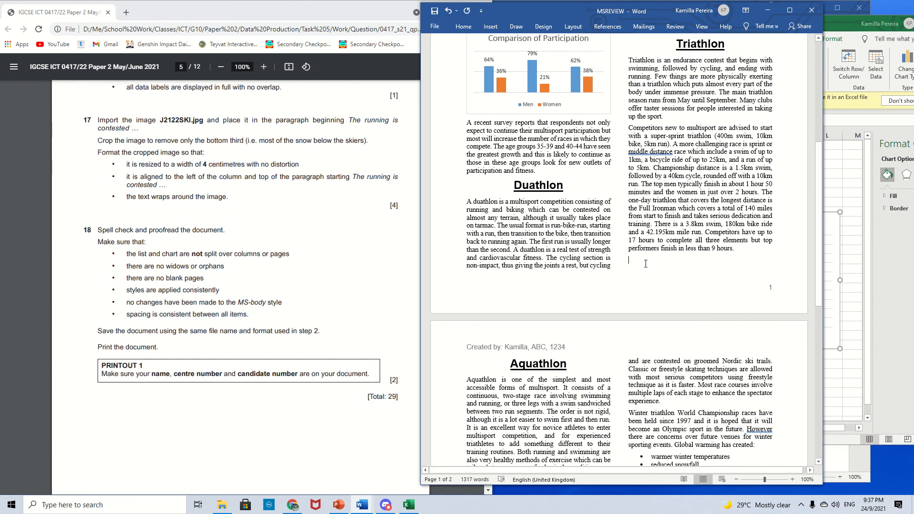
{"action": "scroll", "coordinate": [633, 319], "scroll_direction": "down", "scroll_amount": 12}
{"action": "scroll", "coordinate": [633, 319], "scroll_direction": "up", "scroll_amount": 6}
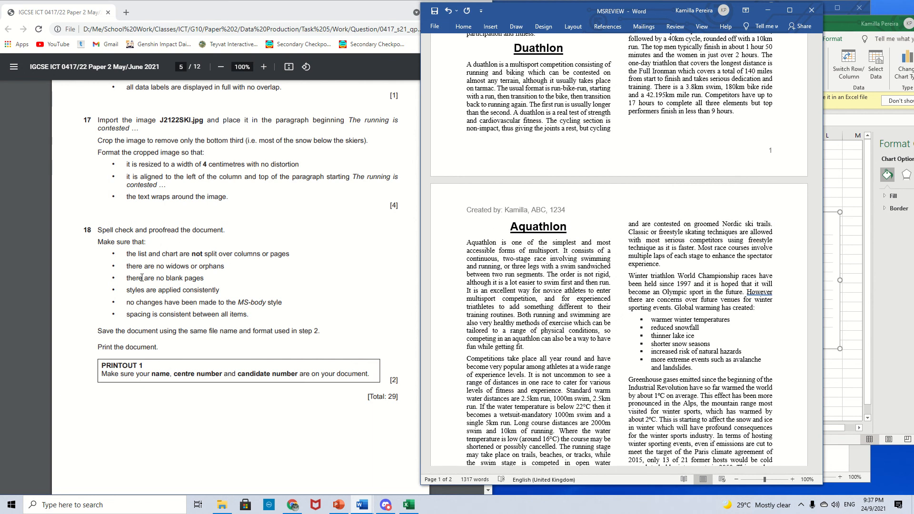
{"action": "scroll", "coordinate": [407, 257], "scroll_direction": "down", "scroll_amount": 1}
{"action": "scroll", "coordinate": [653, 304], "scroll_direction": "down", "scroll_amount": 12}
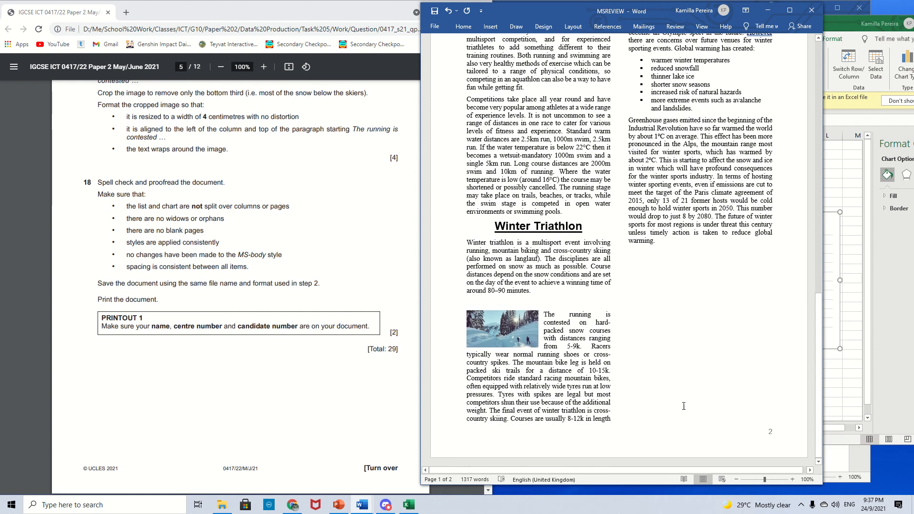
{"action": "scroll", "coordinate": [666, 371], "scroll_direction": "up", "scroll_amount": 6}
{"action": "scroll", "coordinate": [666, 372], "scroll_direction": "up", "scroll_amount": 11}
{"action": "scroll", "coordinate": [314, 278], "scroll_direction": "up", "scroll_amount": 1}
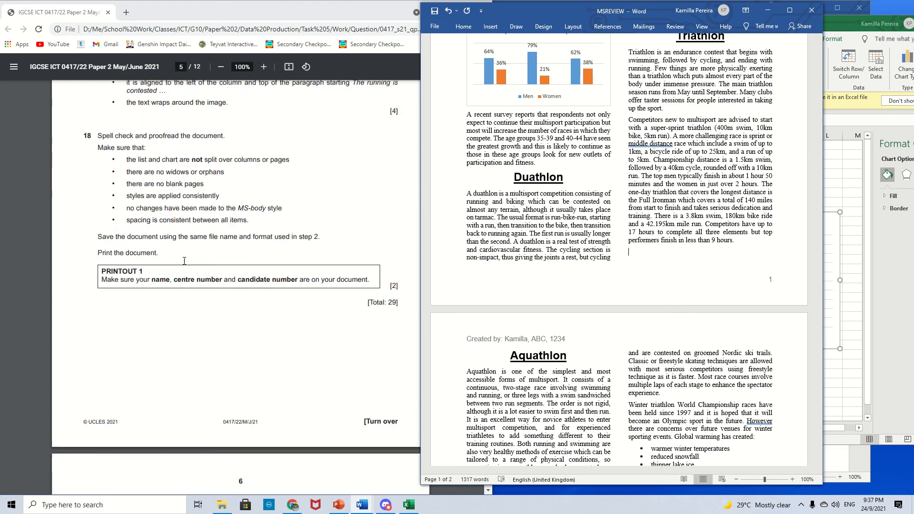
{"action": "scroll", "coordinate": [314, 279], "scroll_direction": "up", "scroll_amount": 1}
{"action": "scroll", "coordinate": [576, 164], "scroll_direction": "up", "scroll_amount": 11}
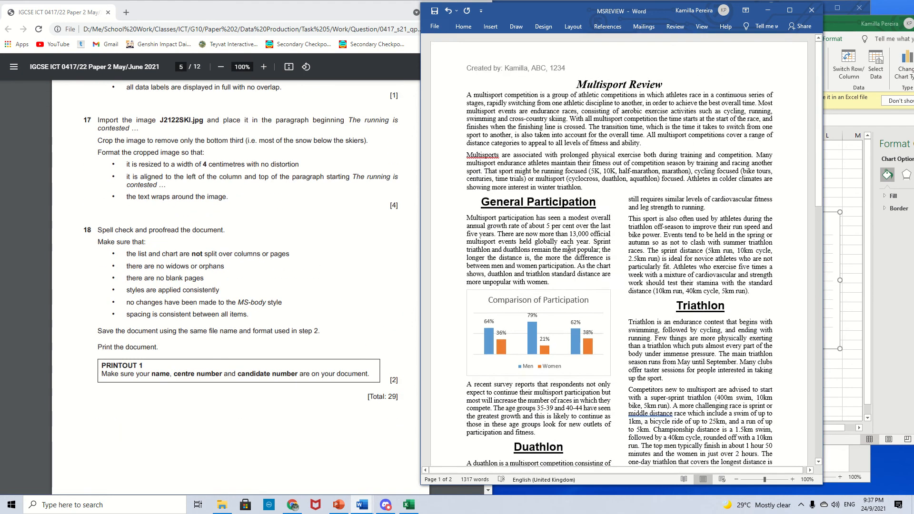
{"action": "scroll", "coordinate": [575, 164], "scroll_direction": "down", "scroll_amount": 4}
{"action": "scroll", "coordinate": [575, 165], "scroll_direction": "down", "scroll_amount": 11}
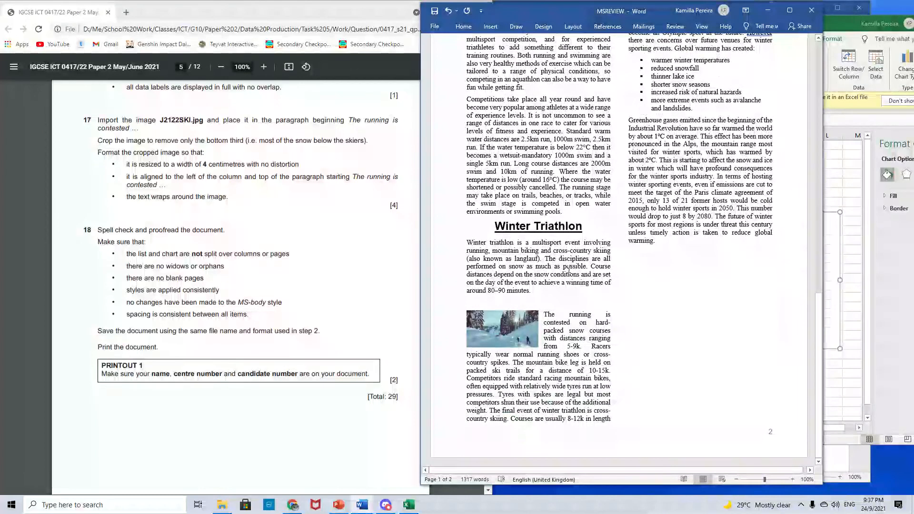
{"action": "scroll", "coordinate": [547, 216], "scroll_direction": "up", "scroll_amount": 4}
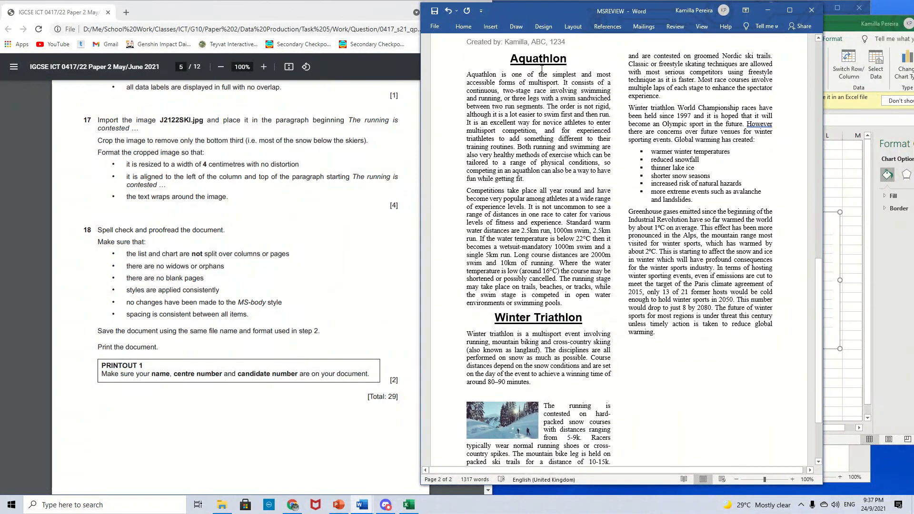
{"action": "left_click_drag", "start_coordinate": [470, 69], "coordinate": [612, 295]}
{"action": "left_click", "coordinate": [612, 289]}
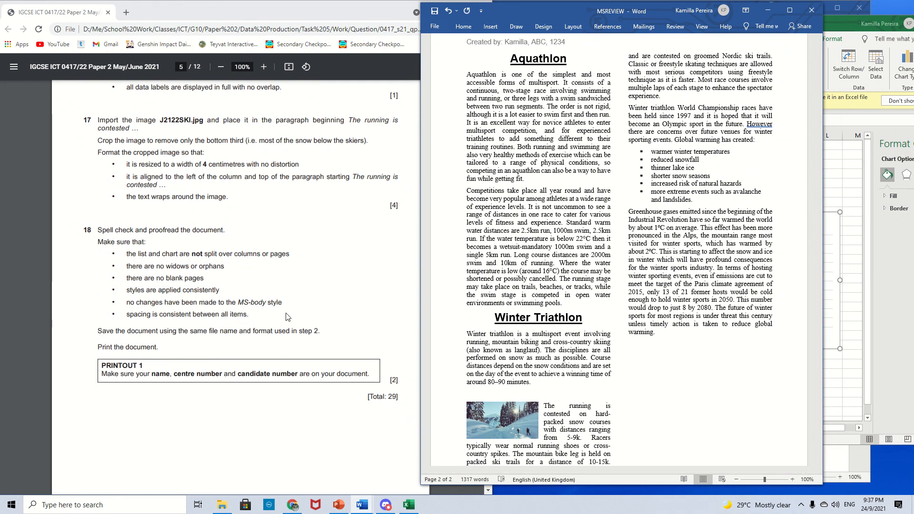
{"action": "scroll", "coordinate": [534, 242], "scroll_direction": "up", "scroll_amount": 6}
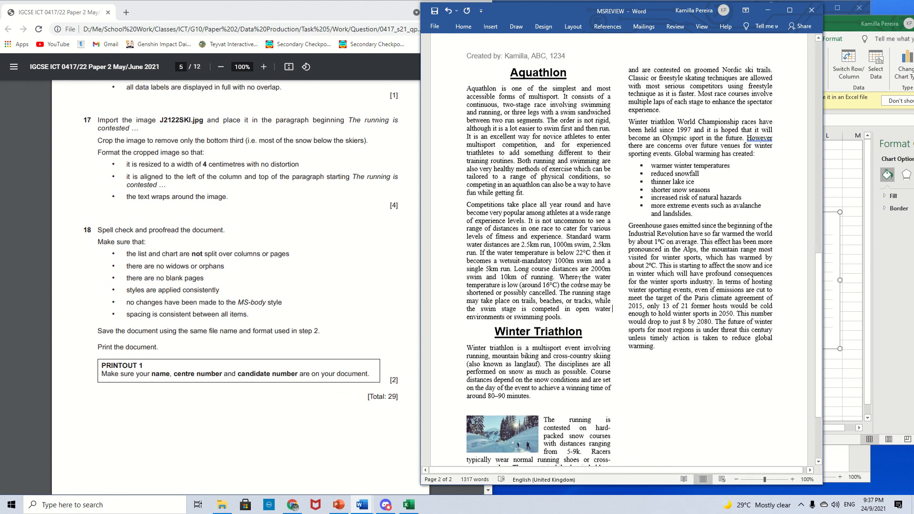
{"action": "scroll", "coordinate": [534, 242], "scroll_direction": "up", "scroll_amount": 2}
{"action": "scroll", "coordinate": [528, 238], "scroll_direction": "down", "scroll_amount": 1}
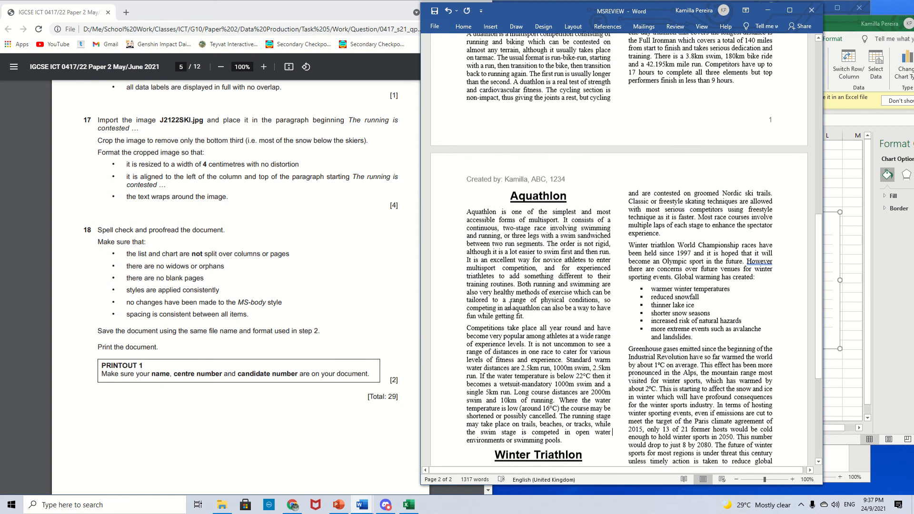
{"action": "scroll", "coordinate": [523, 236], "scroll_direction": "up", "scroll_amount": 4}
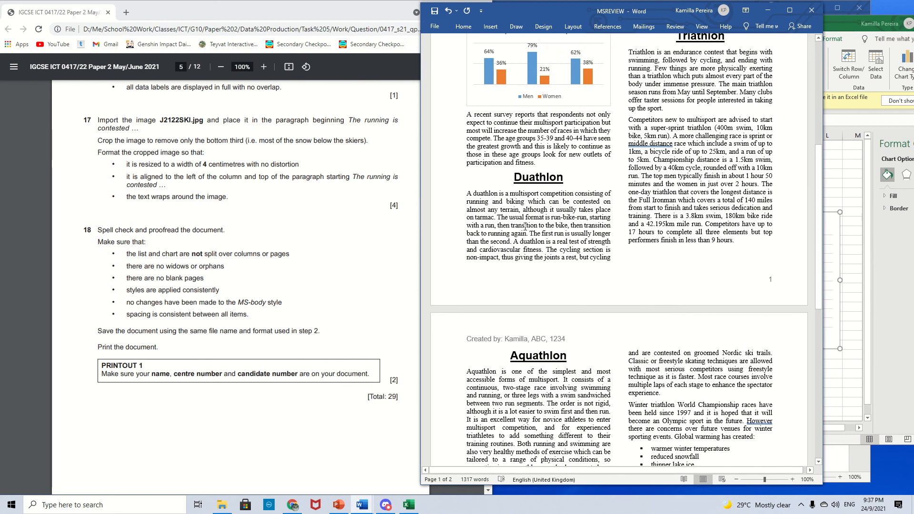
- Scroll through question 18's checklist and both pages of the document to review the layout
{"action": "scroll", "coordinate": [298, 309], "scroll_direction": "down", "scroll_amount": 1}
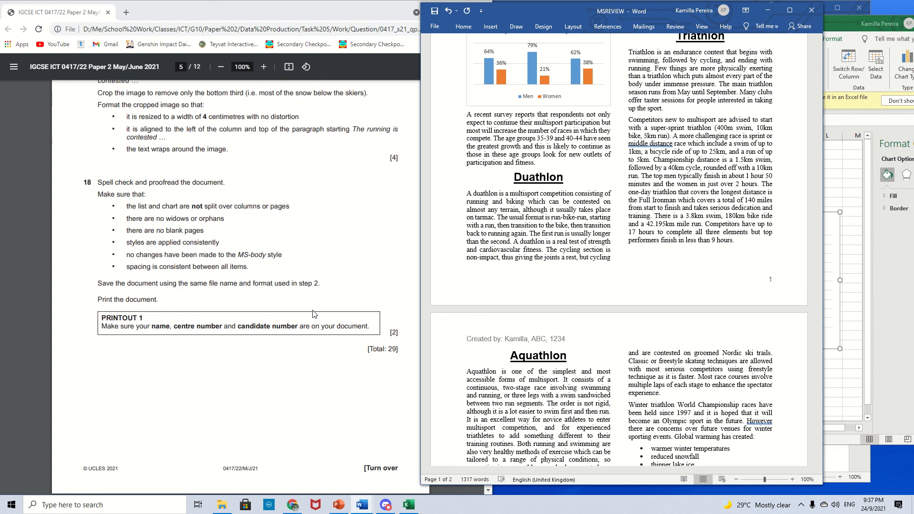
{"action": "scroll", "coordinate": [296, 305], "scroll_direction": "down", "scroll_amount": 2}
{"action": "scroll", "coordinate": [295, 305], "scroll_direction": "up", "scroll_amount": 1}
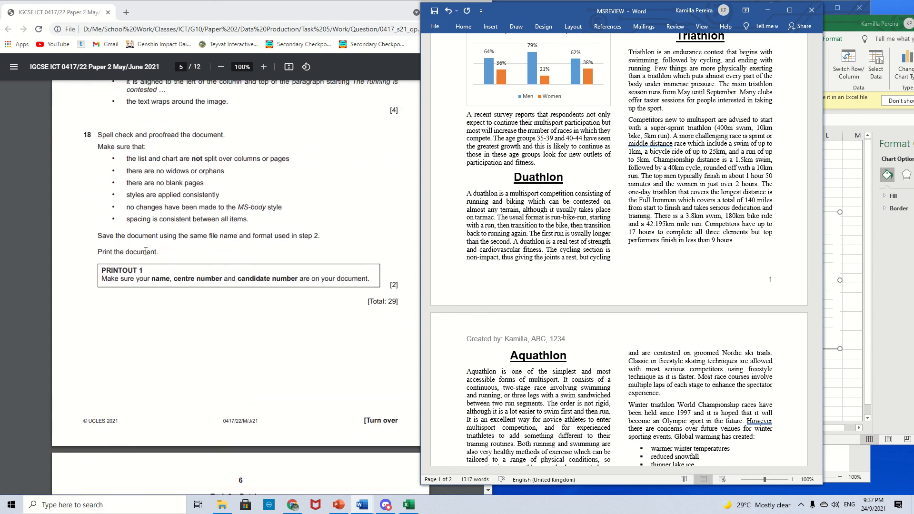
{"action": "scroll", "coordinate": [514, 304], "scroll_direction": "down", "scroll_amount": 15}
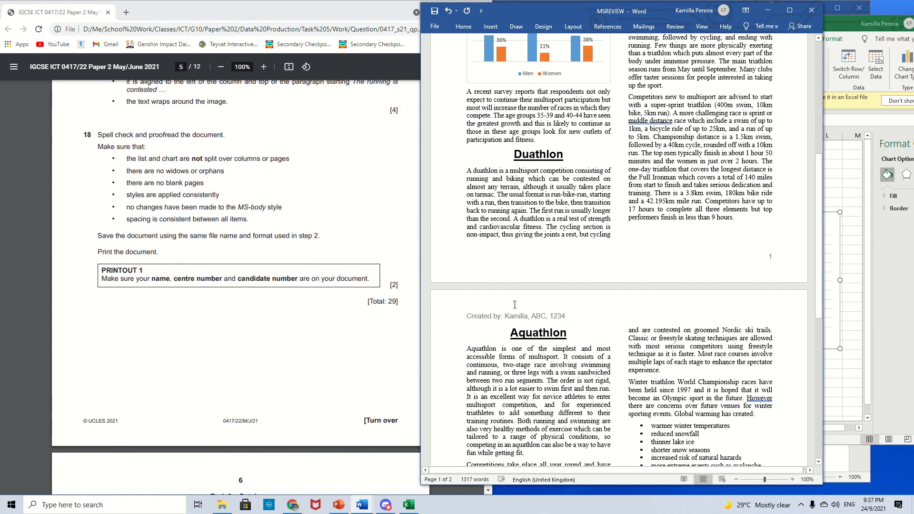
{"action": "scroll", "coordinate": [515, 304], "scroll_direction": "down", "scroll_amount": 1}
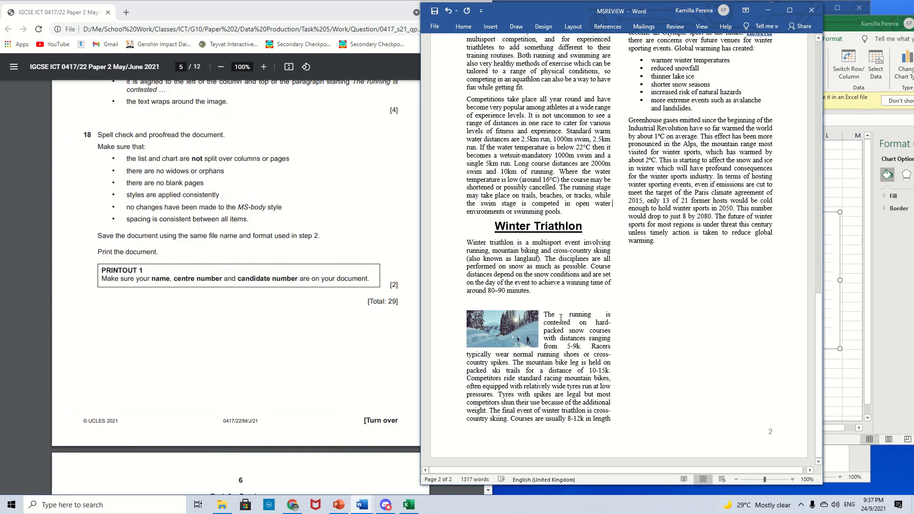
{"action": "scroll", "coordinate": [605, 333], "scroll_direction": "up", "scroll_amount": 4}
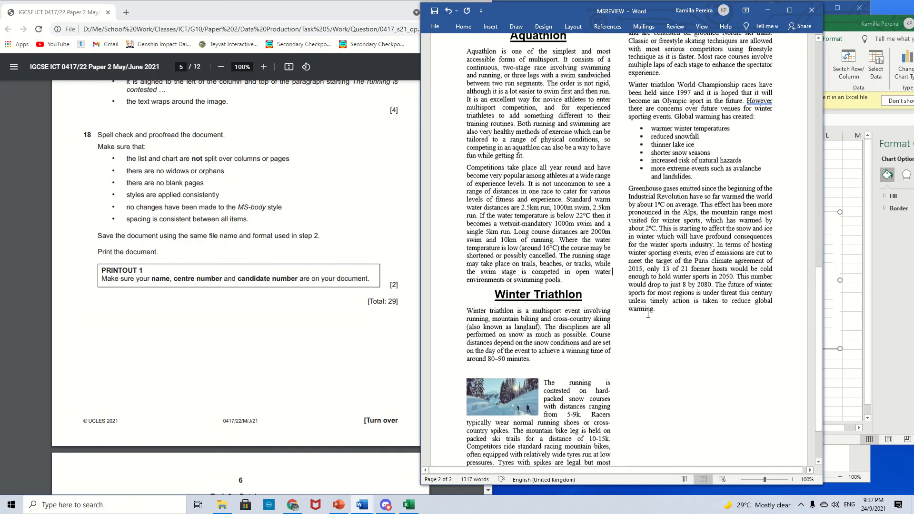
{"action": "scroll", "coordinate": [597, 352], "scroll_direction": "down", "scroll_amount": 2}
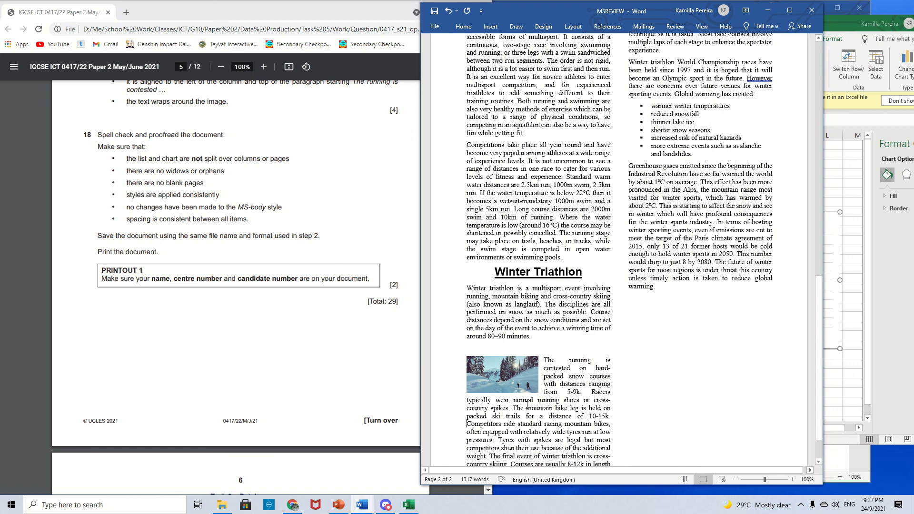
{"action": "scroll", "coordinate": [526, 405], "scroll_direction": "down", "scroll_amount": 2}
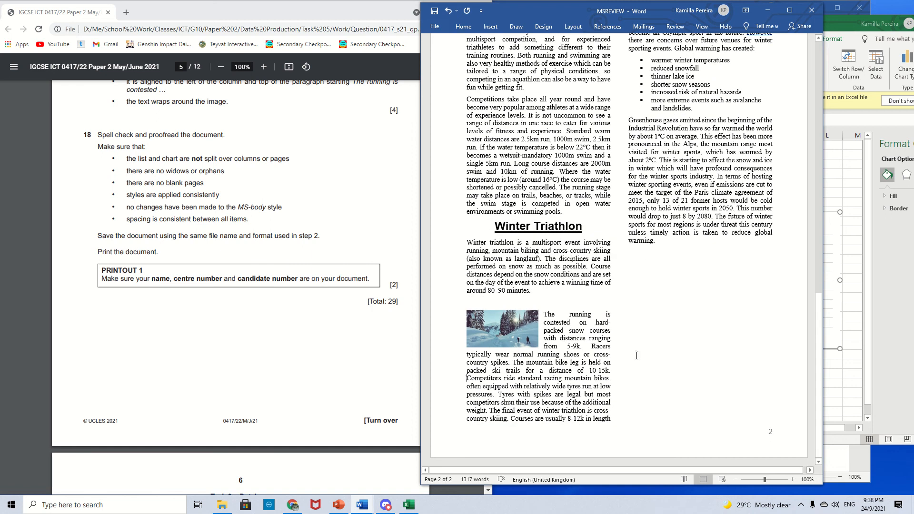
{"action": "scroll", "coordinate": [636, 356], "scroll_direction": "up", "scroll_amount": 5}
{"action": "scroll", "coordinate": [658, 339], "scroll_direction": "down", "scroll_amount": 5}
{"action": "scroll", "coordinate": [659, 338], "scroll_direction": "up", "scroll_amount": 3}
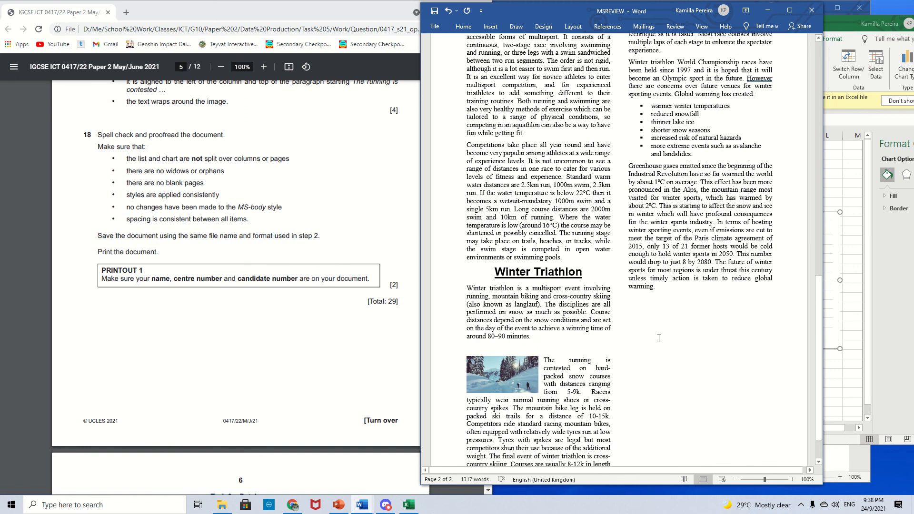
{"action": "scroll", "coordinate": [658, 338], "scroll_direction": "down", "scroll_amount": 2}
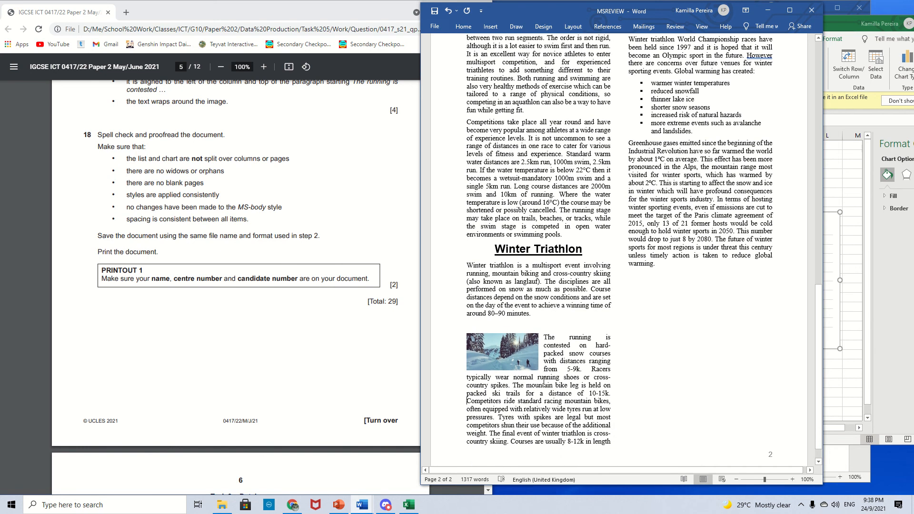
{"action": "scroll", "coordinate": [566, 388], "scroll_direction": "up", "scroll_amount": 3}
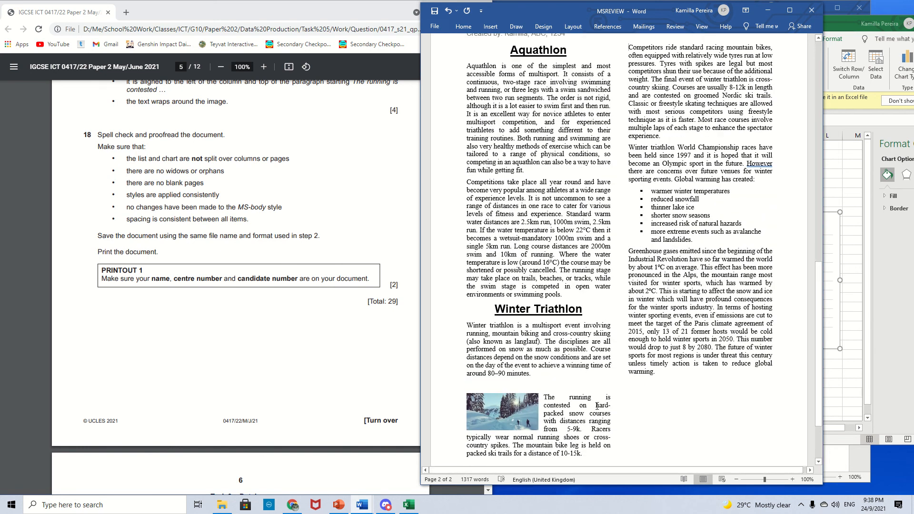
{"action": "scroll", "coordinate": [599, 404], "scroll_direction": "down", "scroll_amount": 2}
{"action": "scroll", "coordinate": [598, 404], "scroll_direction": "up", "scroll_amount": 3}
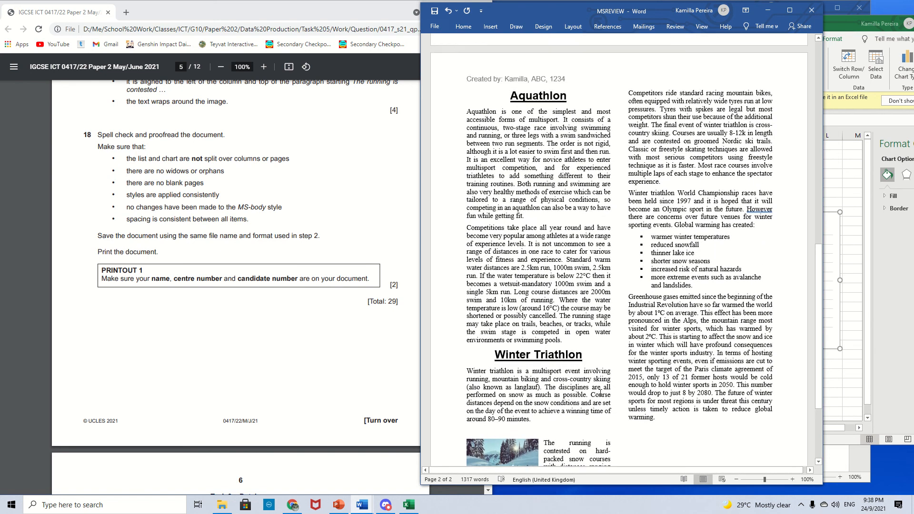
{"action": "scroll", "coordinate": [495, 429], "scroll_direction": "down", "scroll_amount": 1}
- Start a new paragraph at "Competitors ride standard racing mountain bikes" in the Winter Triathlon text, removing the extra blank lines
{"action": "key", "text": "Return"}
{"action": "key", "text": "Return"}
{"action": "key", "text": "Return"}
{"action": "key", "text": "Return"}
{"action": "key", "text": "Return"}
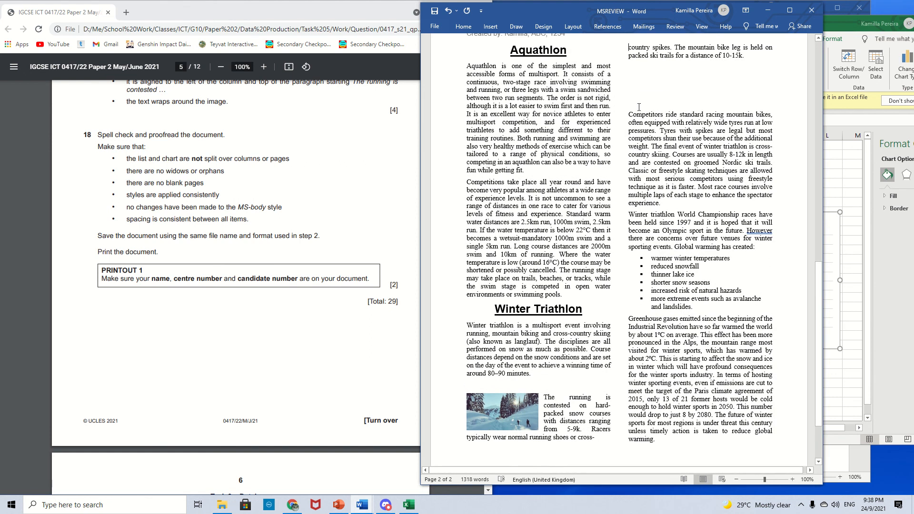
{"action": "key", "text": "Delete"}
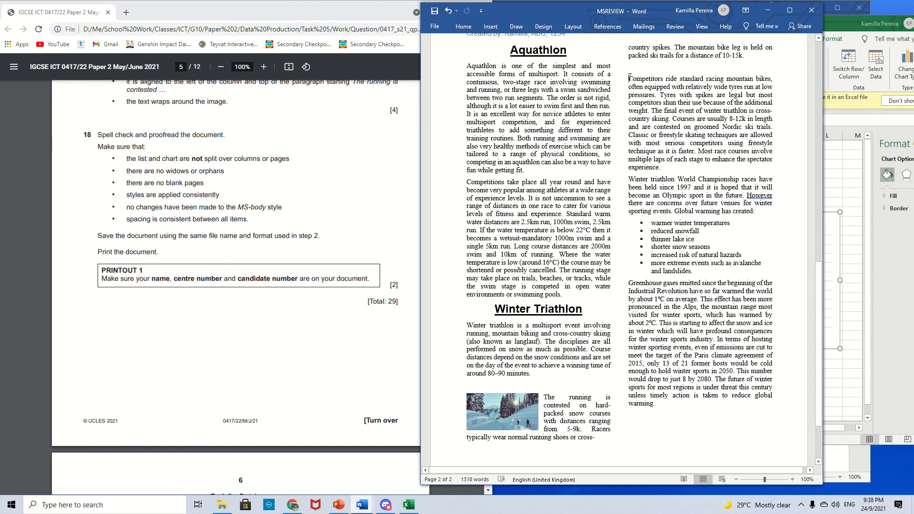
{"action": "key", "text": "Delete"}
- Scroll through page 2 to check how the image paragraph flows between the columns
{"action": "scroll", "coordinate": [636, 104], "scroll_direction": "down", "scroll_amount": 2}
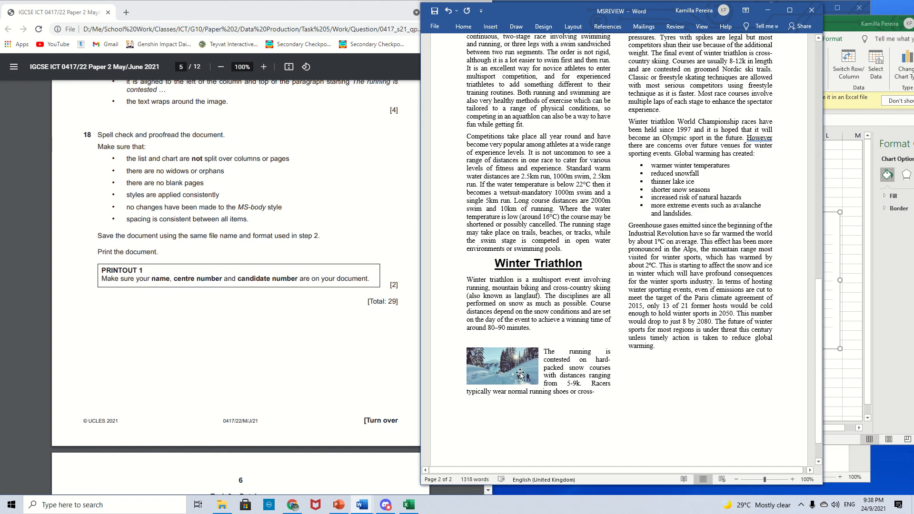
{"action": "scroll", "coordinate": [629, 400], "scroll_direction": "up", "scroll_amount": 3}
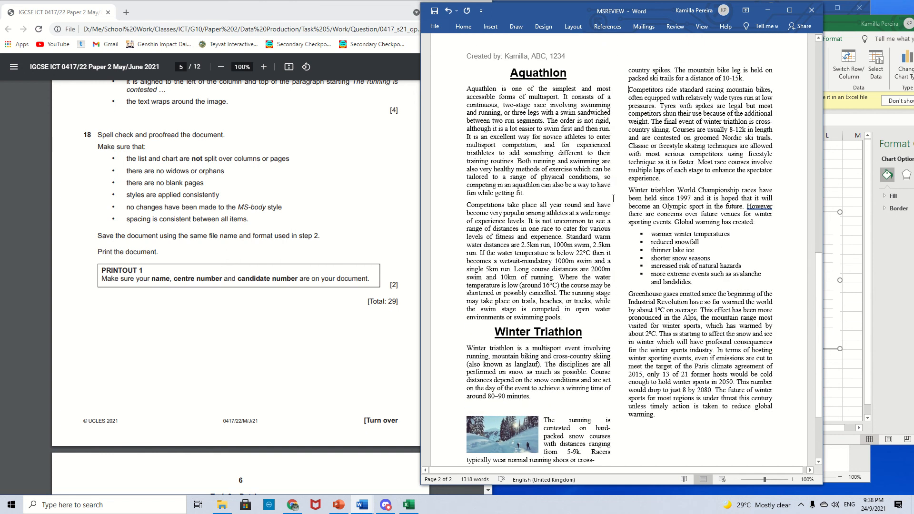
{"action": "scroll", "coordinate": [613, 198], "scroll_direction": "up", "scroll_amount": 1}
{"action": "scroll", "coordinate": [608, 189], "scroll_direction": "up", "scroll_amount": 18}
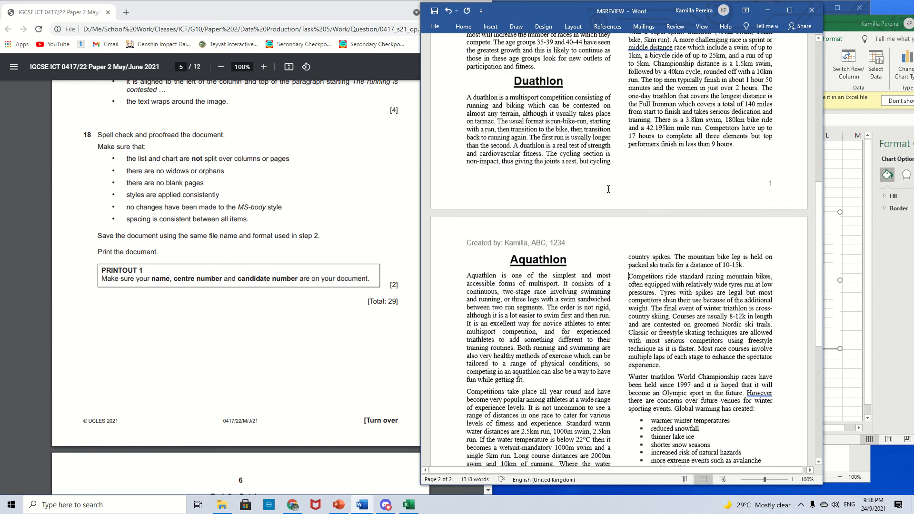
{"action": "scroll", "coordinate": [608, 189], "scroll_direction": "up", "scroll_amount": 2}
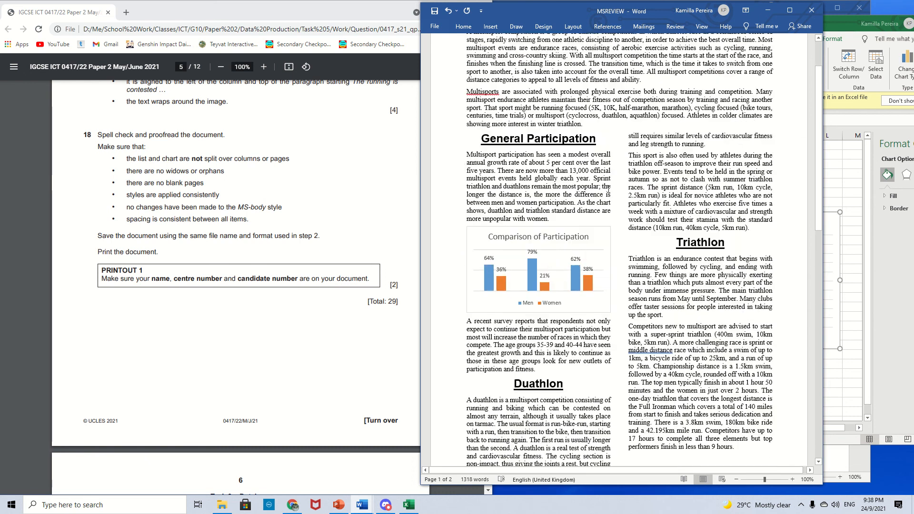
{"action": "scroll", "coordinate": [608, 189], "scroll_direction": "down", "scroll_amount": 20}
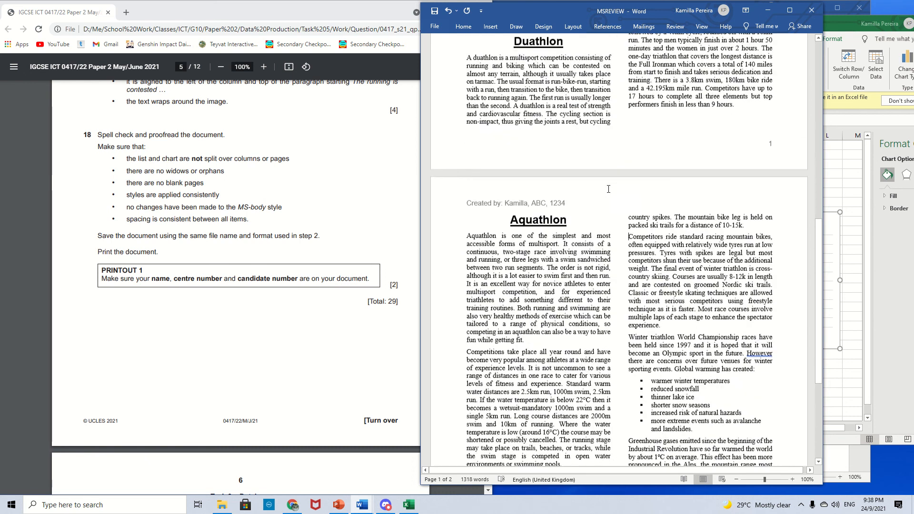
{"action": "scroll", "coordinate": [563, 306], "scroll_direction": "down", "scroll_amount": 2}
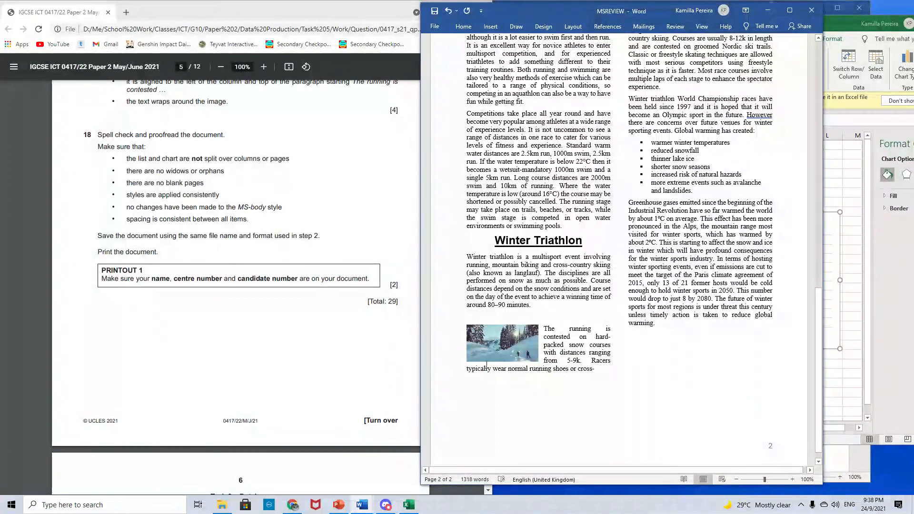
{"action": "scroll", "coordinate": [564, 426], "scroll_direction": "up", "scroll_amount": 6}
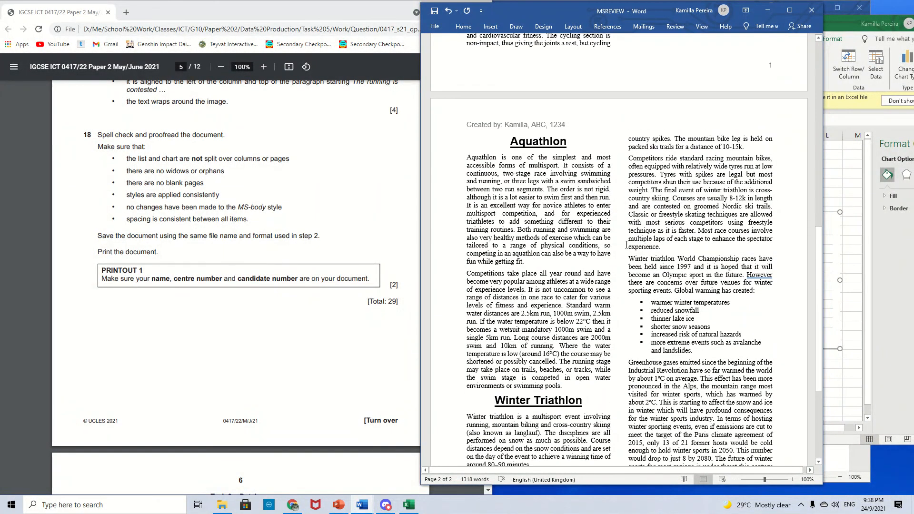
{"action": "scroll", "coordinate": [564, 426], "scroll_direction": "down", "scroll_amount": 3}
{"action": "scroll", "coordinate": [576, 433], "scroll_direction": "down", "scroll_amount": 1}
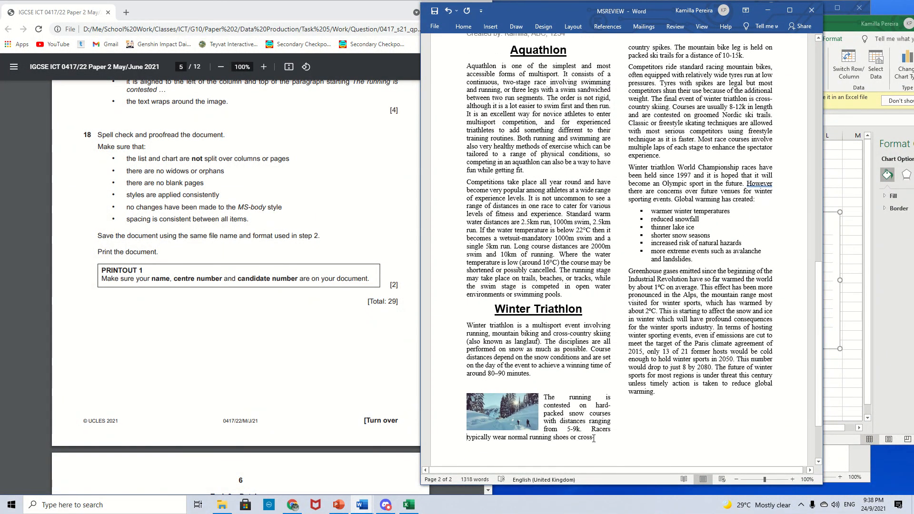
- Break the image paragraph after "Racers" so the rest starts the second column, joining "cross-" back to "country spikes"
{"action": "key", "text": "Return"}
{"action": "key", "text": "Return"}
{"action": "key", "text": "Return"}
{"action": "key", "text": "Return"}
{"action": "key", "text": "Return"}
{"action": "key", "text": "Return"}
{"action": "key", "text": "Return"}
{"action": "key", "text": "Return"}
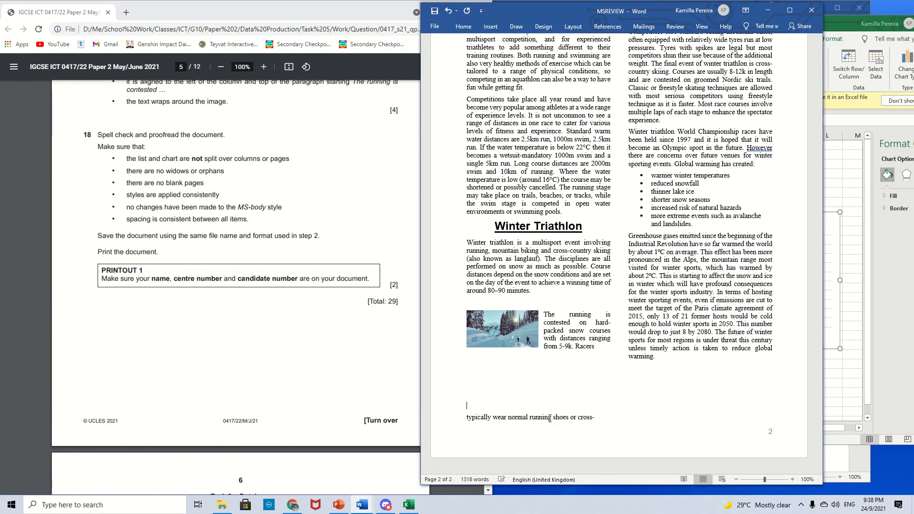
{"action": "scroll", "coordinate": [583, 388], "scroll_direction": "up", "scroll_amount": 2}
{"action": "left_click_drag", "start_coordinate": [629, 155], "coordinate": [631, 113]}
{"action": "key", "text": "BackSpace"}
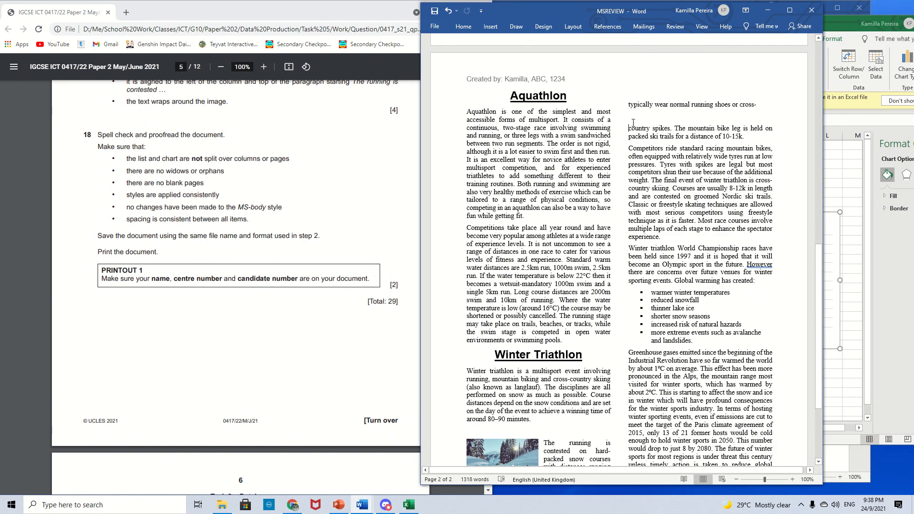
{"action": "key", "text": "BackSpace"}
{"action": "key", "text": "BackSpace"}
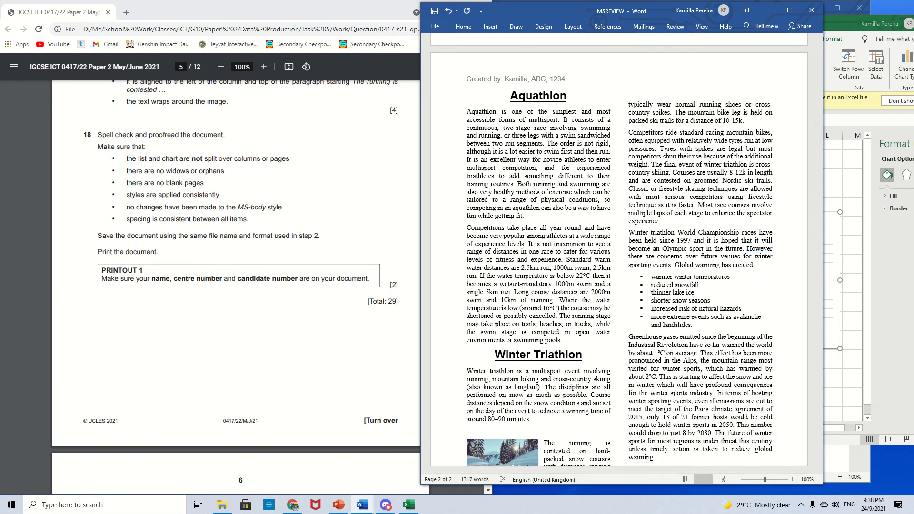
- Run Spelling & Grammar on the document, accepting "However,", "Multisport" and "middle-distance", and close the completion message
{"action": "scroll", "coordinate": [719, 217], "scroll_direction": "down", "scroll_amount": 1}
{"action": "scroll", "coordinate": [699, 167], "scroll_direction": "down", "scroll_amount": 4}
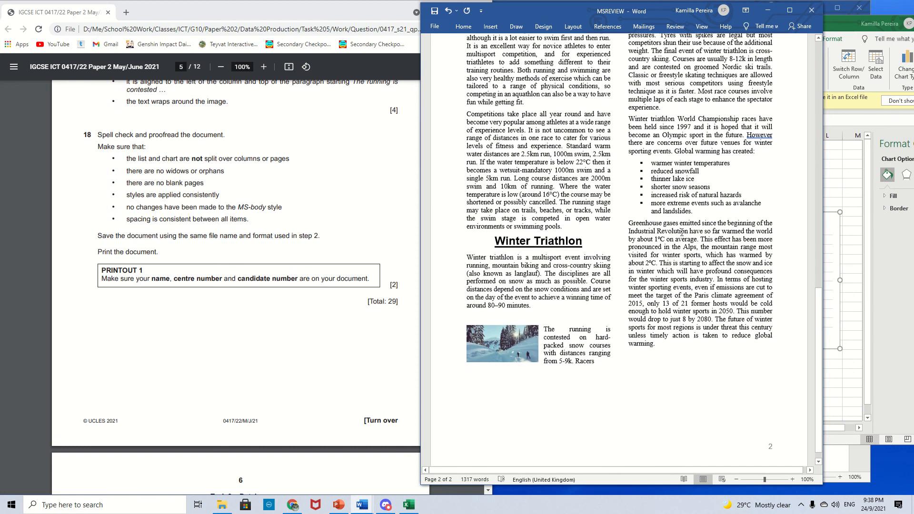
{"action": "scroll", "coordinate": [617, 361], "scroll_direction": "up", "scroll_amount": 14}
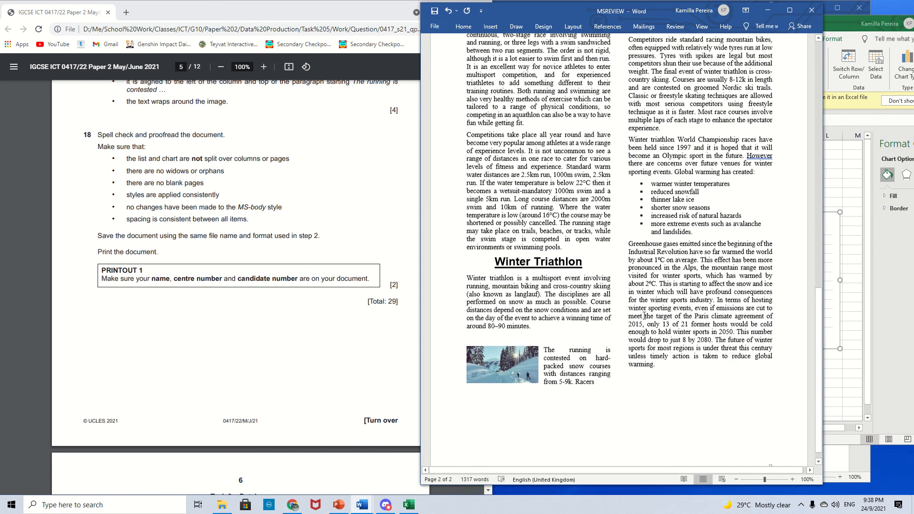
{"action": "scroll", "coordinate": [627, 308], "scroll_direction": "up", "scroll_amount": 12}
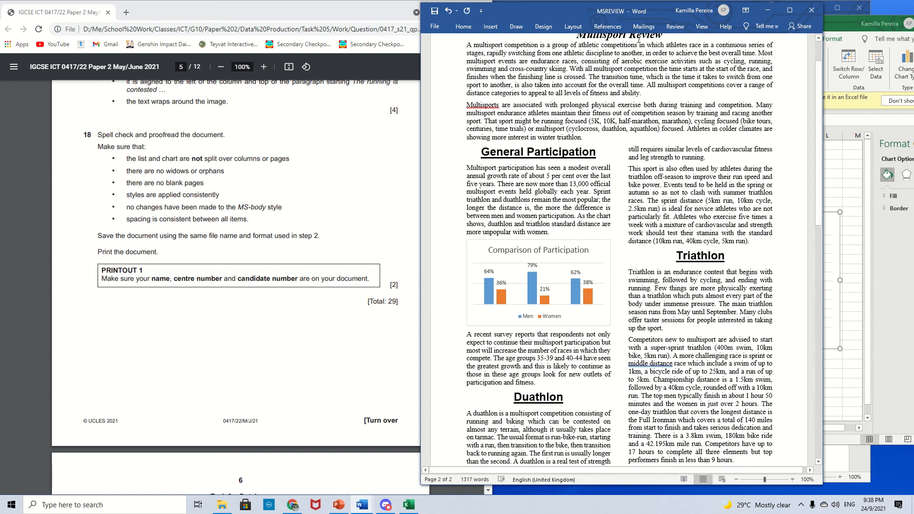
{"action": "left_click", "coordinate": [675, 32]}
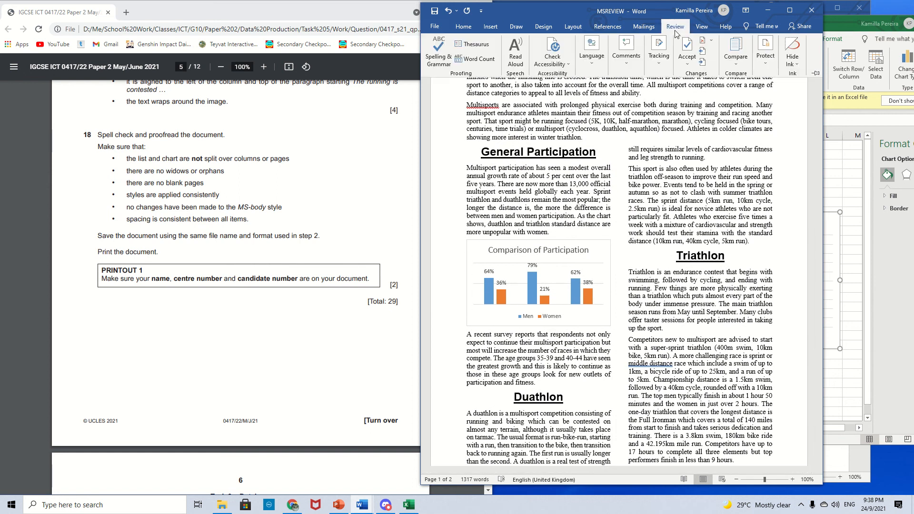
{"action": "left_click", "coordinate": [443, 44]}
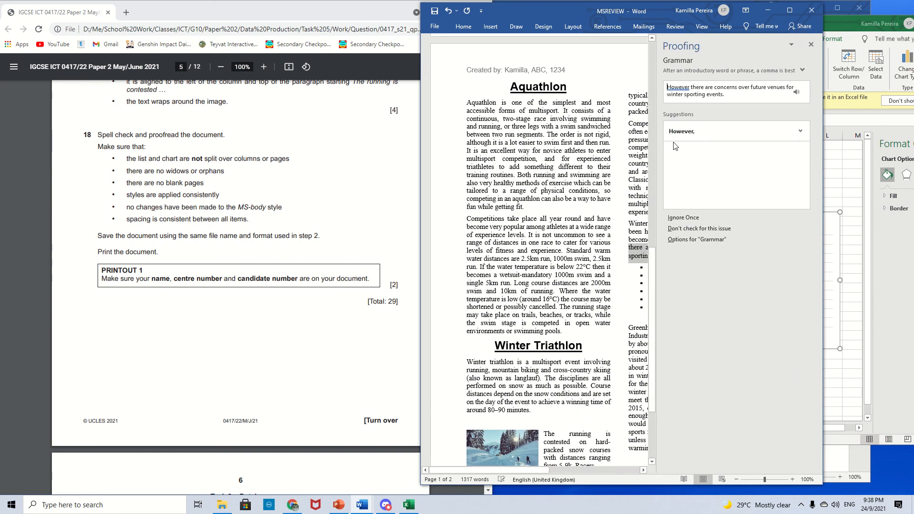
{"action": "left_click", "coordinate": [693, 134]}
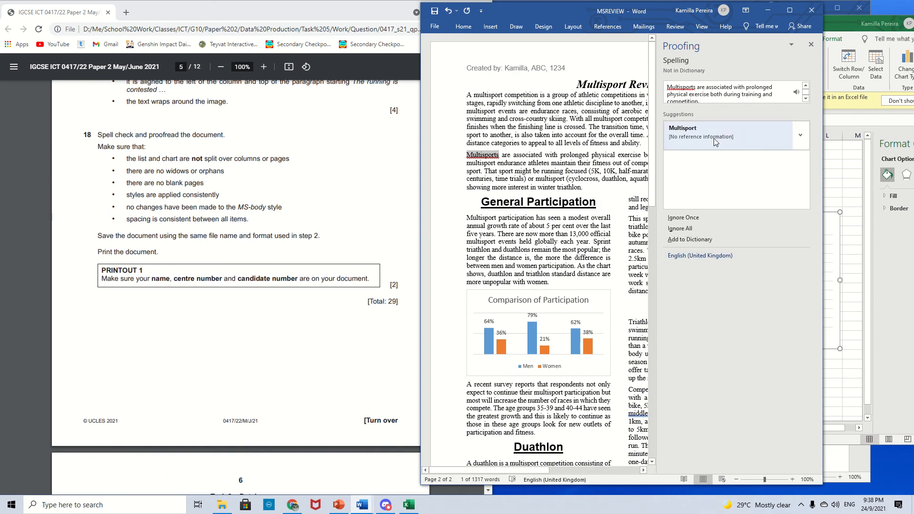
{"action": "left_click", "coordinate": [714, 142]}
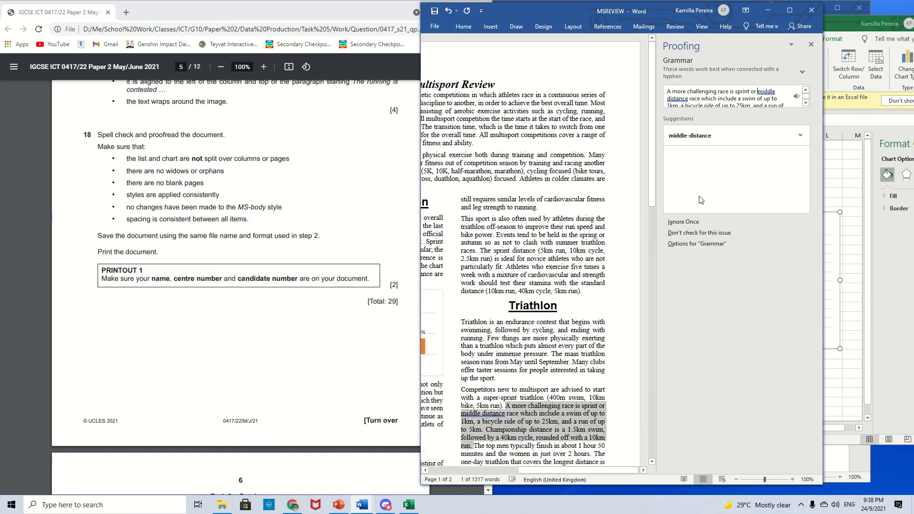
{"action": "left_click", "coordinate": [699, 137]}
{"action": "left_click", "coordinate": [463, 277]}
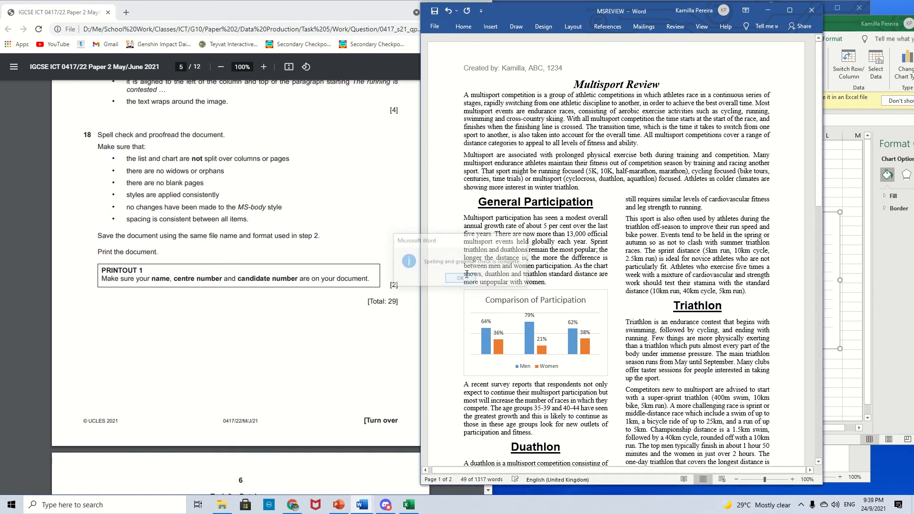
{"action": "scroll", "coordinate": [592, 260], "scroll_direction": "down", "scroll_amount": 10}
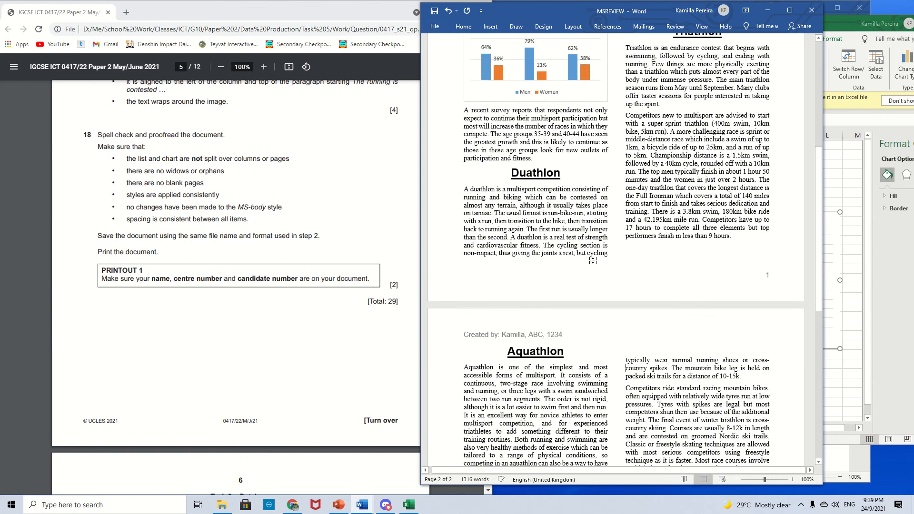
{"action": "scroll", "coordinate": [593, 260], "scroll_direction": "down", "scroll_amount": 6}
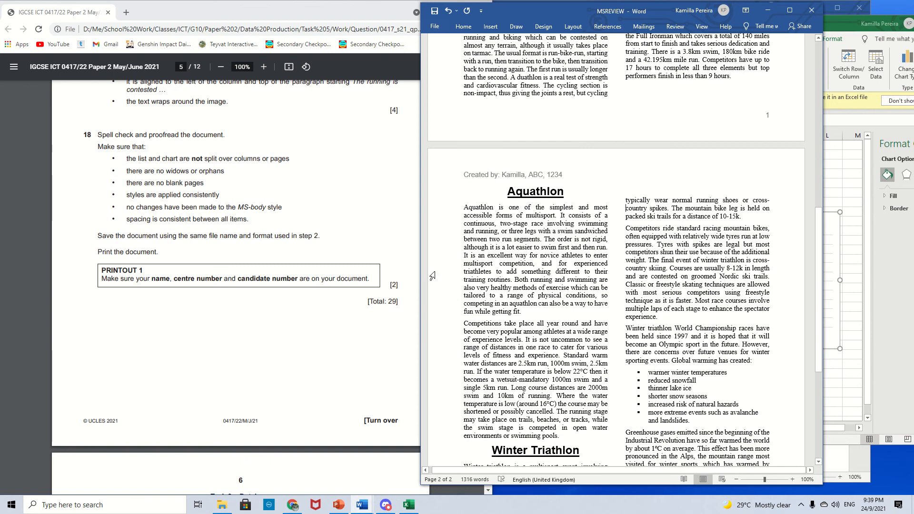
{"action": "scroll", "coordinate": [452, 95], "scroll_direction": "up", "scroll_amount": 16}
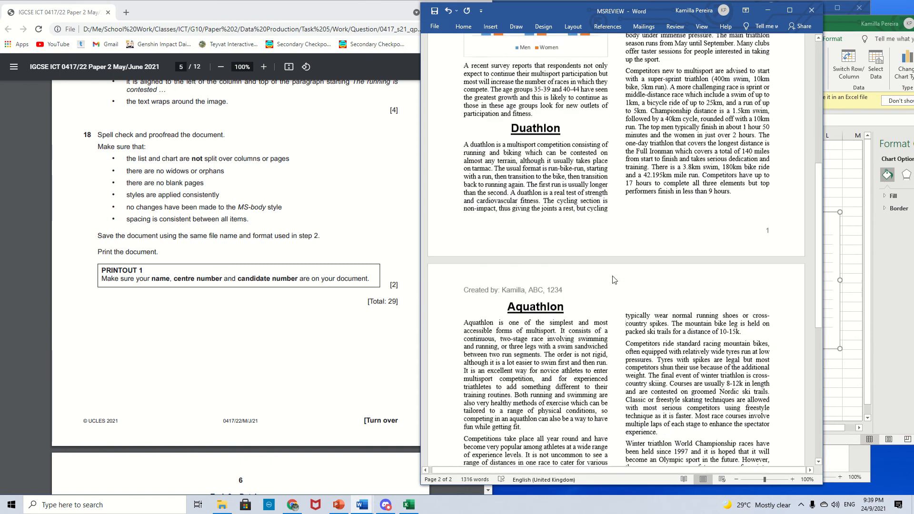
- Save the document under its existing name, MSREVIEW, checking the saving instructions in the question paper
{"action": "left_click", "coordinate": [435, 27]}
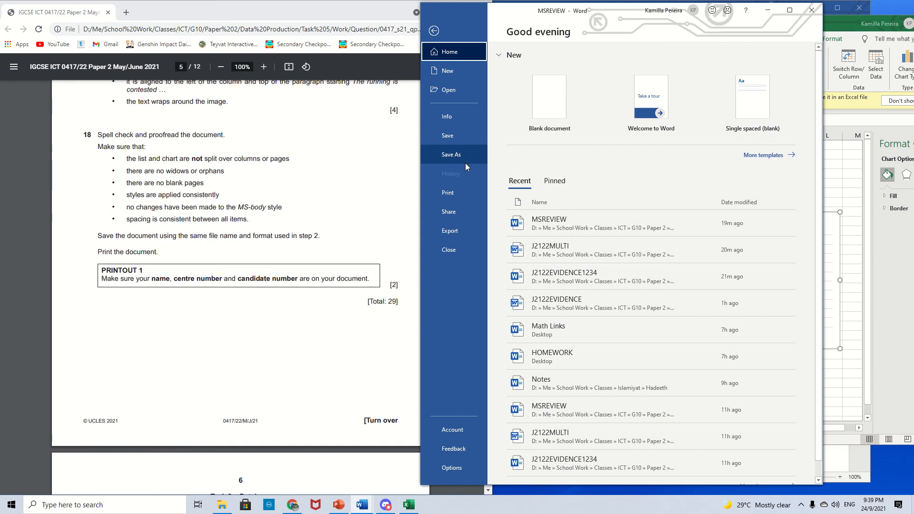
{"action": "scroll", "coordinate": [298, 226], "scroll_direction": "up", "scroll_amount": 15}
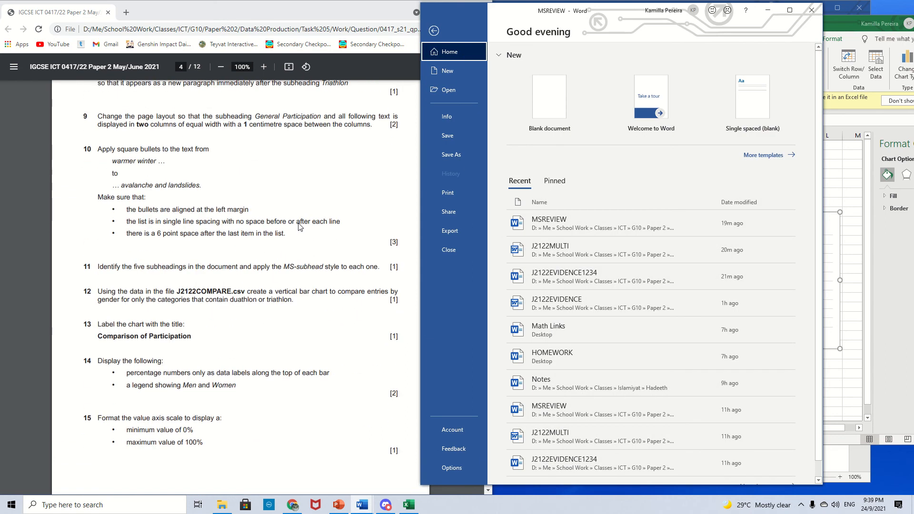
{"action": "scroll", "coordinate": [300, 226], "scroll_direction": "up", "scroll_amount": 6}
{"action": "scroll", "coordinate": [298, 226], "scroll_direction": "up", "scroll_amount": 1}
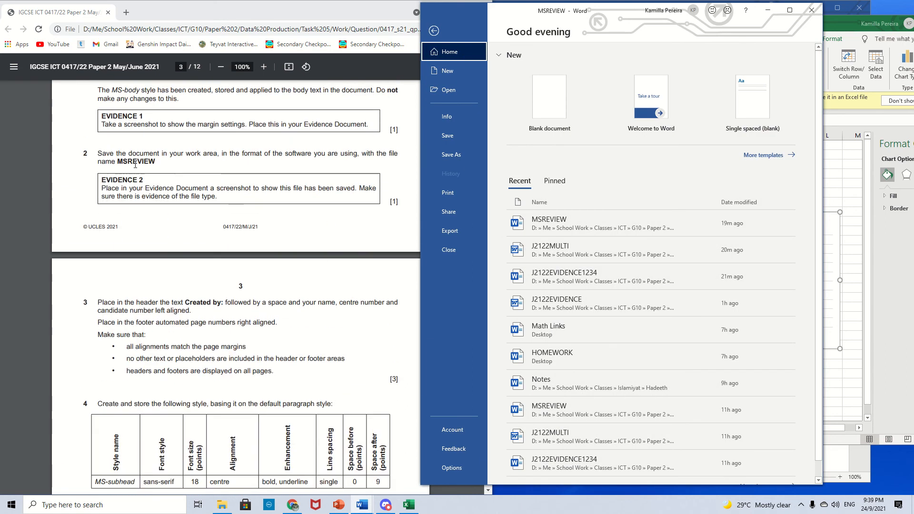
{"action": "left_click", "coordinate": [455, 141]}
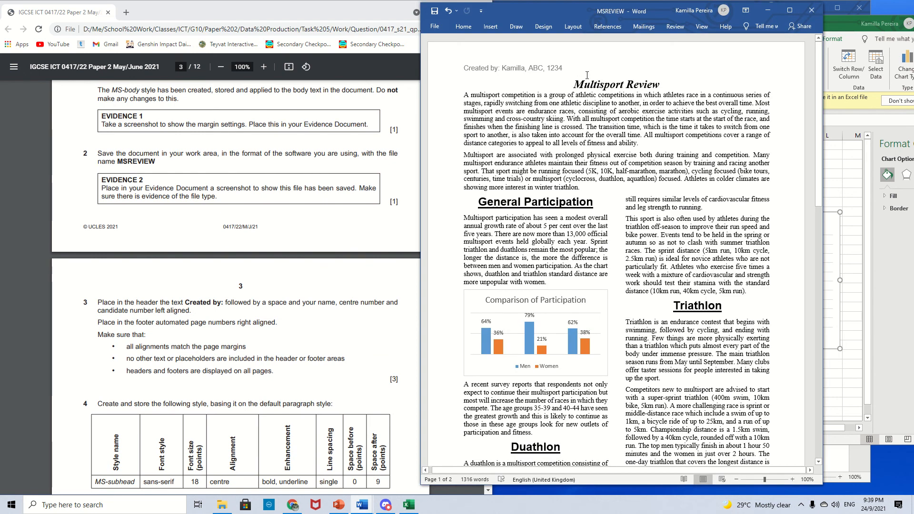
- Review the final page of the document against the proofreading and printout requirements in the question paper
{"action": "scroll", "coordinate": [587, 75], "scroll_direction": "down", "scroll_amount": 20}
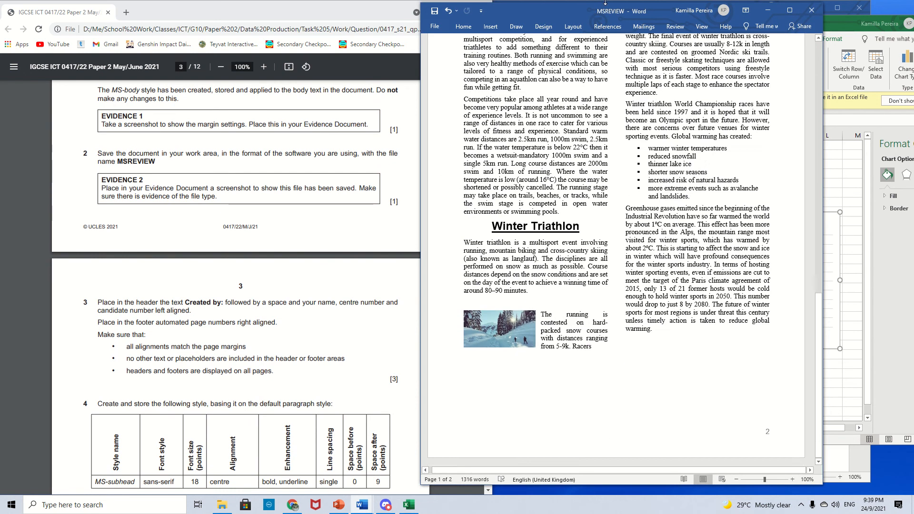
{"action": "scroll", "coordinate": [255, 220], "scroll_direction": "down", "scroll_amount": 5}
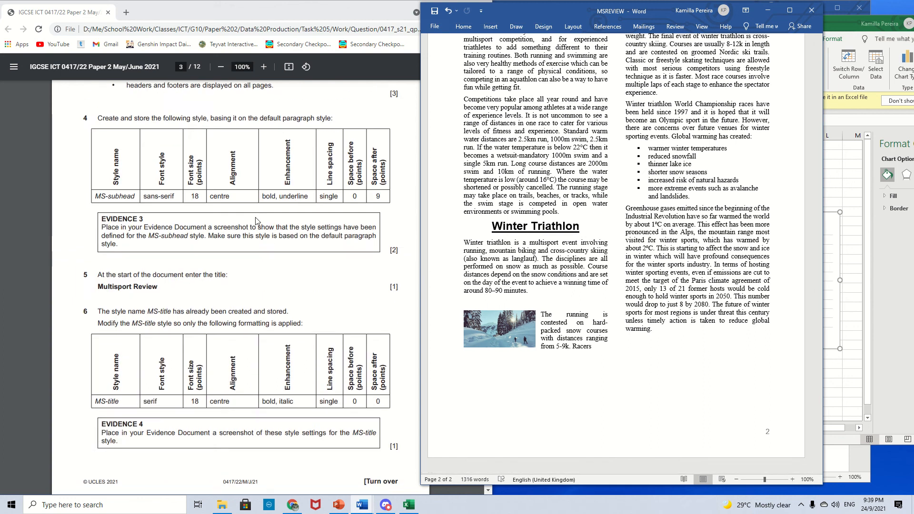
{"action": "scroll", "coordinate": [255, 220], "scroll_direction": "down", "scroll_amount": 20}
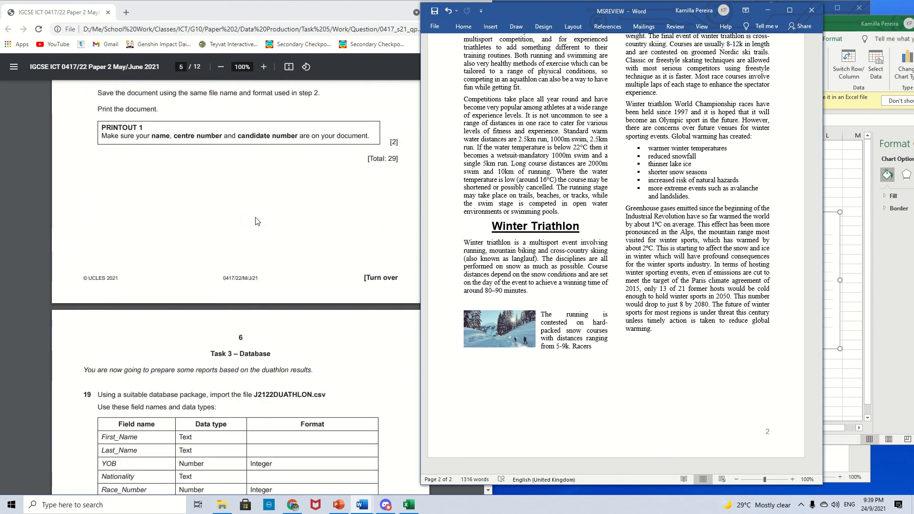
{"action": "scroll", "coordinate": [280, 286], "scroll_direction": "up", "scroll_amount": 3}
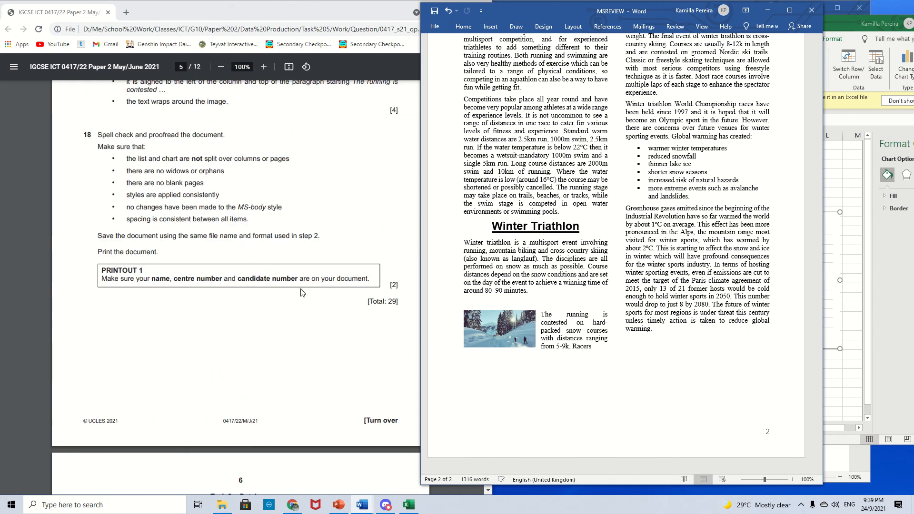